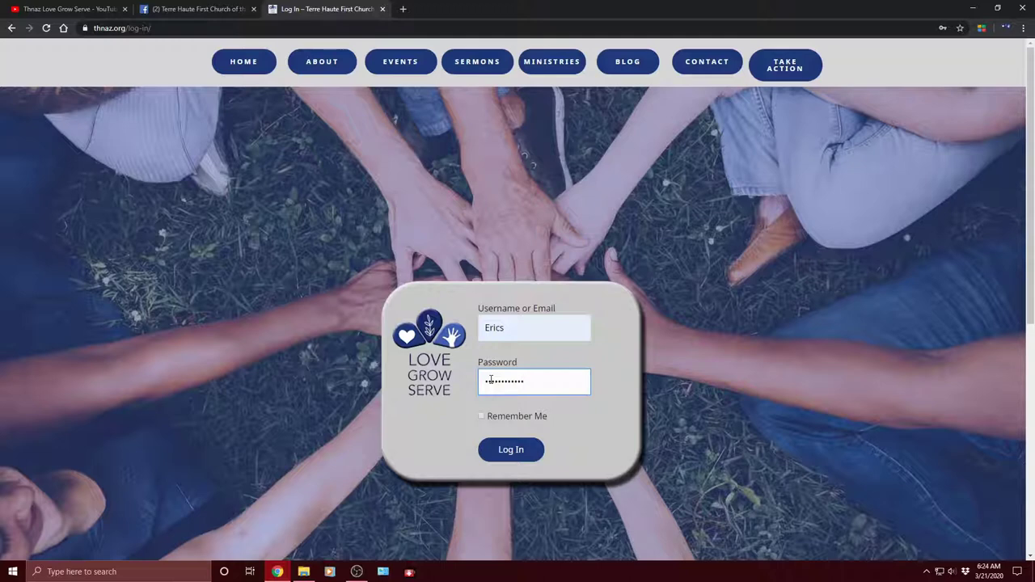
# Step: Log in to the church website's WordPress admin with the account password
pyautogui.click(510, 450)
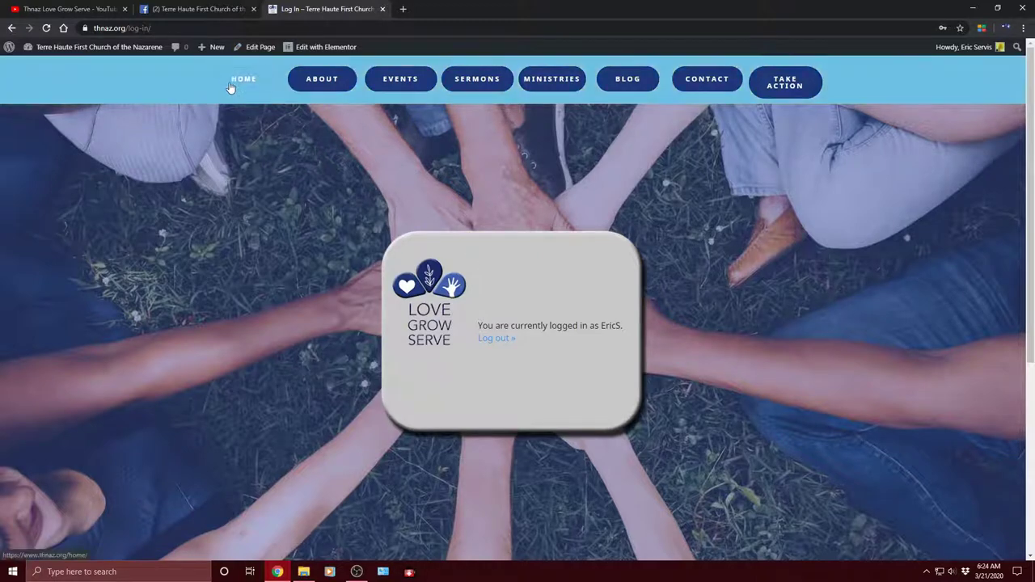
pyautogui.moveTo(214, 62)
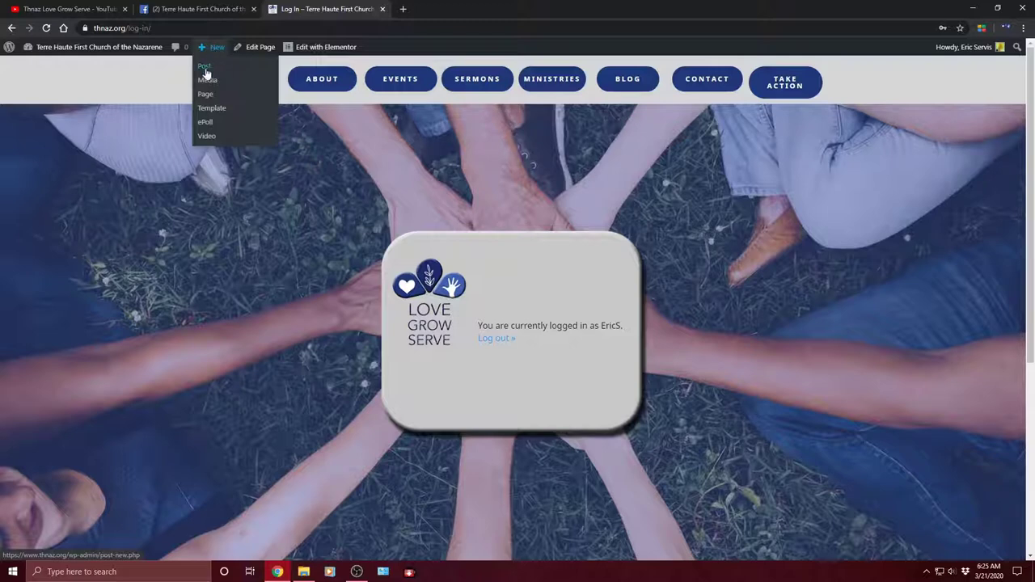
# Step: Start a new post titled 'Test Blog' and bring up the new-category form
pyautogui.click(206, 68)
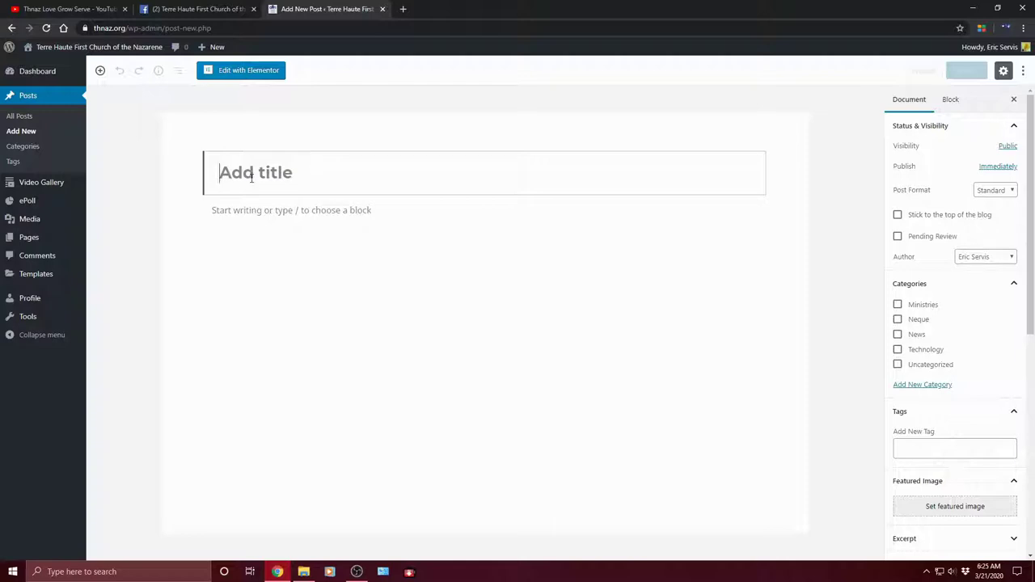
pyautogui.write('T')
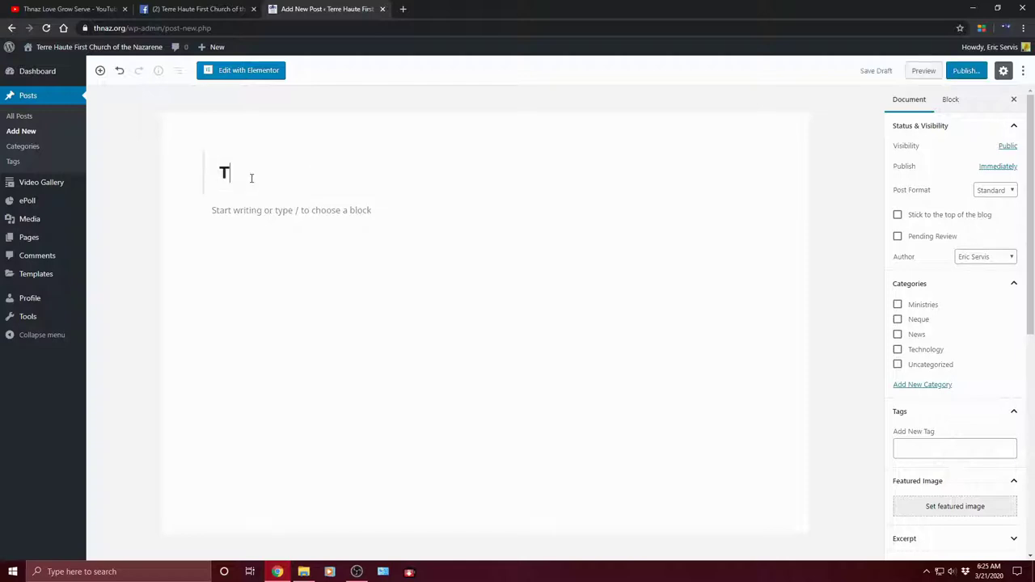
pyautogui.write('est Blog')
pyautogui.click(924, 387)
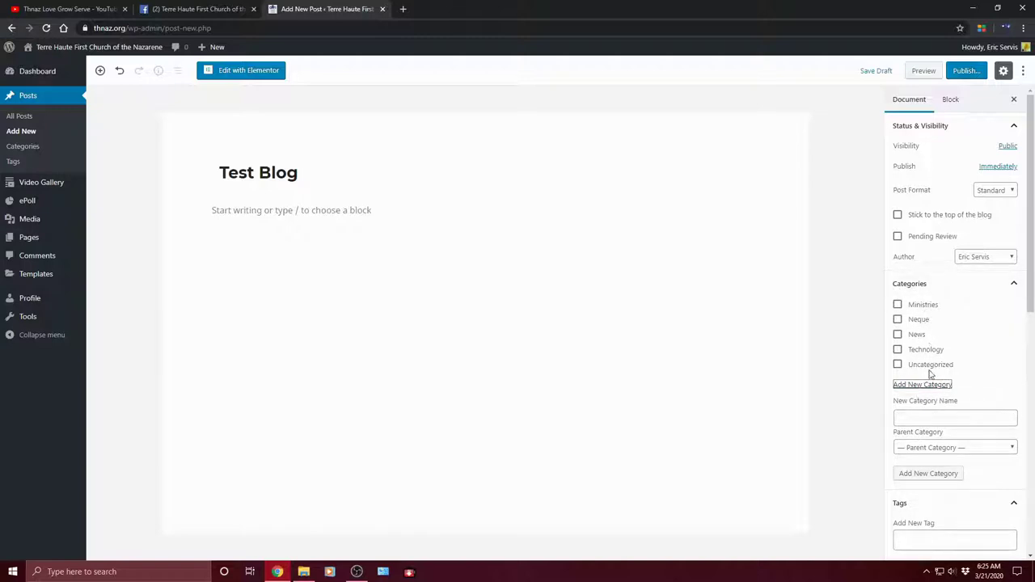
pyautogui.click(924, 414)
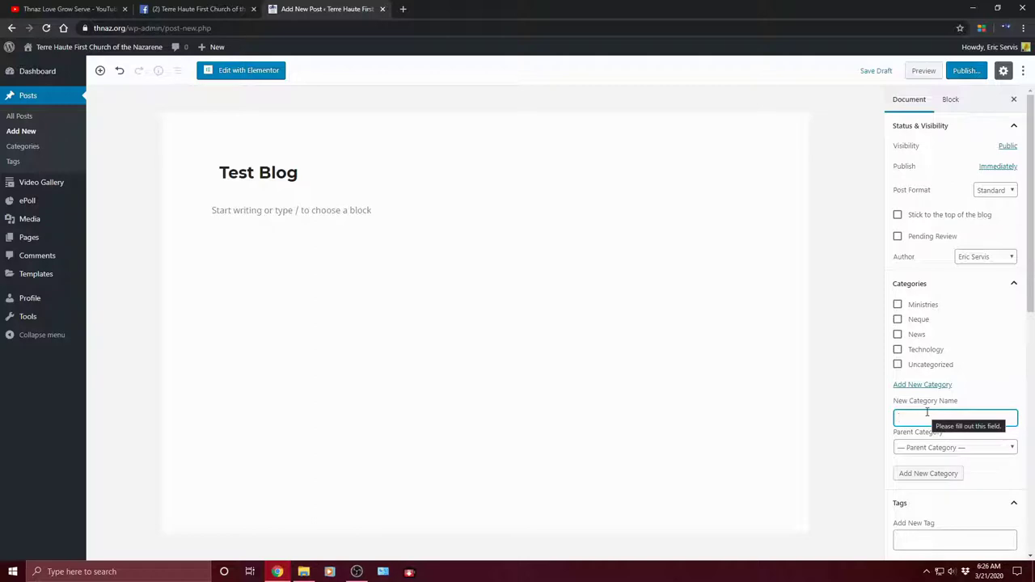
pyautogui.write('Spo')
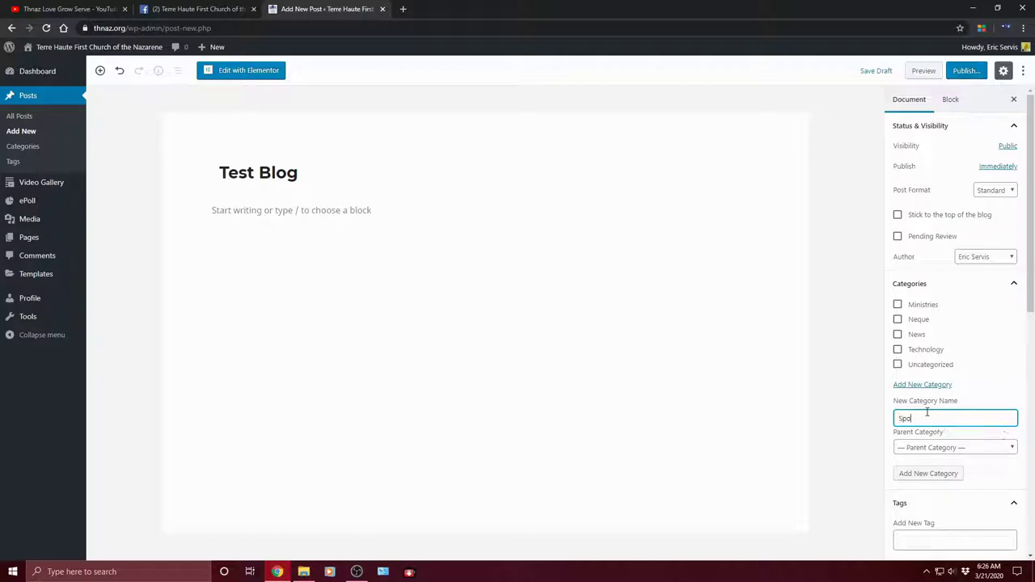
pyautogui.write('rts')
pyautogui.hotkey('ctrl', 'a')
pyautogui.press('BackSpace')
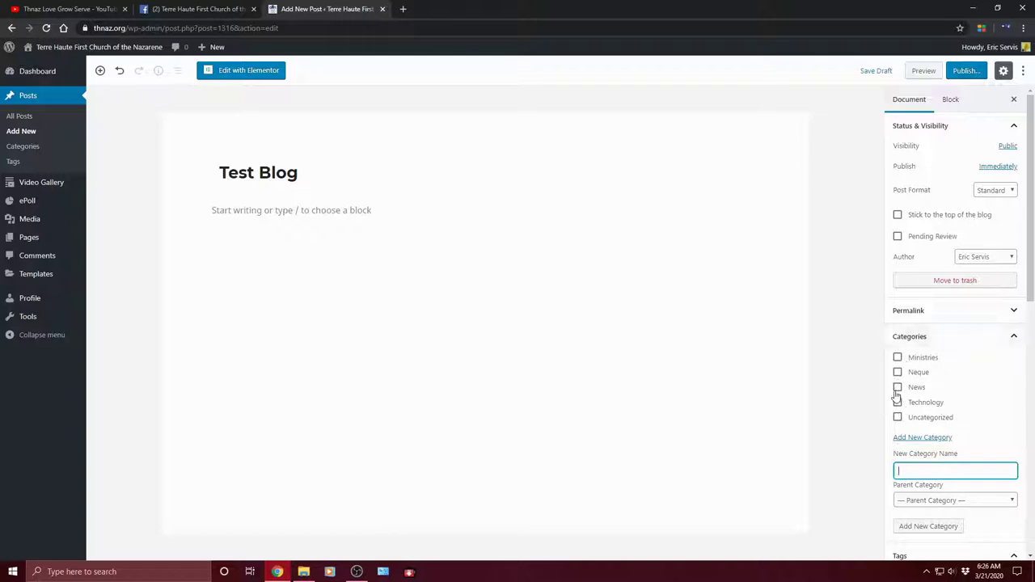
# Step: Create a new top-level category named 'Sport' with no parent category
pyautogui.click(898, 390)
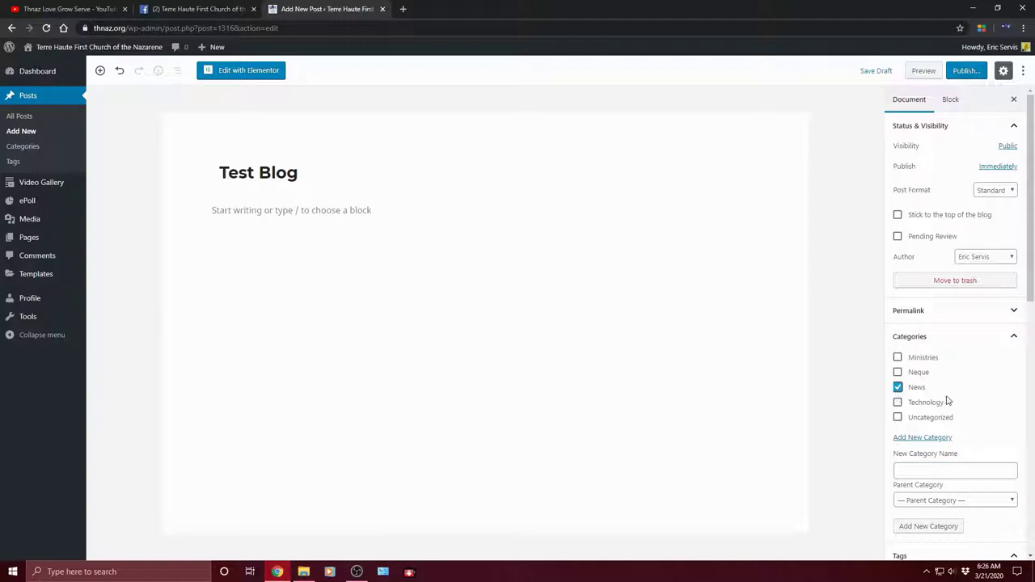
pyautogui.scroll(-2, 971, 396)
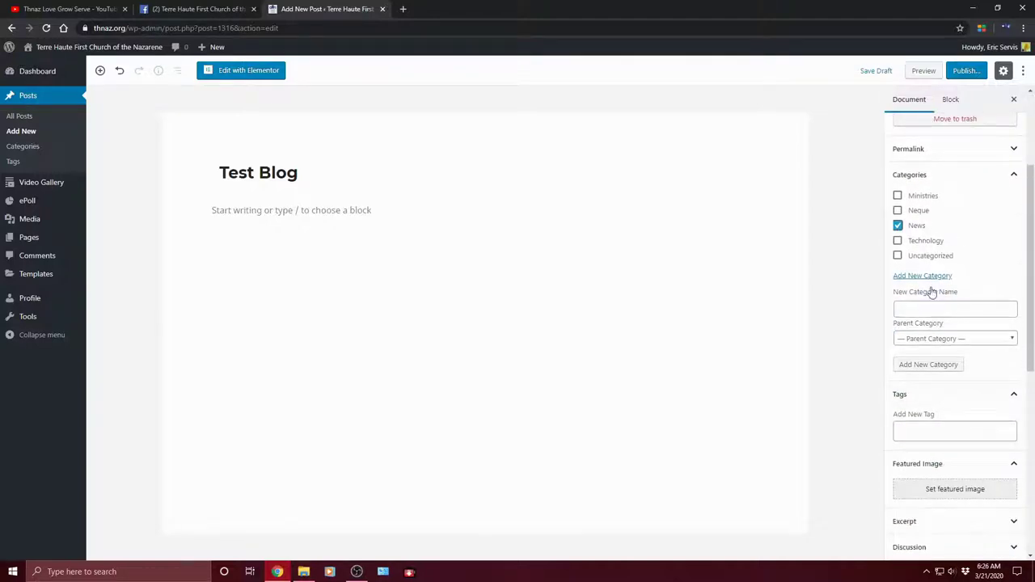
pyautogui.click(917, 311)
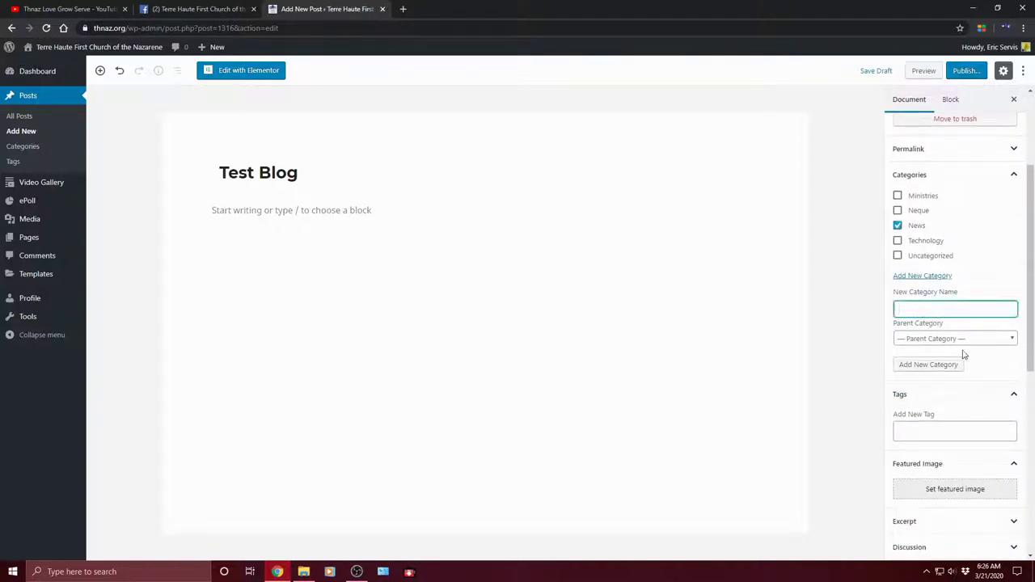
pyautogui.scroll(-1, 1005, 351)
pyautogui.scroll(1, 982, 345)
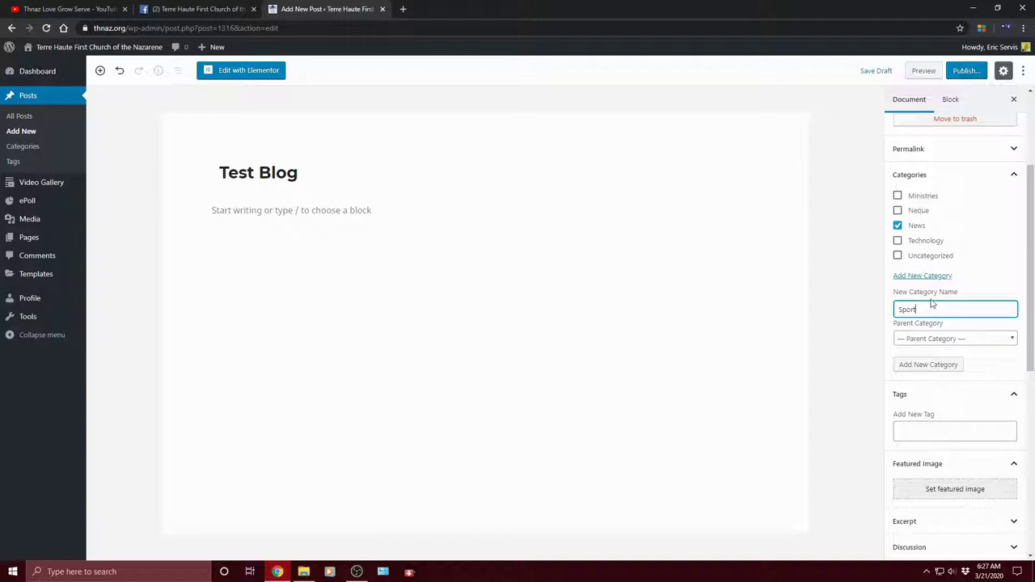
pyautogui.click(938, 339)
pyautogui.click(925, 361)
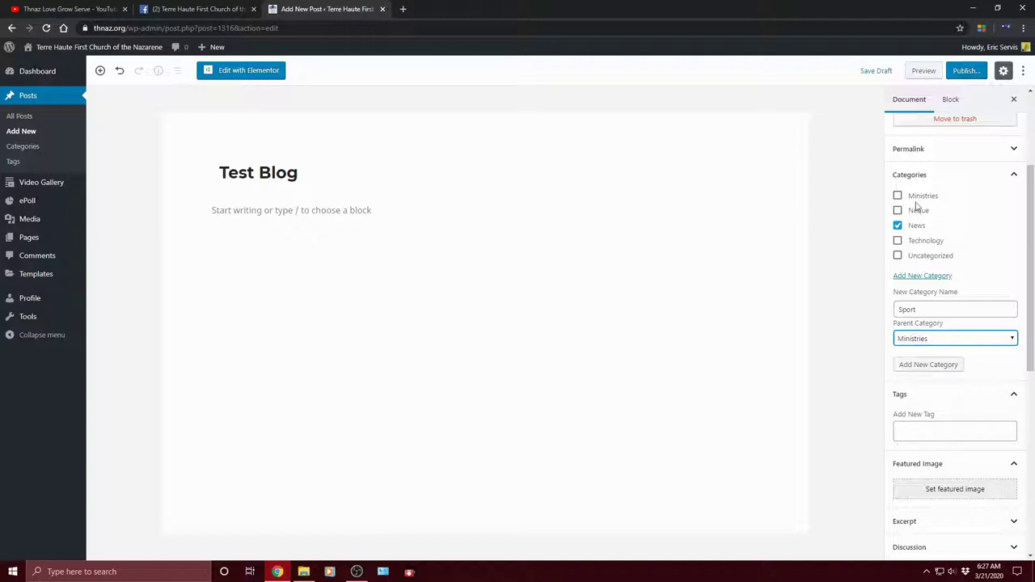
pyautogui.click(941, 339)
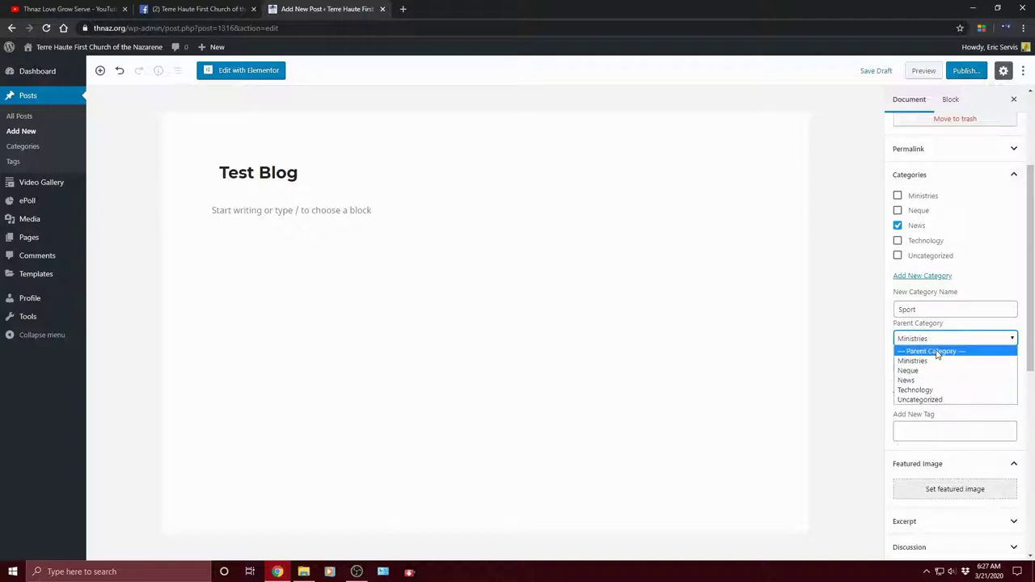
pyautogui.click(936, 353)
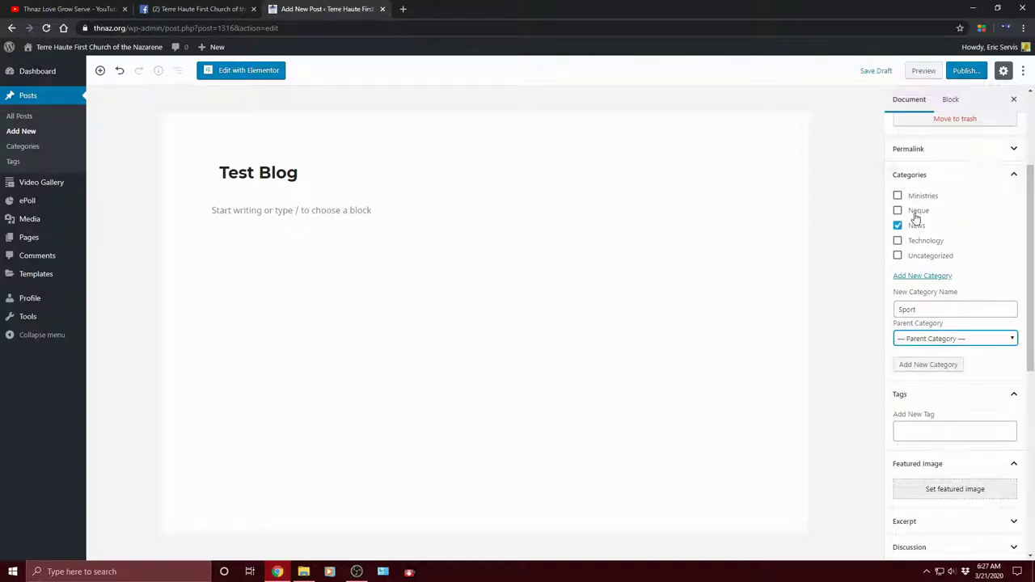
pyautogui.click(931, 369)
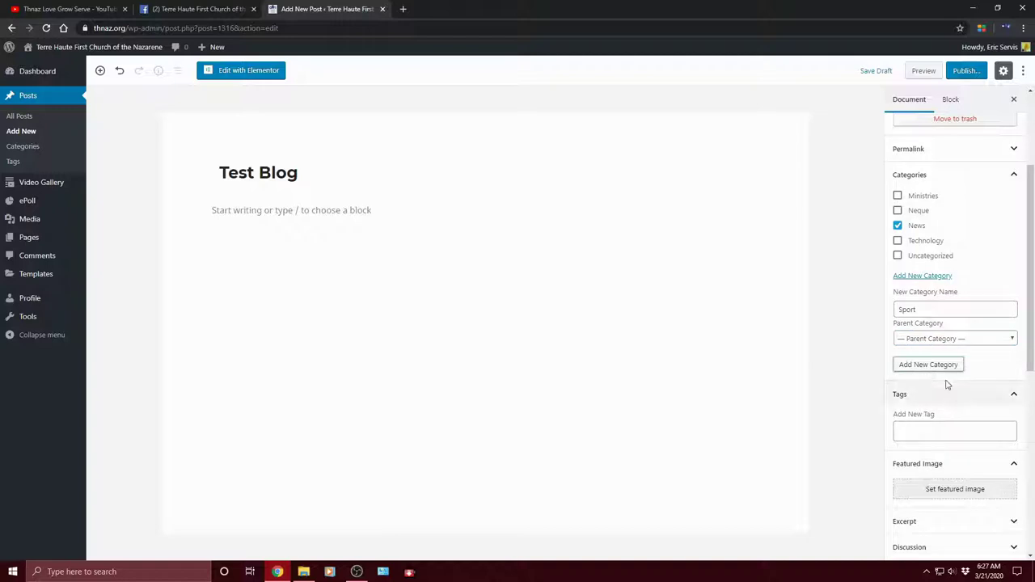
pyautogui.click(938, 364)
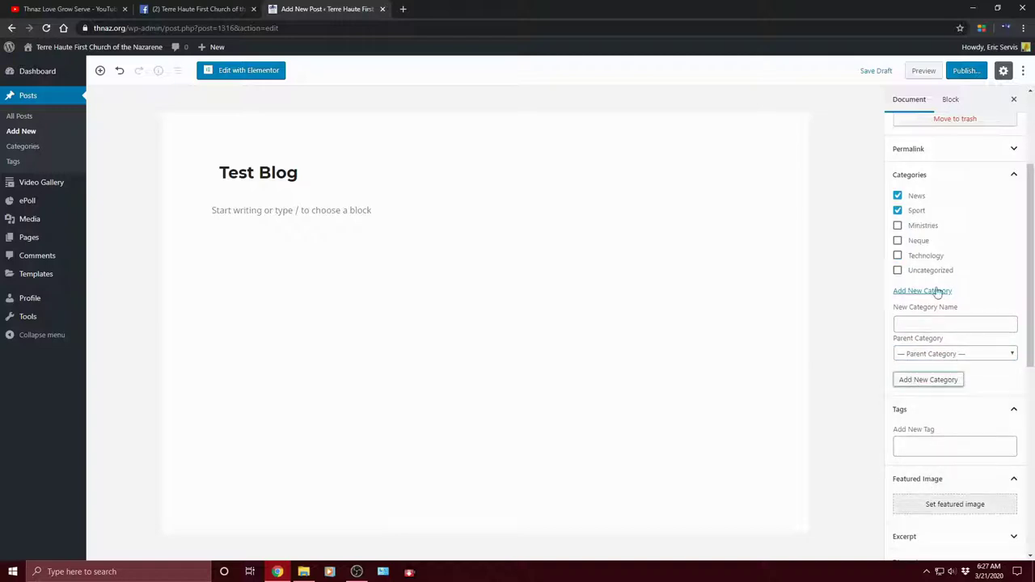
# Step: Set the post's categories so only News is checked
pyautogui.click(898, 210)
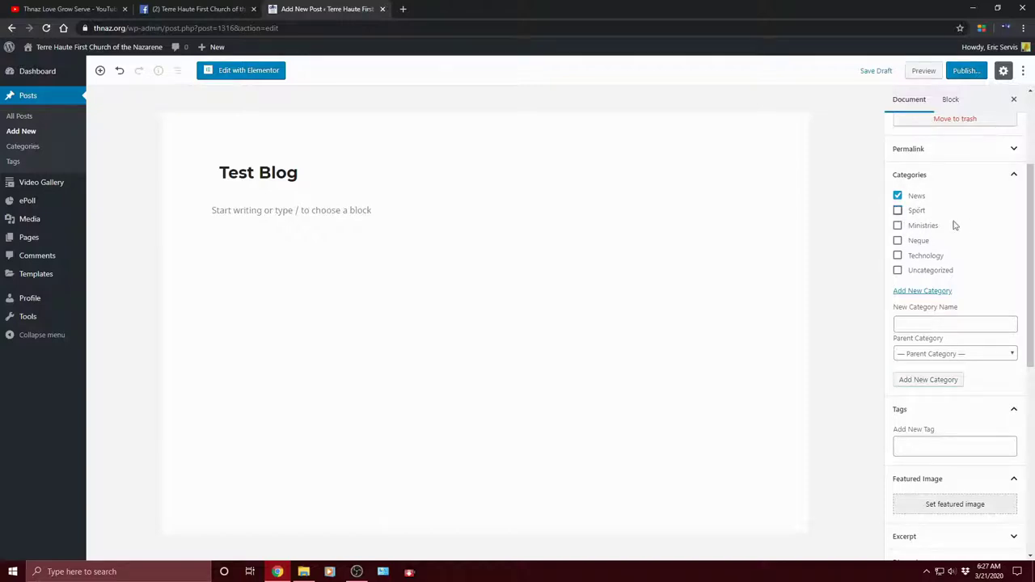
pyautogui.click(898, 211)
pyautogui.click(898, 226)
pyautogui.click(898, 240)
pyautogui.click(898, 227)
pyautogui.click(898, 211)
pyautogui.click(898, 240)
pyautogui.click(898, 196)
pyautogui.click(899, 196)
pyautogui.scroll(-1, 960, 394)
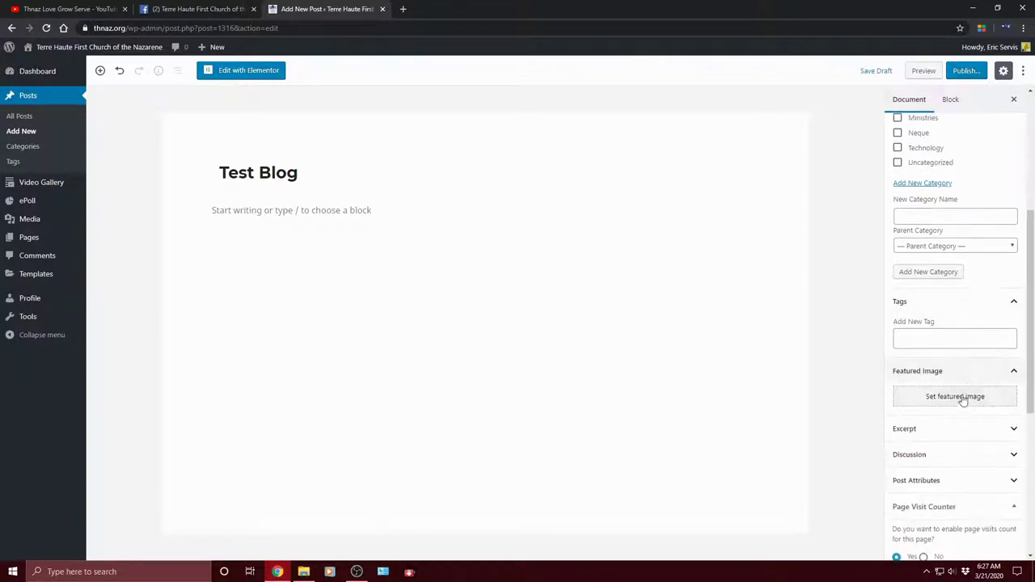
# Step: Tag the post with the existing 'test' tag and a new 'Blog' tag
pyautogui.click(908, 343)
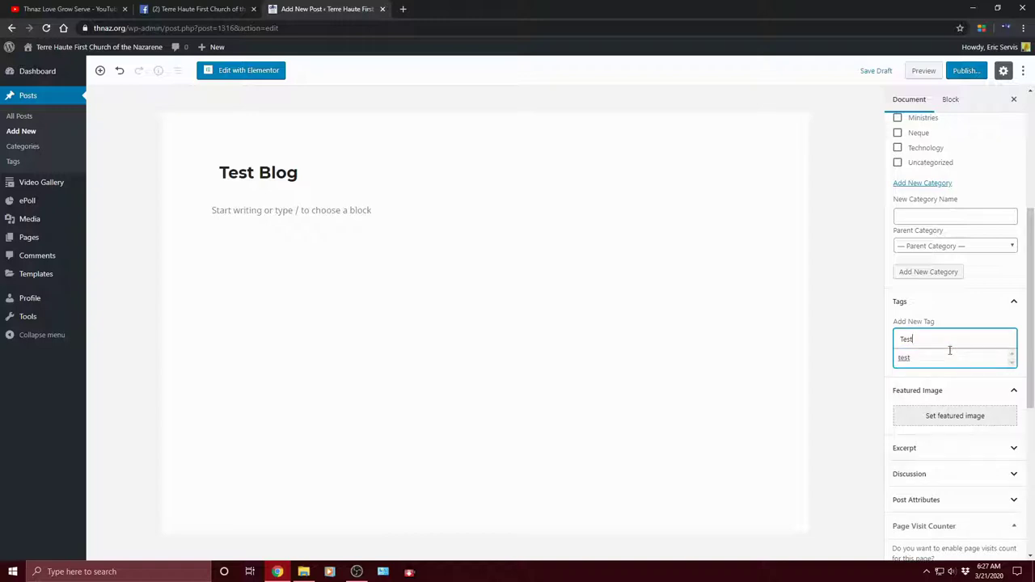
pyautogui.press('BackSpace')
pyautogui.press('BackSpace')
pyautogui.press('BackSpace')
pyautogui.press('BackSpace')
pyautogui.write('Test')
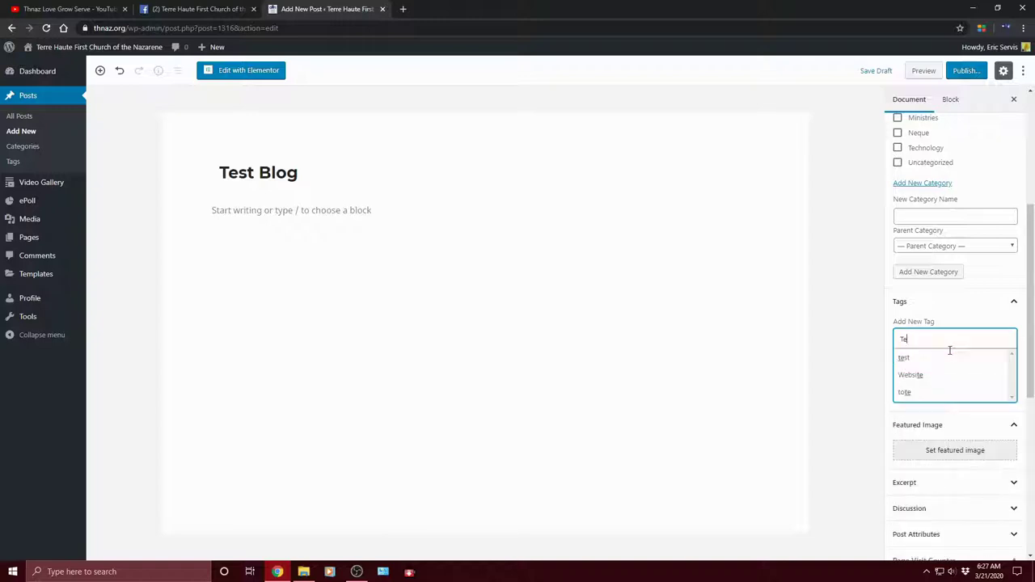
pyautogui.click(951, 356)
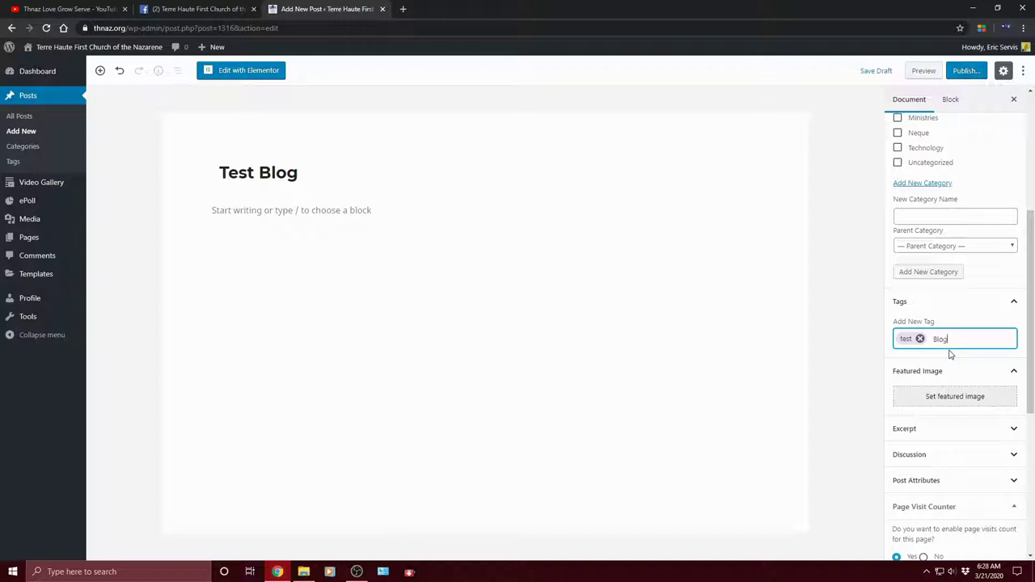
pyautogui.write('Blog')
pyautogui.press('Return')
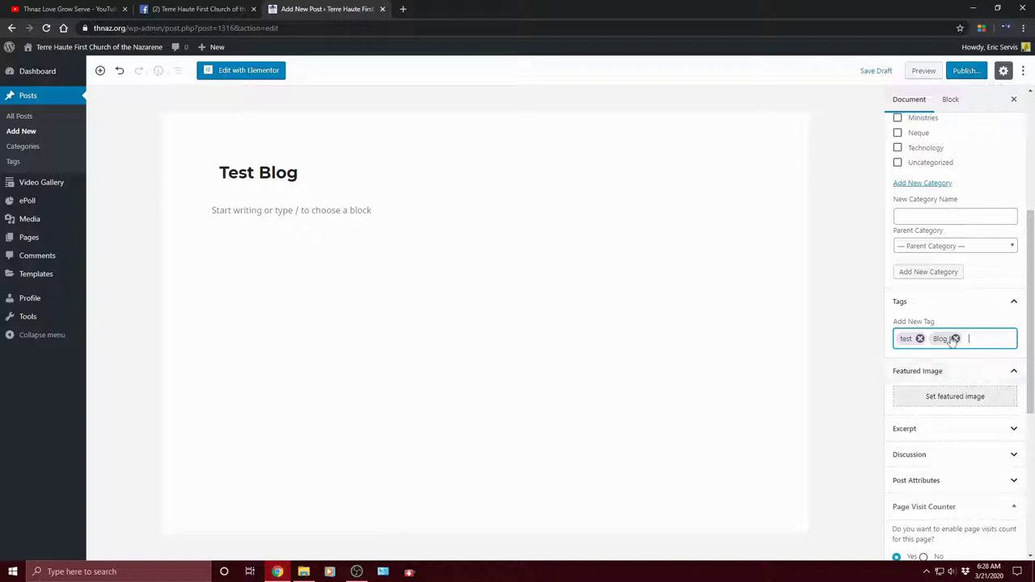
pyautogui.scroll(-2, 964, 374)
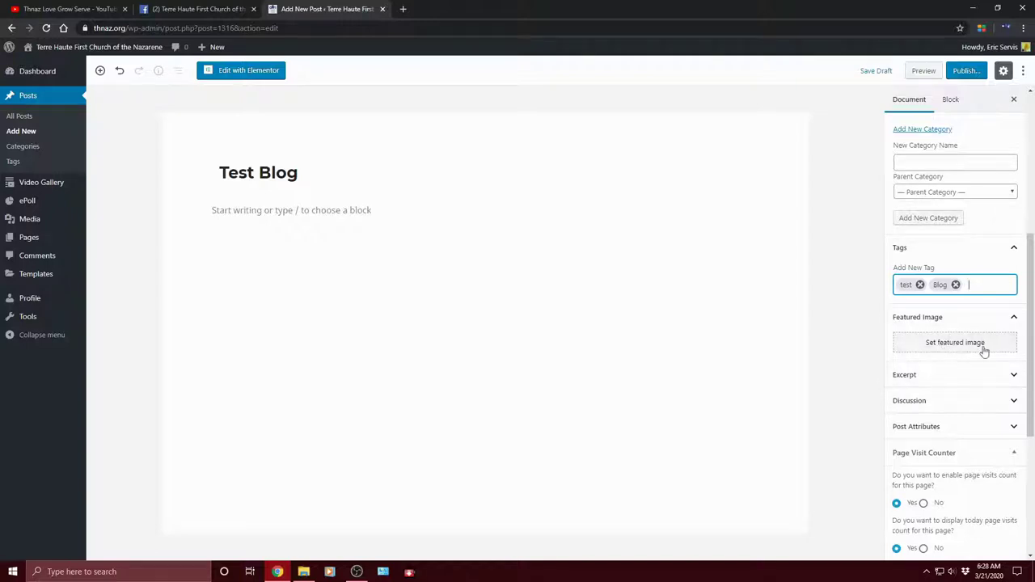
pyautogui.click(401, 9)
# Step: Browse the live Blog page on thnaz.org, then return to the Test Blog editor
pyautogui.write('th')
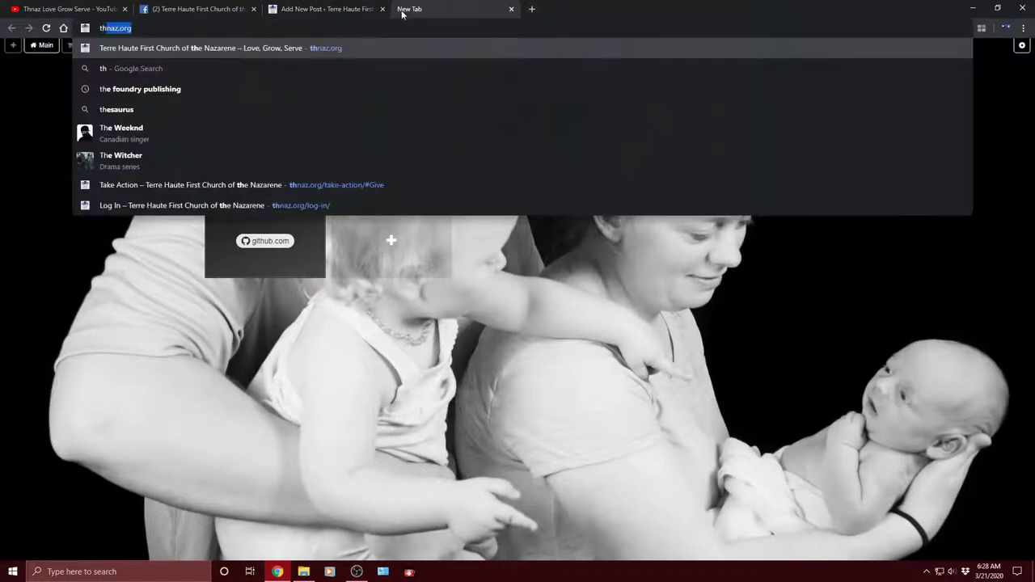
pyautogui.press('Return')
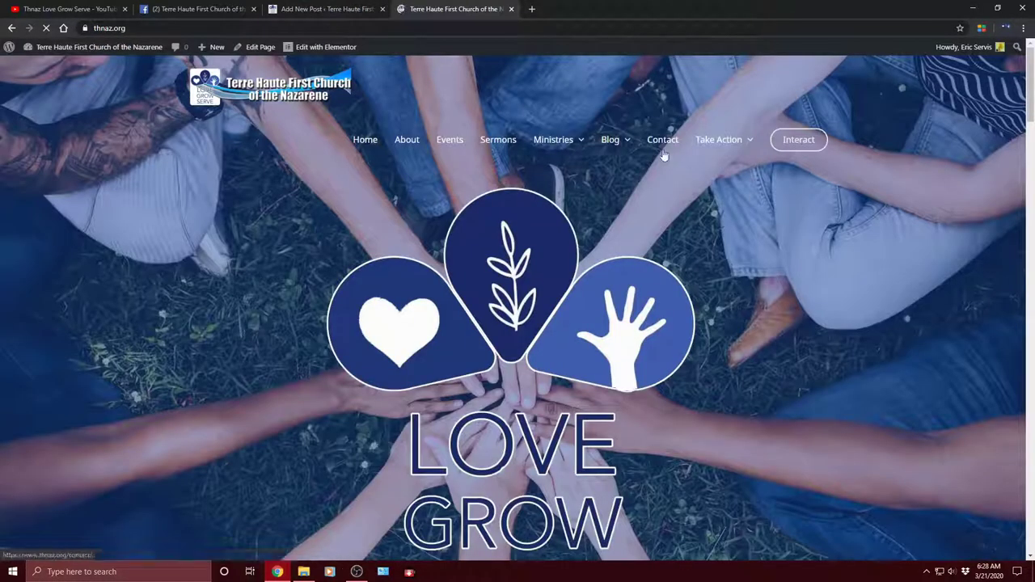
pyautogui.moveTo(609, 147)
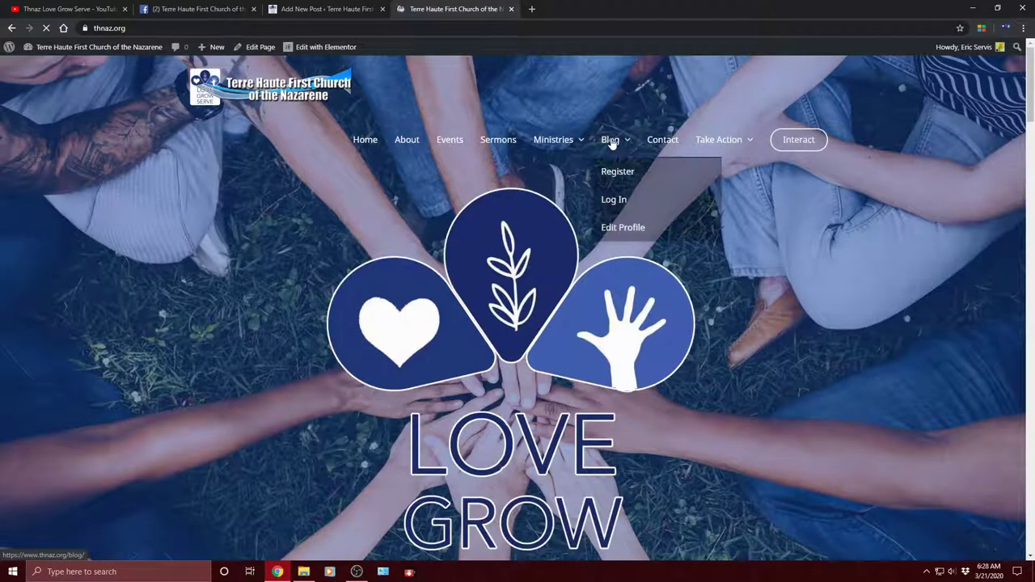
pyautogui.click(612, 143)
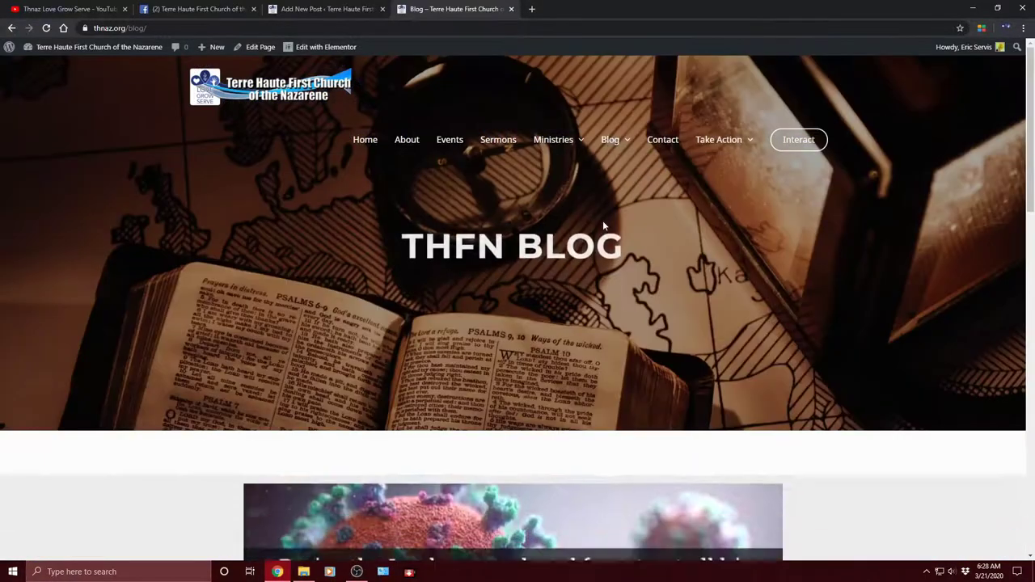
pyautogui.scroll(-3, 602, 218)
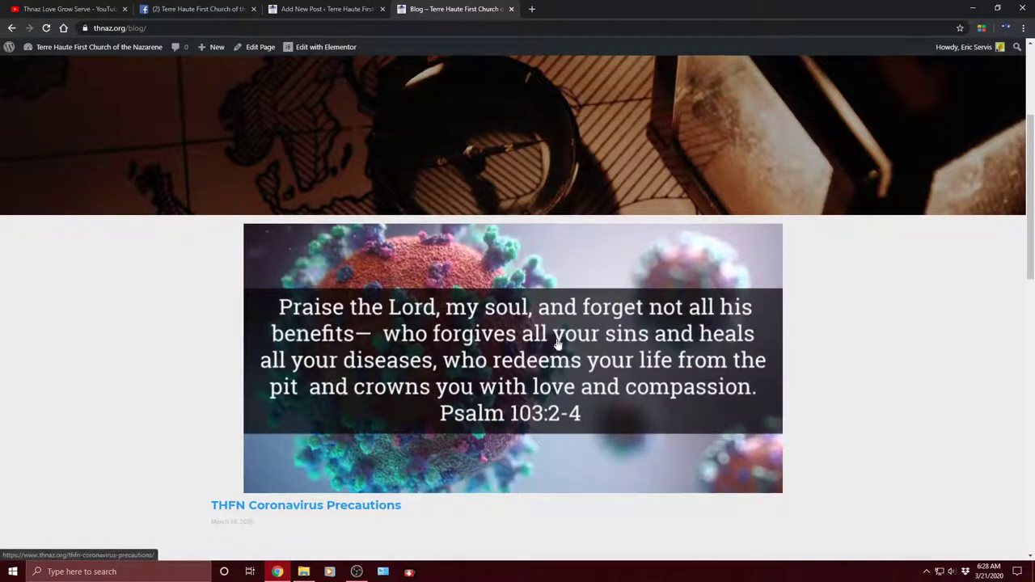
pyautogui.scroll(-5, 582, 315)
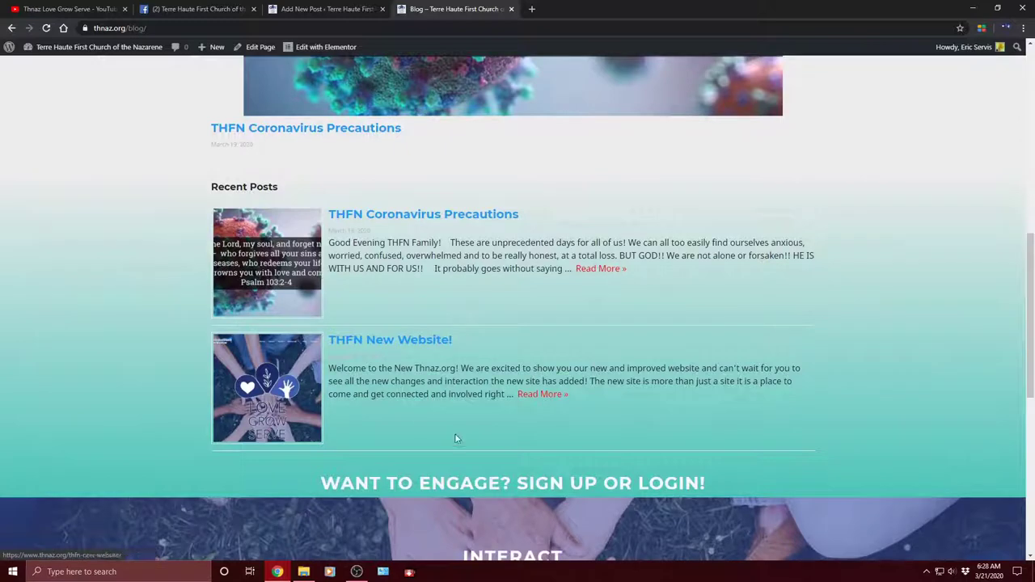
pyautogui.scroll(3, 568, 287)
pyautogui.click(327, 8)
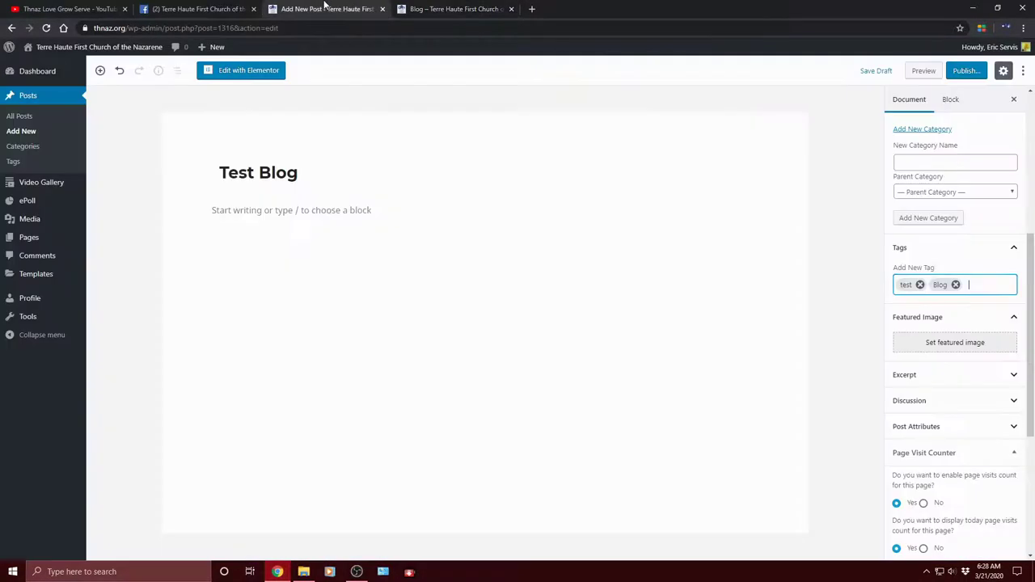
# Step: Look through Media Library images like THE TEST and Soul Detox, then switch to Upload Files
pyautogui.click(962, 351)
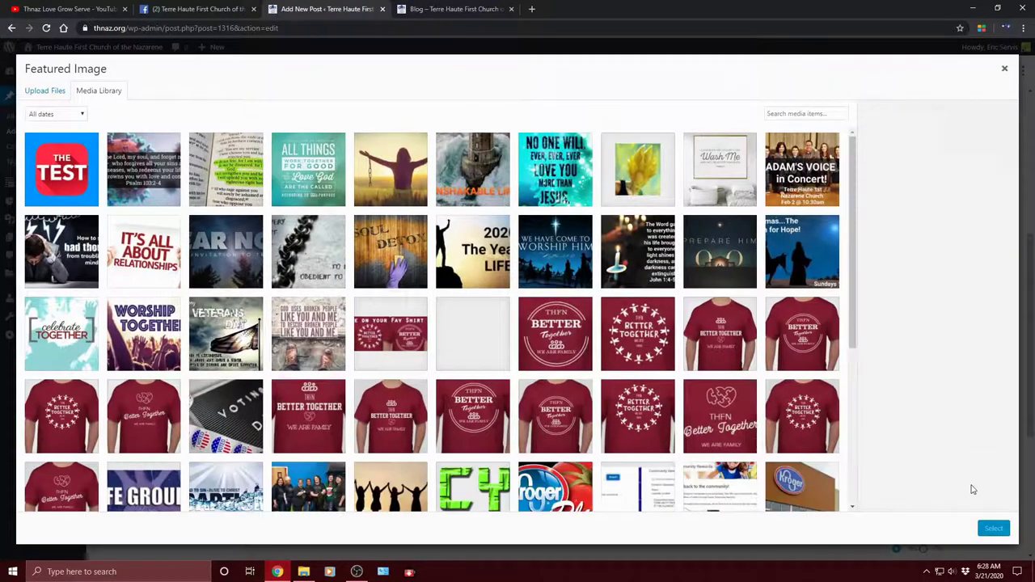
pyautogui.click(1004, 70)
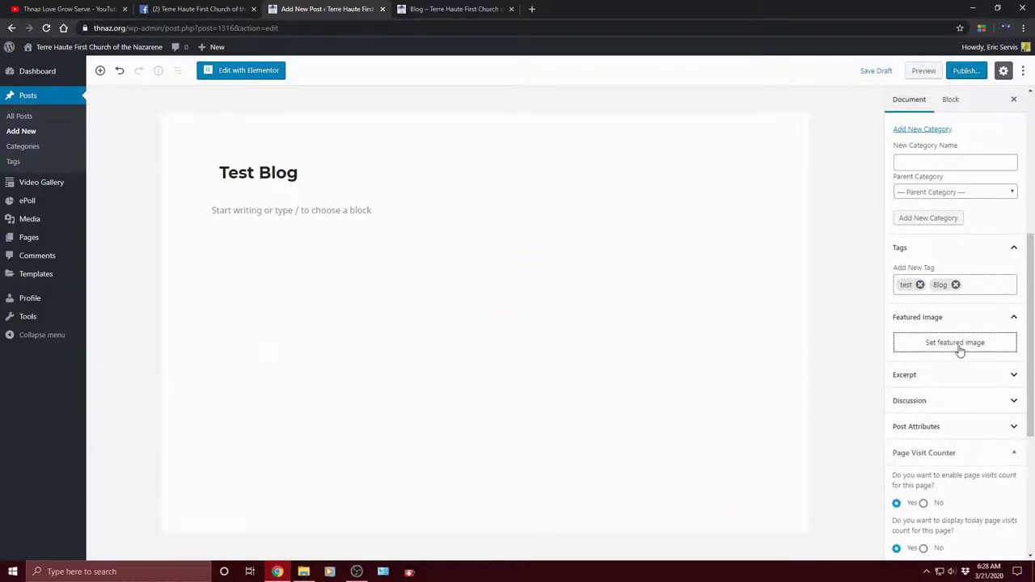
pyautogui.click(960, 351)
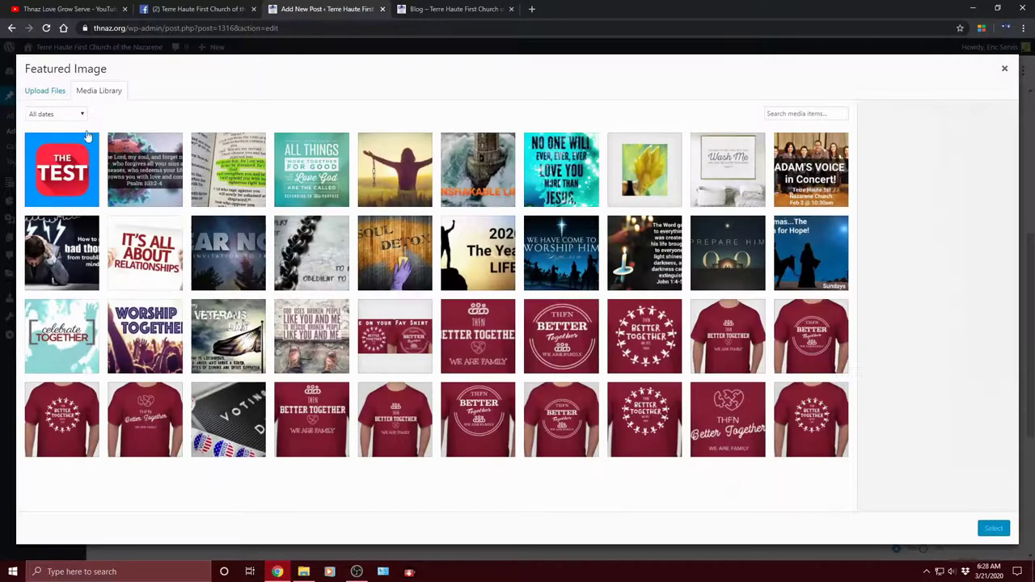
pyautogui.click(66, 178)
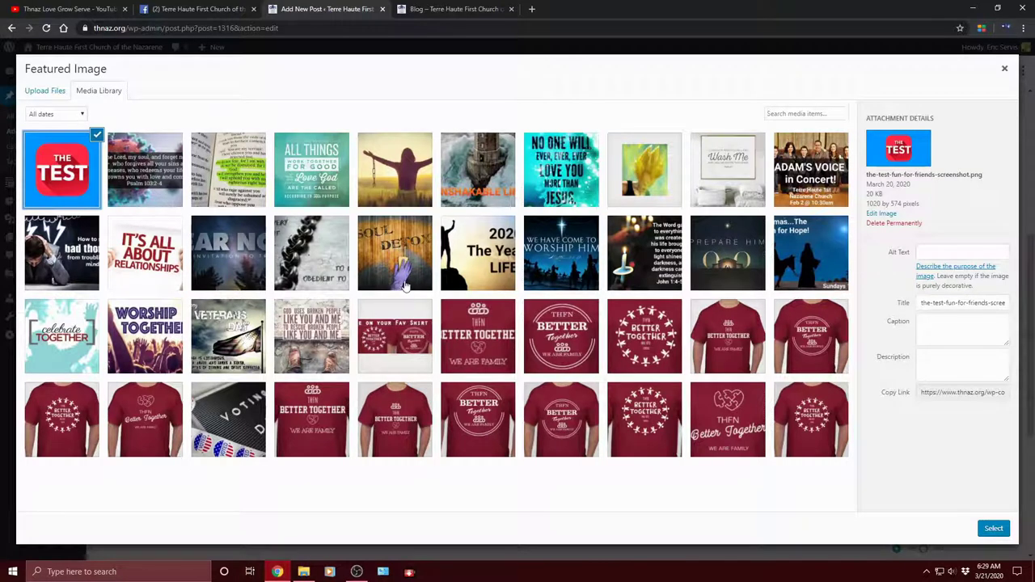
pyautogui.click(402, 271)
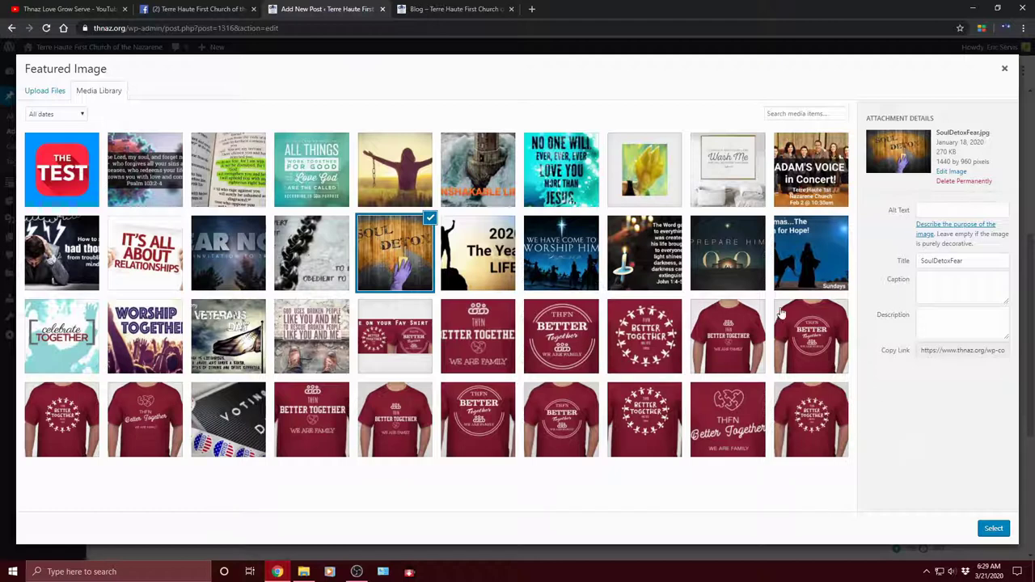
pyautogui.click(293, 243)
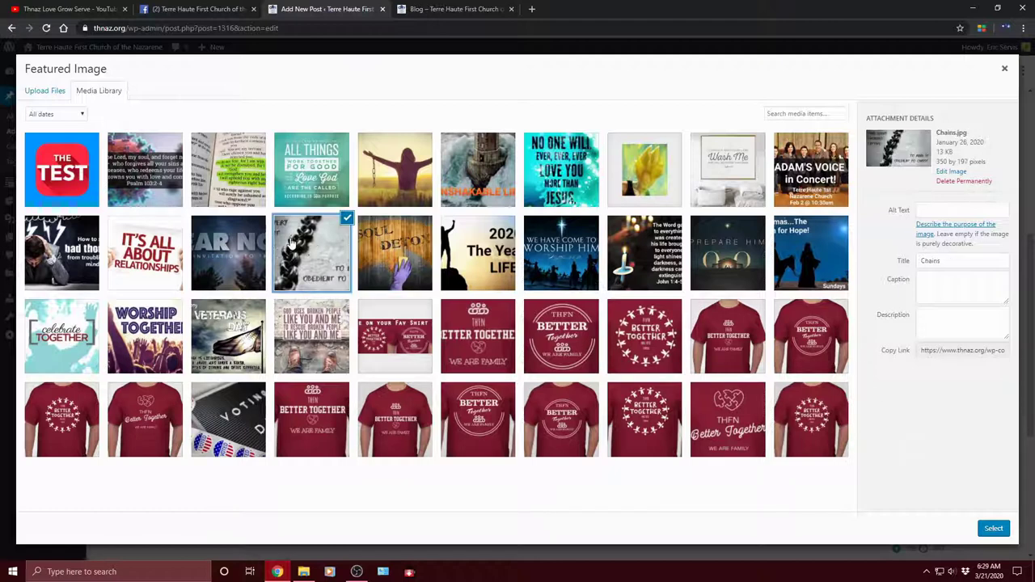
pyautogui.click(288, 144)
pyautogui.click(113, 156)
pyautogui.click(73, 177)
pyautogui.click(84, 279)
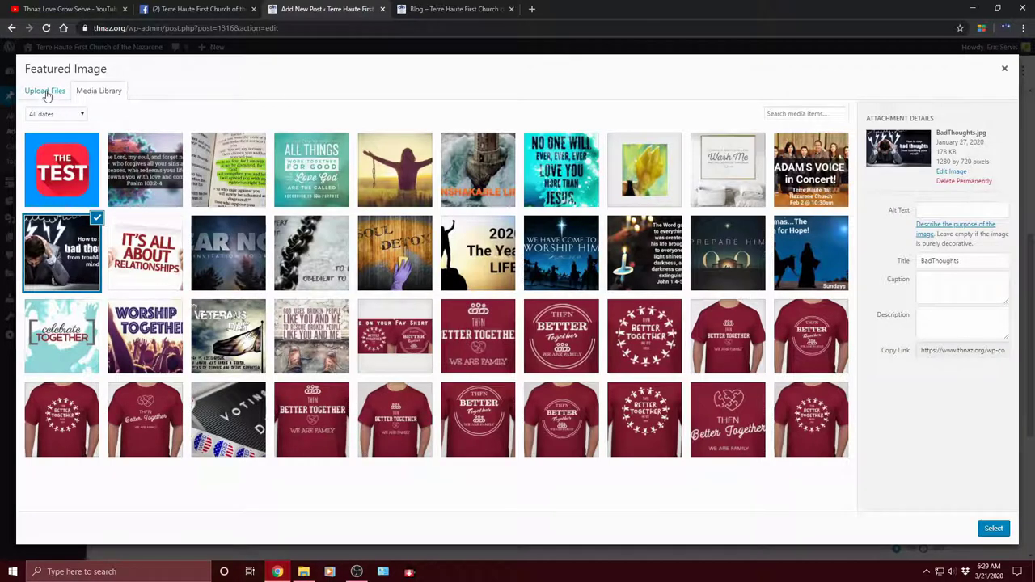
pyautogui.click(56, 172)
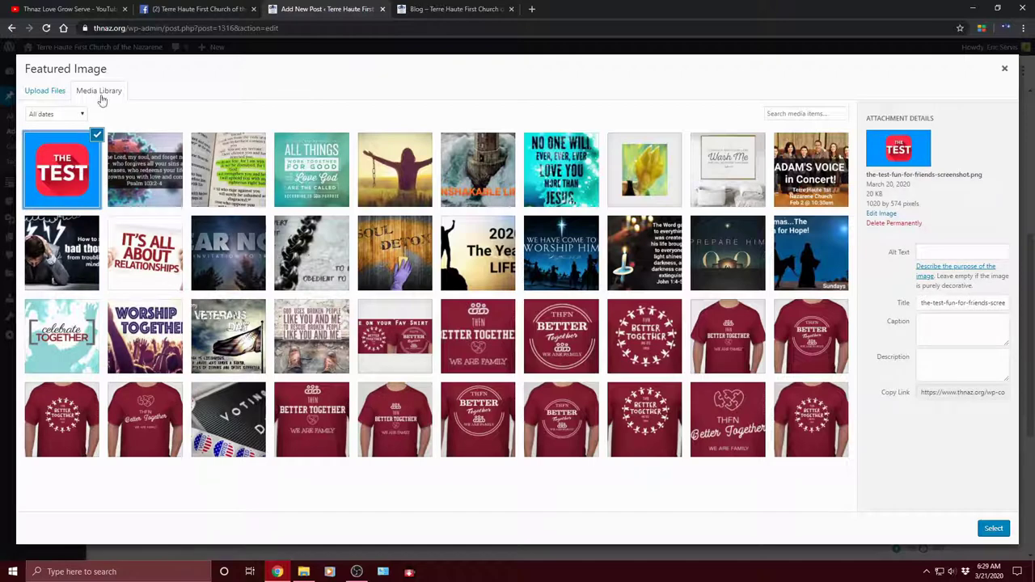
pyautogui.click(53, 99)
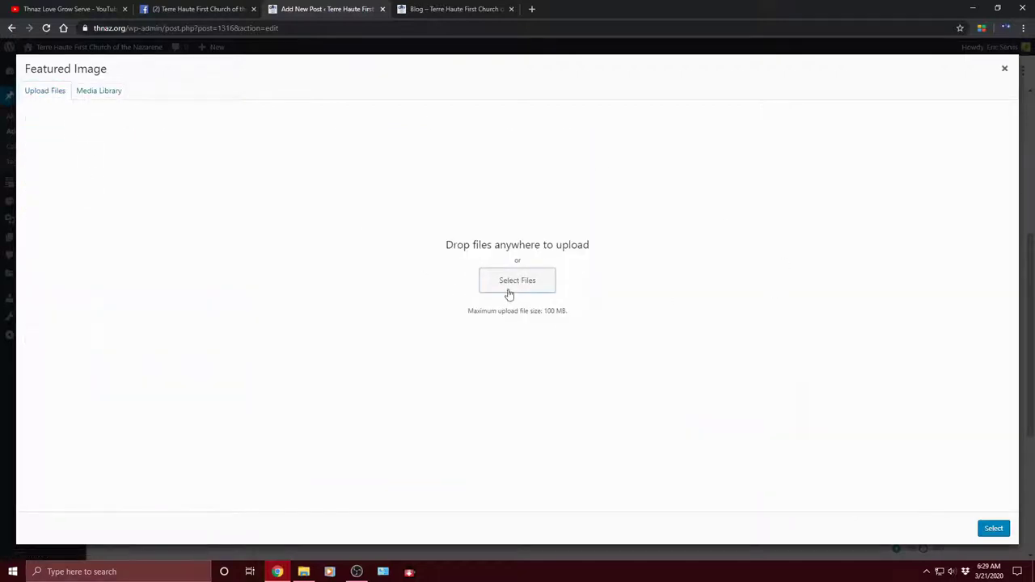
# Step: Cancel the upload file browser without choosing a file and open a fresh browser tab
pyautogui.click(512, 287)
pyautogui.moveTo(510, 90); pyautogui.dragTo(513, 217)
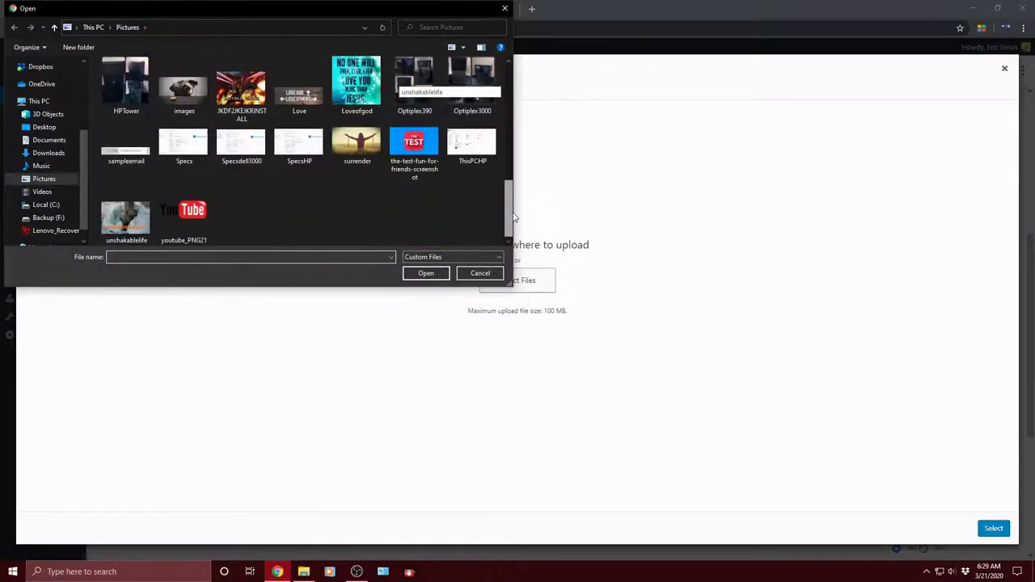
pyautogui.click(504, 9)
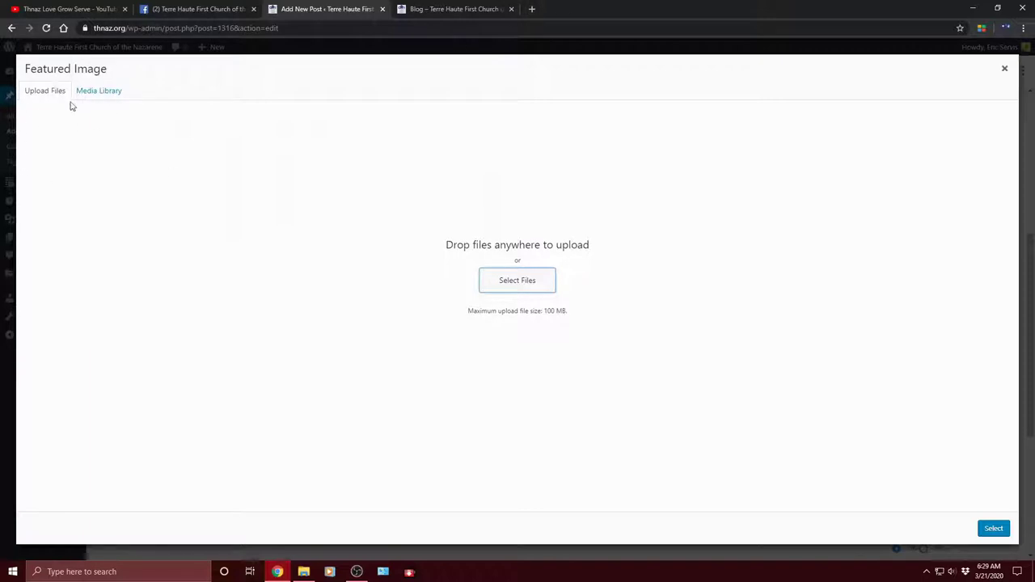
pyautogui.click(532, 8)
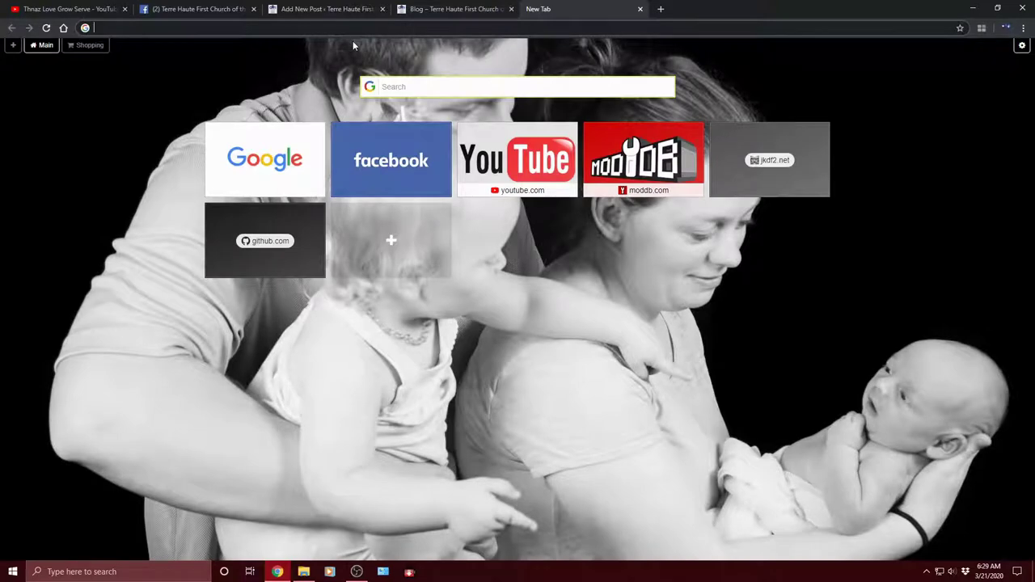
# Step: Go to google.com and search for 'bible verses'
pyautogui.write('google.com')
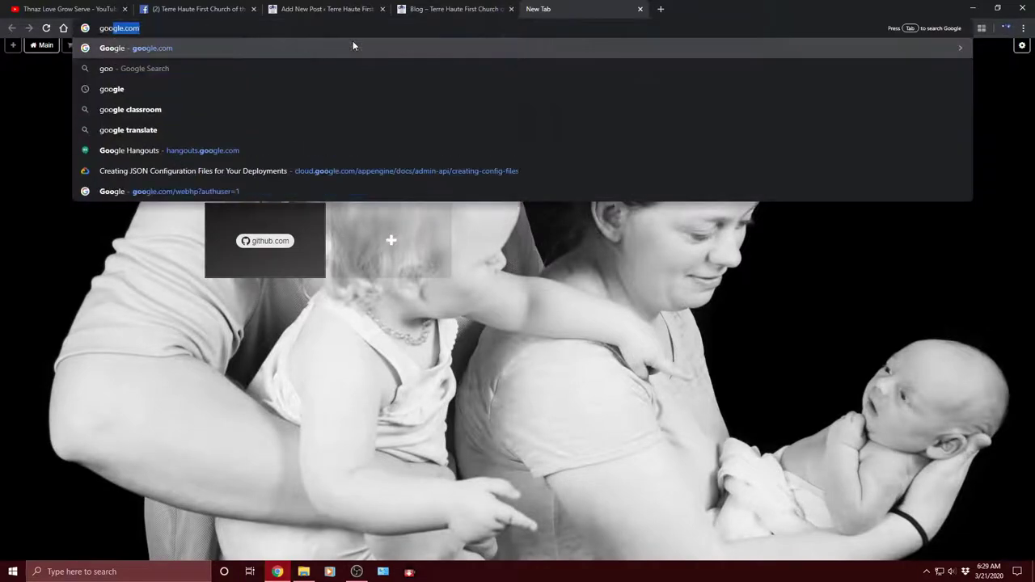
pyautogui.press('Return')
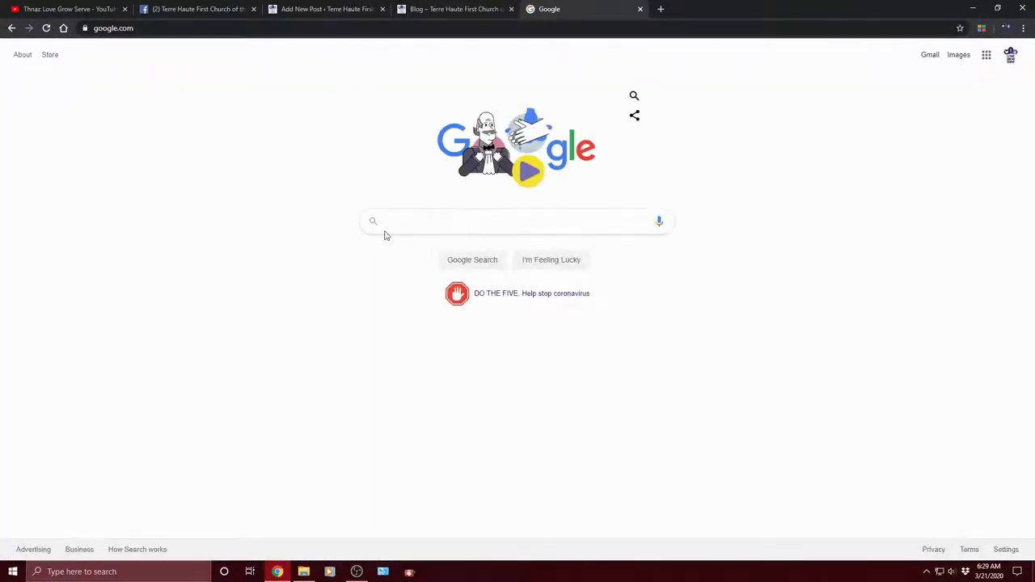
pyautogui.click(387, 221)
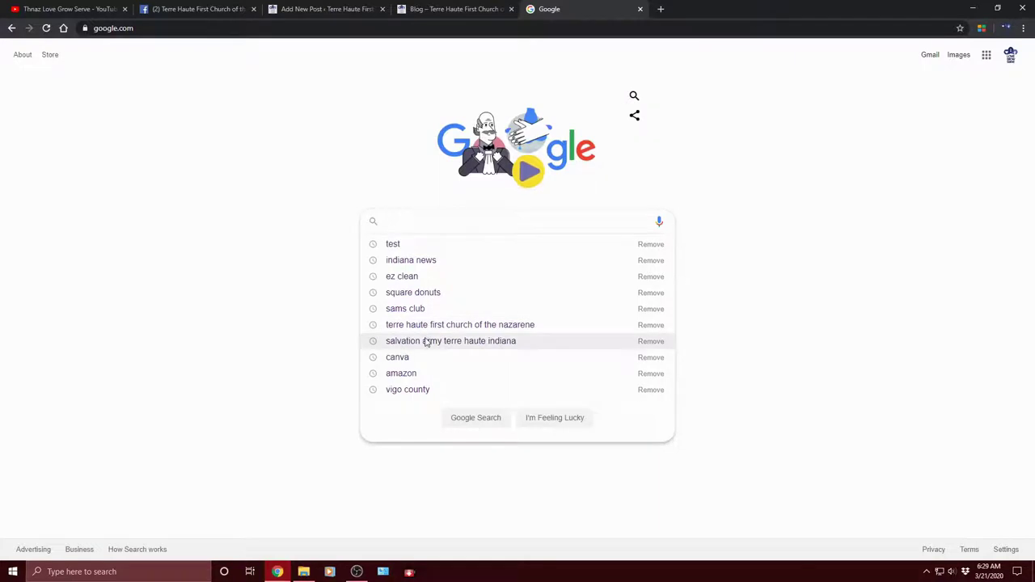
pyautogui.click(235, 322)
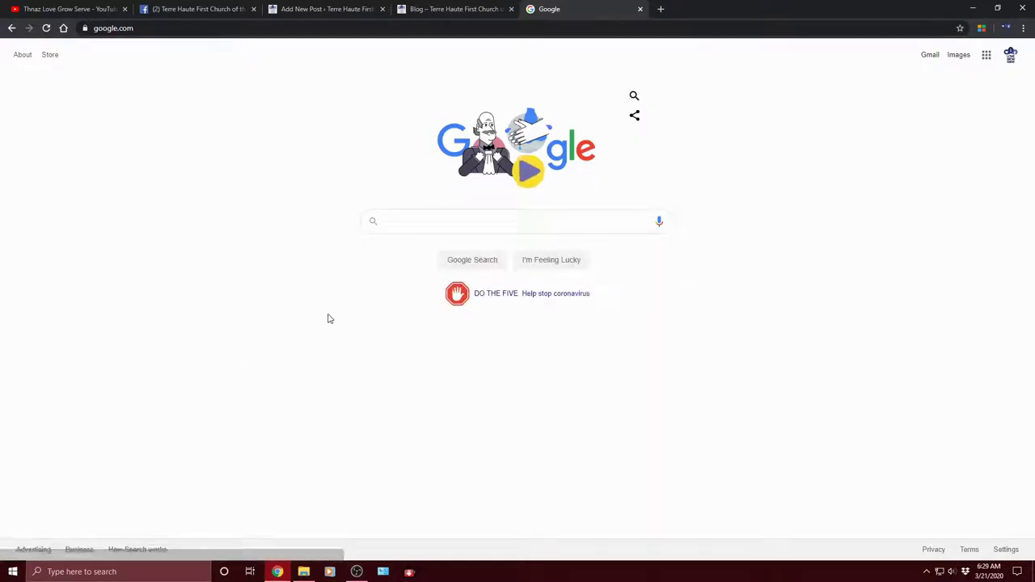
pyautogui.click(398, 224)
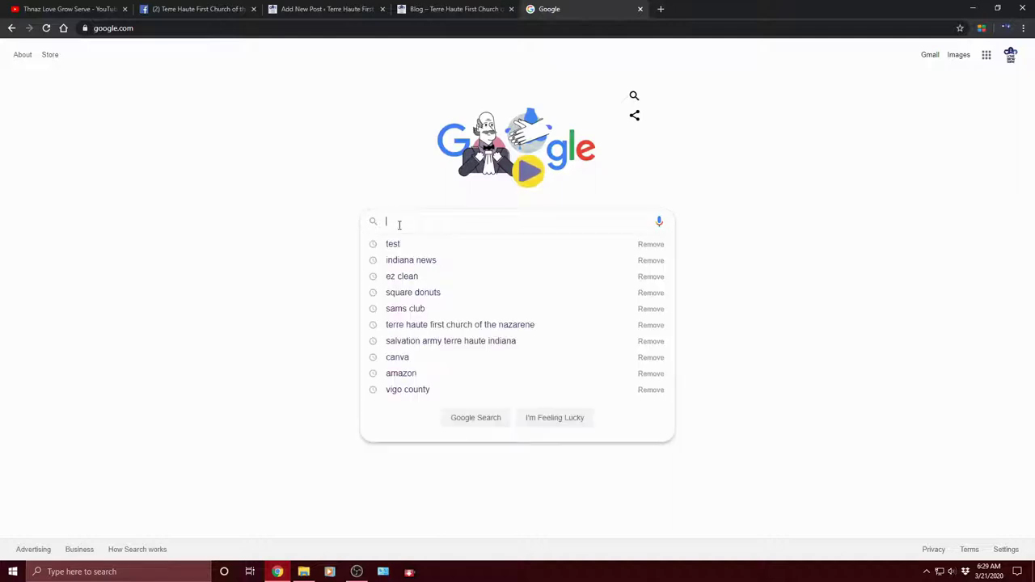
pyautogui.write('Bible')
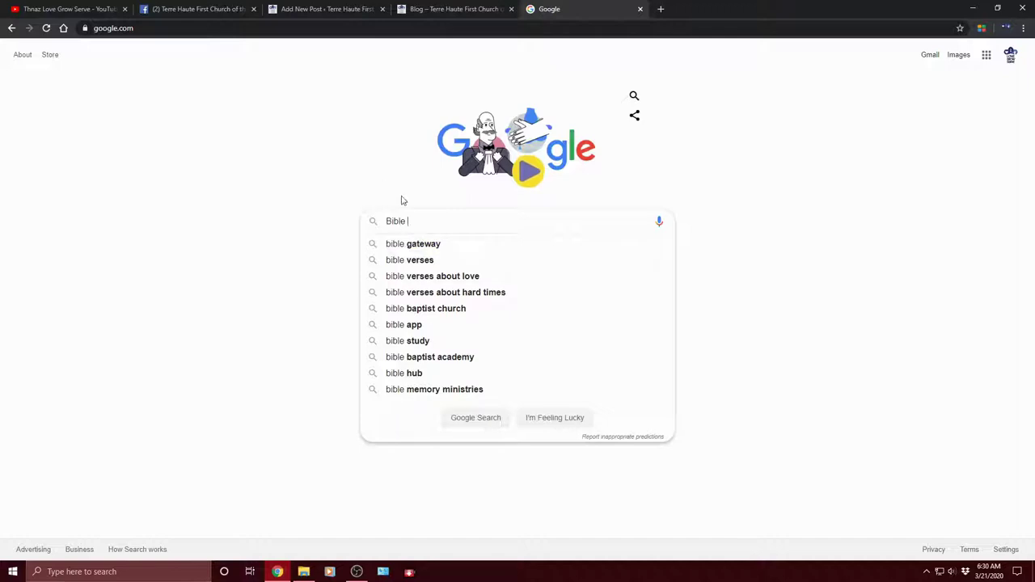
pyautogui.click(469, 262)
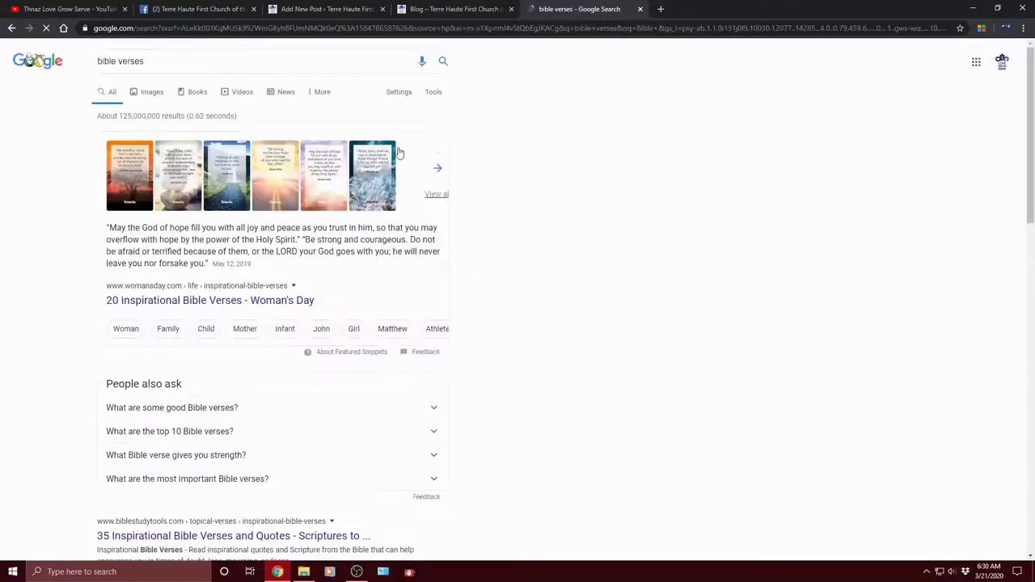
# Step: Switch to Images results for 'bible verses' and scroll through the verse pictures
pyautogui.click(152, 94)
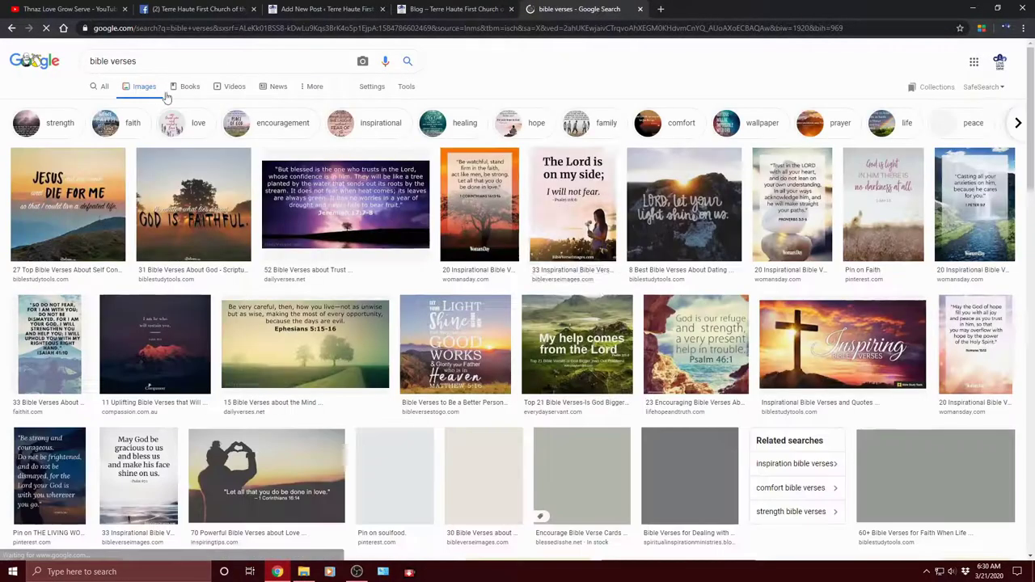
pyautogui.scroll(-5, 644, 324)
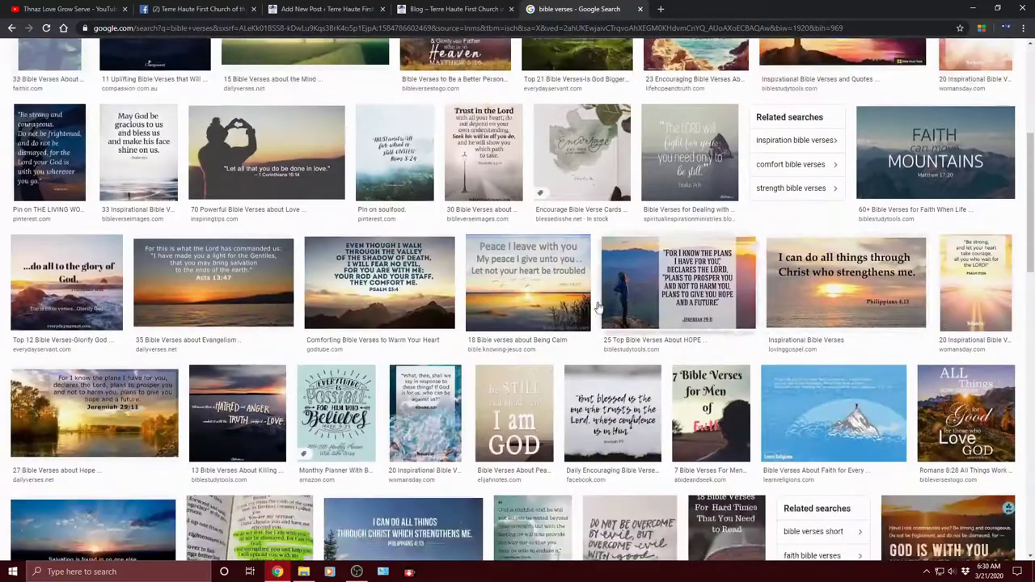
pyautogui.scroll(-1, 644, 323)
pyautogui.scroll(-1, 731, 301)
pyautogui.scroll(-3, 730, 301)
pyautogui.scroll(-2, 617, 231)
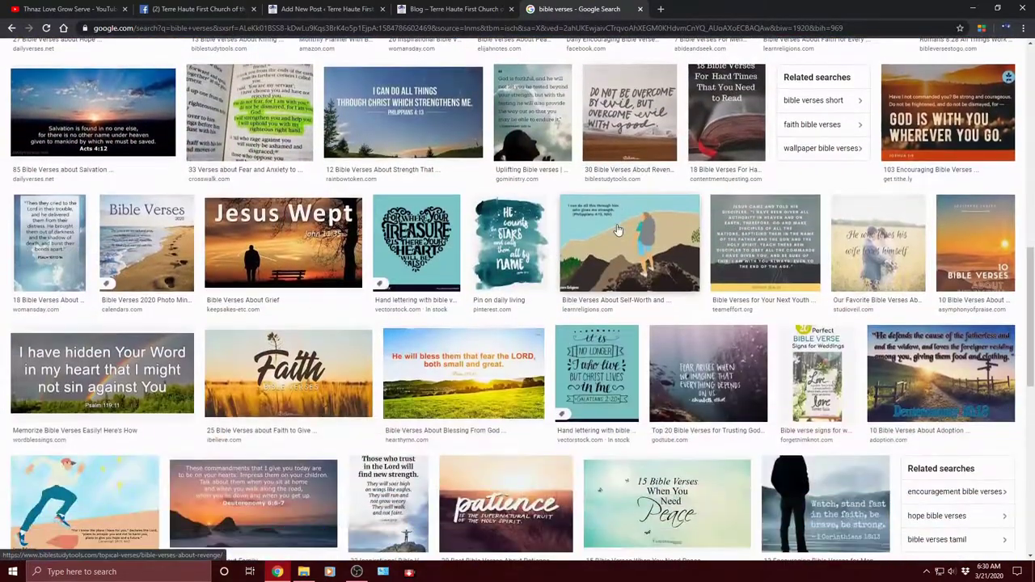
pyautogui.scroll(-5, 833, 338)
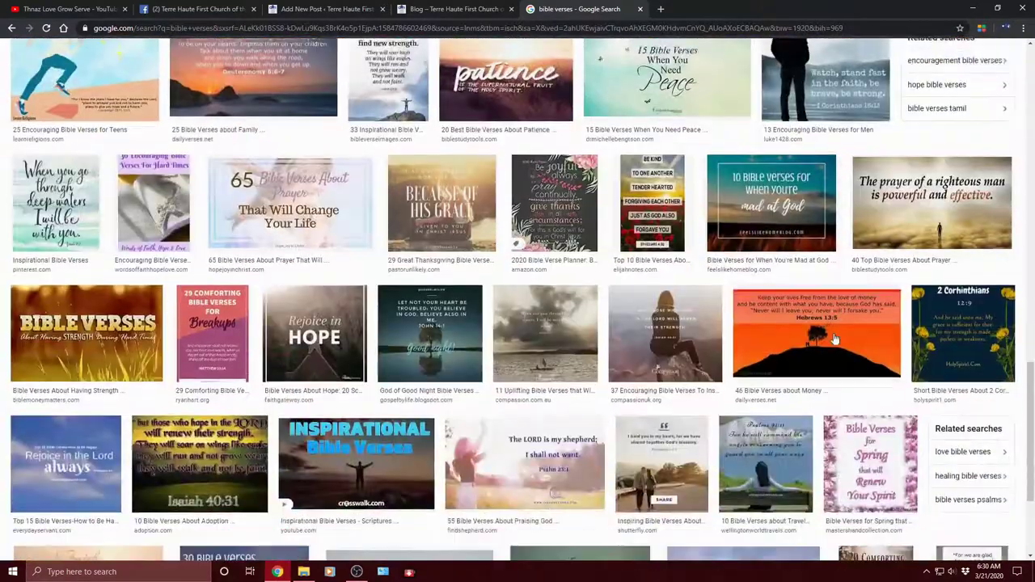
pyautogui.scroll(-6, 833, 337)
pyautogui.scroll(-3, 835, 340)
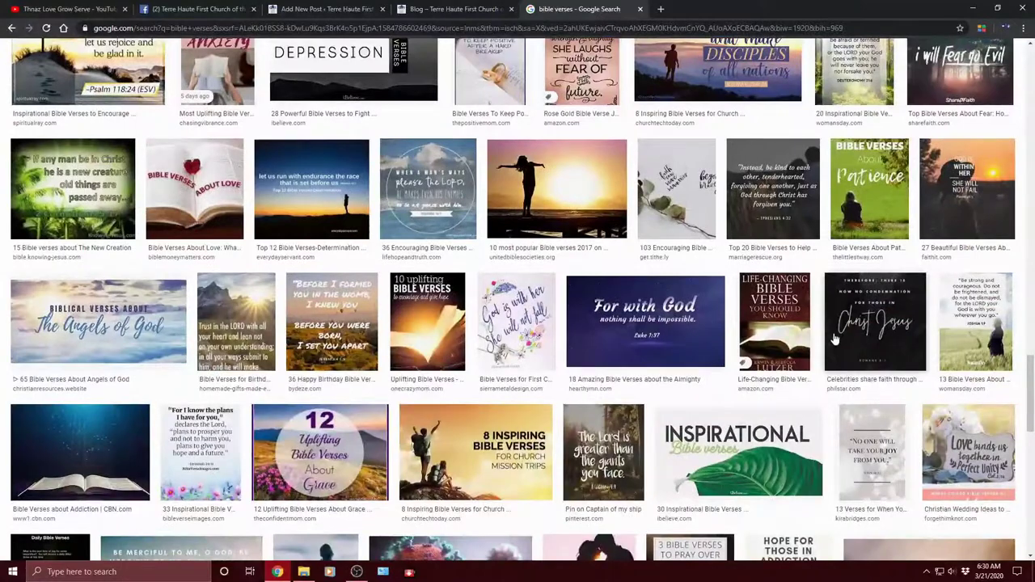
pyautogui.scroll(-3, 835, 338)
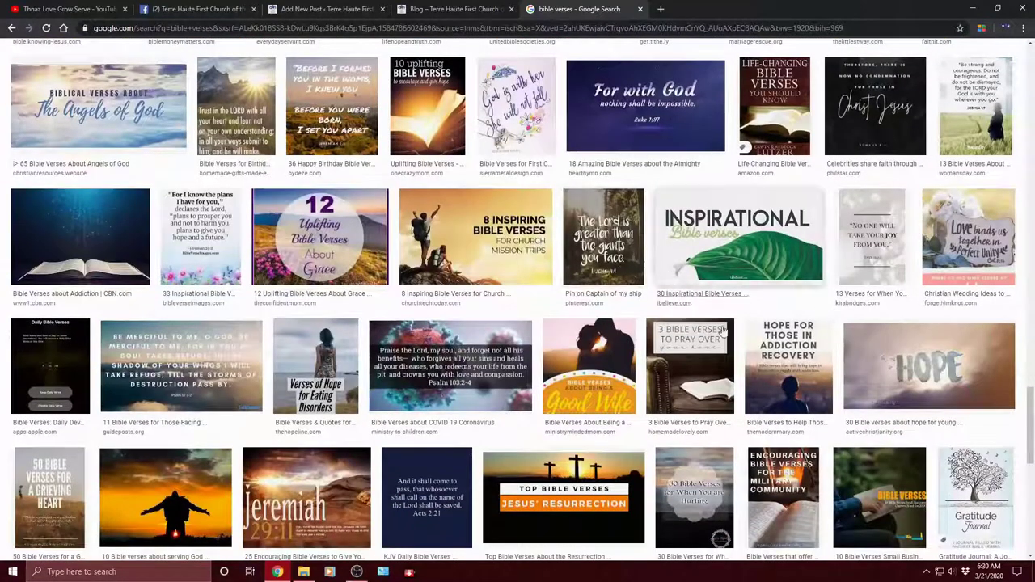
pyautogui.scroll(-2, 710, 319)
pyautogui.scroll(-3, 702, 327)
pyautogui.scroll(-6, 700, 329)
pyautogui.scroll(-4, 701, 329)
pyautogui.scroll(-4, 679, 312)
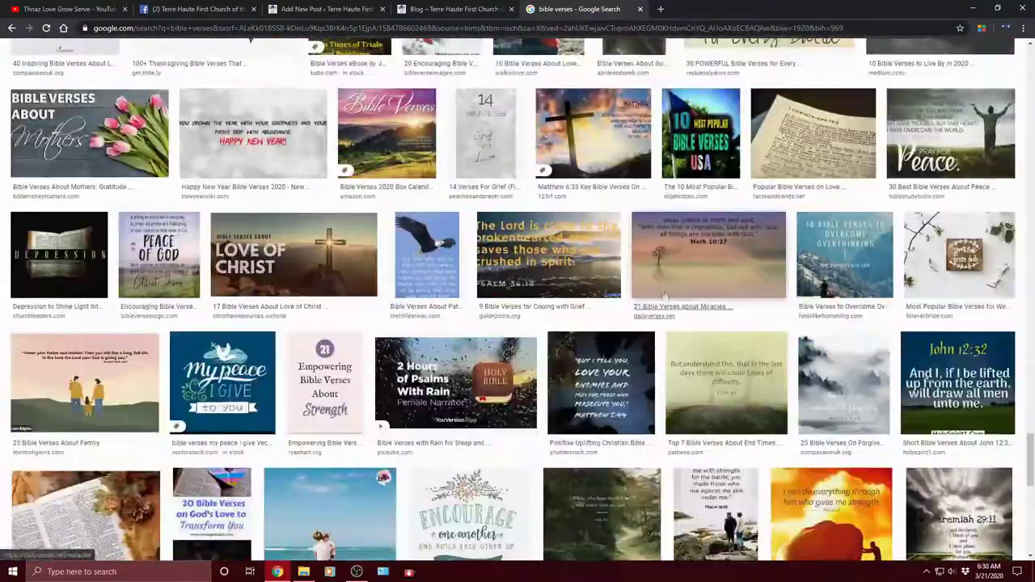
pyautogui.scroll(2, 679, 316)
pyautogui.scroll(-10, 696, 340)
pyautogui.scroll(6, 702, 353)
pyautogui.scroll(-6, 435, 291)
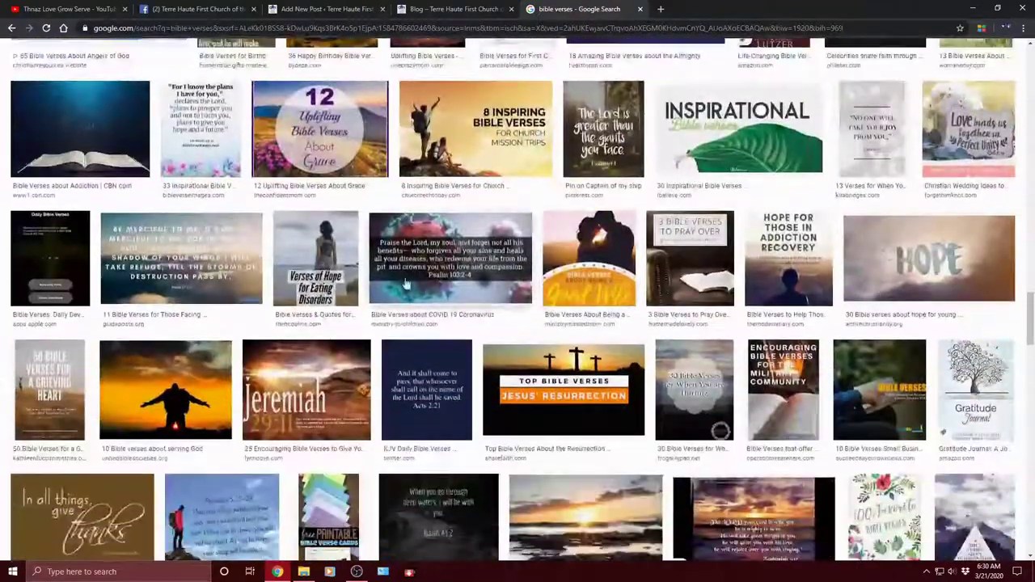
# Step: Save the previewed Psalm 103:2-4 image as a JPEG in Pictures, then dismiss the download bar
pyautogui.click(435, 289)
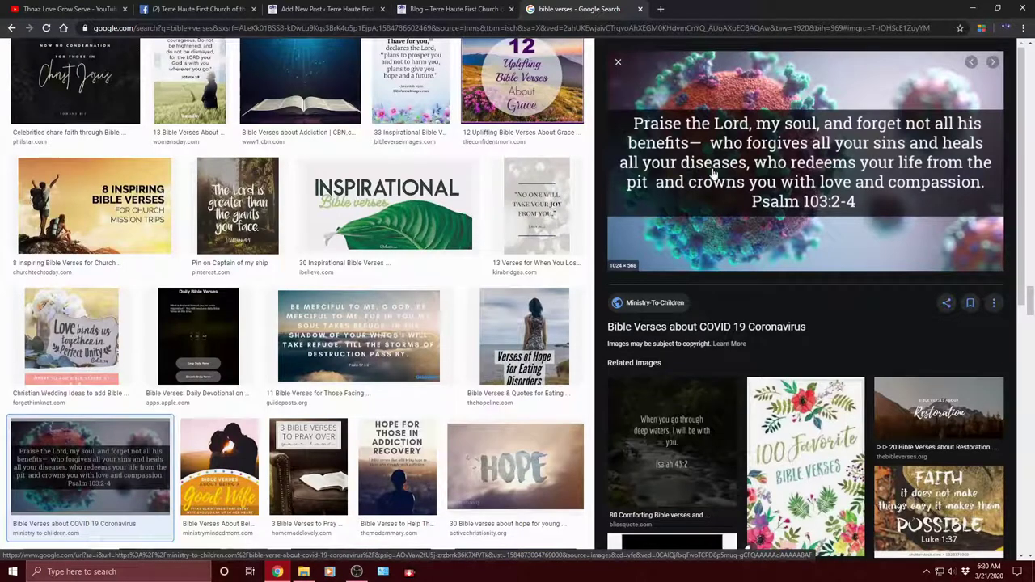
pyautogui.rightClick(781, 142)
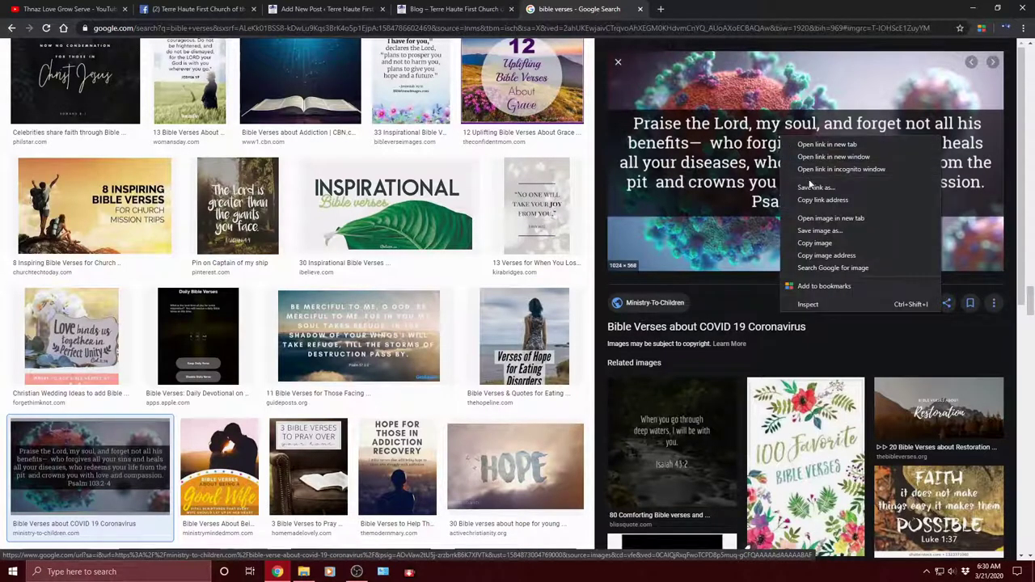
pyautogui.click(835, 231)
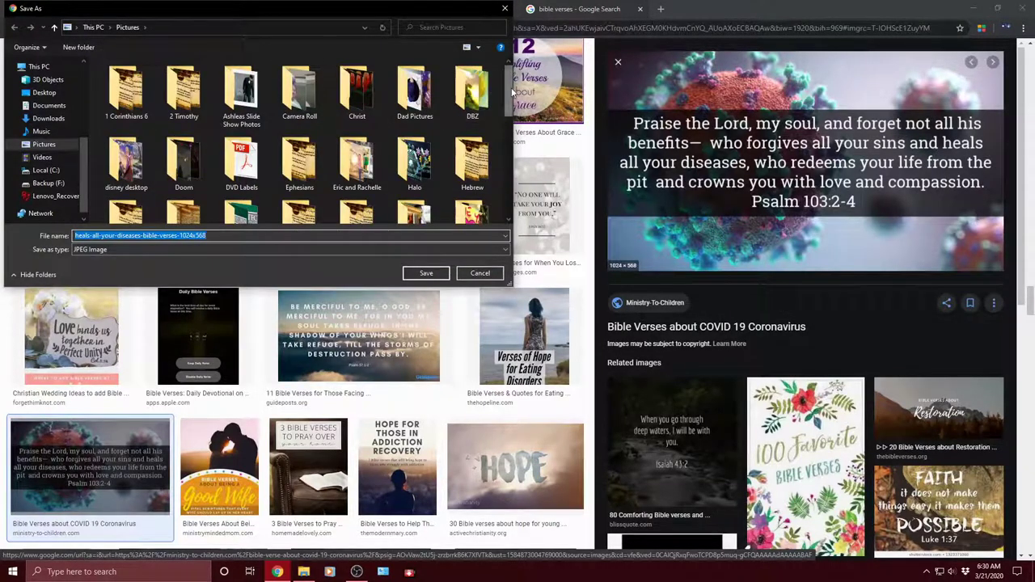
pyautogui.moveTo(508, 109); pyautogui.dragTo(522, 192)
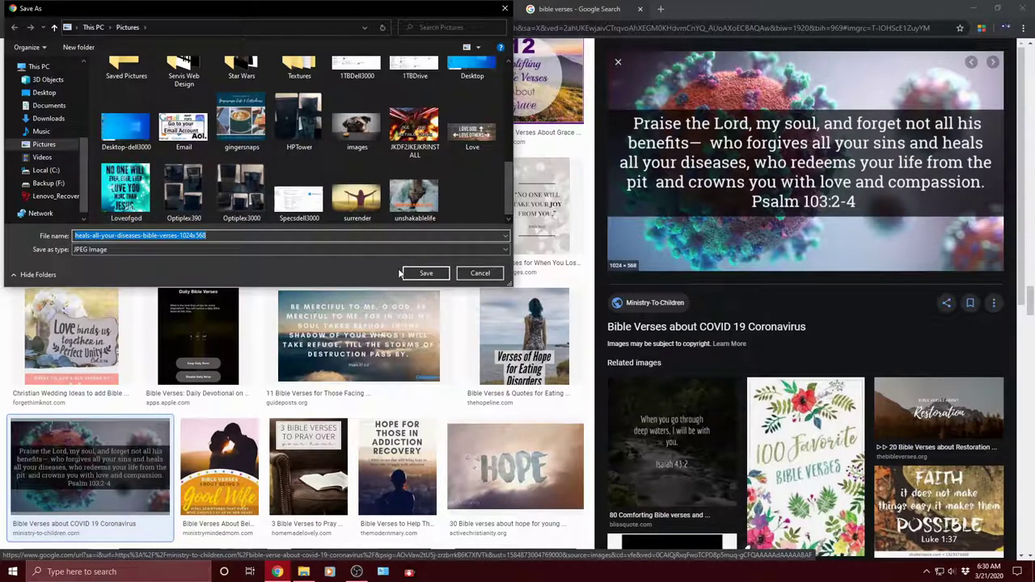
pyautogui.click(425, 273)
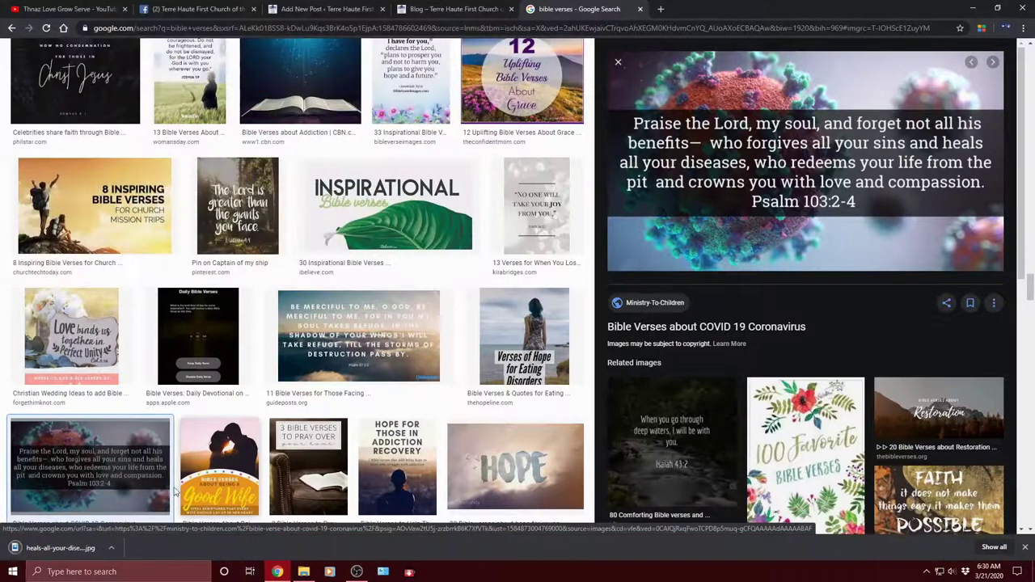
pyautogui.click(1025, 547)
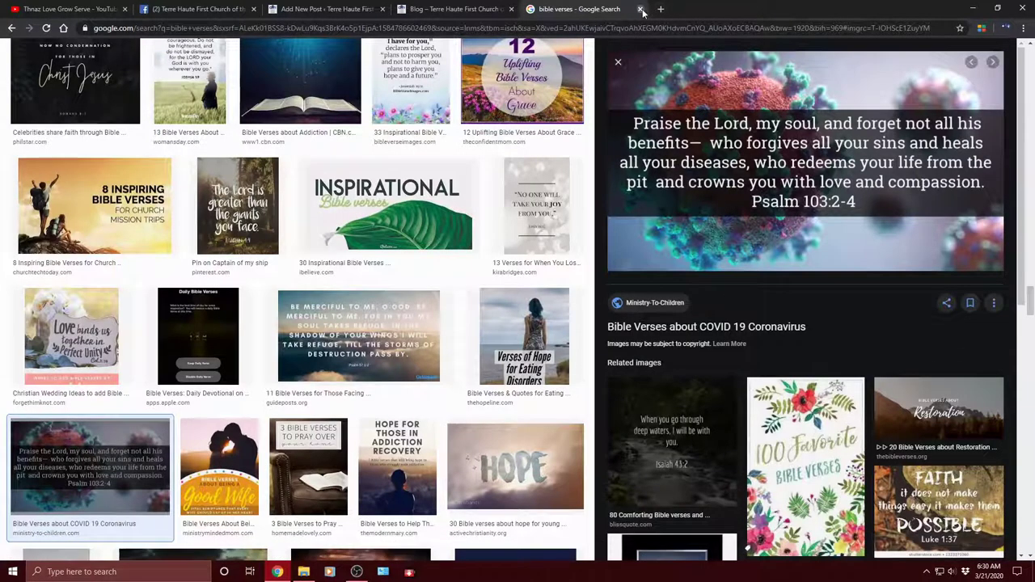
# Step: Close the Google tab and upload heals-all-your-diseases-bible-verses-1024x568-1.jpg from Pictures as the featured image
pyautogui.click(639, 9)
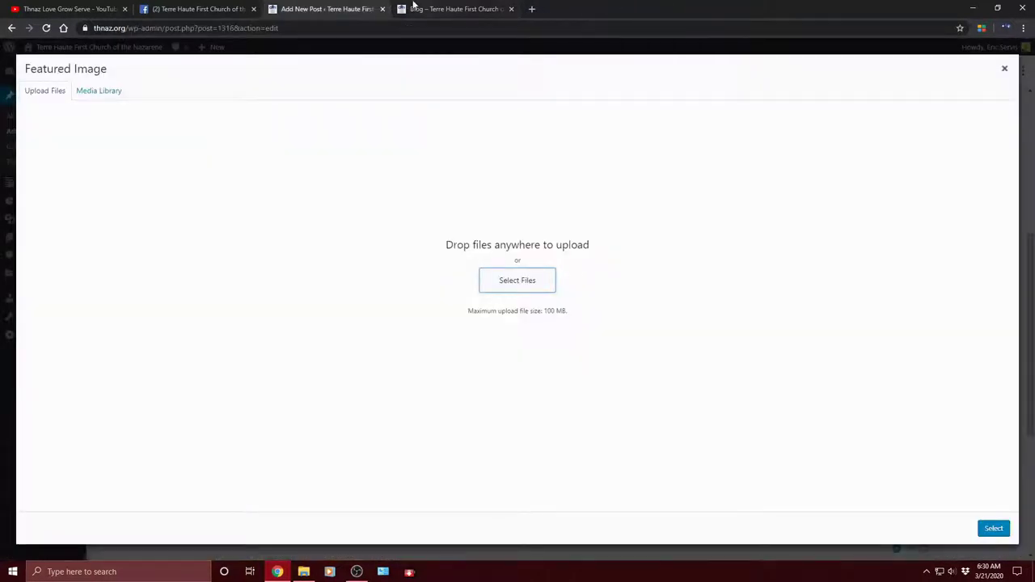
pyautogui.click(515, 282)
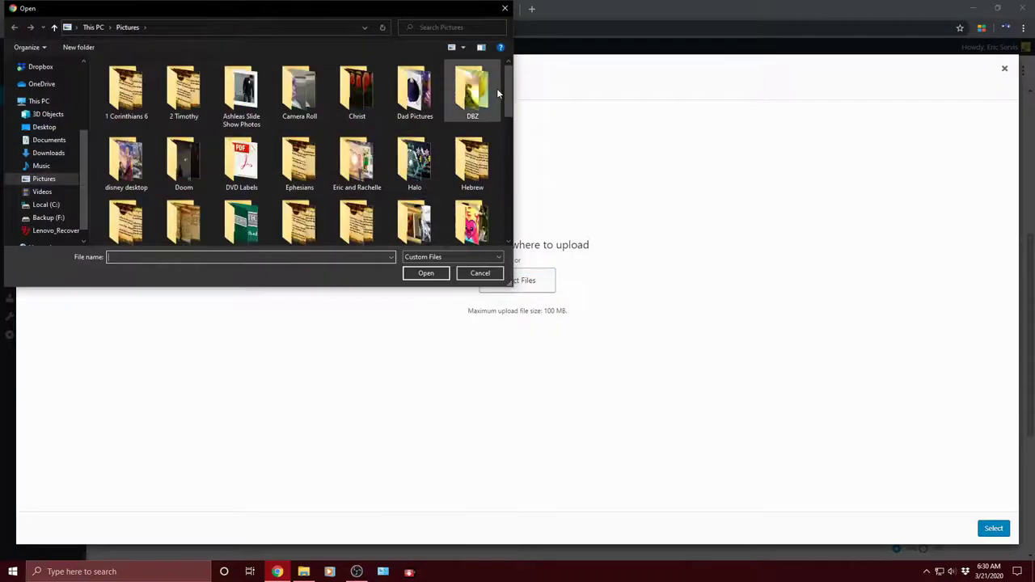
pyautogui.moveTo(507, 109); pyautogui.dragTo(502, 225)
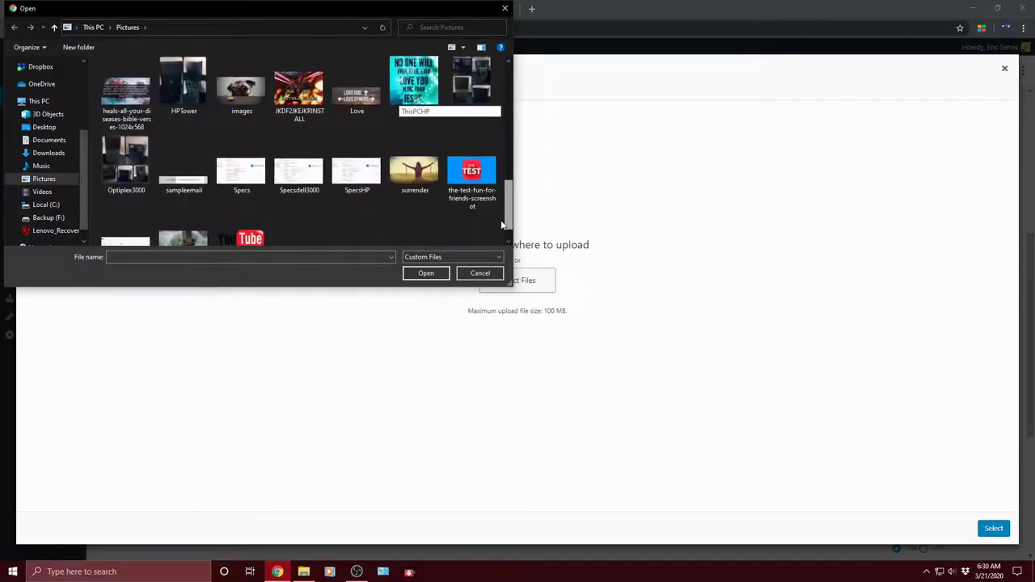
pyautogui.click(129, 79)
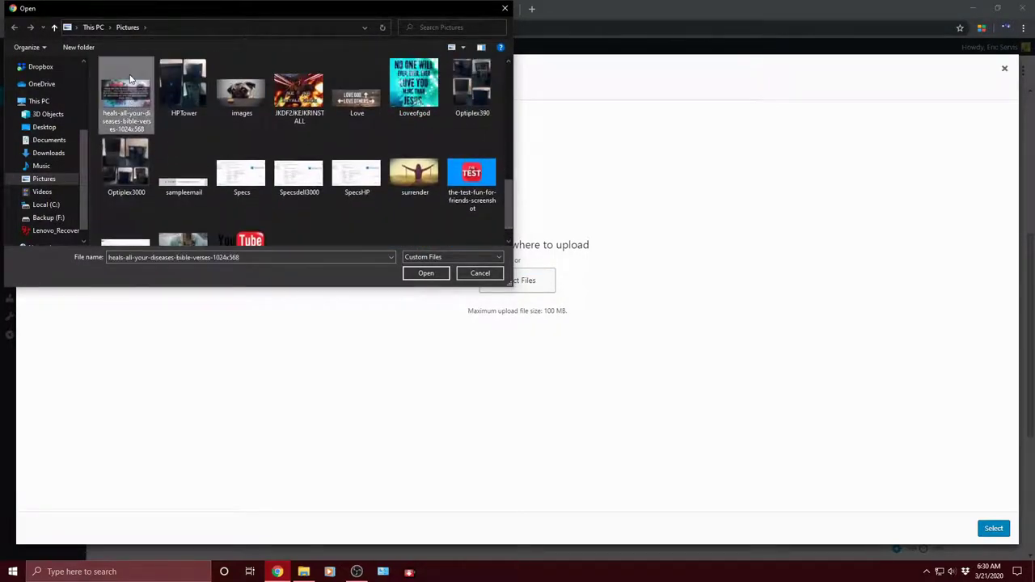
pyautogui.click(425, 273)
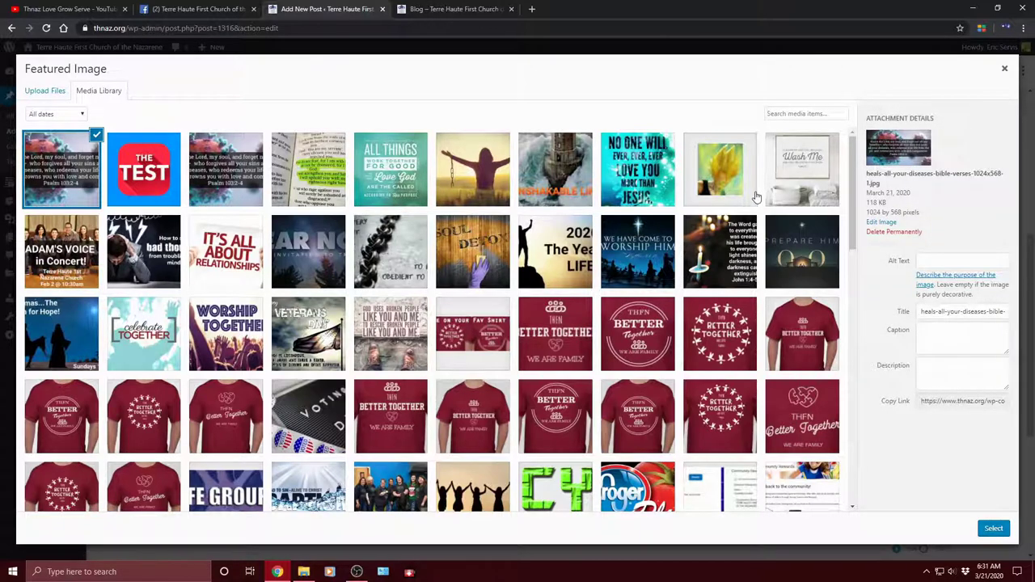
# Step: Permanently delete the just-uploaded heals-all-your-diseases verse image from the Media Library
pyautogui.scroll(-15, 760, 206)
pyautogui.scroll(15, 766, 217)
pyautogui.click(909, 233)
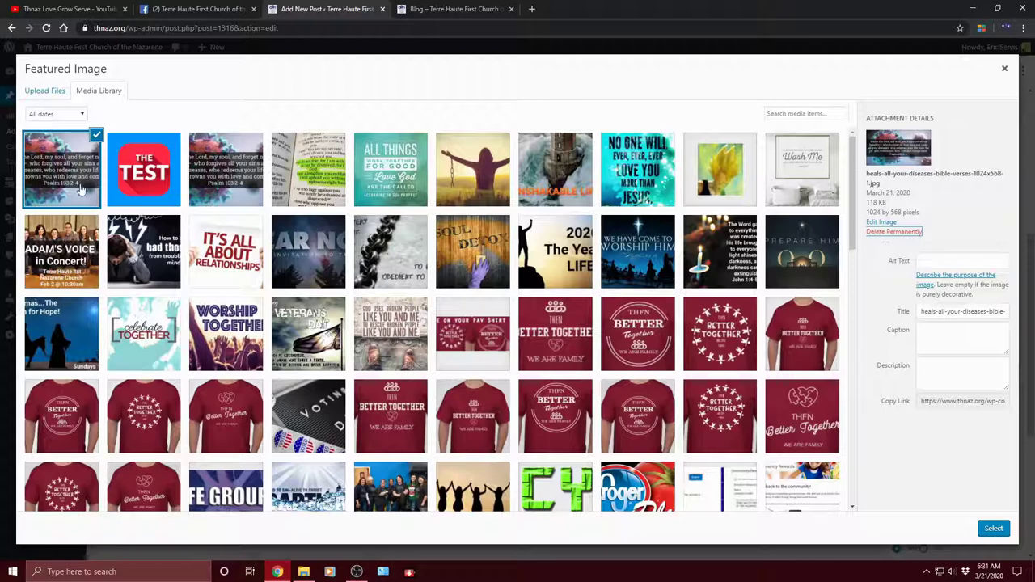
pyautogui.click(884, 234)
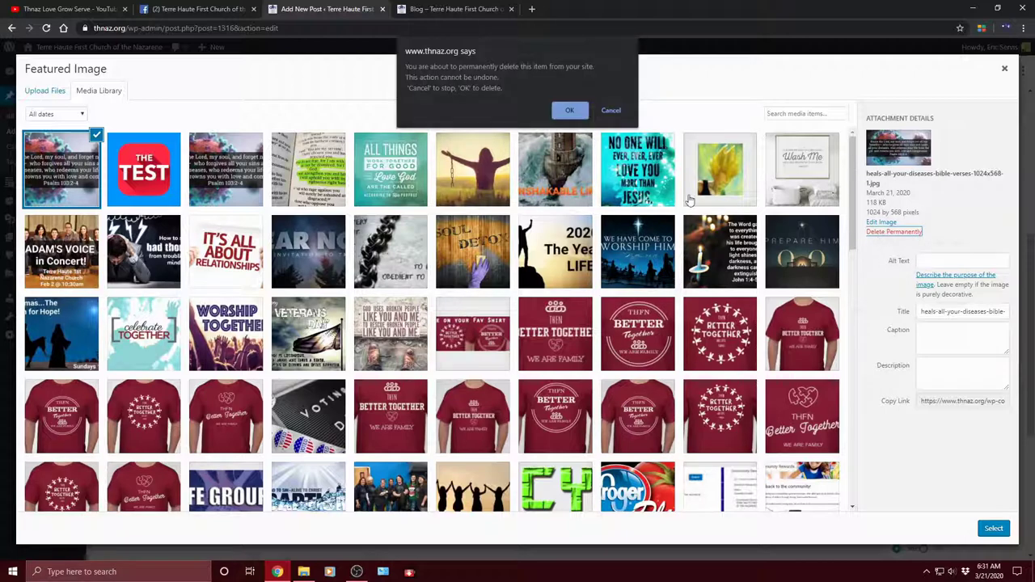
pyautogui.click(570, 111)
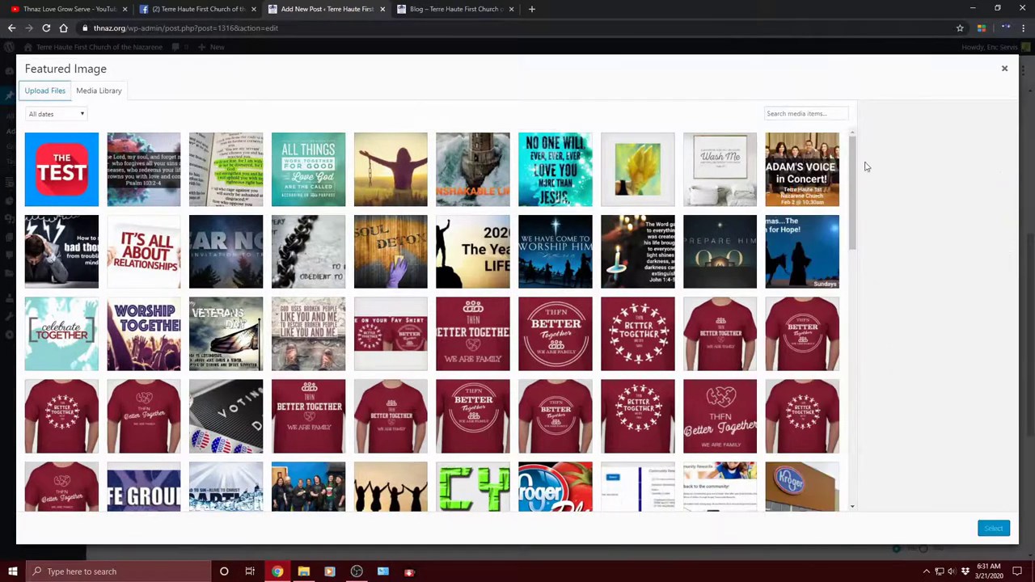
# Step: Pick the-test-fun-for-friends-screenshot.png (THE TEST) from the Media Library grid
pyautogui.scroll(-4, 382, 338)
pyautogui.scroll(-8, 382, 338)
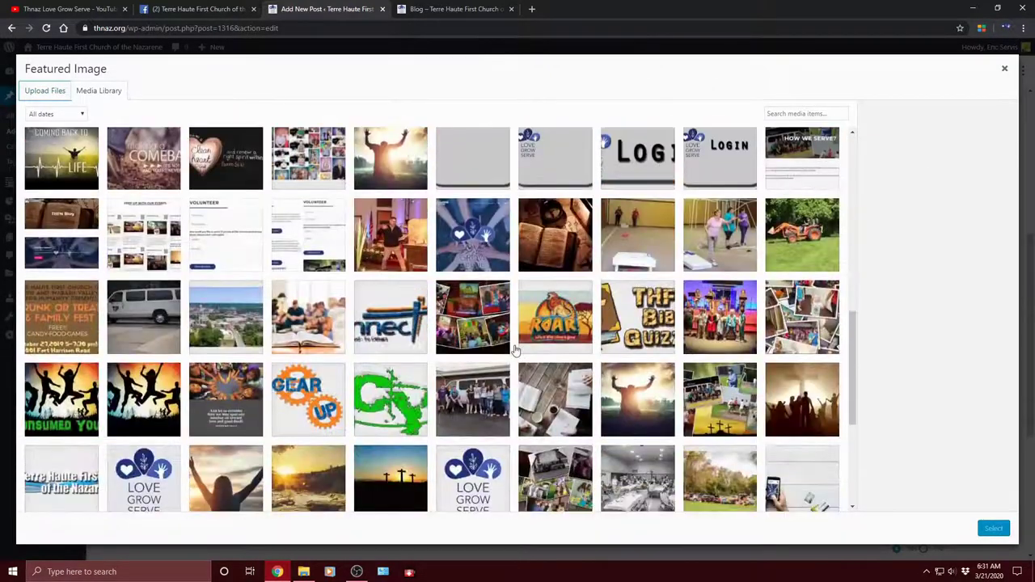
pyautogui.scroll(-1, 567, 345)
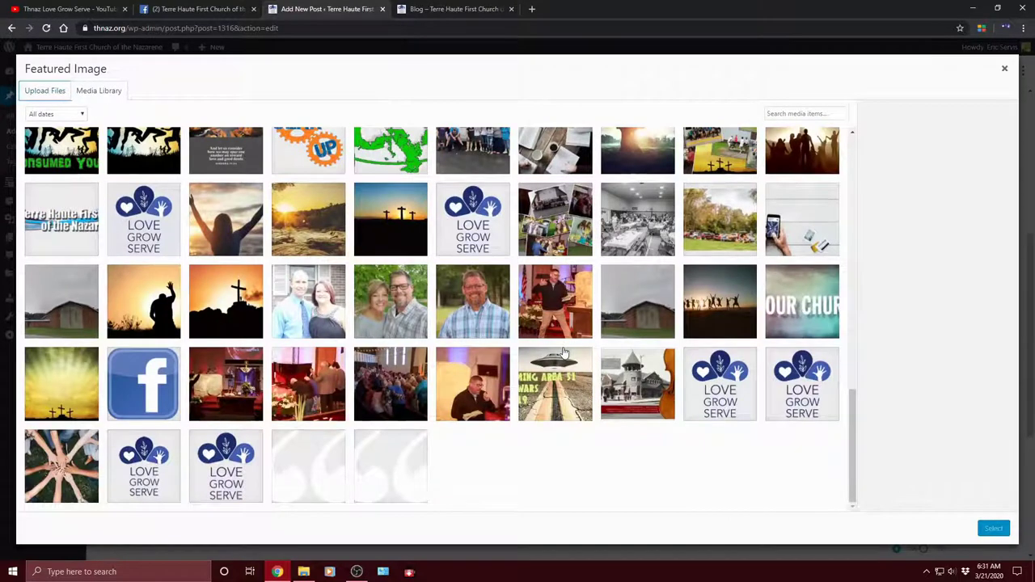
pyautogui.scroll(1, 518, 344)
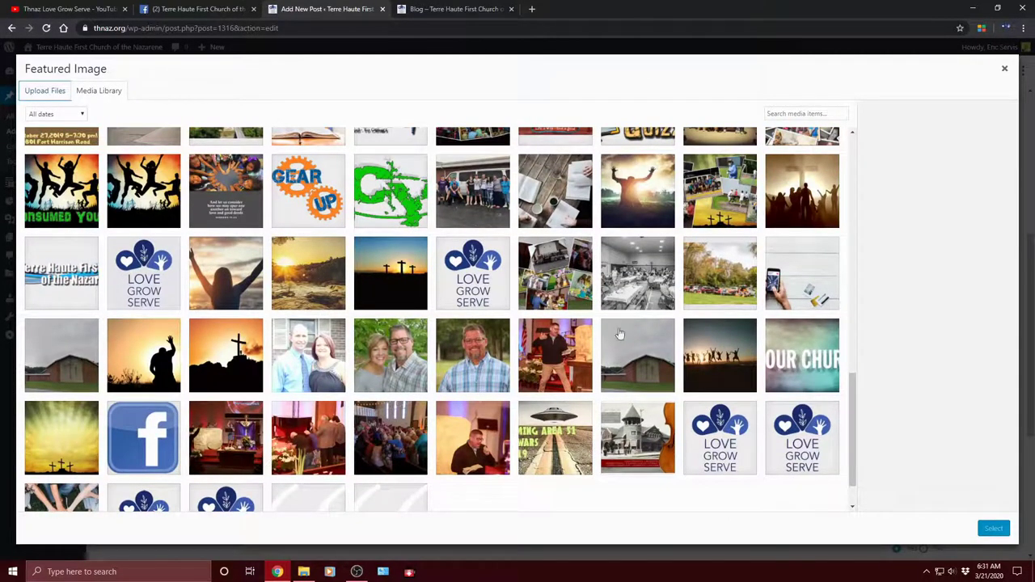
pyautogui.scroll(-1, 693, 343)
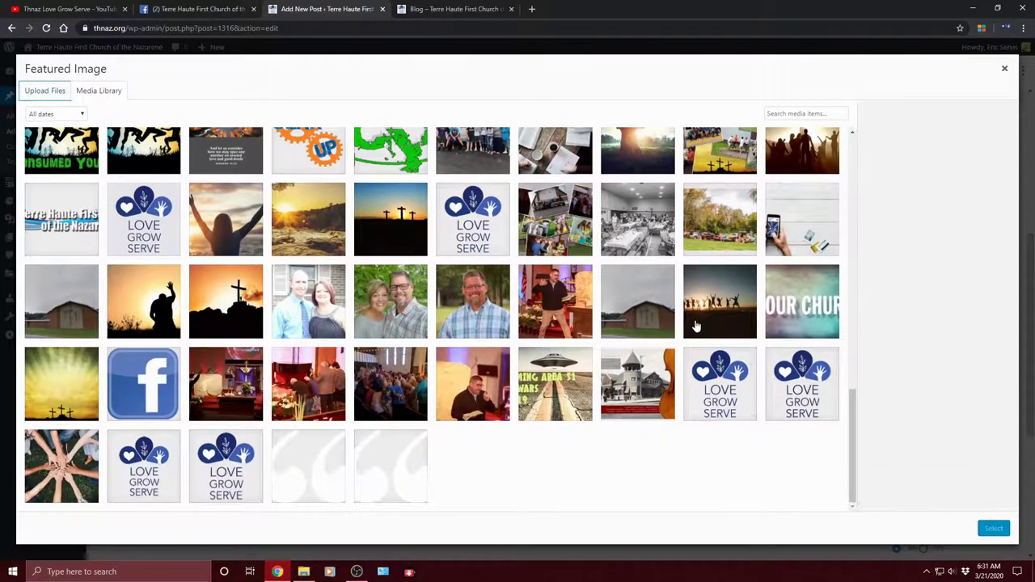
pyautogui.scroll(20, 696, 325)
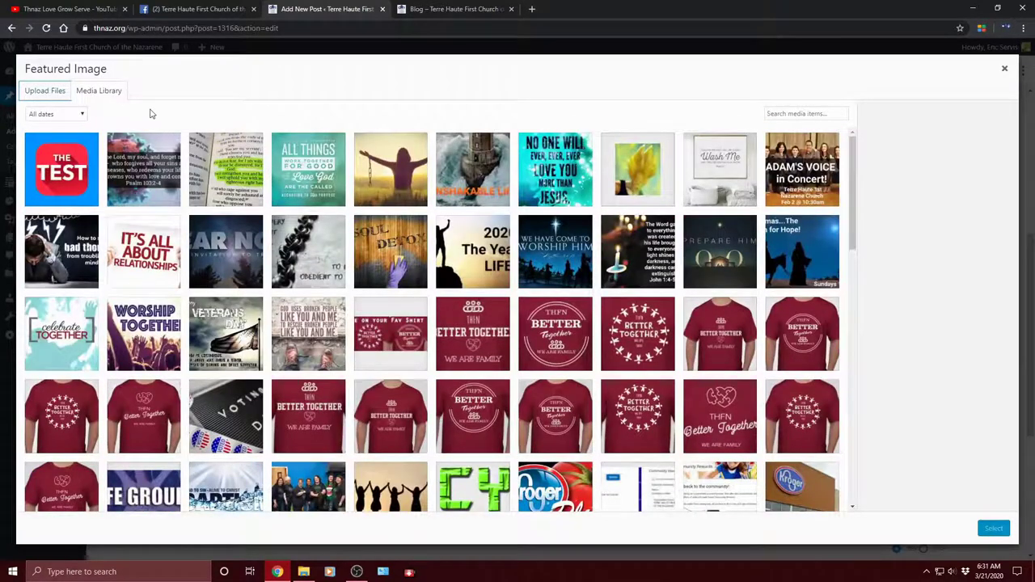
pyautogui.click(56, 169)
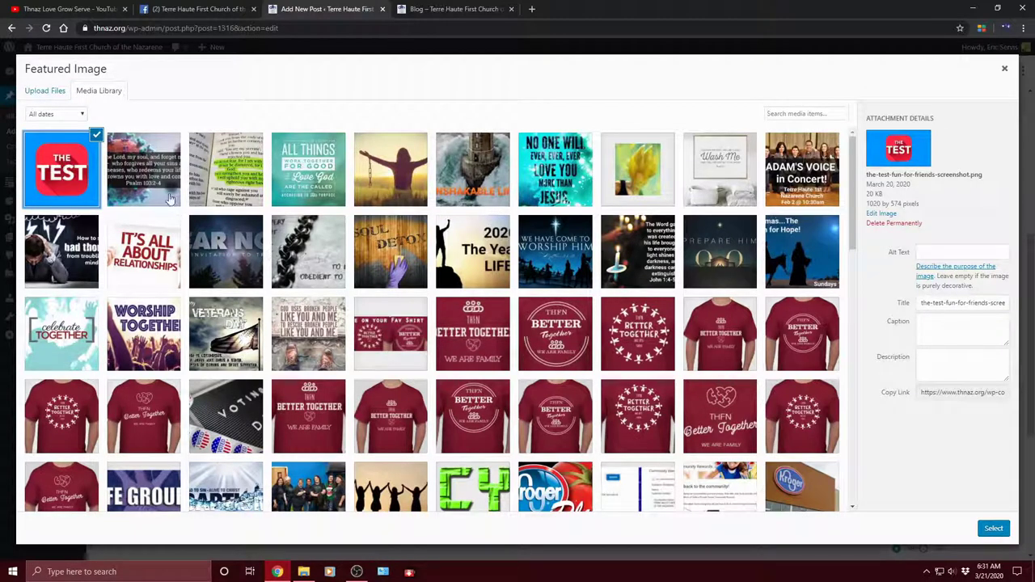
# Step: Confirm the THE TEST screenshot as the featured image and review the Document sidebar settings
pyautogui.click(998, 530)
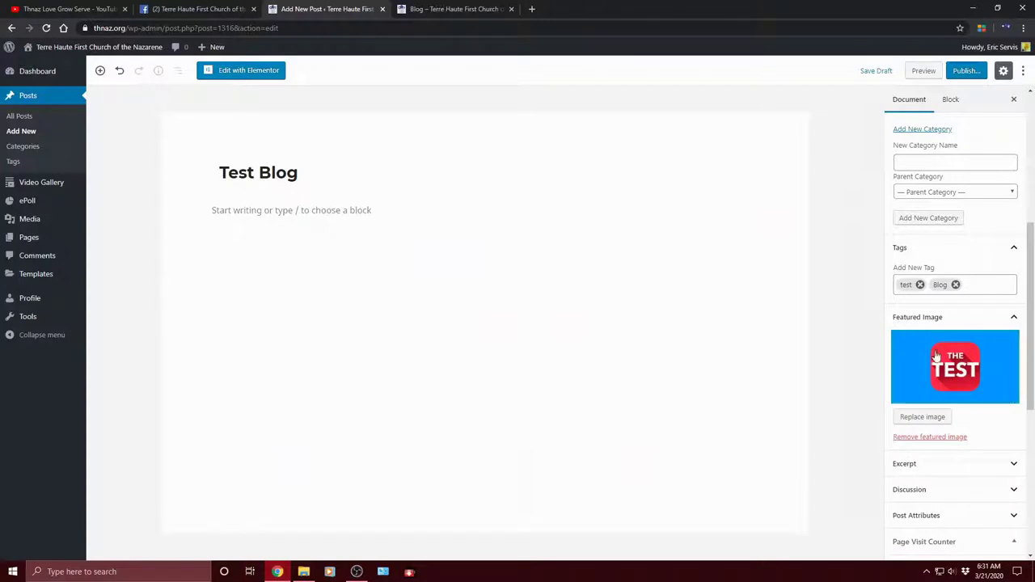
pyautogui.scroll(-2, 958, 412)
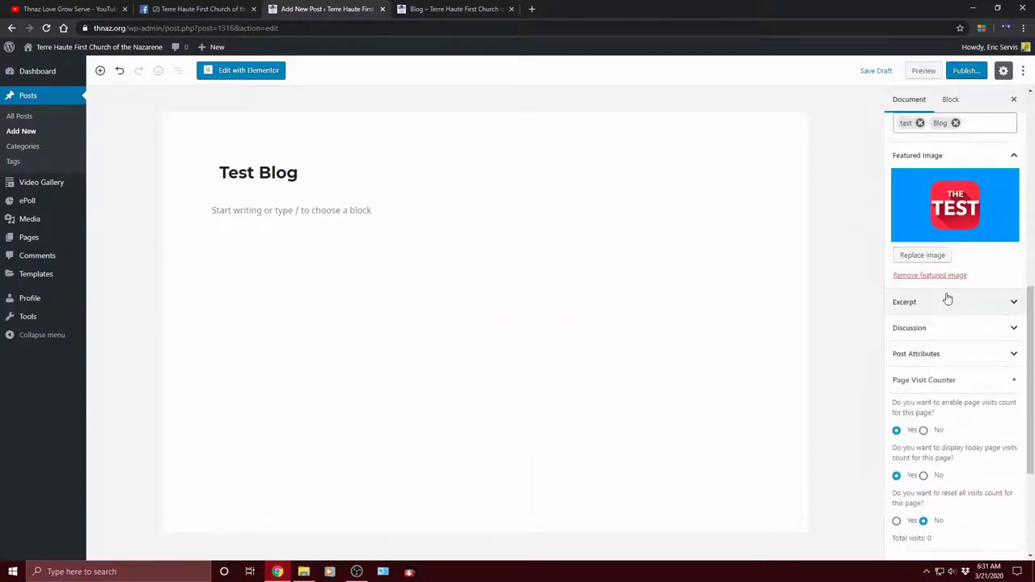
pyautogui.scroll(-2, 970, 254)
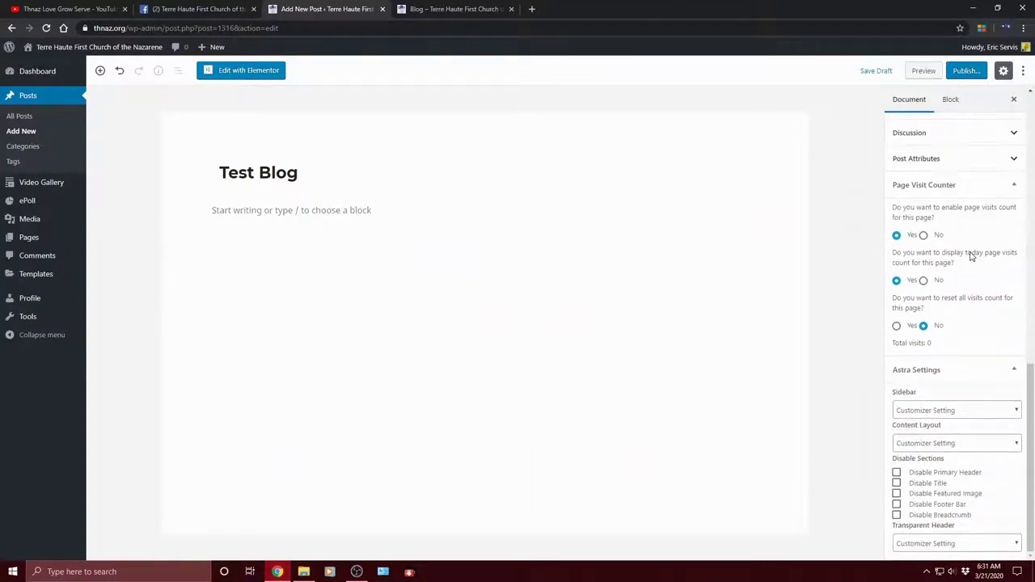
pyautogui.scroll(1, 972, 255)
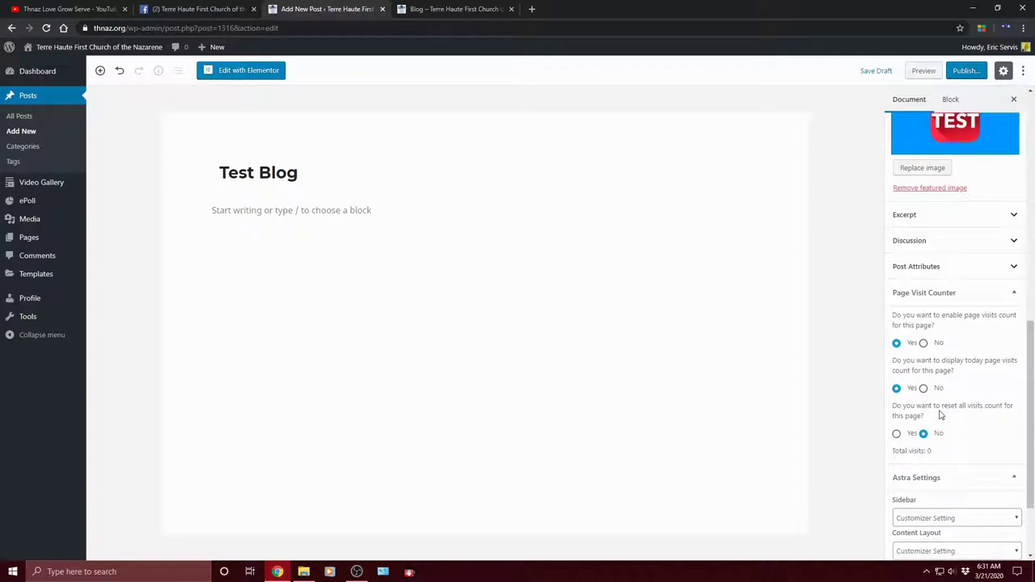
pyautogui.scroll(5, 925, 282)
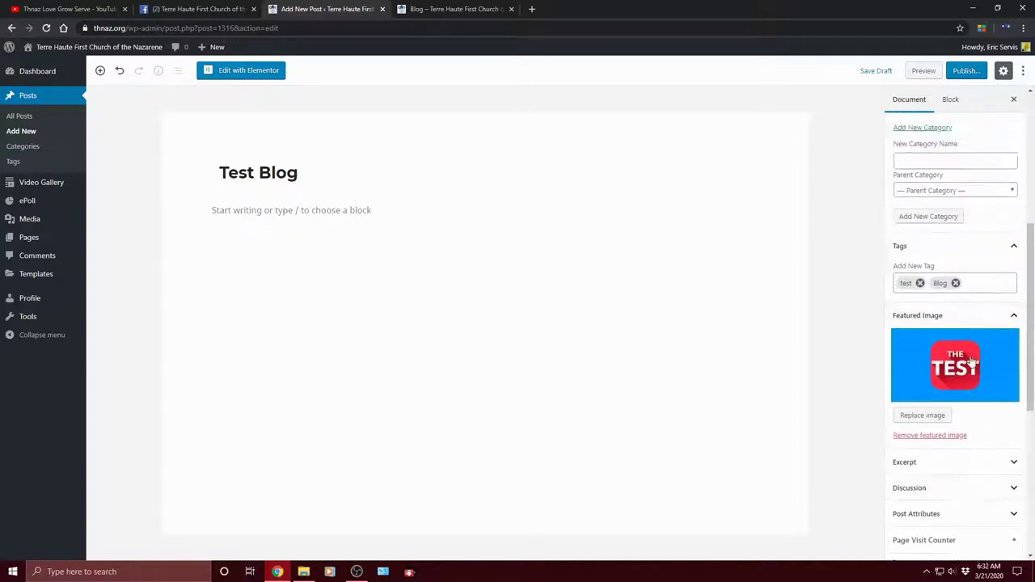
pyautogui.scroll(-4, 955, 263)
pyautogui.scroll(4, 979, 246)
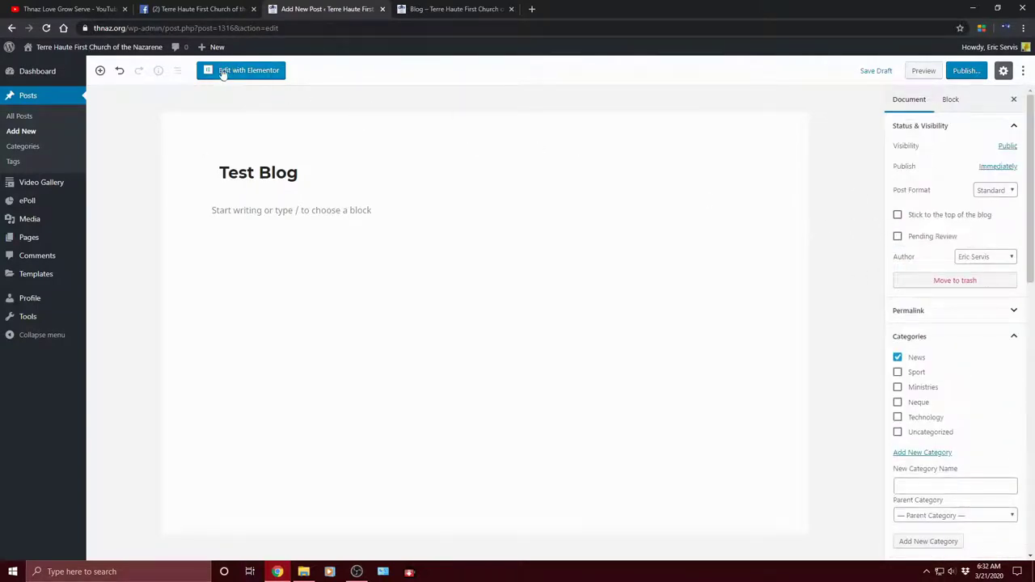
# Step: Open the Test Blog post in Elementor and scroll the preview below the THE TEST image
pyautogui.click(270, 71)
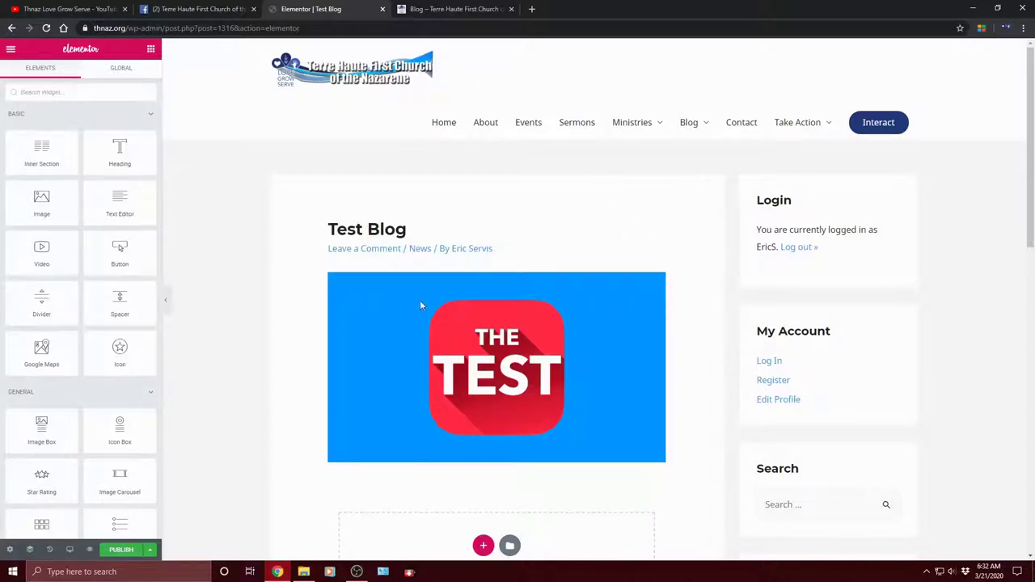
pyautogui.scroll(-6, 555, 174)
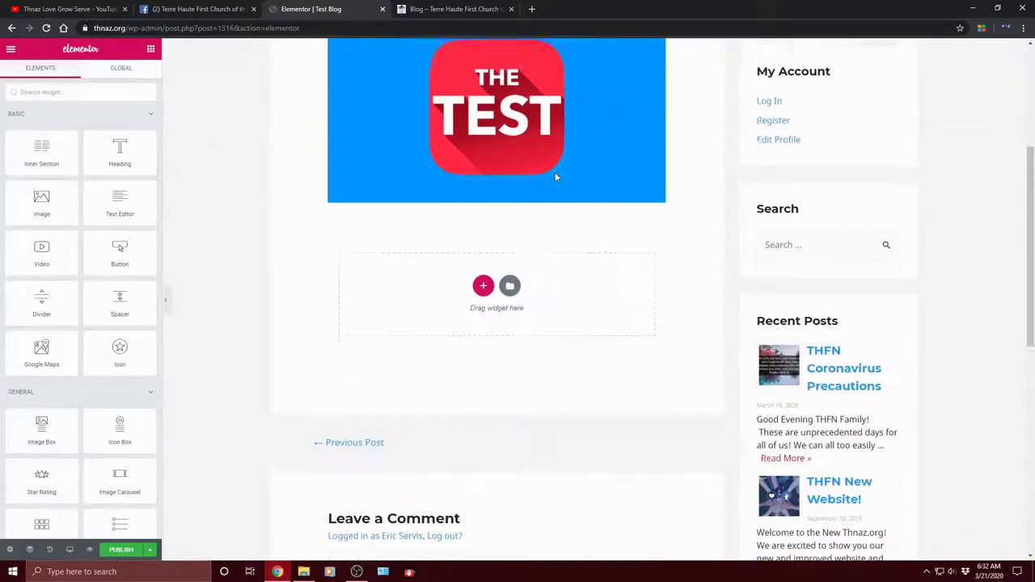
pyautogui.scroll(6, 576, 233)
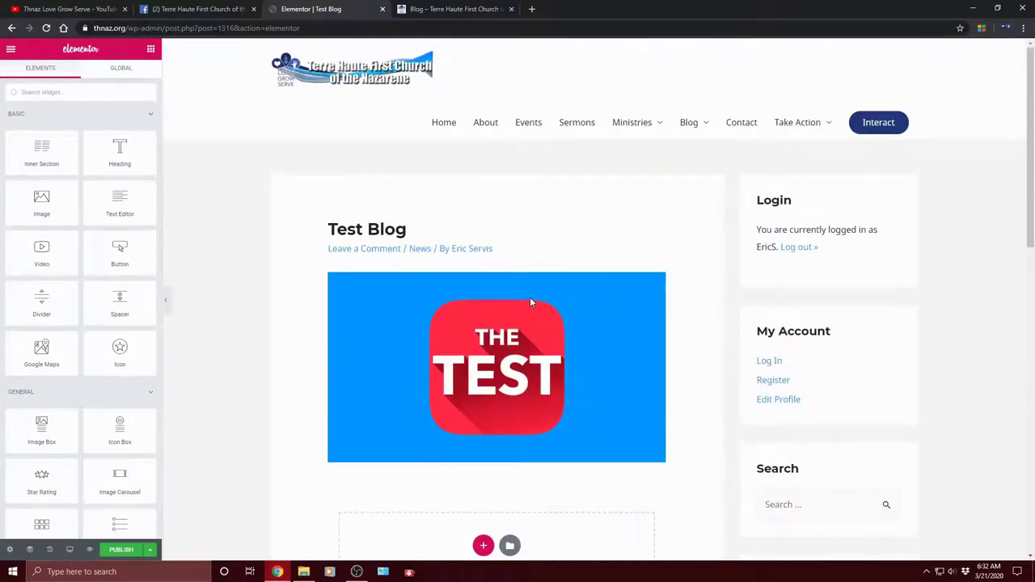
pyautogui.scroll(-1, 530, 297)
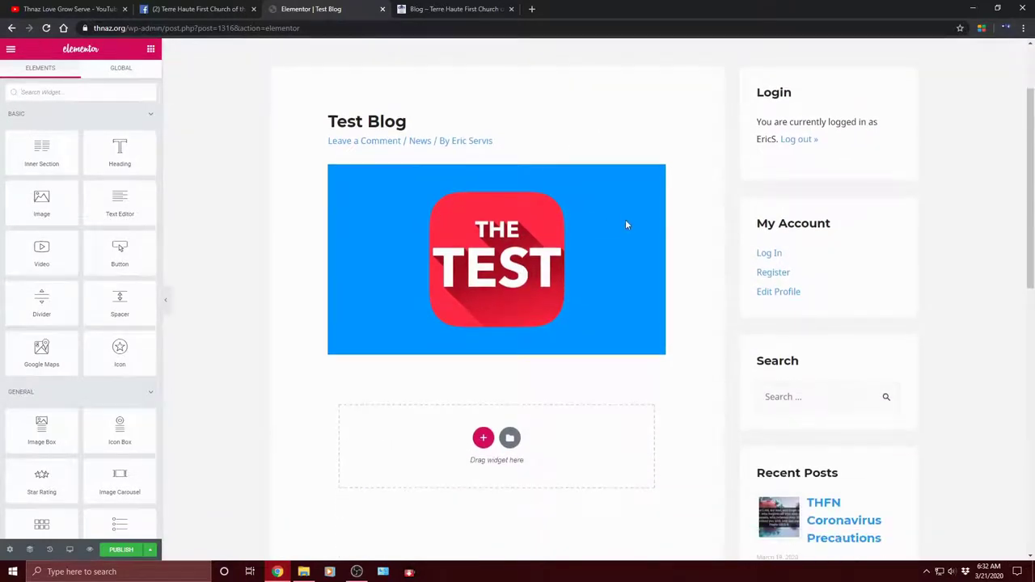
pyautogui.scroll(-2, 626, 224)
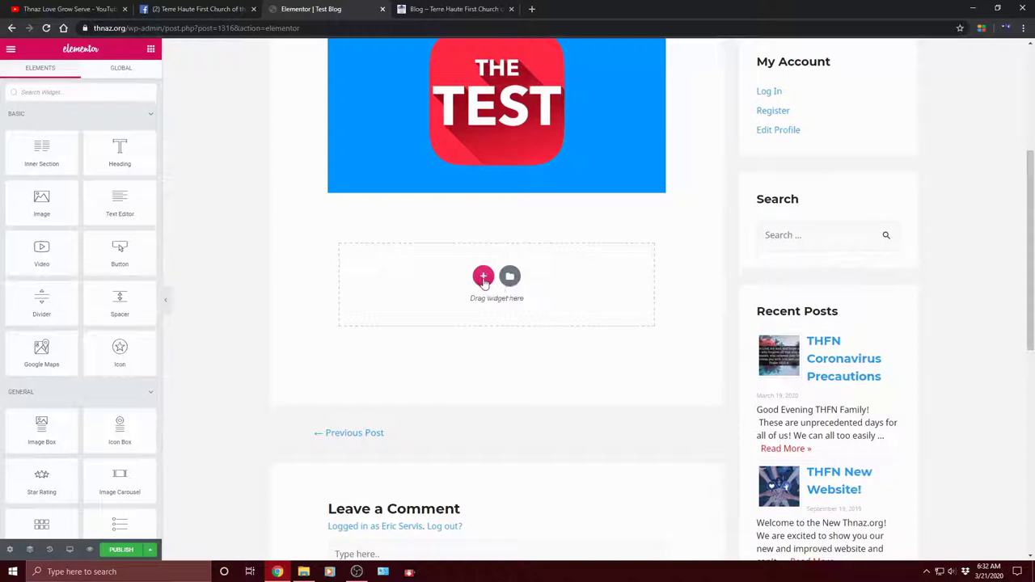
# Step: Add a two-column section in the empty area beneath the THE TEST featured image
pyautogui.click(482, 278)
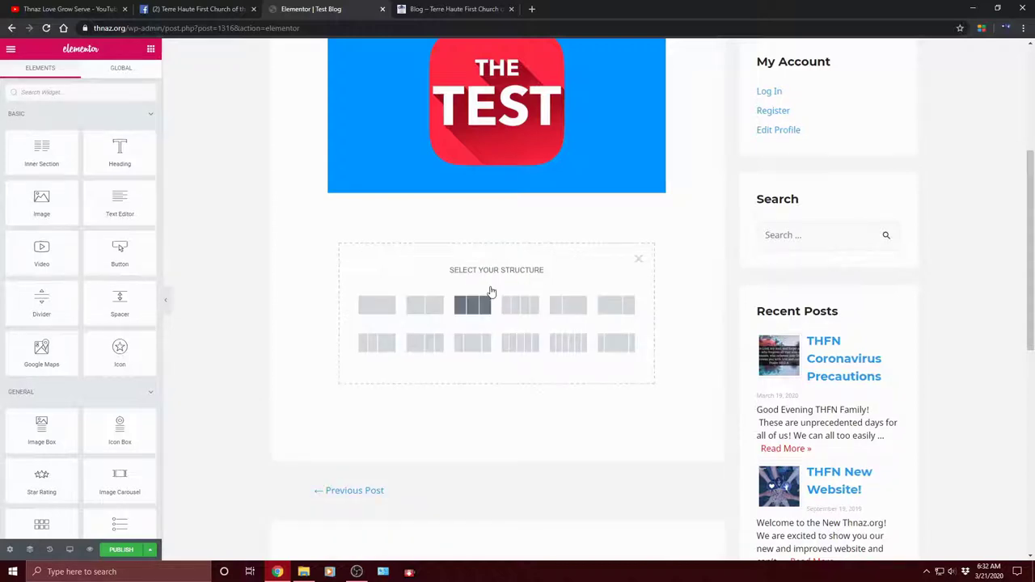
pyautogui.scroll(-1, 547, 272)
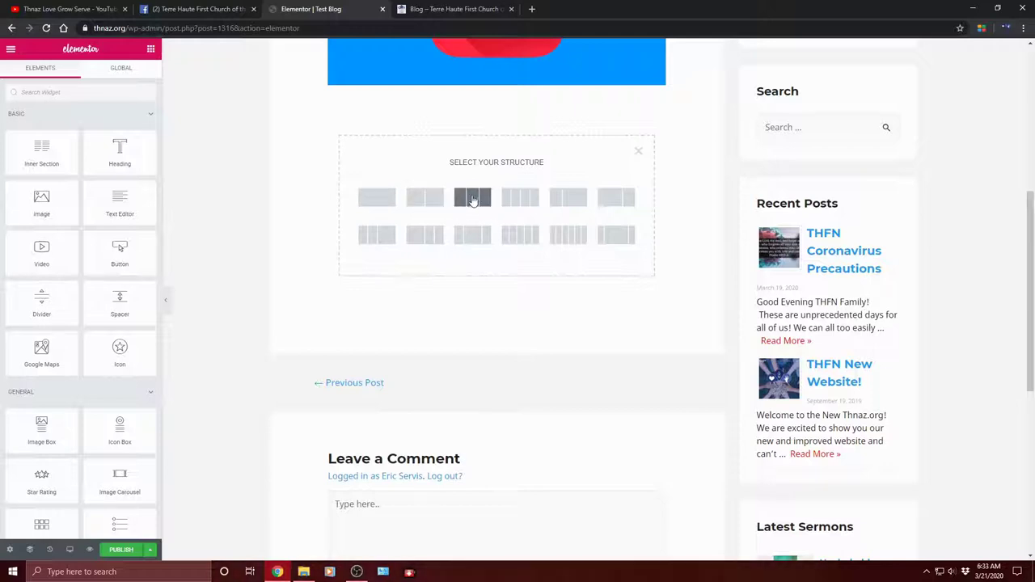
pyautogui.click(425, 197)
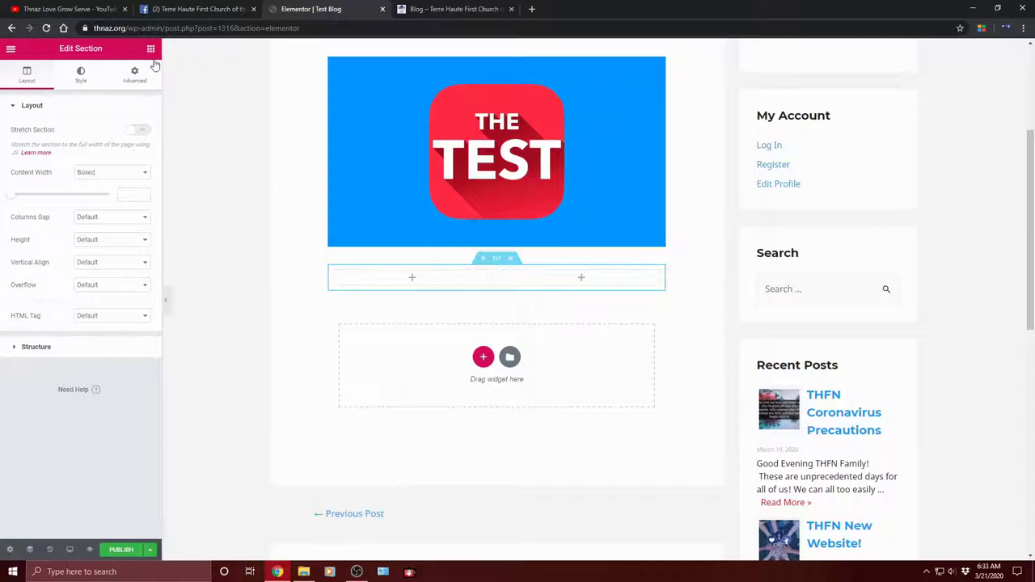
# Step: Drag a Text Editor widget from the widget list into the left column
pyautogui.click(151, 51)
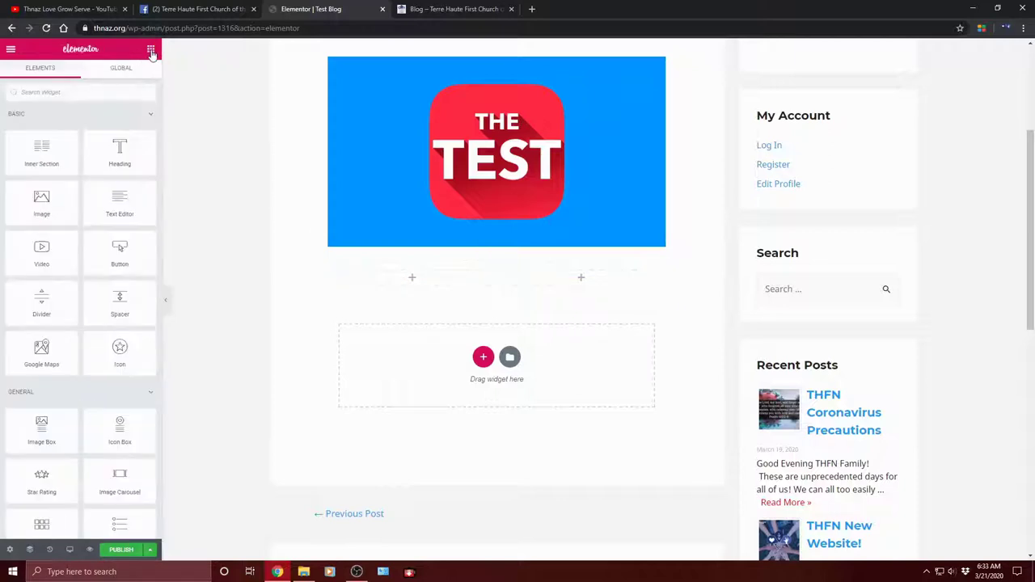
pyautogui.moveTo(130, 217); pyautogui.dragTo(413, 283)
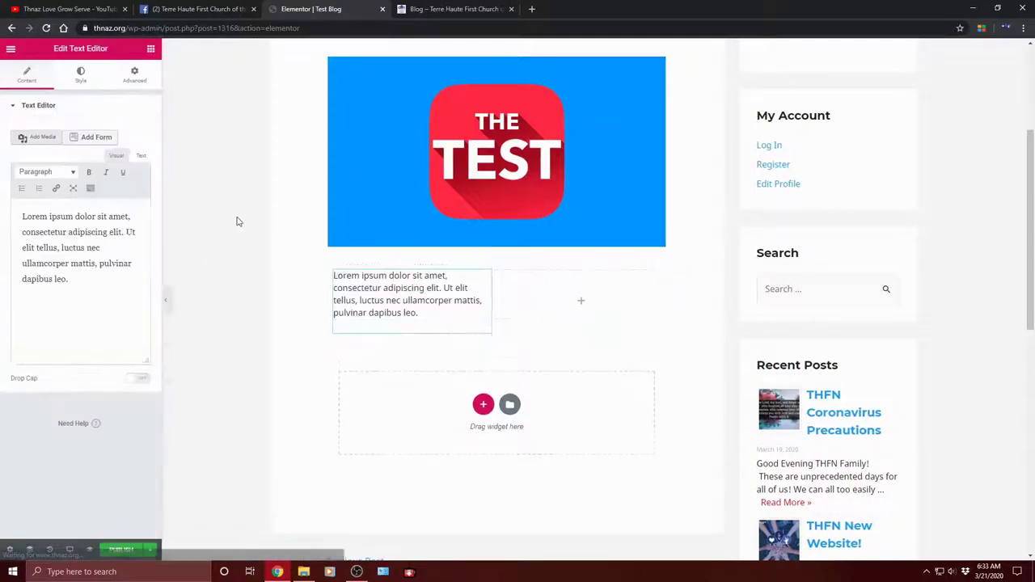
pyautogui.click(453, 321)
# Step: Select the whole Lorem ipsum placeholder and replace it with 'Test blog Text hello!'
pyautogui.moveTo(439, 316); pyautogui.dragTo(321, 286)
pyautogui.click(320, 286)
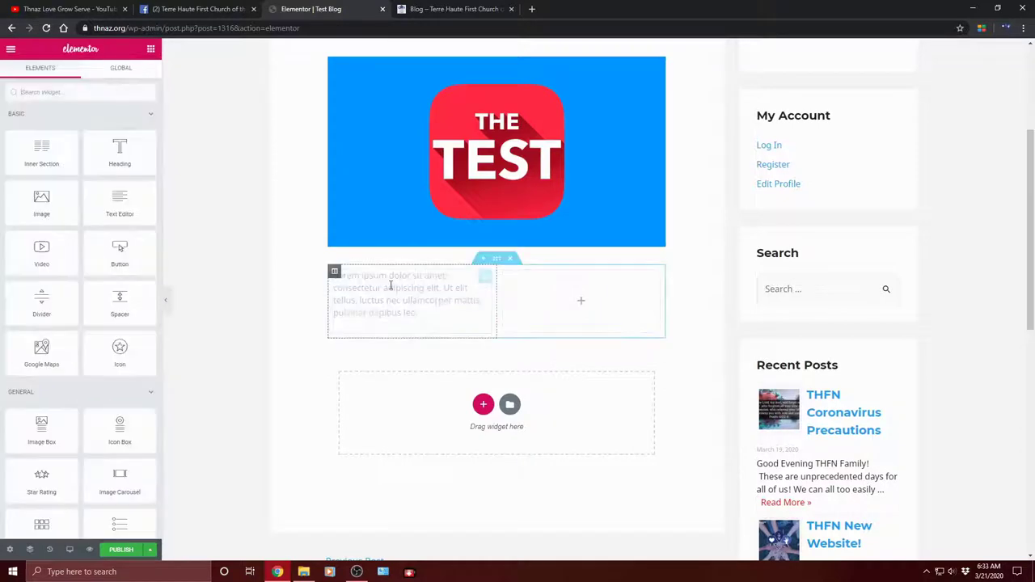
pyautogui.click(439, 308)
pyautogui.click(434, 316)
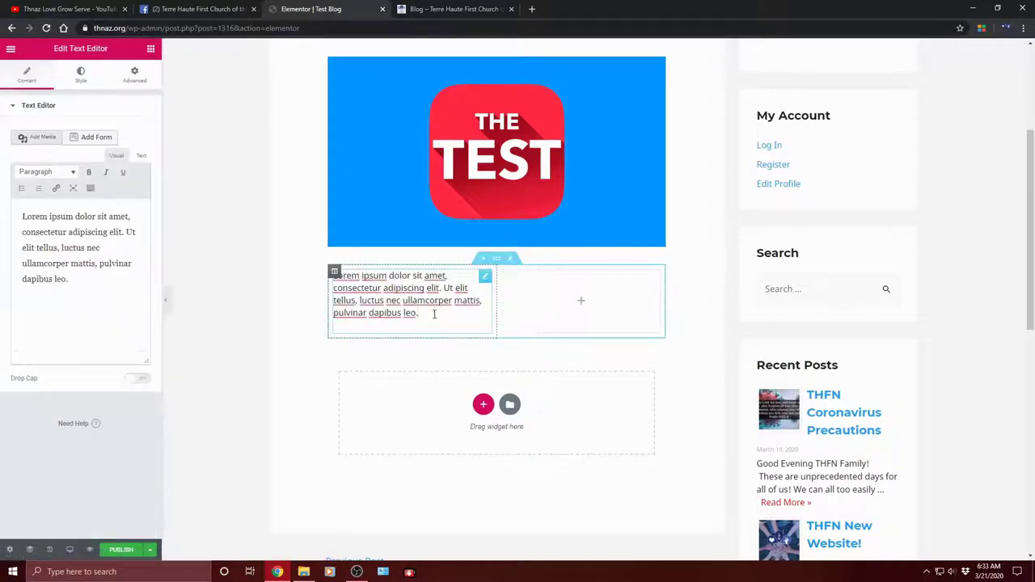
pyautogui.moveTo(72, 282); pyautogui.dragTo(44, 264)
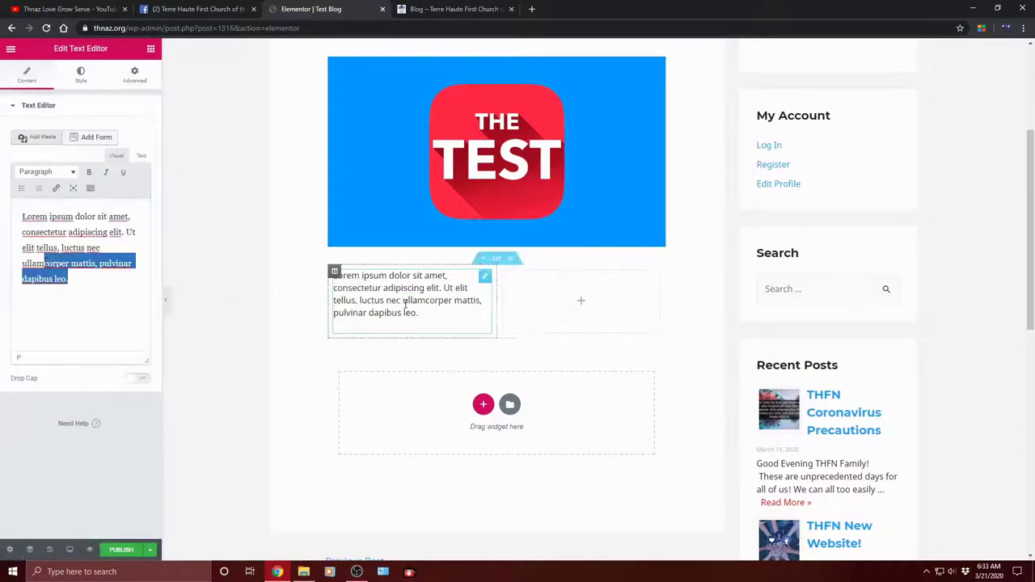
pyautogui.click(68, 283)
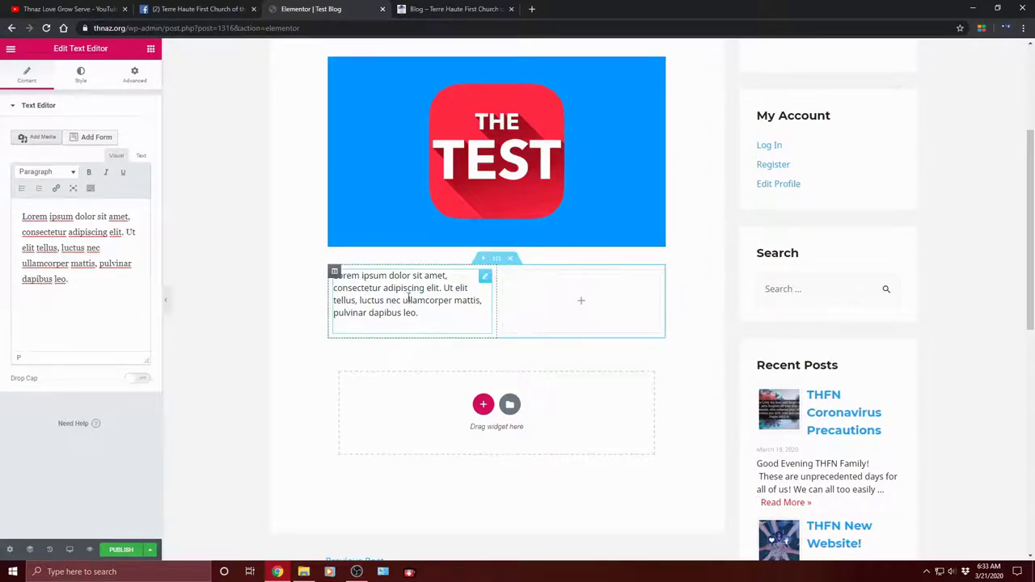
pyautogui.moveTo(90, 293); pyautogui.dragTo(22, 215)
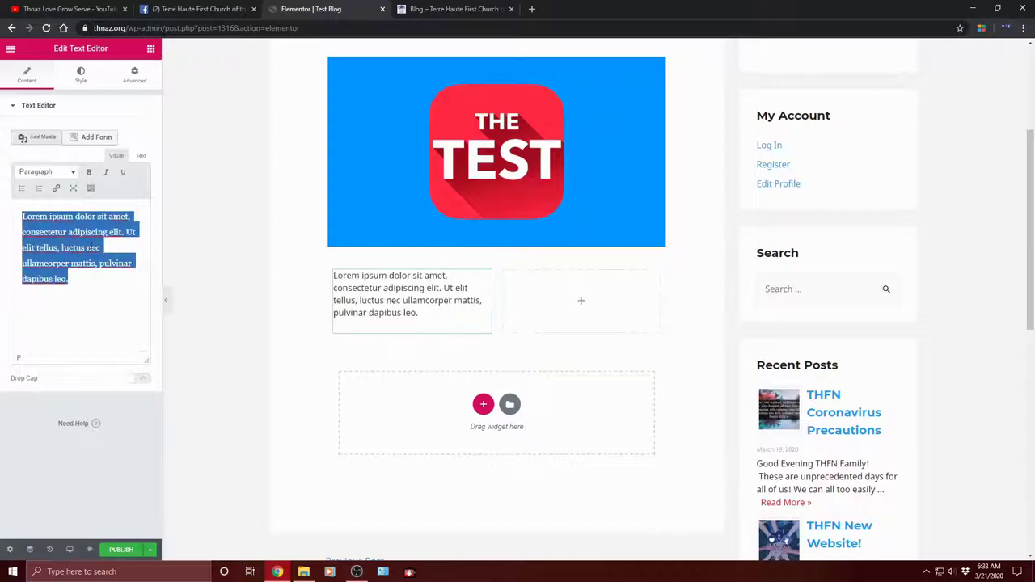
pyautogui.write('Test blog Text hello!')
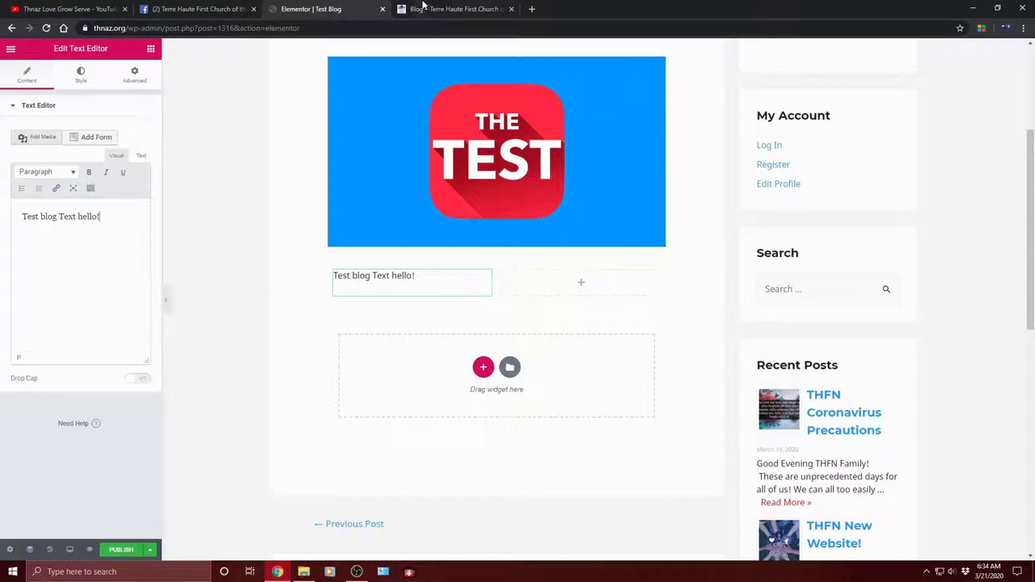
# Step: Copy the church Facebook page's latest post text, 'Hey THFN Family!… WE'RE BETTER TOGETHER!'
pyautogui.click(198, 7)
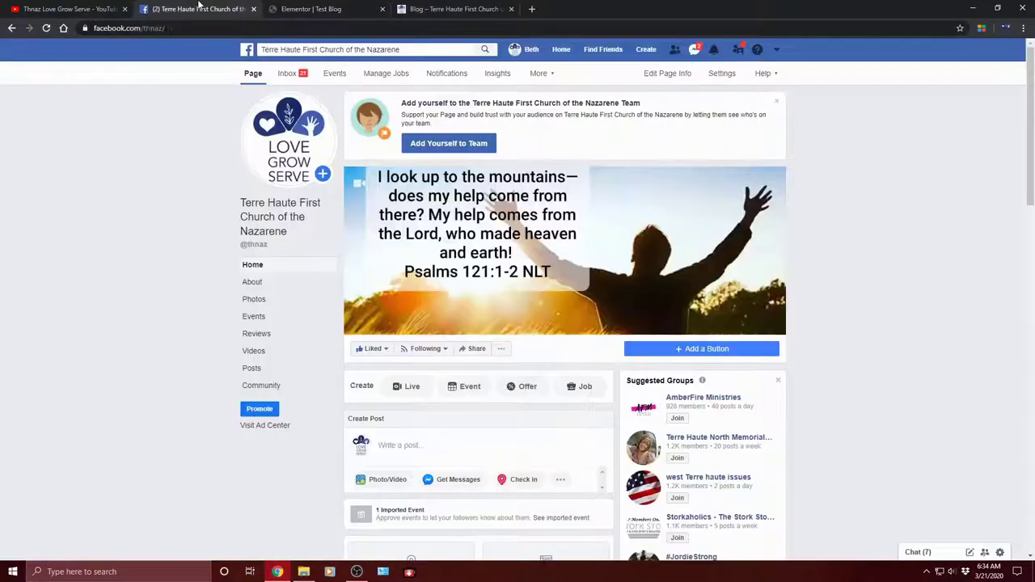
pyautogui.scroll(-10, 643, 340)
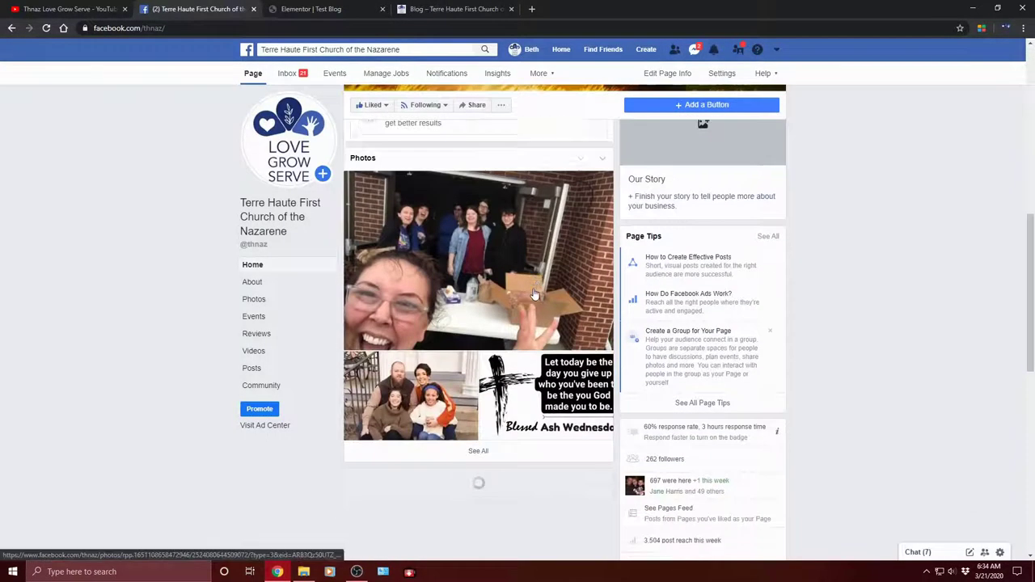
pyautogui.scroll(-2, 534, 295)
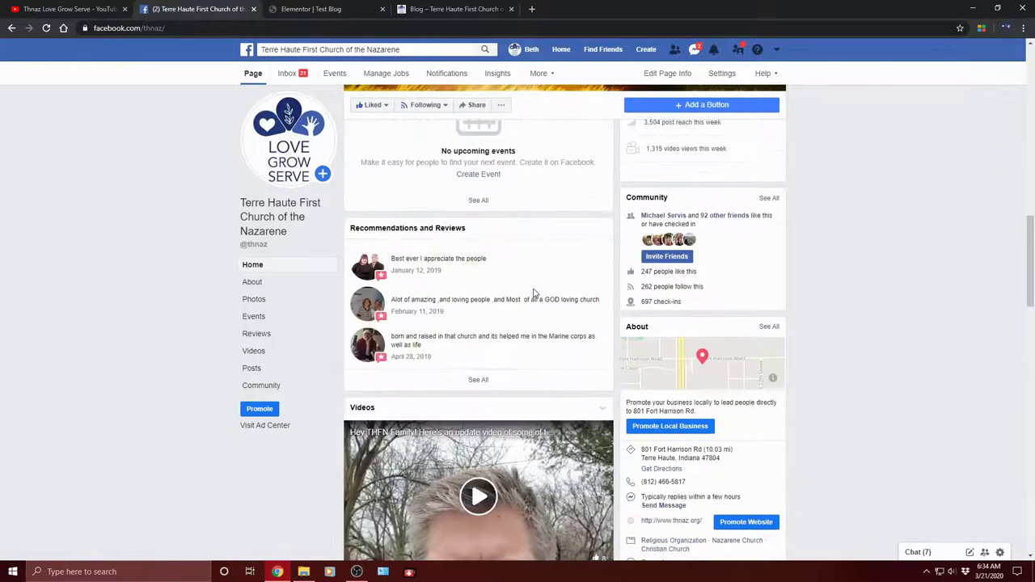
pyautogui.scroll(-6, 534, 294)
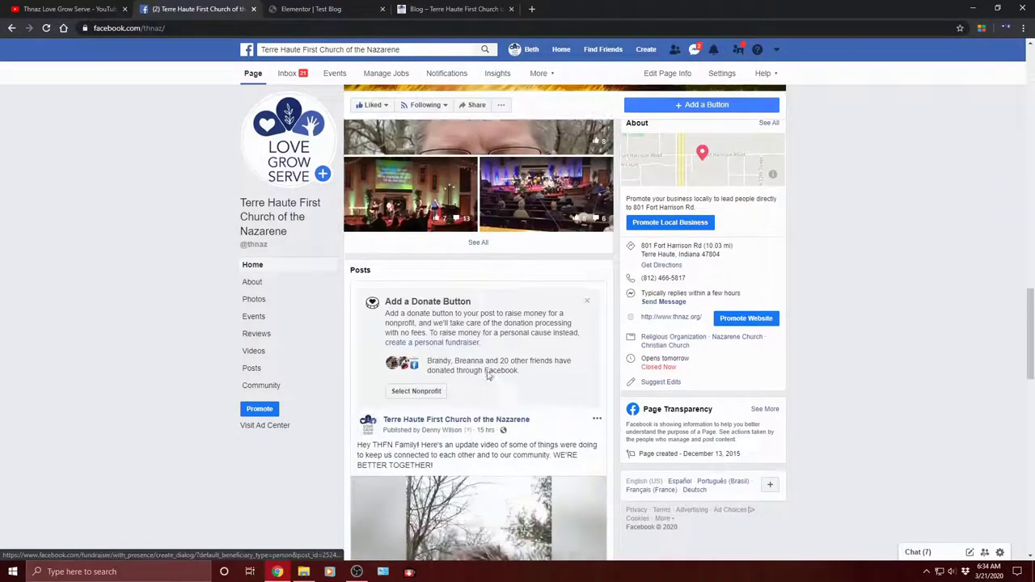
pyautogui.moveTo(441, 343); pyautogui.dragTo(358, 331)
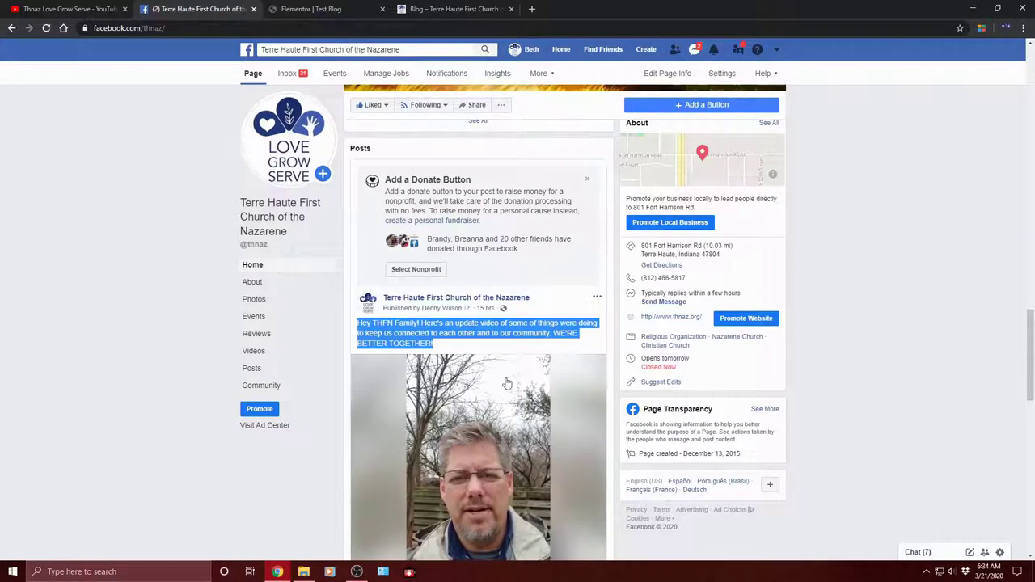
pyautogui.rightClick(384, 323)
pyautogui.click(404, 337)
# Step: Copy the post text again, then place the cursor after 'Test blog Text hello!' in Elementor
pyautogui.scroll(-2, 475, 380)
pyautogui.scroll(3, 476, 381)
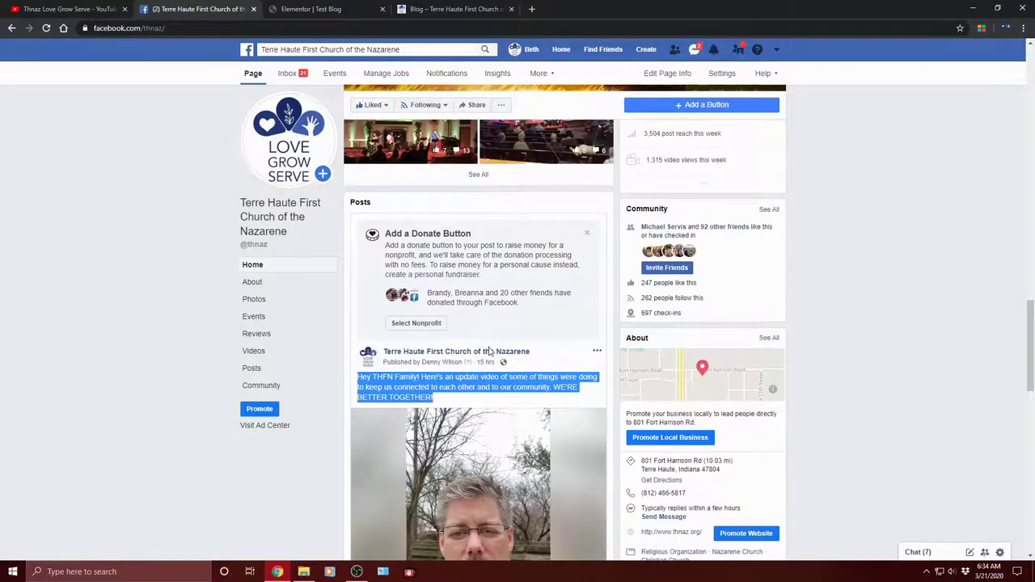
pyautogui.scroll(-4, 490, 348)
pyautogui.scroll(-4, 493, 343)
pyautogui.scroll(8, 497, 339)
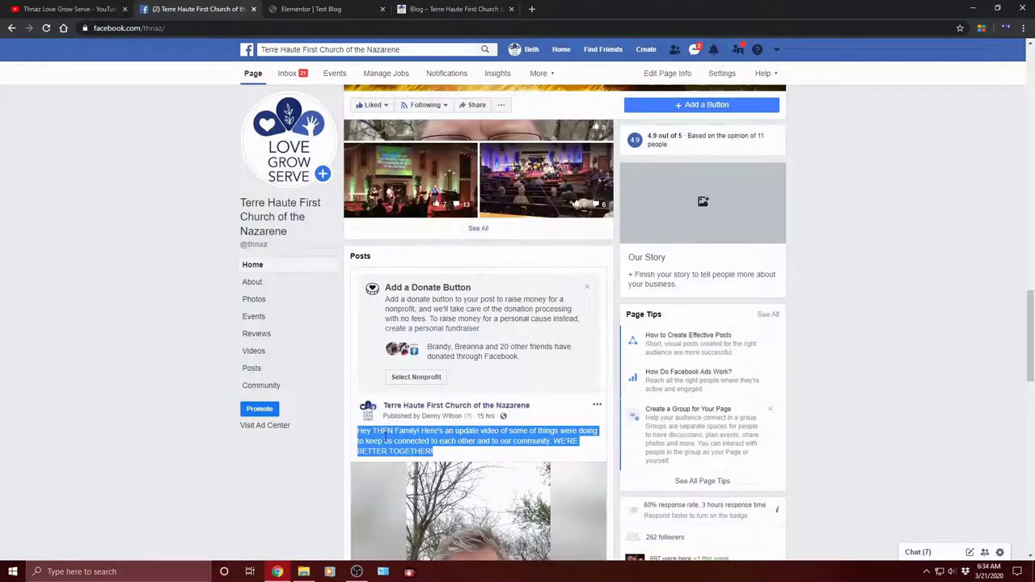
pyautogui.rightClick(386, 440)
pyautogui.click(403, 448)
pyautogui.click(346, 8)
pyautogui.click(115, 217)
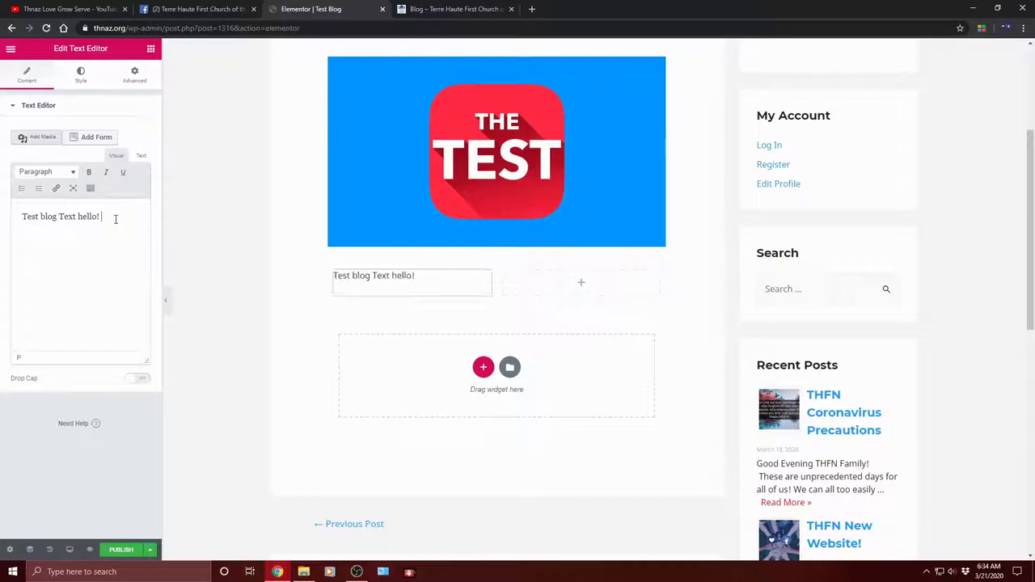
# Step: Paste the copied Facebook post after 'Test blog Text hello!' in the left-column text block
pyautogui.rightClick(116, 220)
pyautogui.click(140, 304)
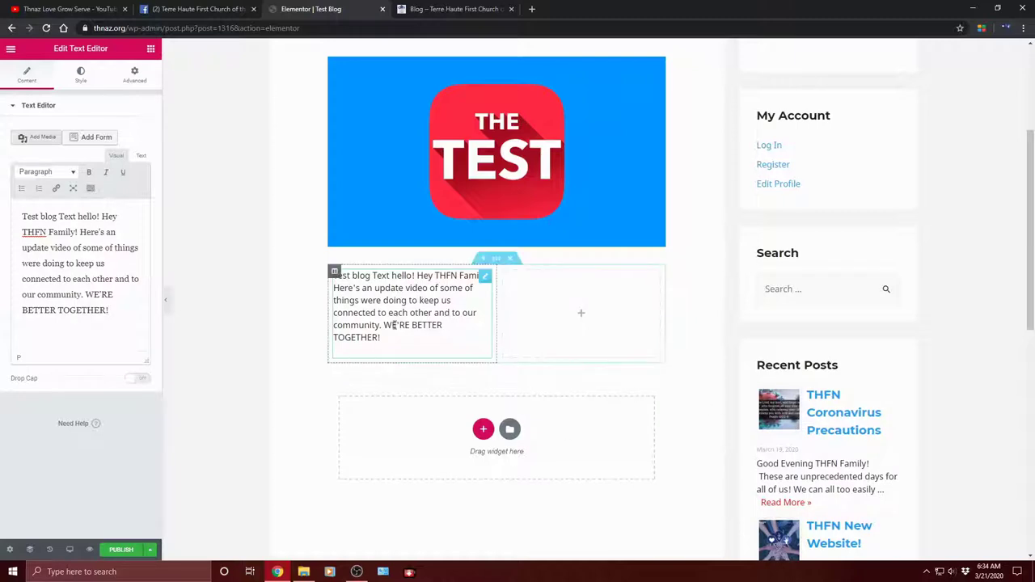
pyautogui.click(634, 331)
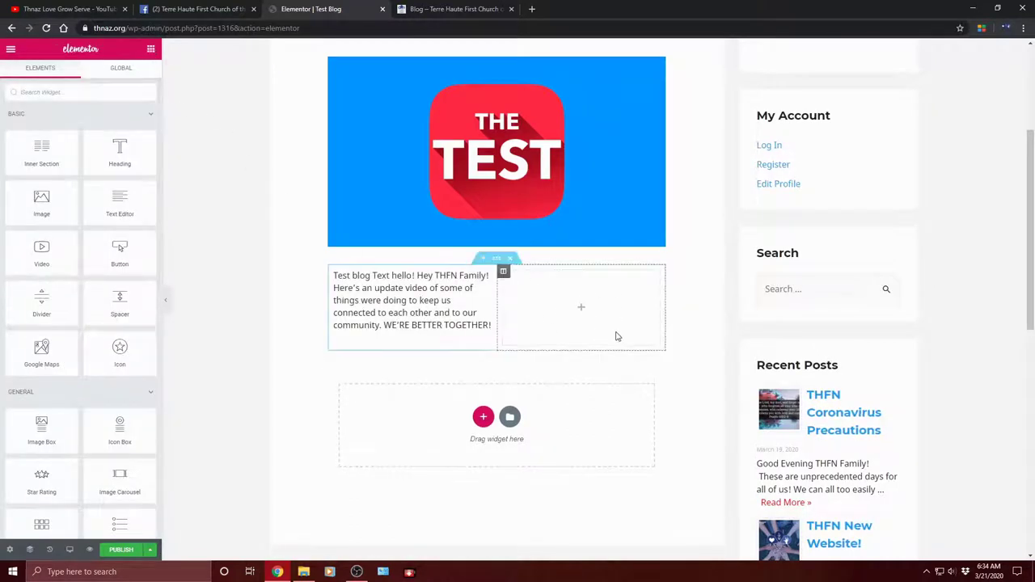
pyautogui.click(446, 296)
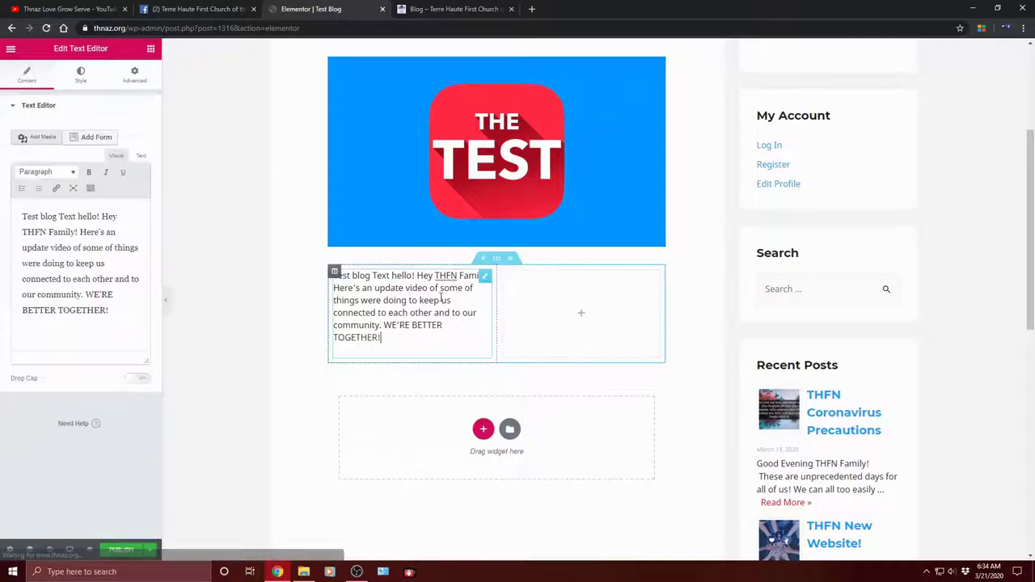
pyautogui.click(611, 328)
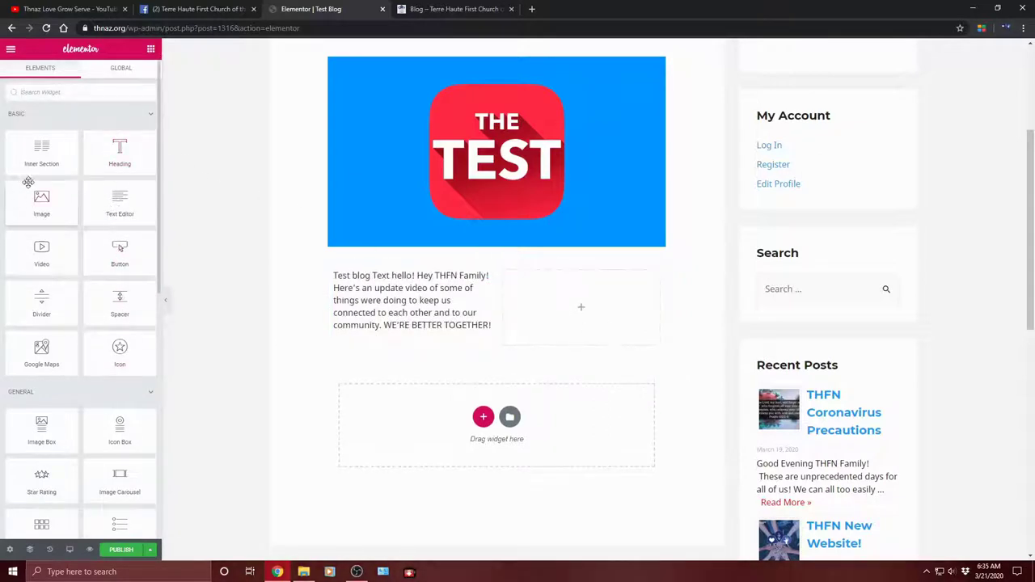
# Step: Drag an Image widget into the empty right column beside the text
pyautogui.scroll(-3, 65, 283)
pyautogui.scroll(2, 49, 308)
pyautogui.scroll(1, 59, 268)
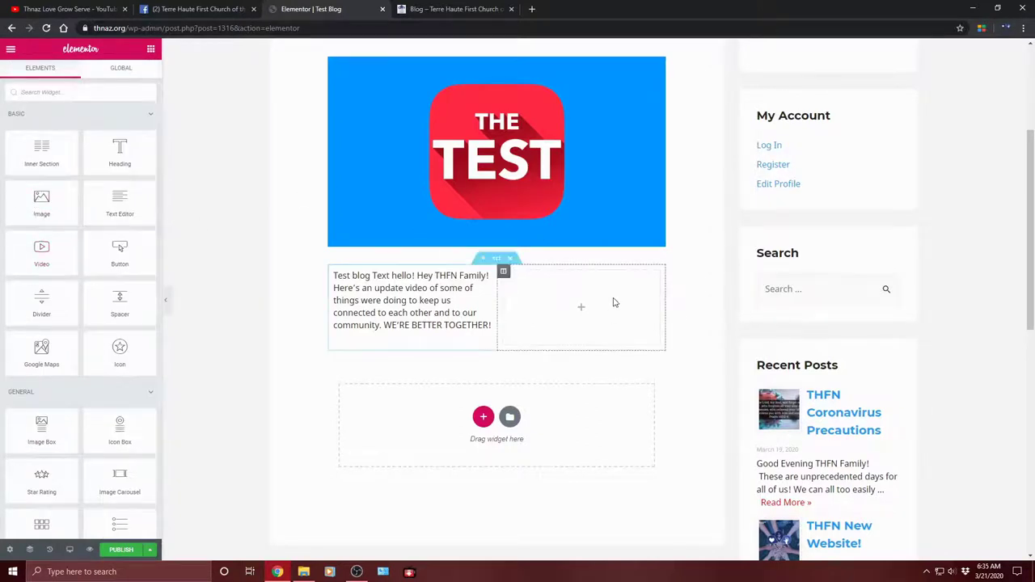
pyautogui.scroll(1, 571, 283)
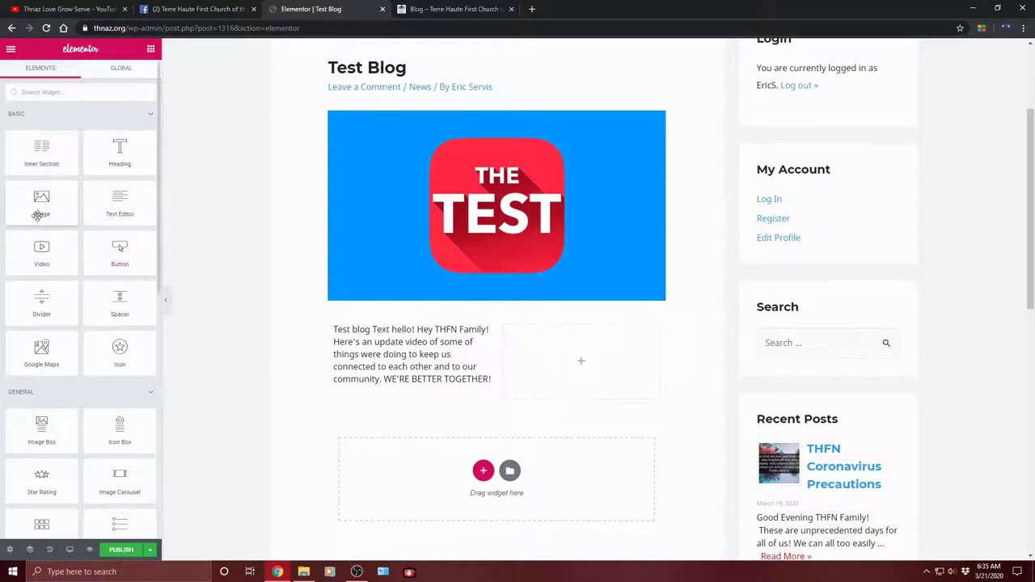
pyautogui.moveTo(37, 208); pyautogui.dragTo(558, 350)
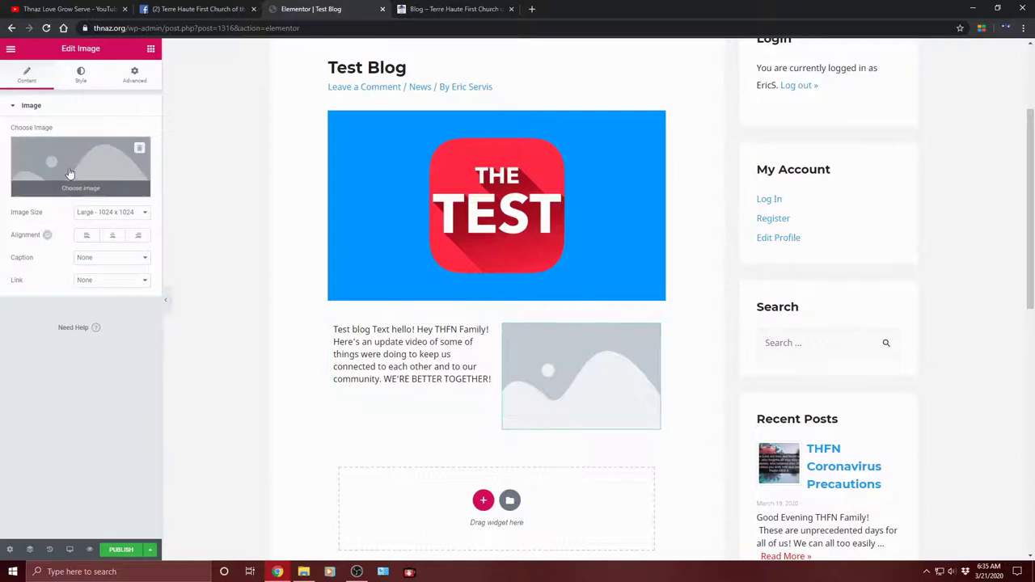
# Step: Open the image's media dialog and go to its Upload Files page
pyautogui.click(81, 194)
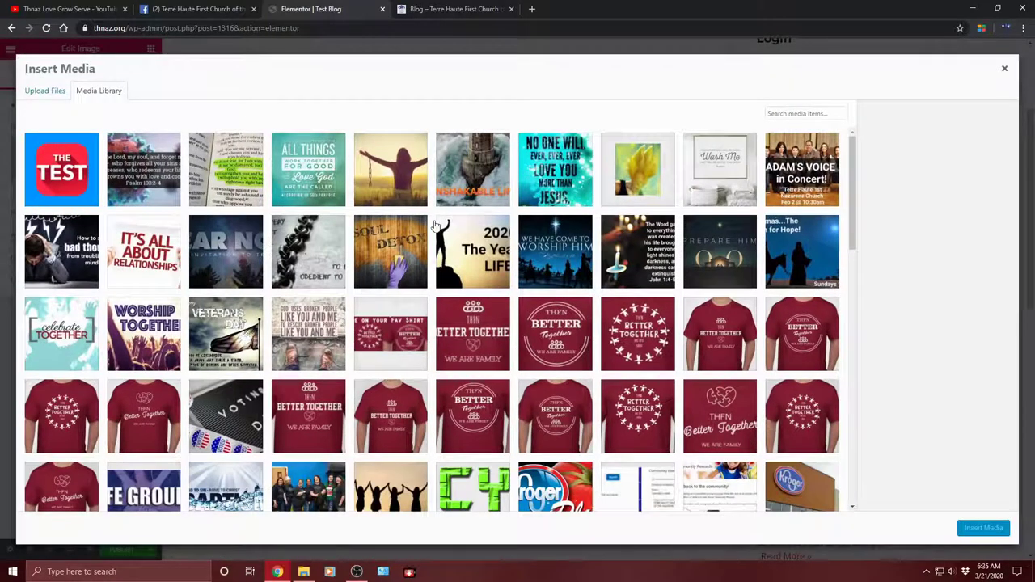
pyautogui.scroll(-15, 452, 340)
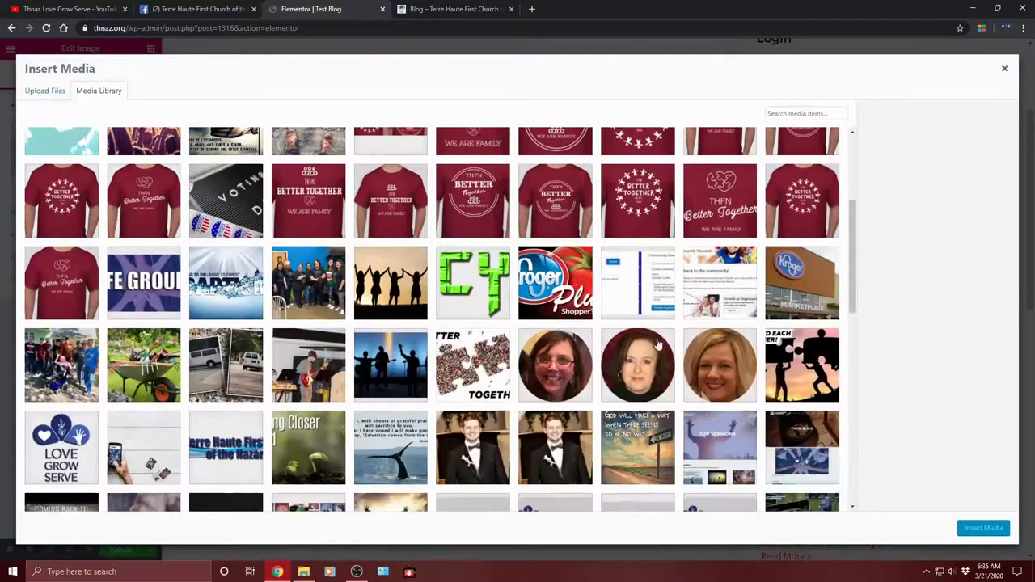
pyautogui.scroll(15, 487, 335)
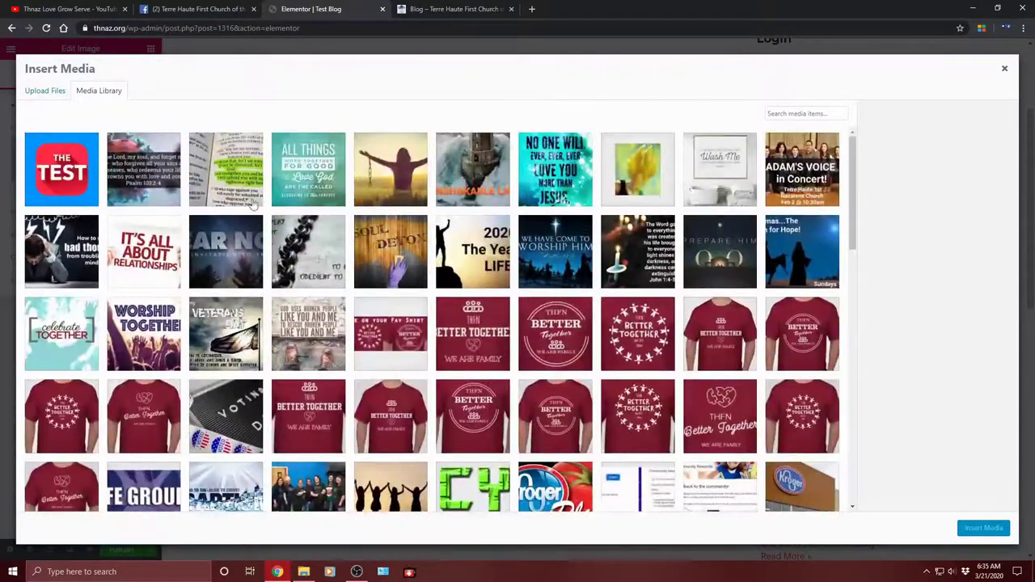
pyautogui.click(35, 92)
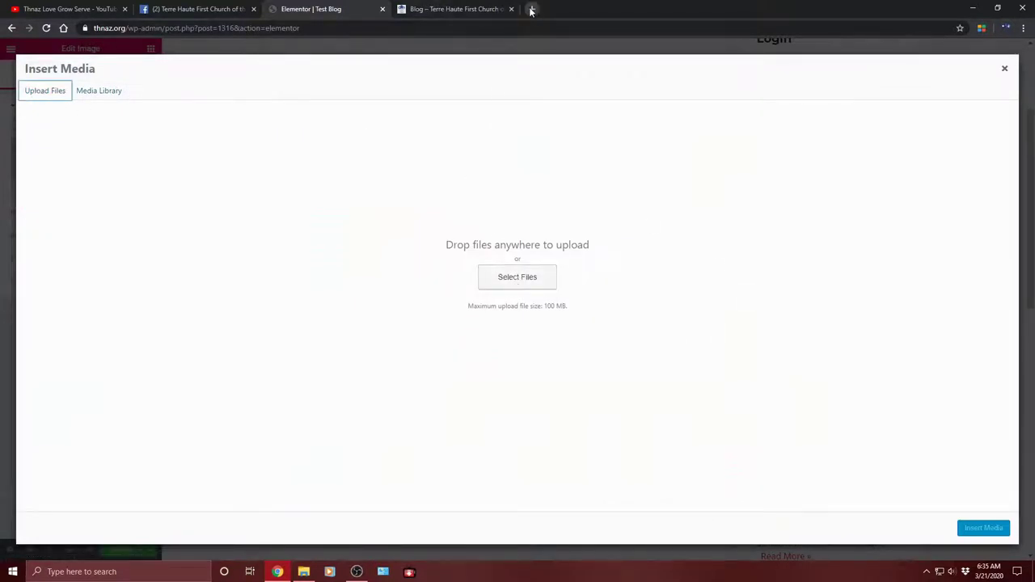
pyautogui.click(463, 7)
# Step: In a new tab, search Google for 'bible' and show the Images results
pyautogui.click(533, 9)
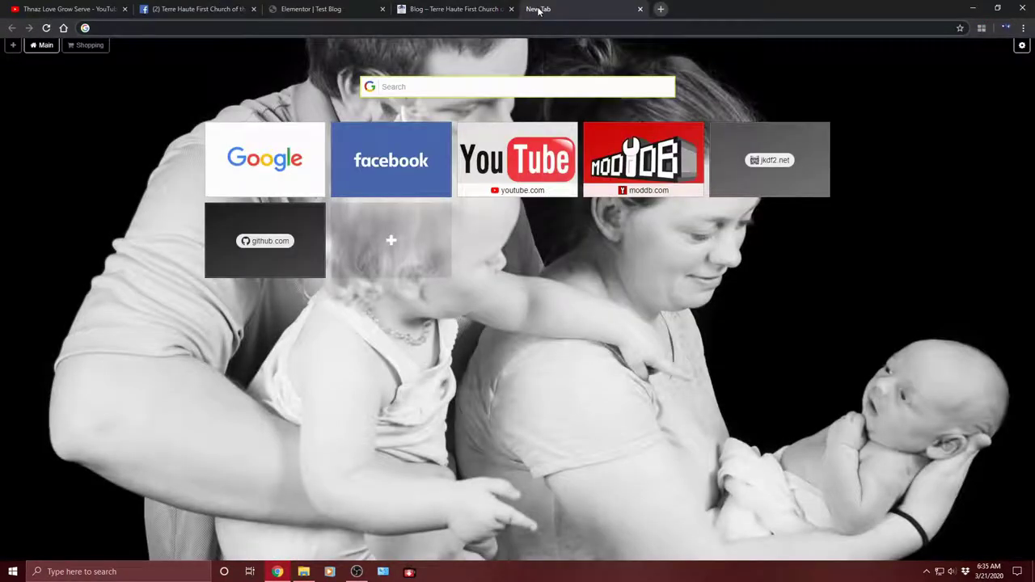
pyautogui.write('google.com')
pyautogui.press('Return')
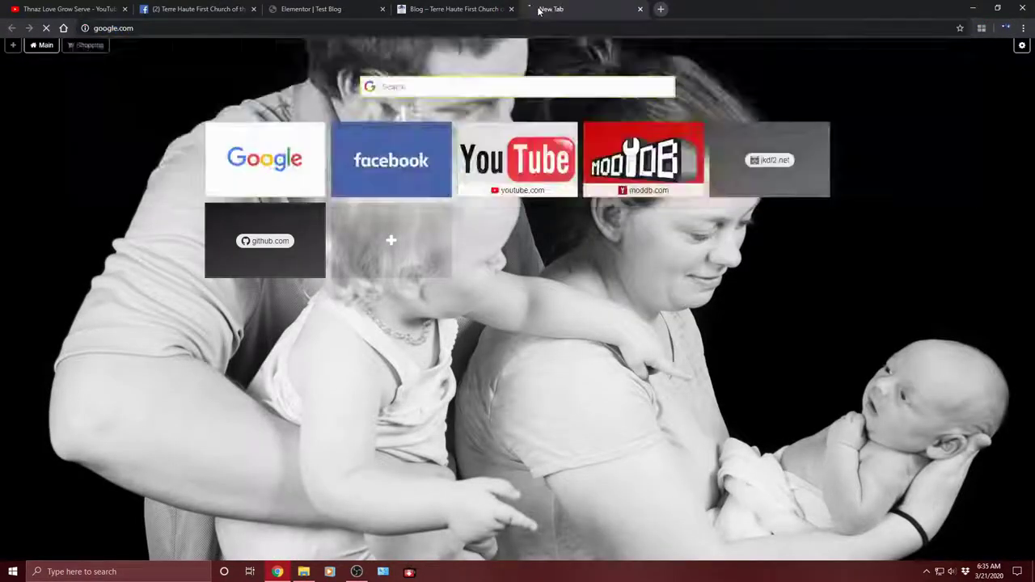
pyautogui.write('bible')
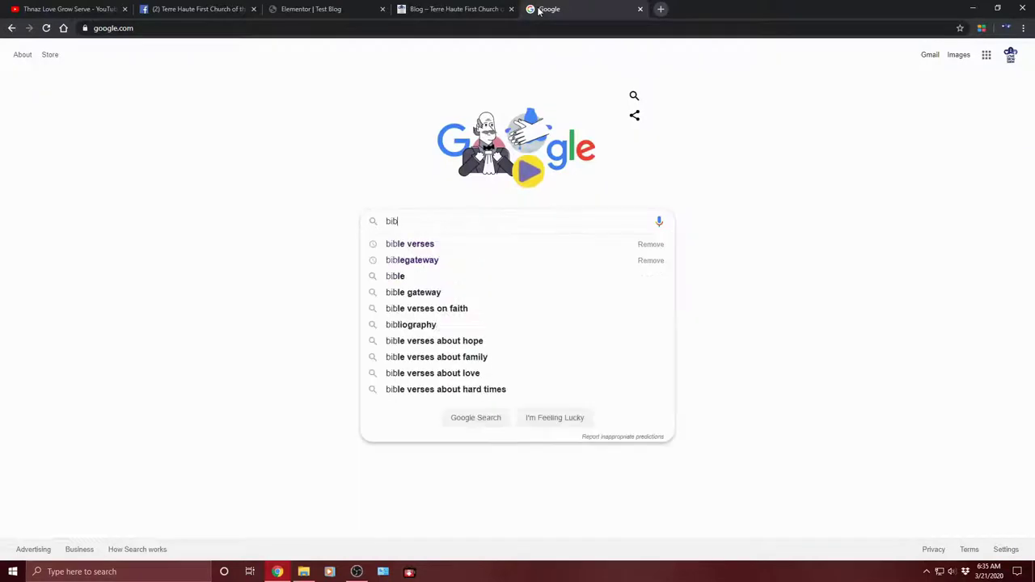
pyautogui.click(429, 244)
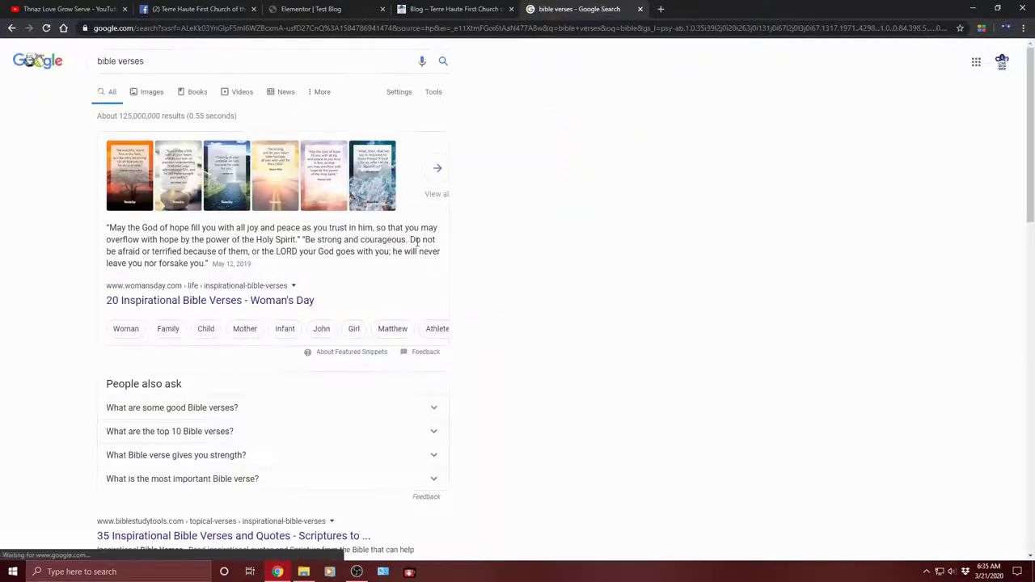
pyautogui.click(147, 97)
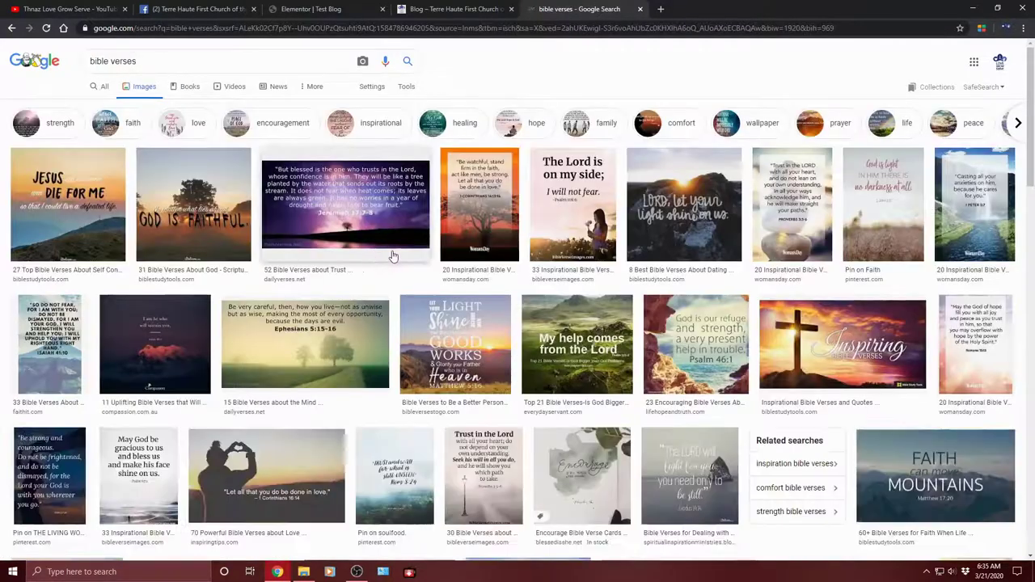
# Step: Save the Philippians 4:13 sunrise verse image to Pictures as Inspirationalbibleverses.jpg
pyautogui.scroll(-1, 692, 283)
pyautogui.scroll(-3, 692, 283)
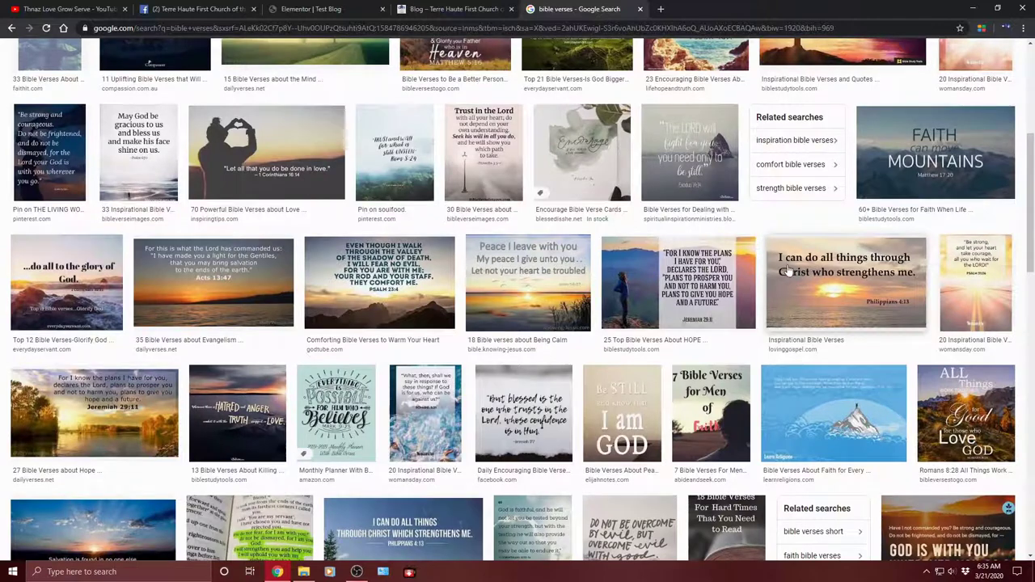
pyautogui.click(811, 297)
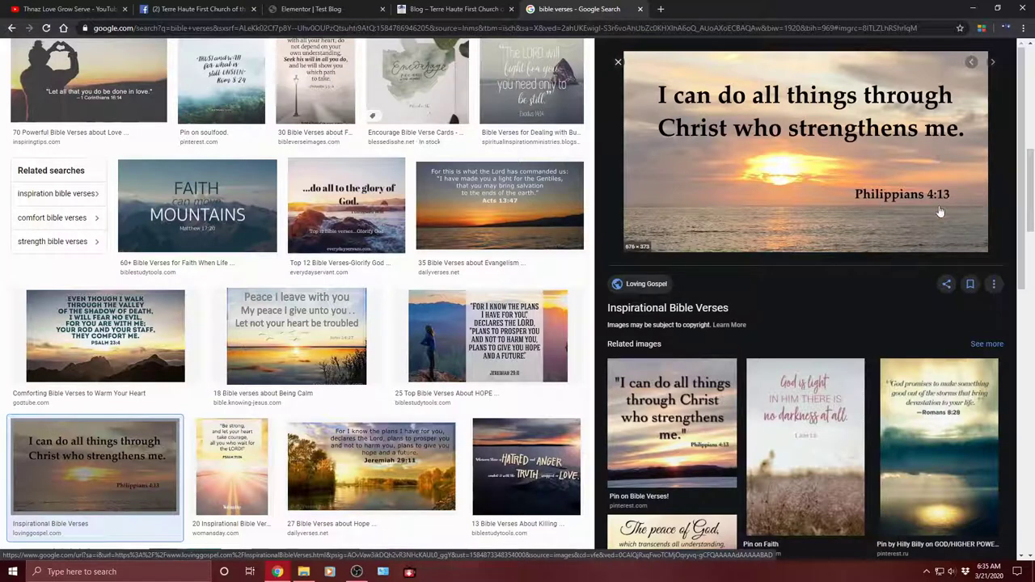
pyautogui.rightClick(769, 124)
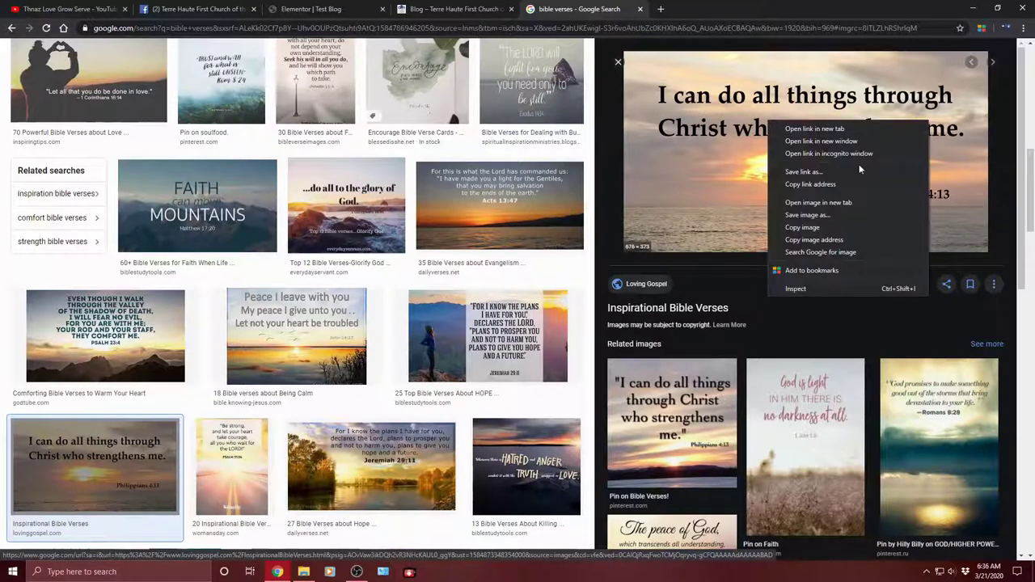
pyautogui.click(805, 216)
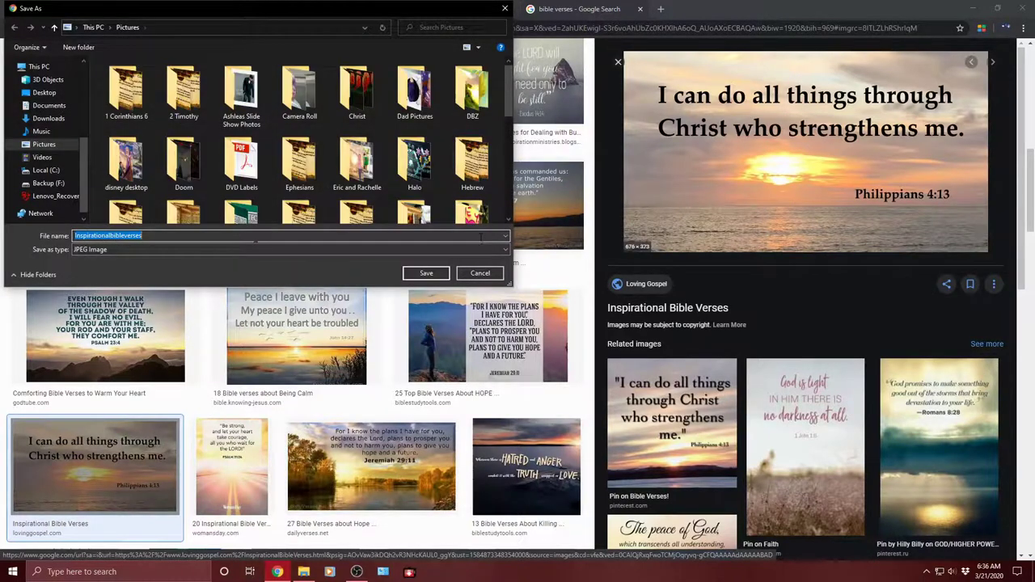
pyautogui.click(426, 273)
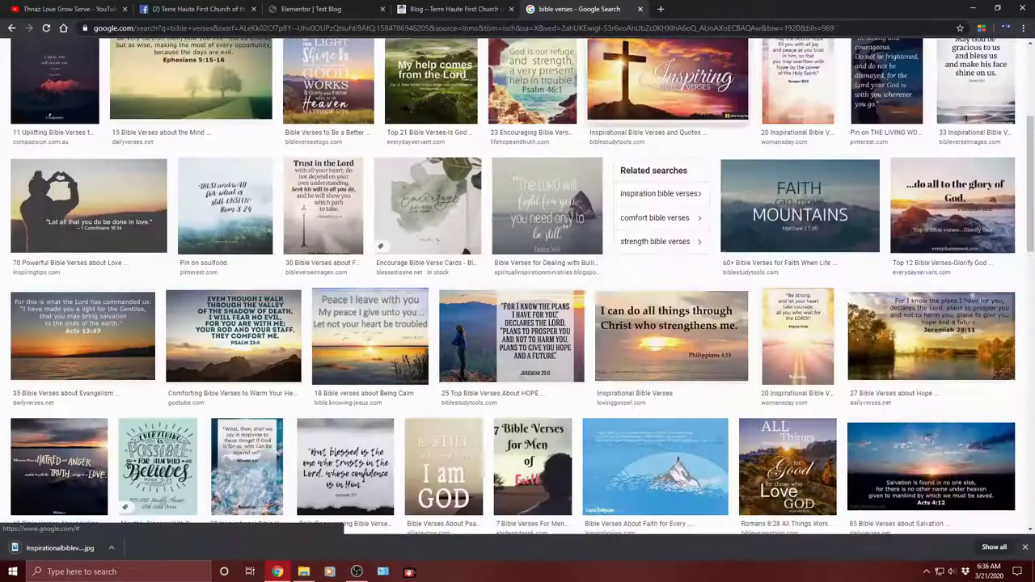
pyautogui.click(619, 62)
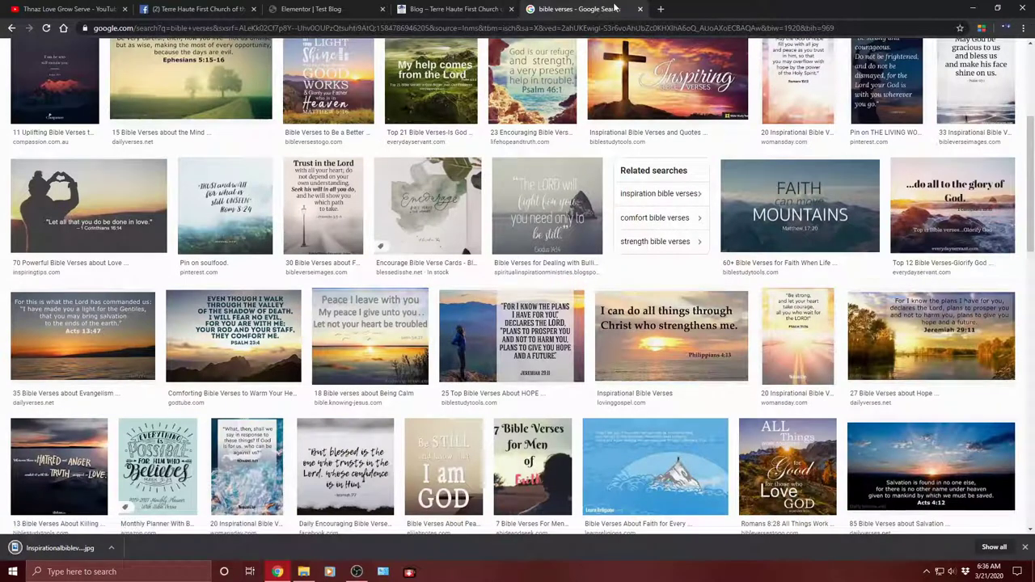
# Step: Upload Inspirationalbibleverses.jpg and insert it in the column beside the Facebook-message text
pyautogui.click(450, 8)
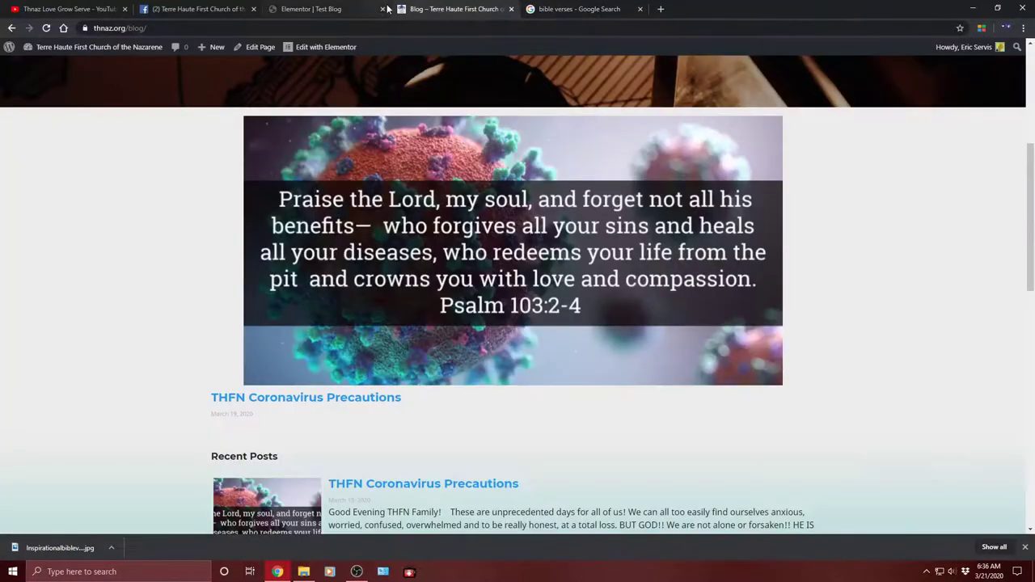
pyautogui.click(327, 9)
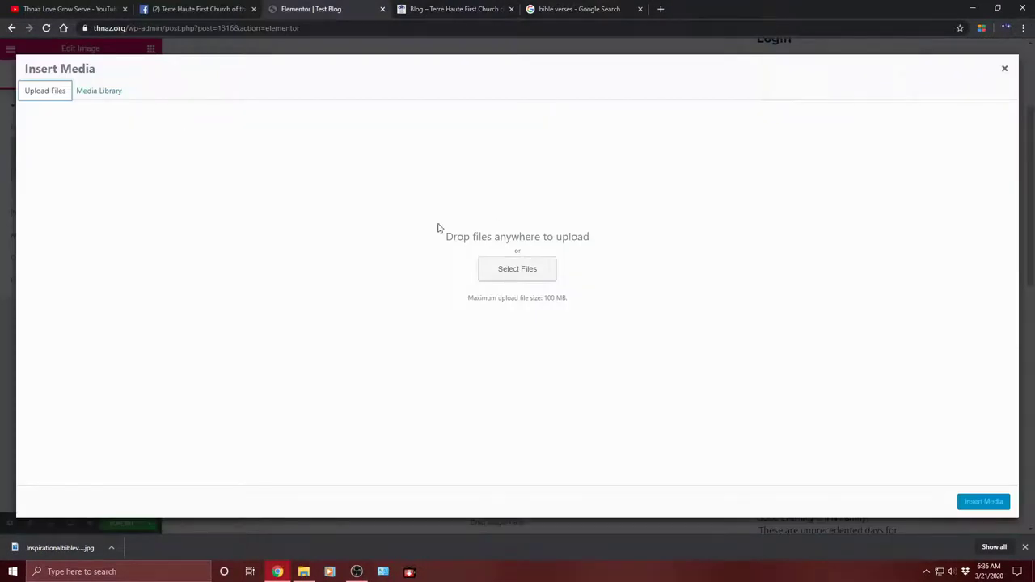
pyautogui.click(522, 275)
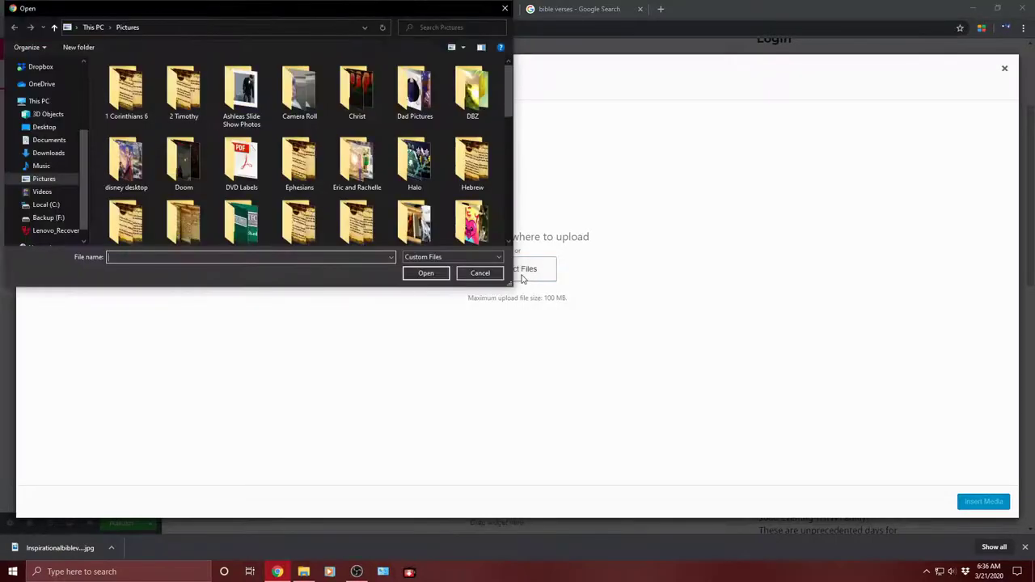
pyautogui.moveTo(506, 88); pyautogui.dragTo(507, 209)
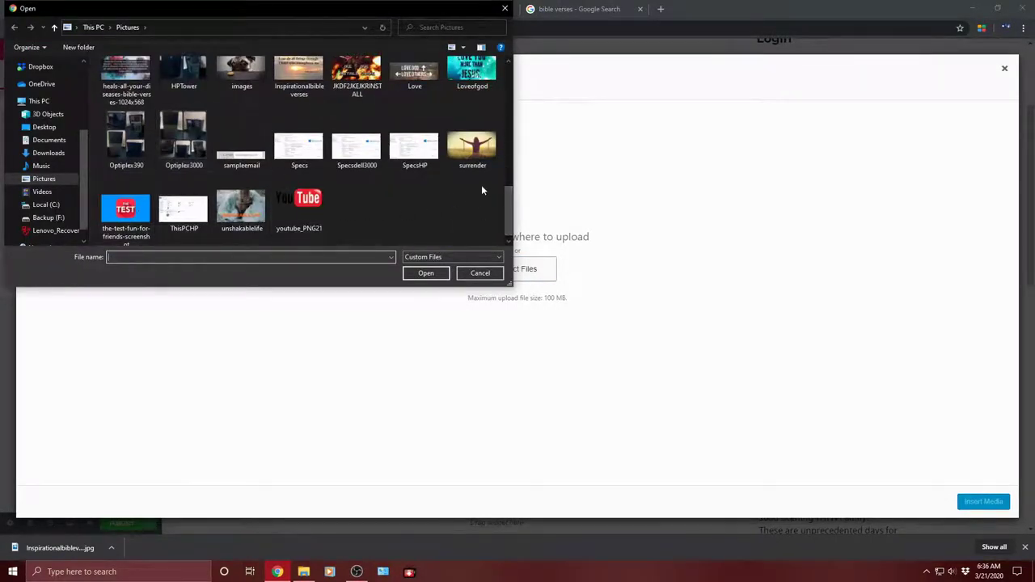
pyautogui.moveTo(508, 204)
pyautogui.mouseDown()
pyautogui.moveTo(510, 154)
pyautogui.moveTo(509, 201)
pyautogui.mouseUp()
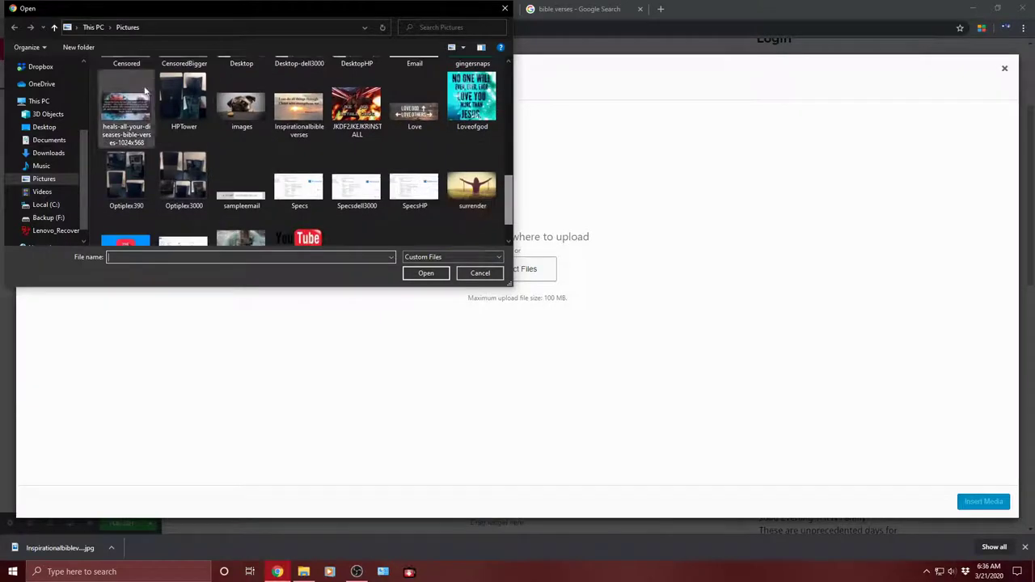
pyautogui.click(300, 113)
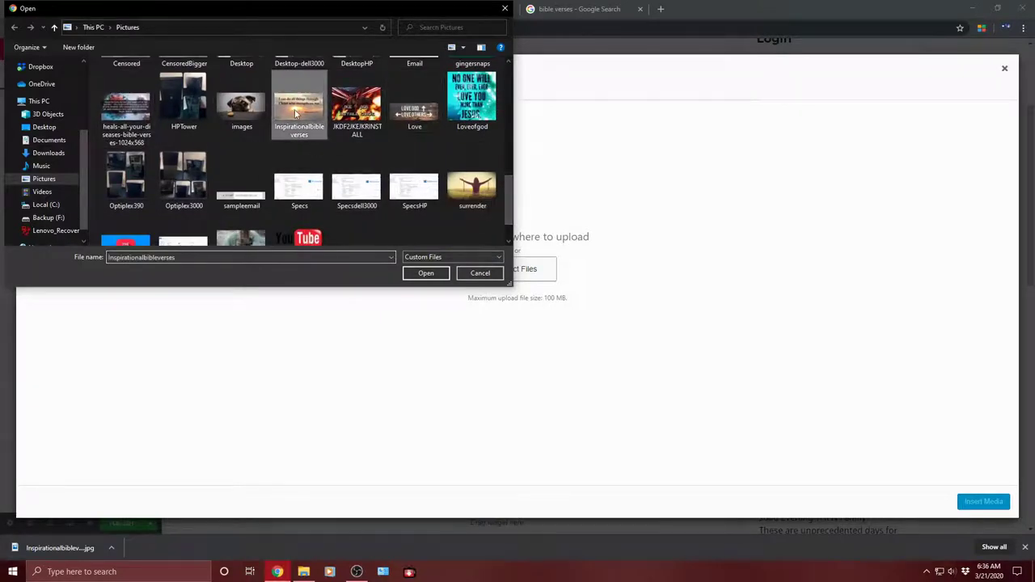
pyautogui.click(424, 273)
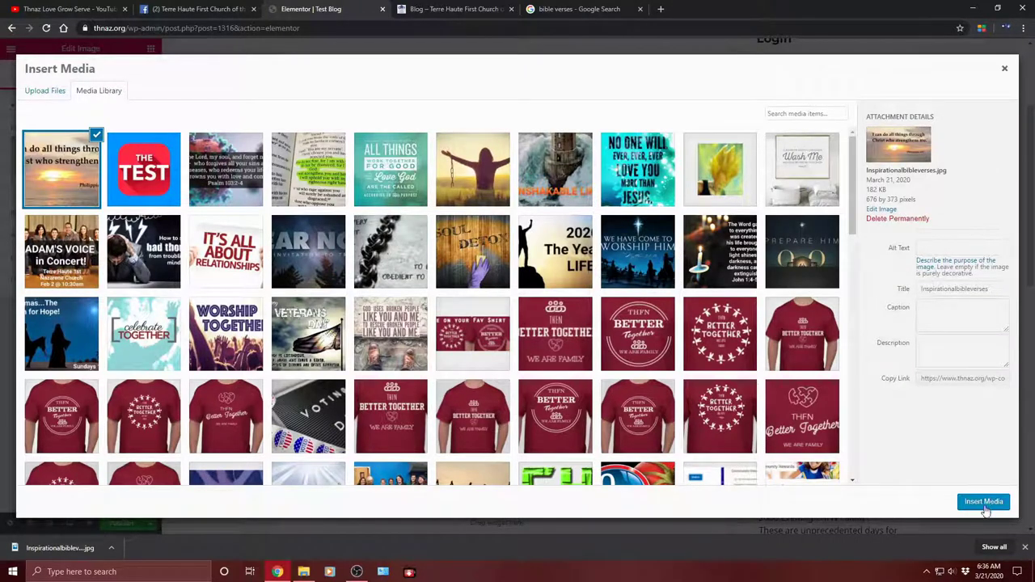
pyautogui.click(984, 502)
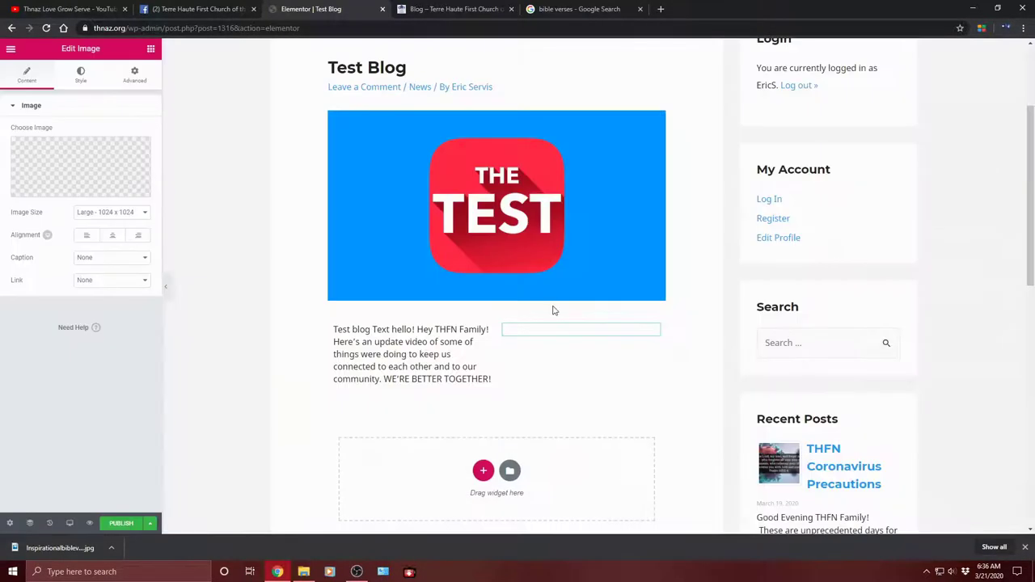
pyautogui.scroll(-2, 518, 346)
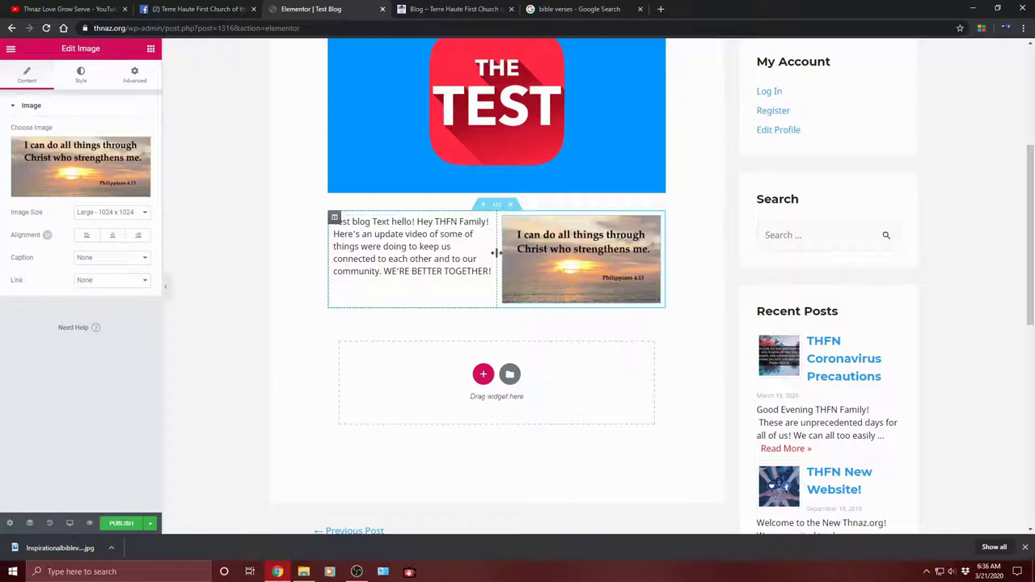
# Step: Resize the columns so the text takes about 29% and the verse image about 71%
pyautogui.moveTo(497, 253); pyautogui.dragTo(425, 274)
pyautogui.scroll(-2, 437, 242)
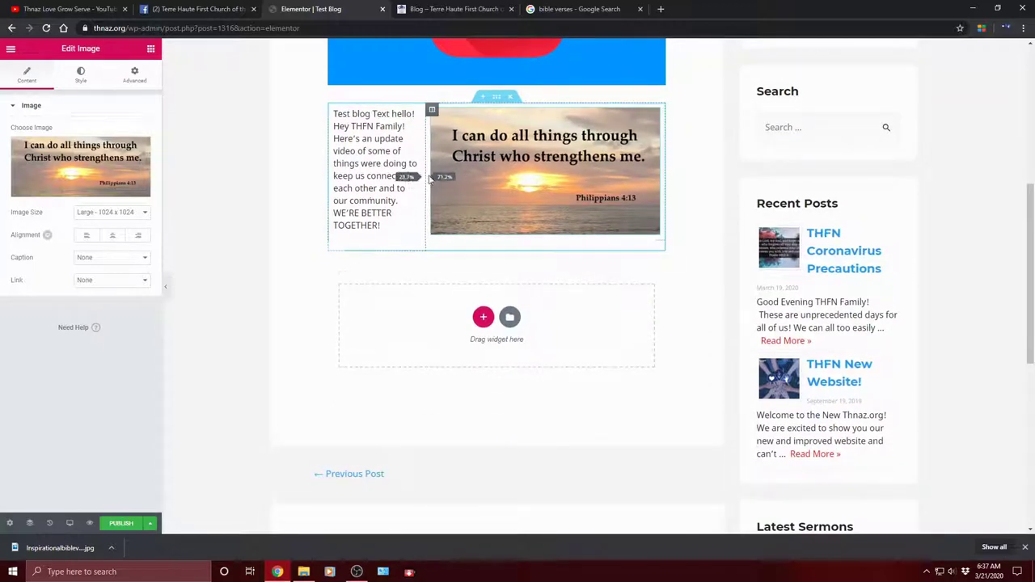
pyautogui.scroll(3, 518, 267)
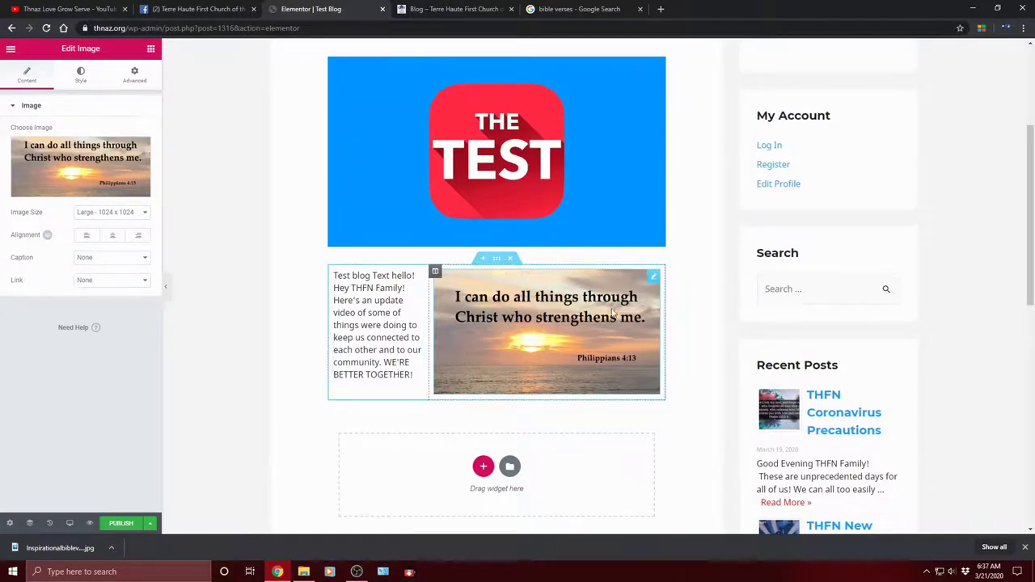
pyautogui.scroll(-2, 534, 351)
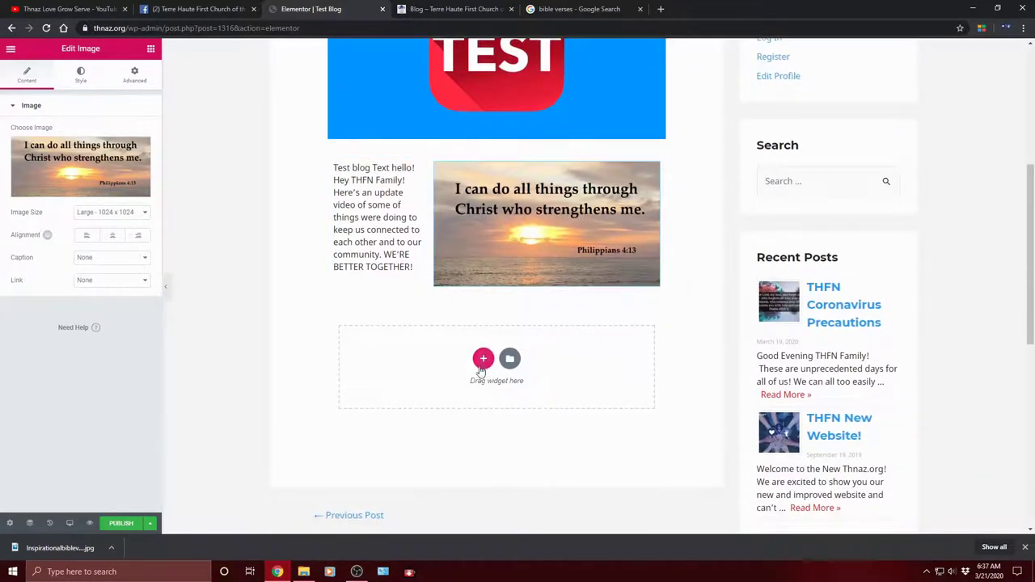
# Step: Add a new single-column section below the text and verse image row
pyautogui.click(483, 358)
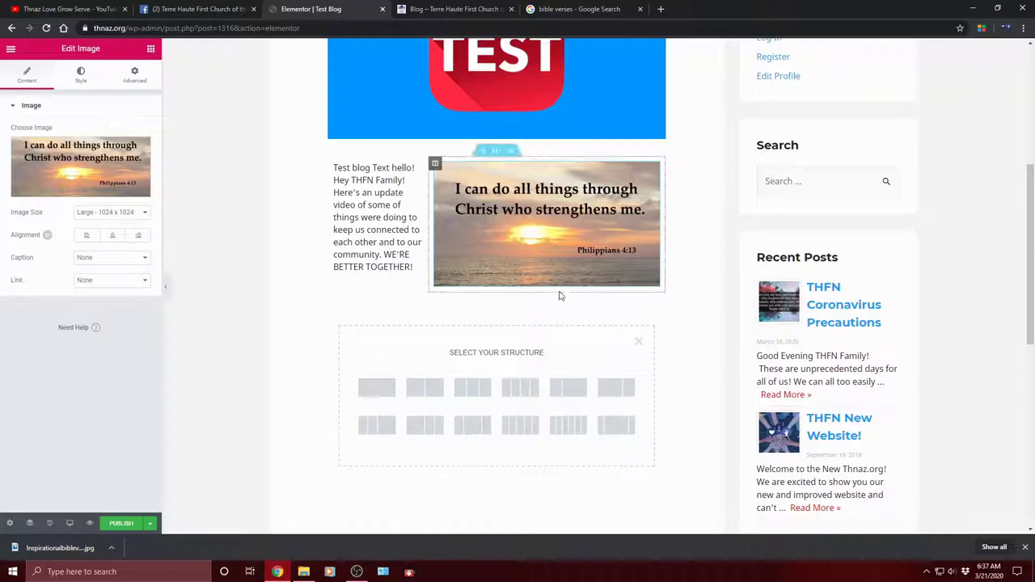
pyautogui.click(381, 392)
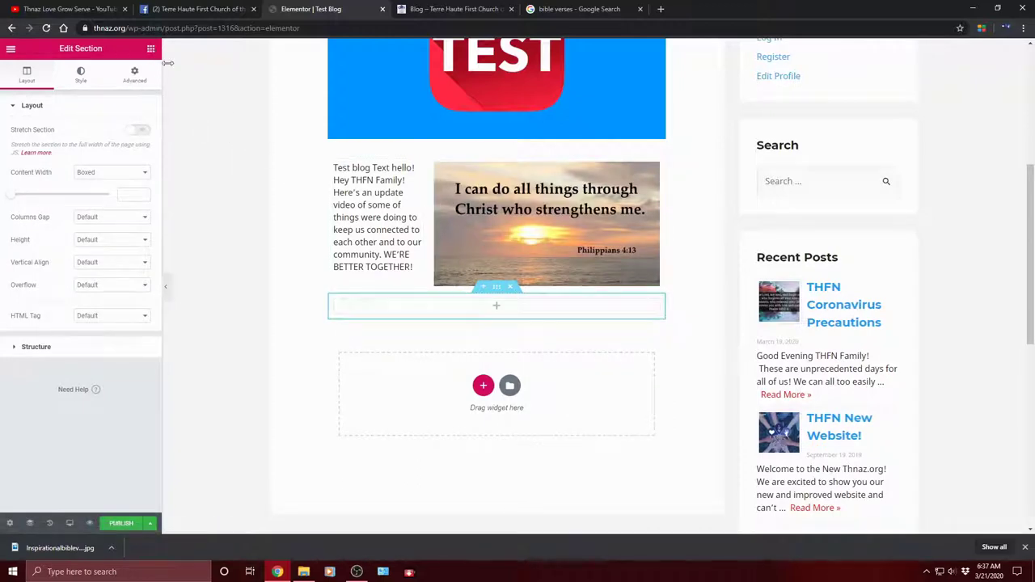
pyautogui.click(496, 317)
# Step: Bring up the Elements widget list to find the Heading widget for the new section
pyautogui.click(465, 313)
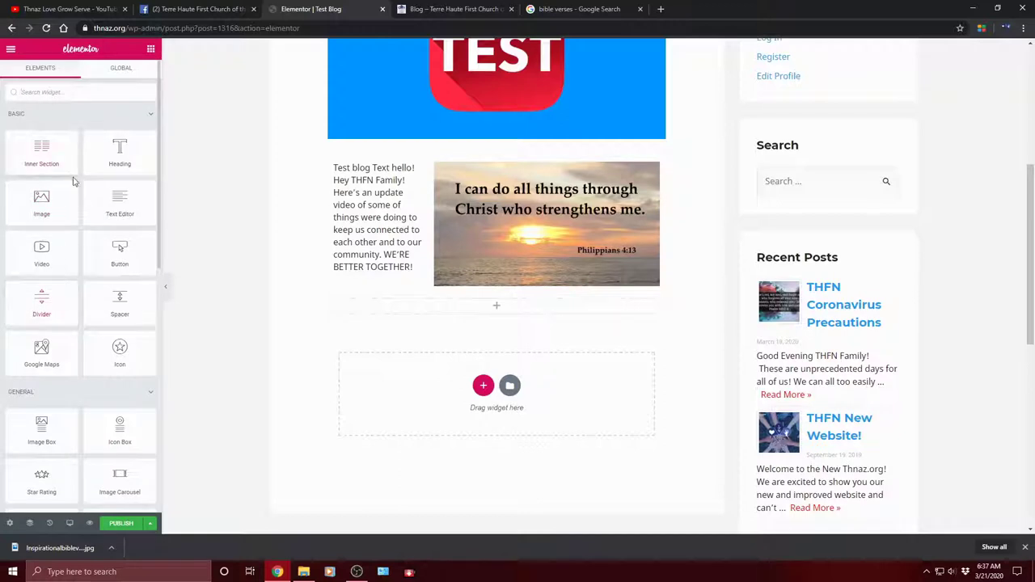
pyautogui.scroll(-2, 65, 391)
pyautogui.scroll(-5, 71, 359)
pyautogui.scroll(8, 90, 381)
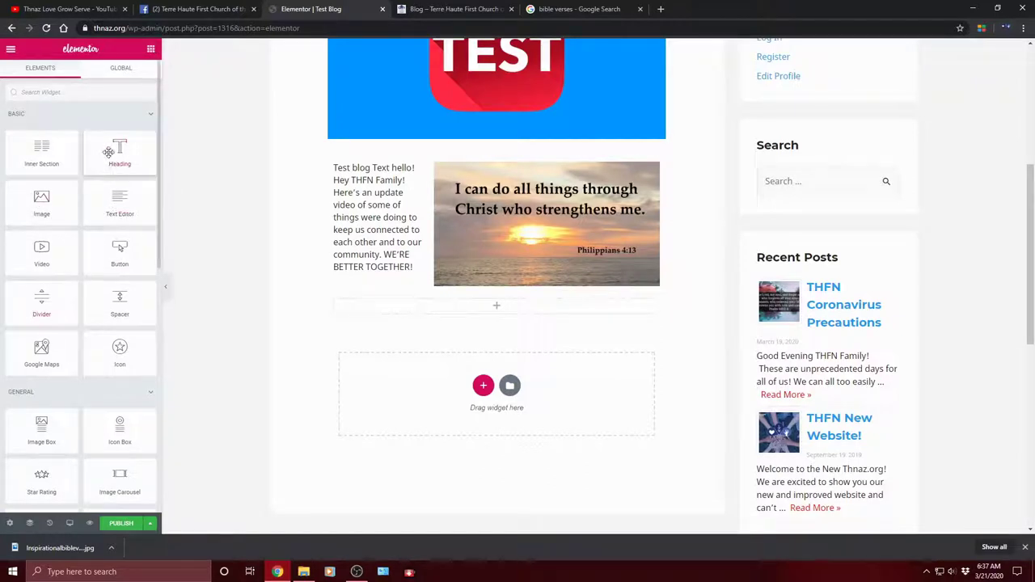
pyautogui.moveTo(120, 149)
pyautogui.mouseDown()
pyautogui.moveTo(224, 196)
pyautogui.moveTo(121, 152)
pyautogui.mouseUp()
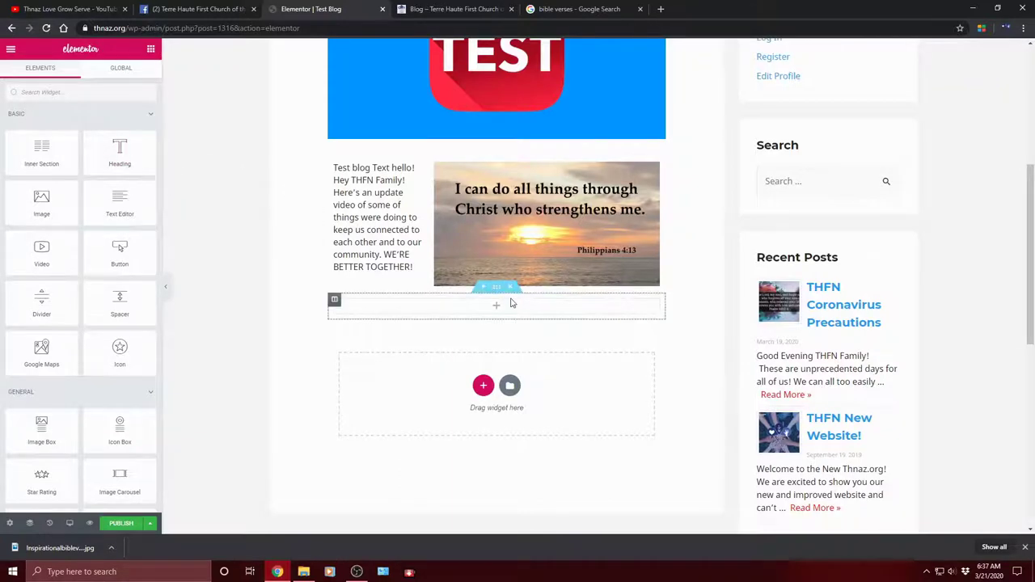
pyautogui.scroll(2, 467, 318)
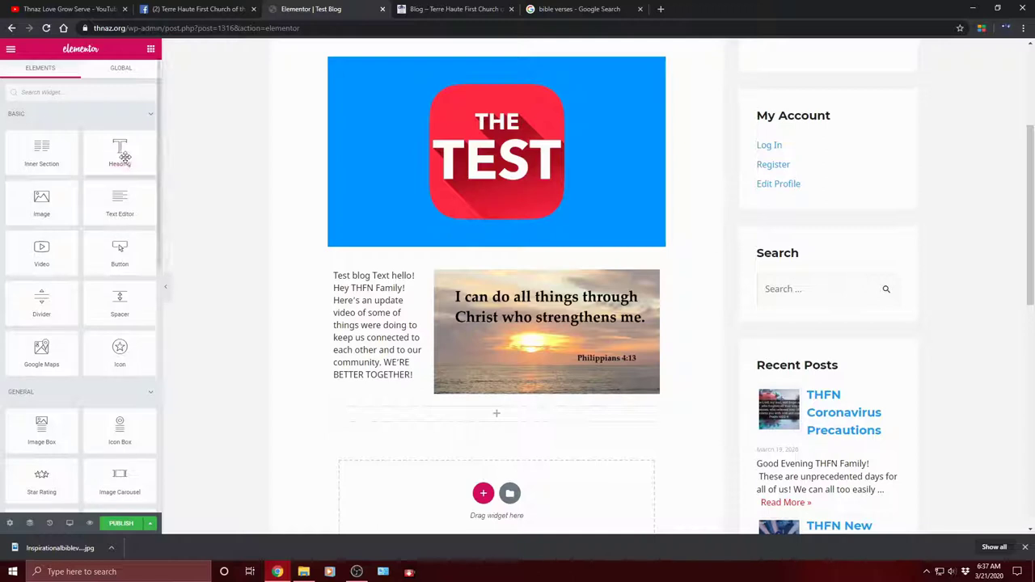
# Step: Drop a Heading widget into the empty section and replace its title with 'Test Blog'
pyautogui.moveTo(124, 156); pyautogui.dragTo(507, 421)
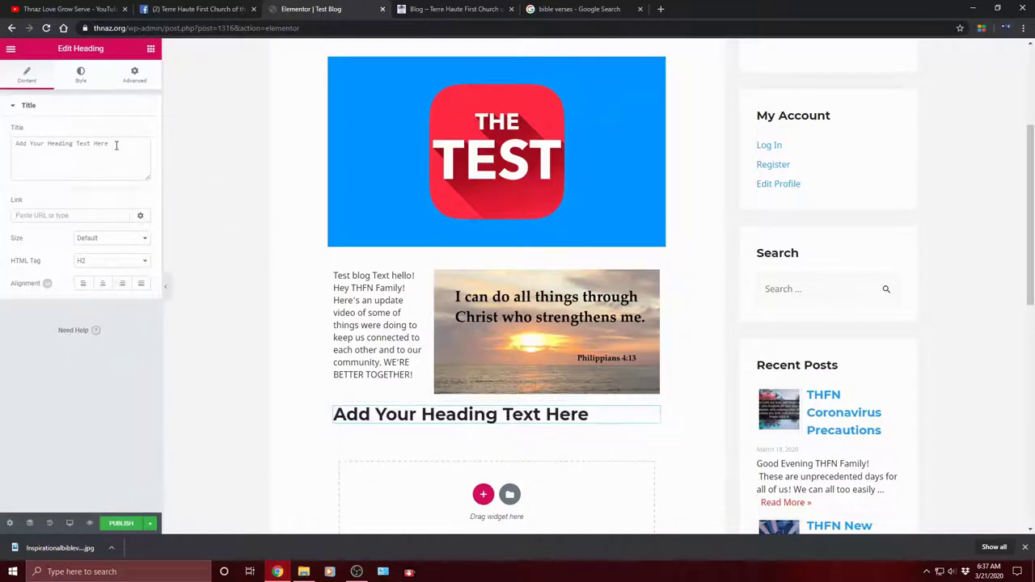
pyautogui.moveTo(110, 145); pyautogui.dragTo(13, 144)
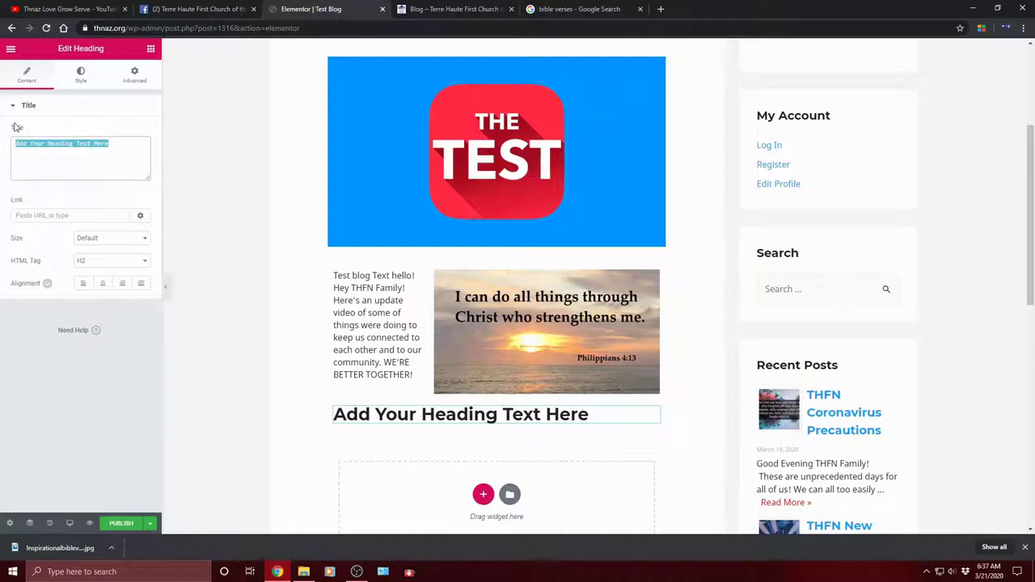
pyautogui.write('Test Blog')
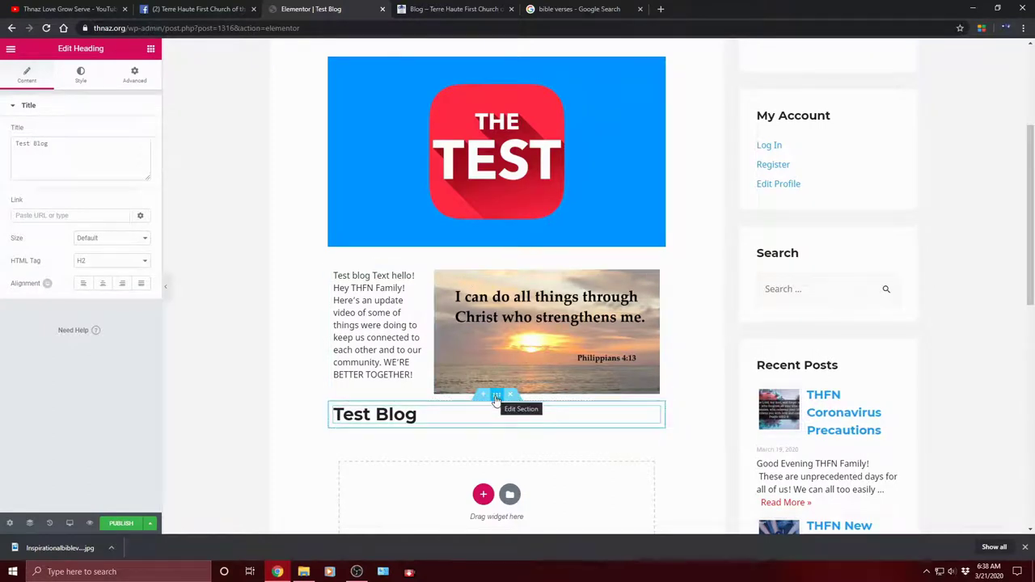
# Step: Move the Test Blog heading section above the text and image row, then select the heading
pyautogui.moveTo(496, 400); pyautogui.dragTo(492, 270)
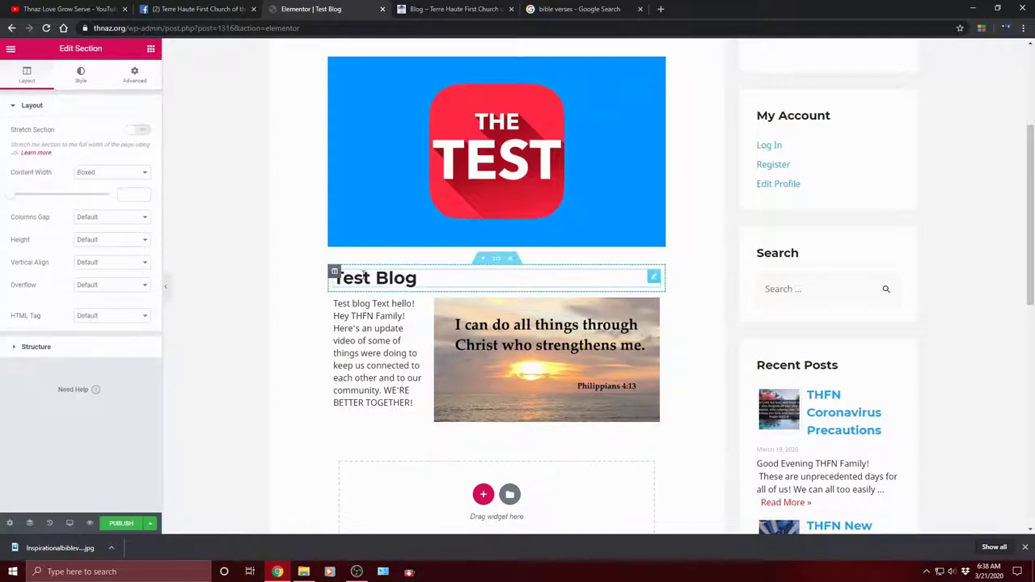
pyautogui.moveTo(496, 258)
pyautogui.mouseDown()
pyautogui.moveTo(492, 421)
pyautogui.moveTo(487, 271)
pyautogui.mouseUp()
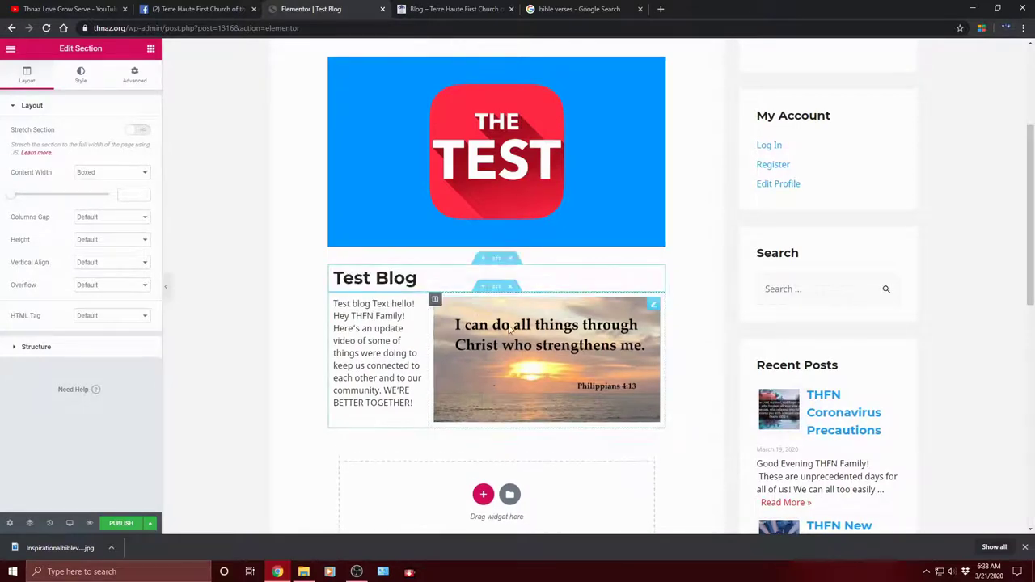
pyautogui.scroll(-3, 534, 299)
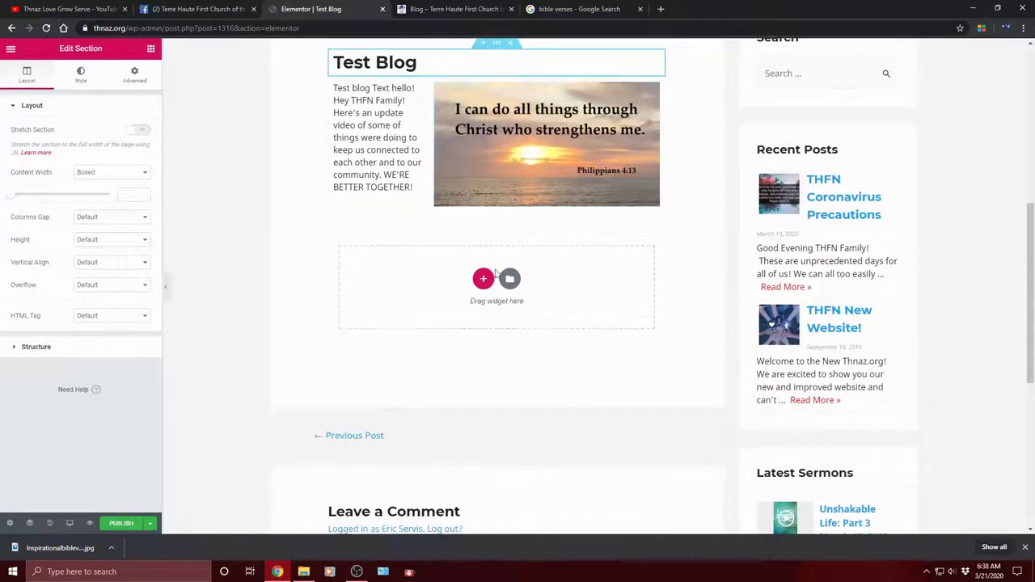
pyautogui.scroll(1, 499, 315)
pyautogui.scroll(1, 499, 315)
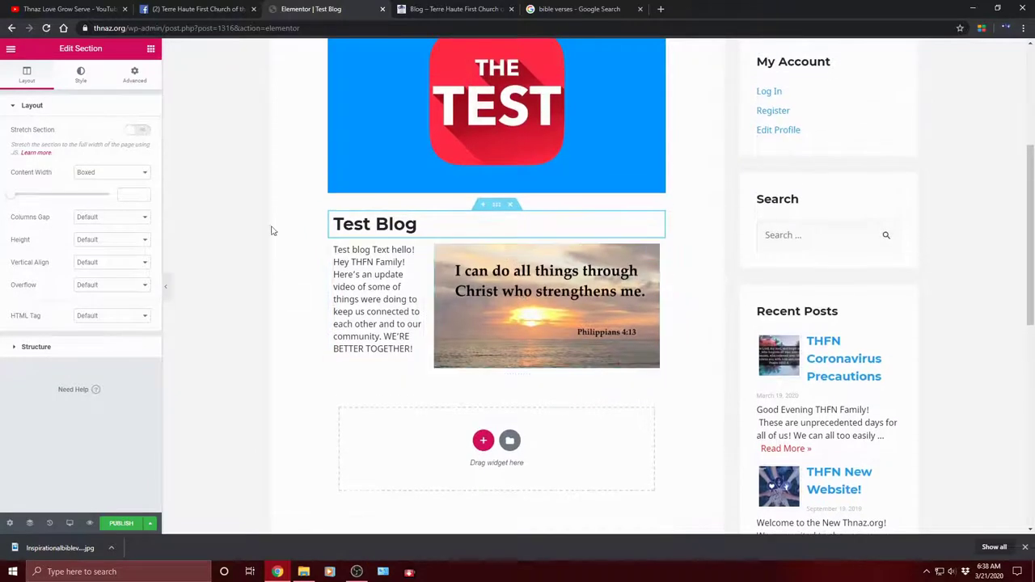
pyautogui.click(425, 224)
# Step: Try H1, H4 and H1 HTML tags on the Test Blog heading, settling on H2
pyautogui.moveTo(426, 224); pyautogui.dragTo(300, 222)
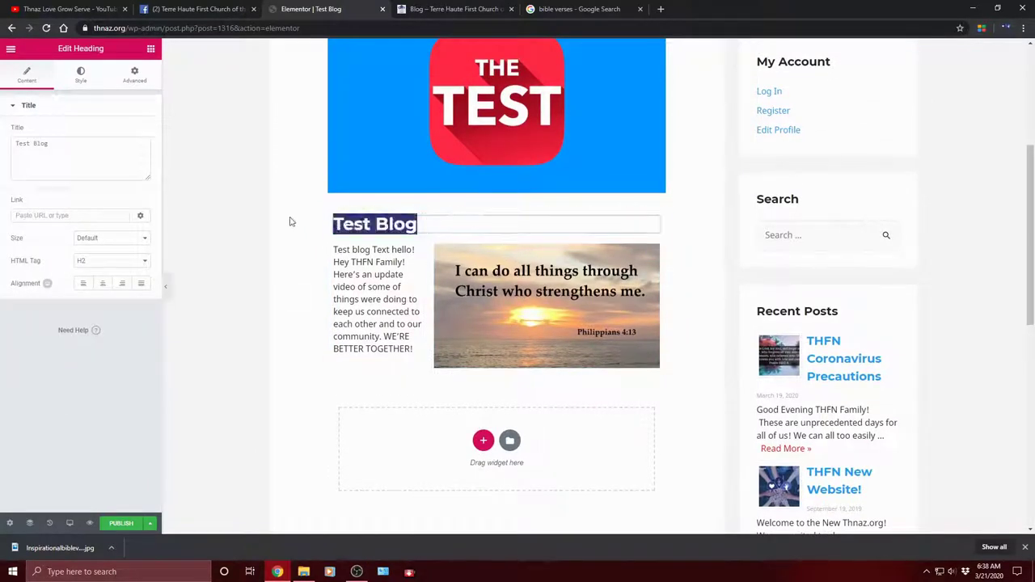
pyautogui.click(300, 221)
pyautogui.click(454, 224)
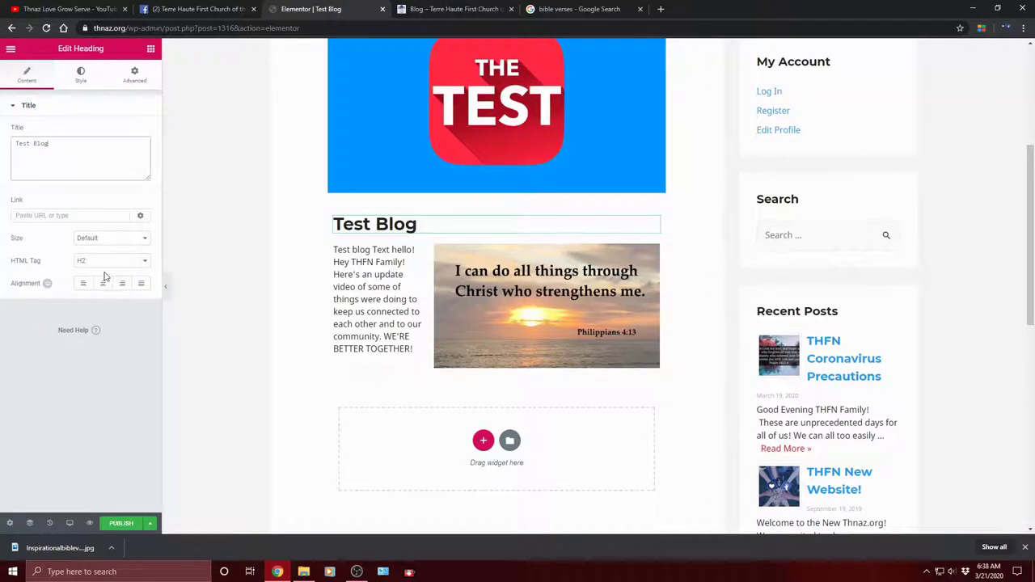
pyautogui.click(140, 264)
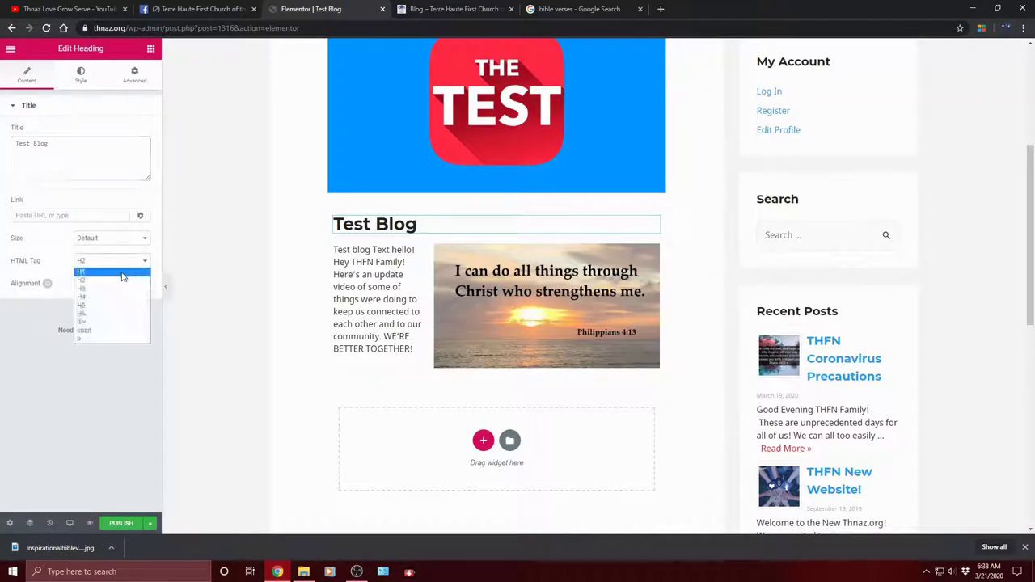
pyautogui.click(122, 275)
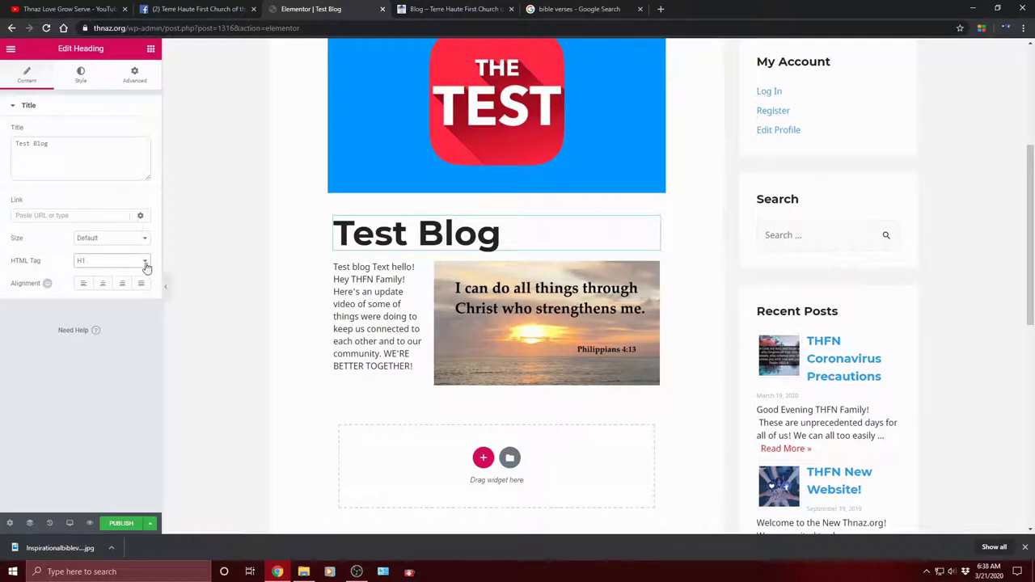
pyautogui.click(146, 262)
pyautogui.click(99, 298)
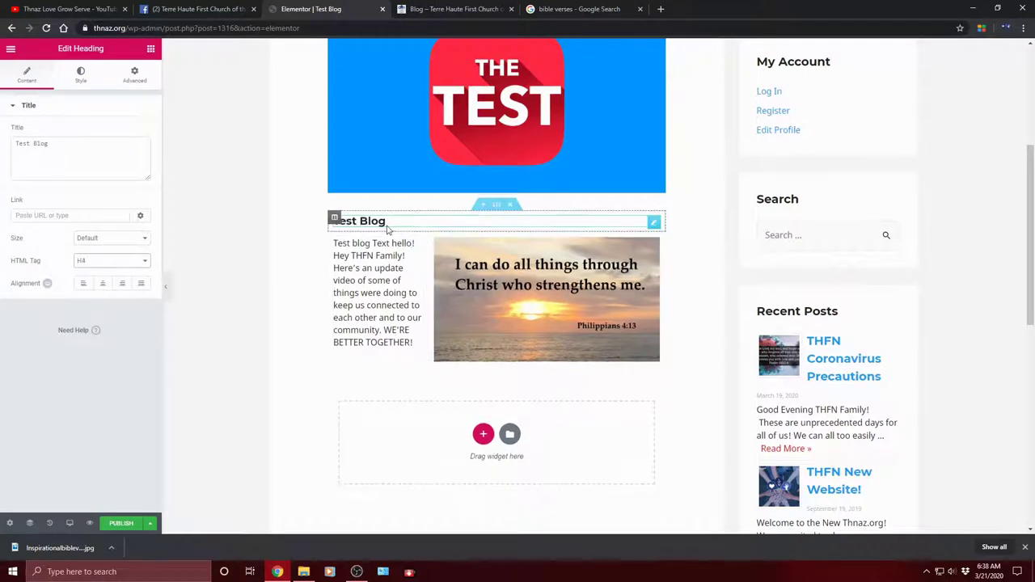
pyautogui.click(143, 262)
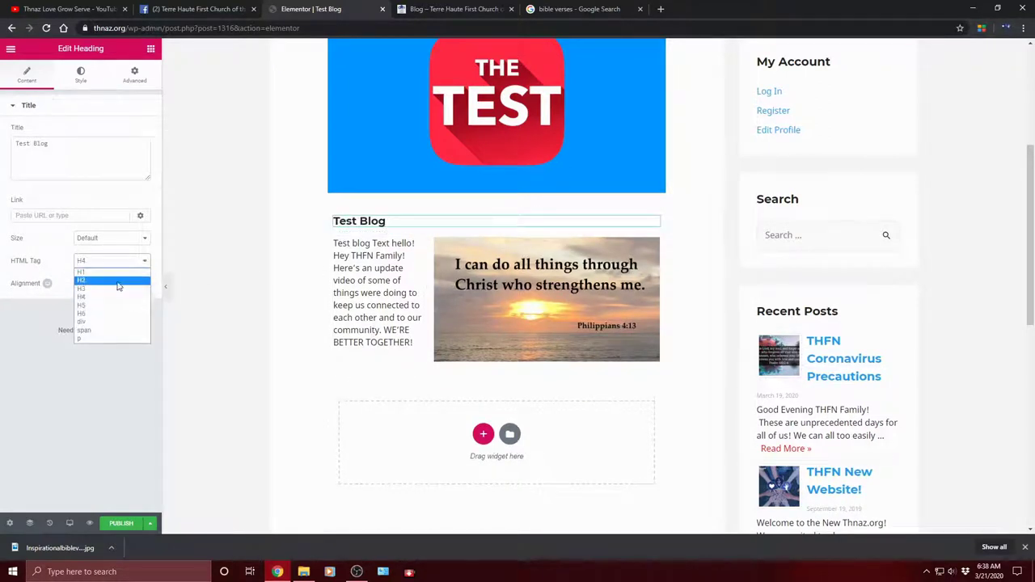
pyautogui.click(117, 275)
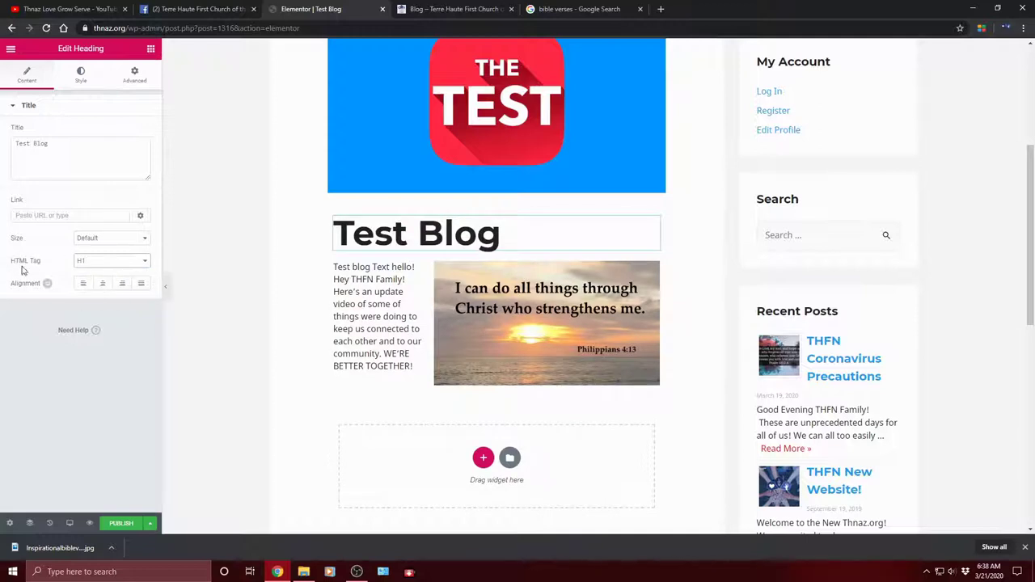
pyautogui.click(145, 262)
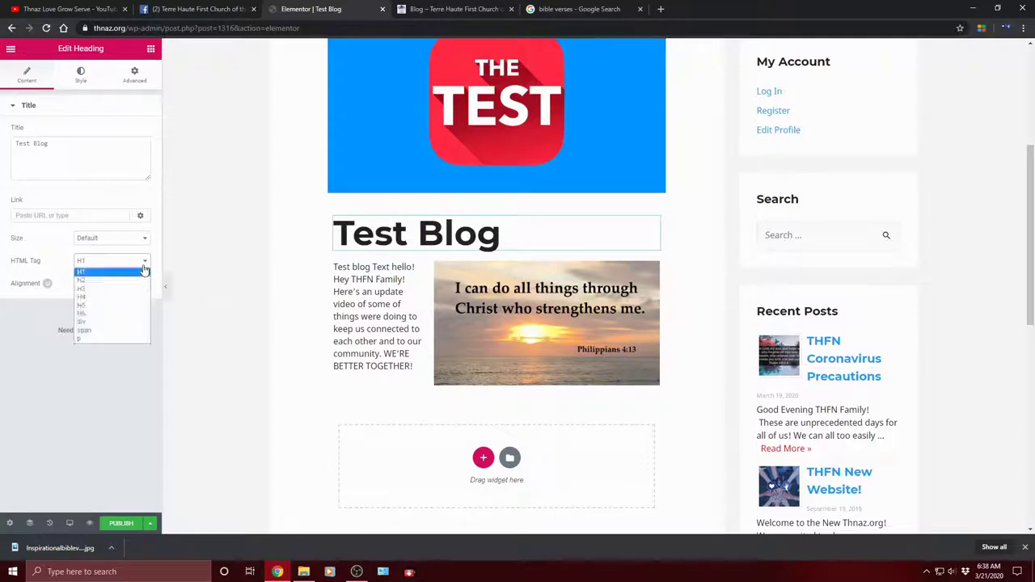
pyautogui.click(96, 282)
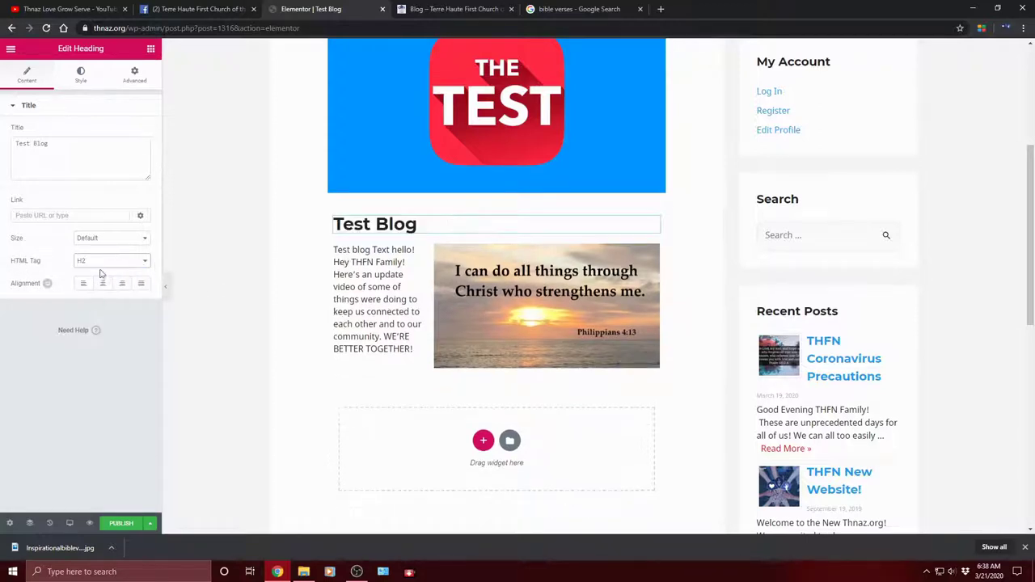
# Step: Try Medium, XXL and Medium heading sizes, then leave the size at Default
pyautogui.click(148, 239)
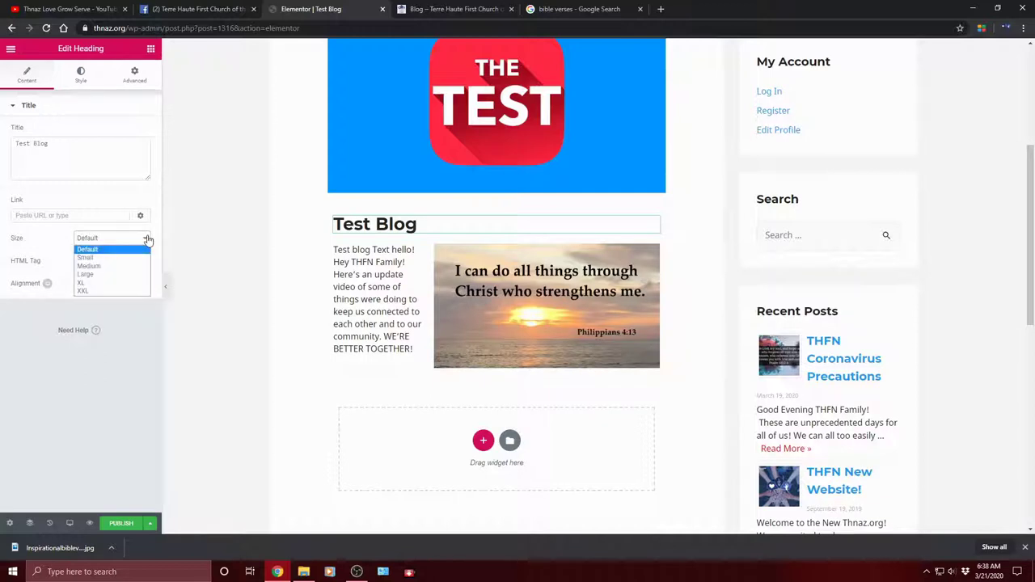
pyautogui.click(147, 239)
pyautogui.click(146, 239)
pyautogui.click(119, 267)
pyautogui.click(139, 243)
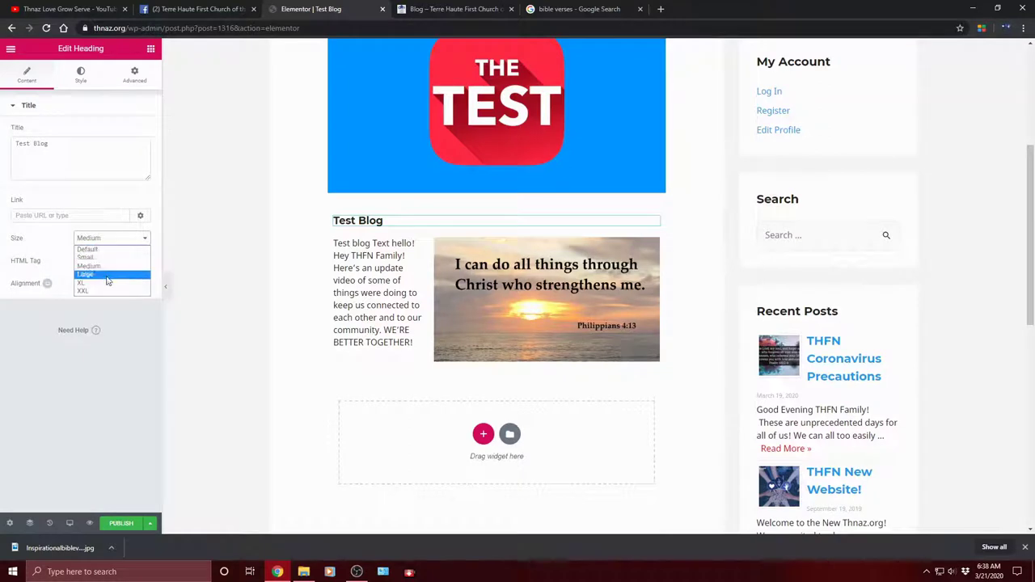
pyautogui.click(103, 291)
pyautogui.click(144, 240)
pyautogui.click(118, 273)
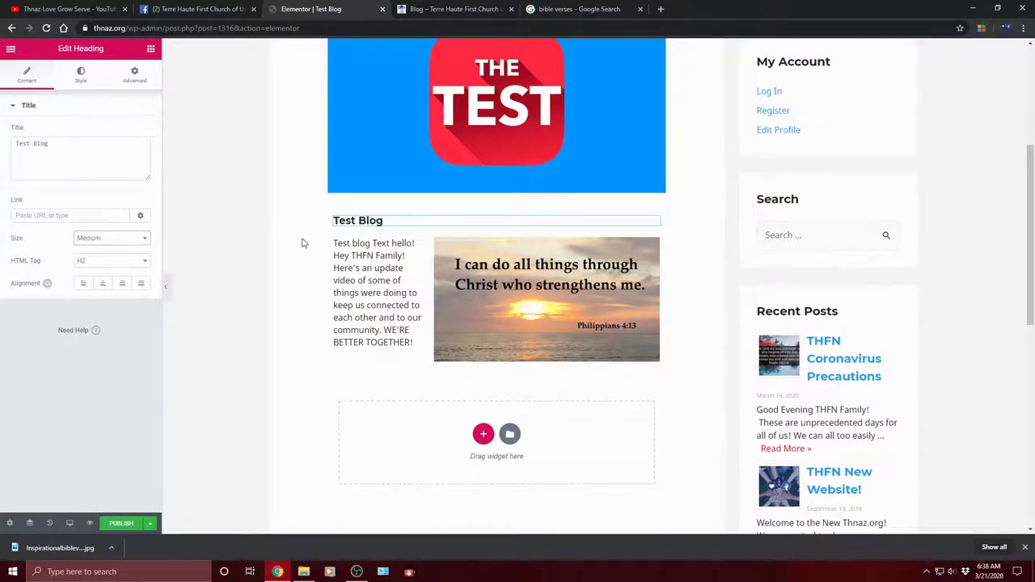
pyautogui.click(106, 241)
pyautogui.click(102, 248)
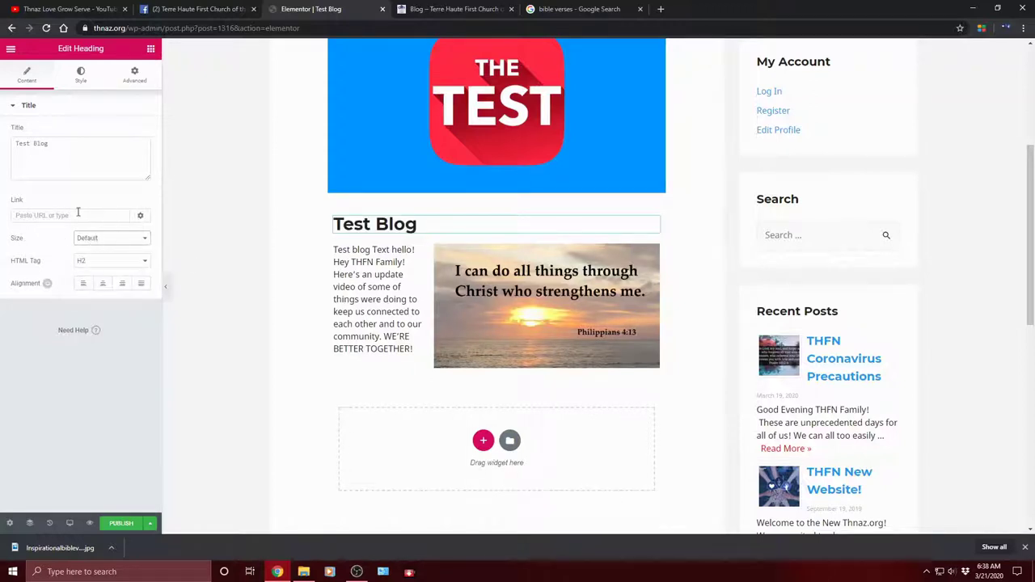
pyautogui.click(43, 215)
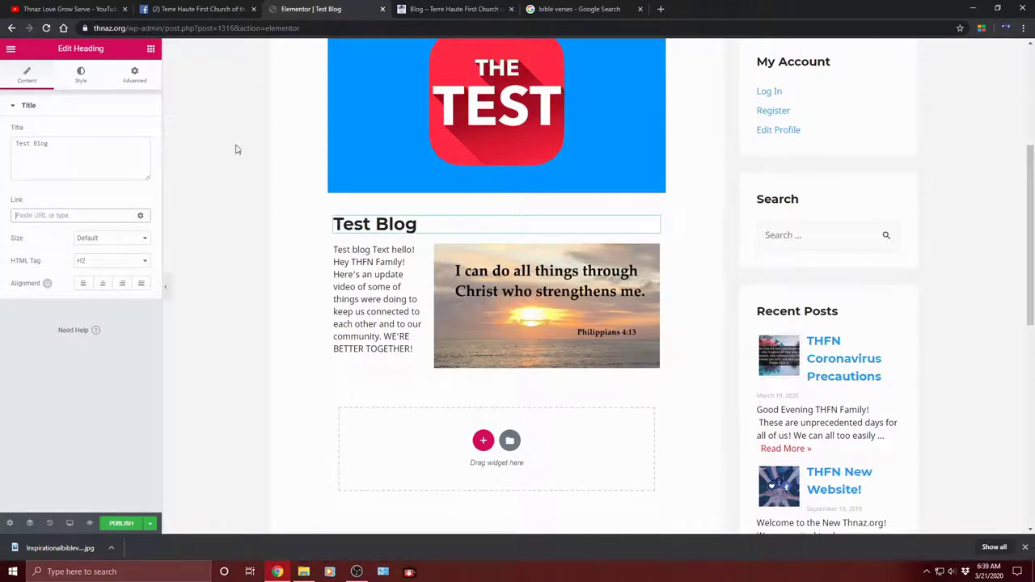
# Step: Play and pause the New Website Preview Thnaz.org video on the Thnaz YouTube channel
pyautogui.click(579, 10)
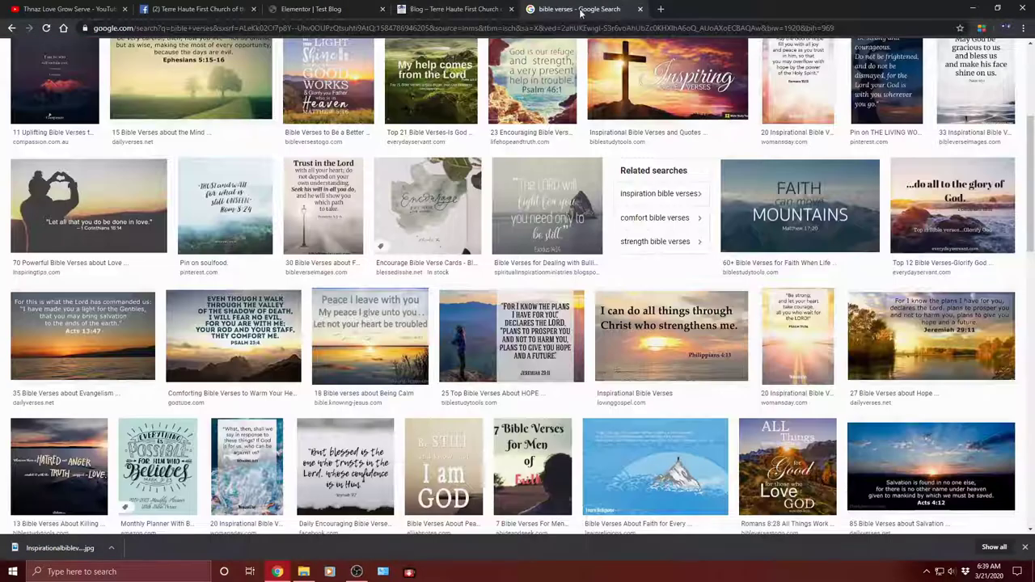
pyautogui.click(486, 8)
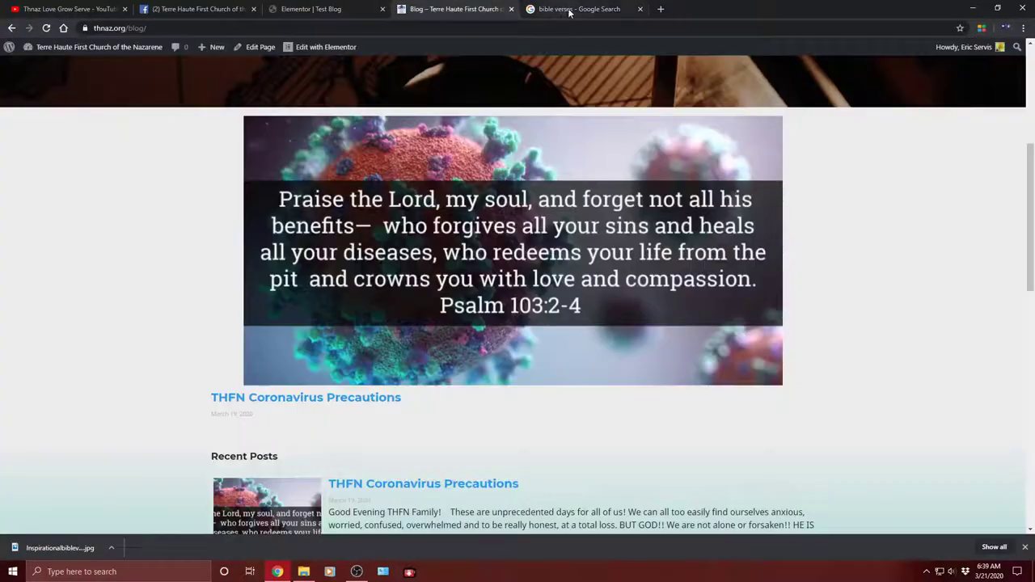
pyautogui.click(563, 10)
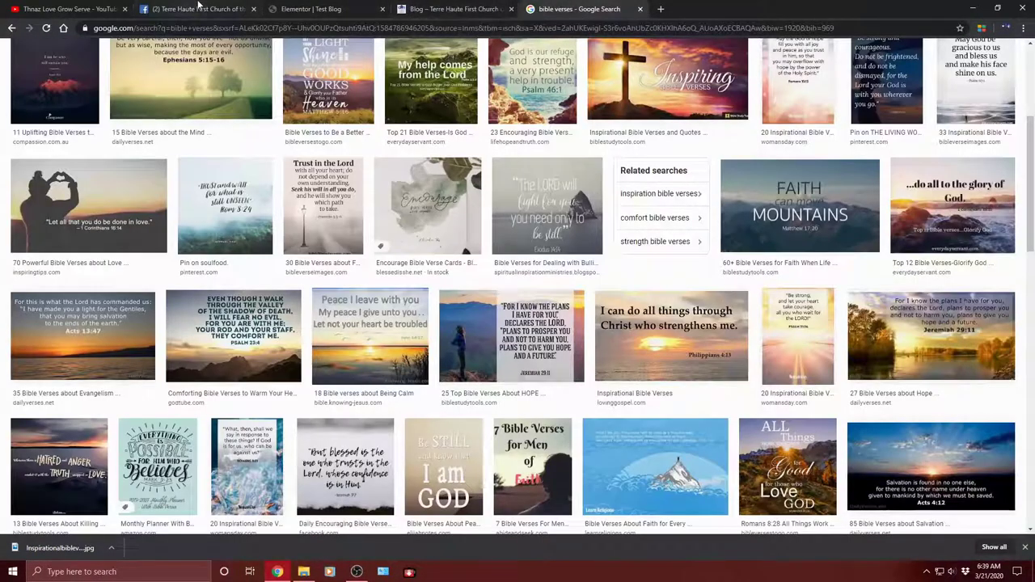
pyautogui.click(197, 9)
pyautogui.click(67, 9)
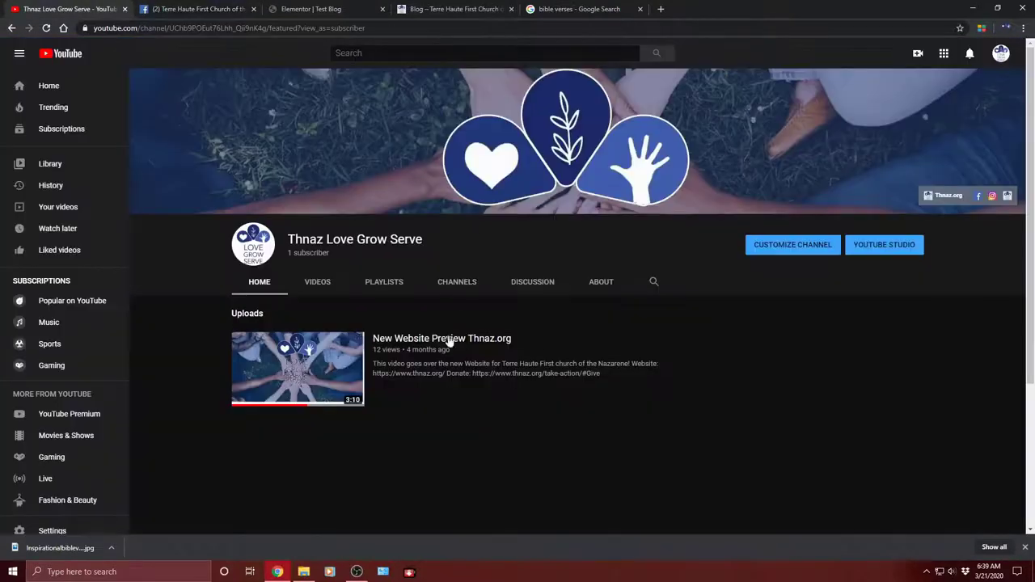
pyautogui.click(452, 342)
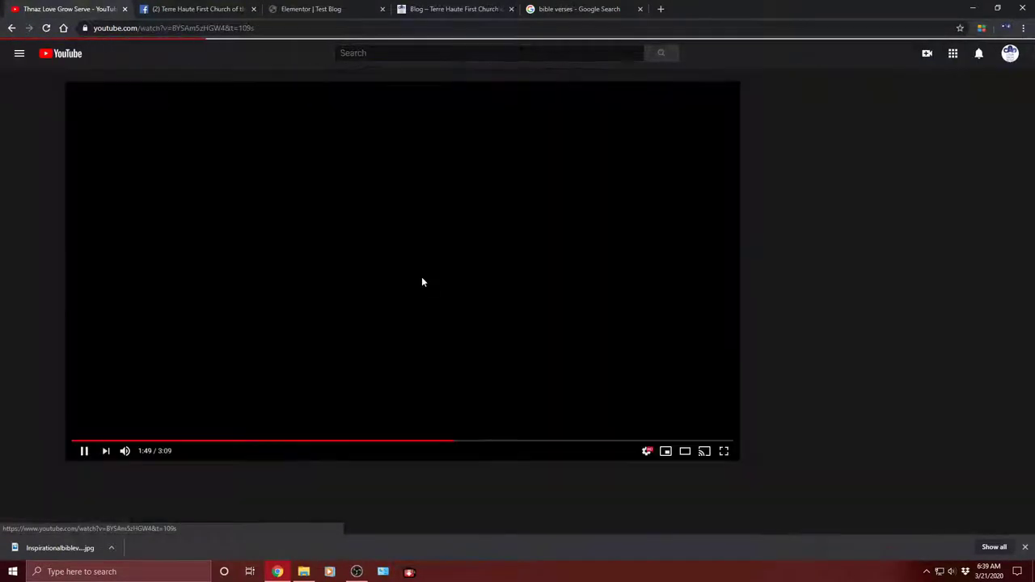
pyautogui.click(81, 451)
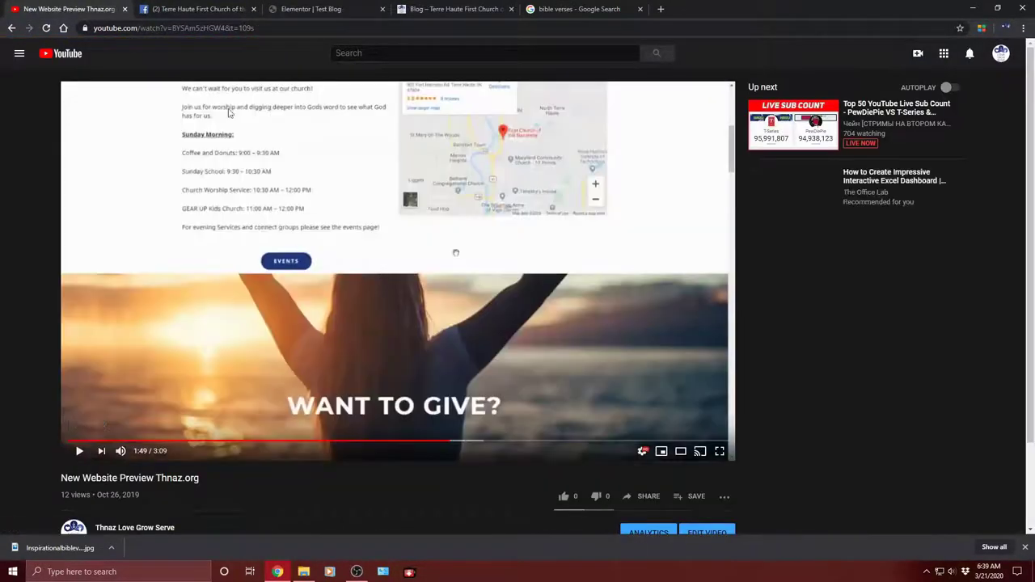
# Step: Copy the video's full web address, then return to the Test Blog editor
pyautogui.click(209, 27)
pyautogui.rightClick(208, 29)
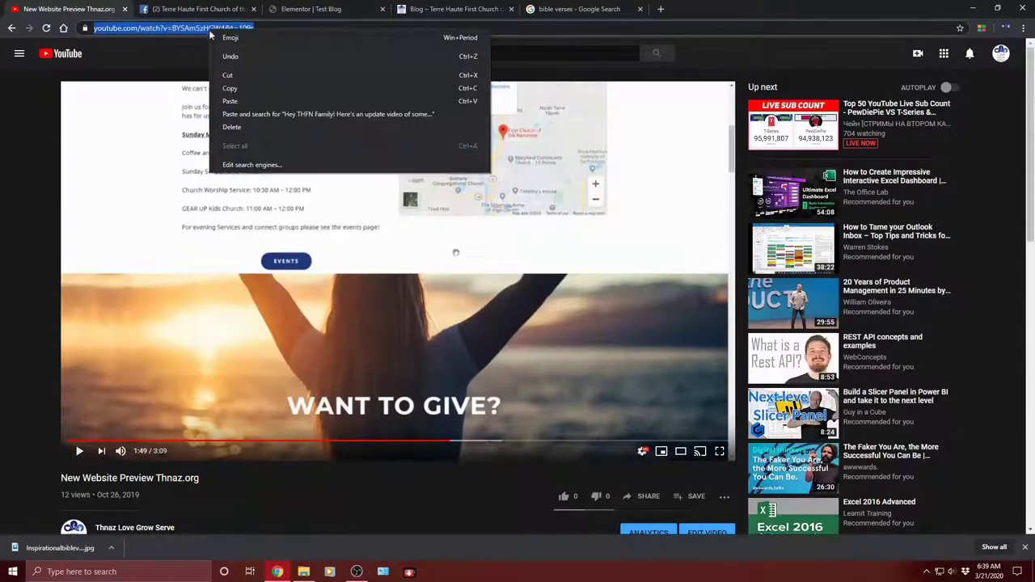
pyautogui.click(235, 92)
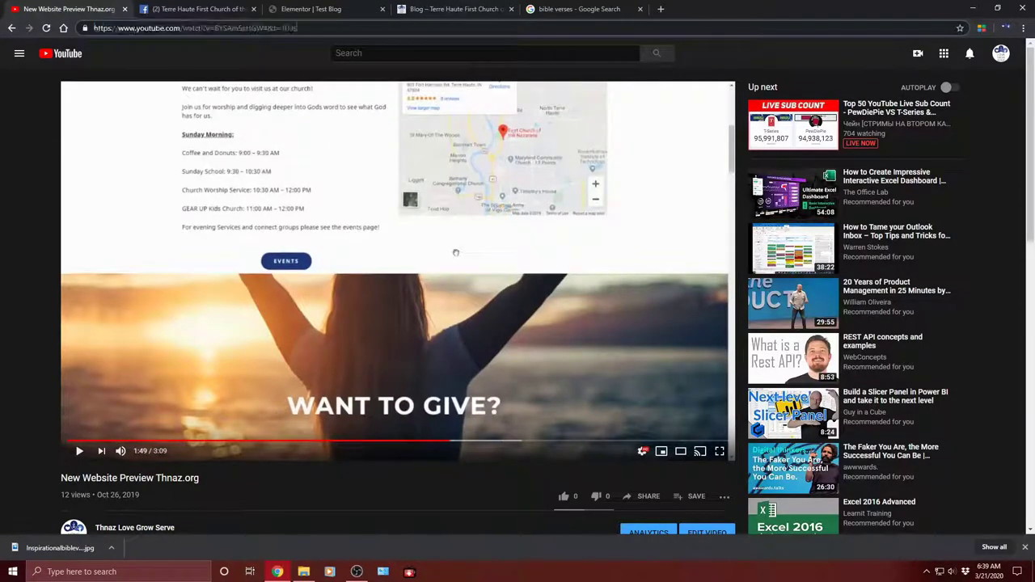
pyautogui.hotkey('ctrl', 'c')
pyautogui.rightClick(128, 32)
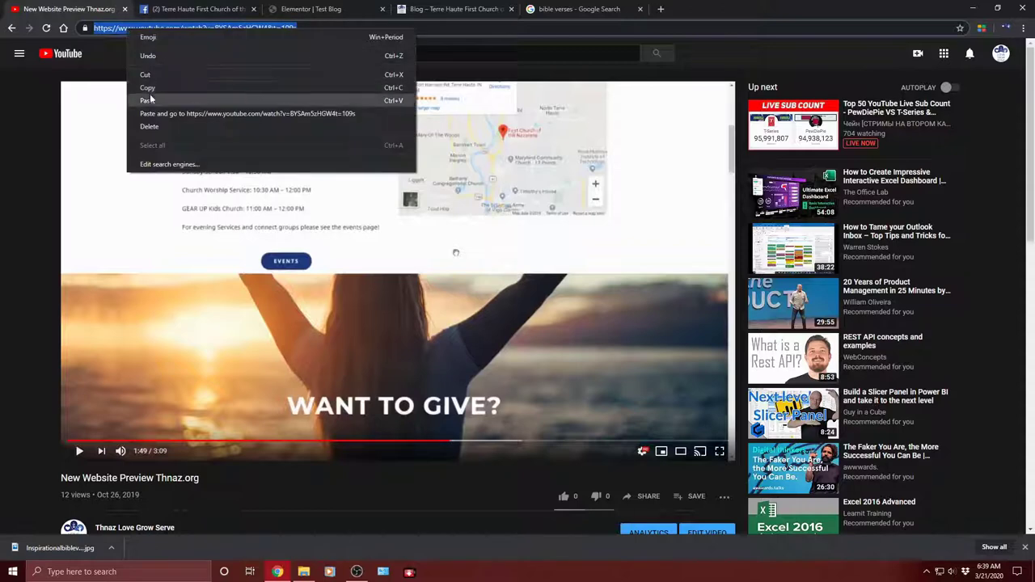
pyautogui.click(152, 94)
pyautogui.click(452, 8)
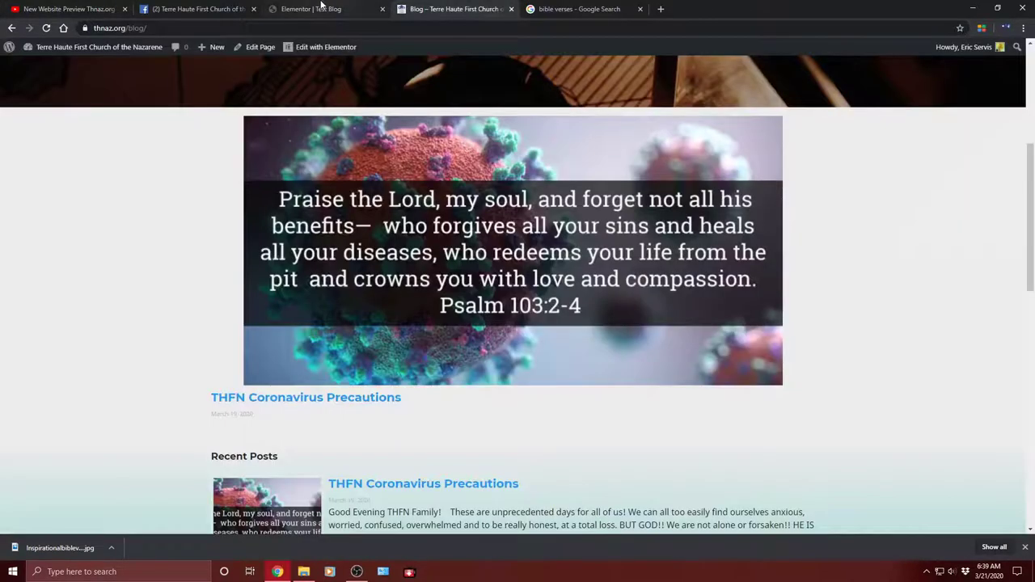
pyautogui.click(324, 9)
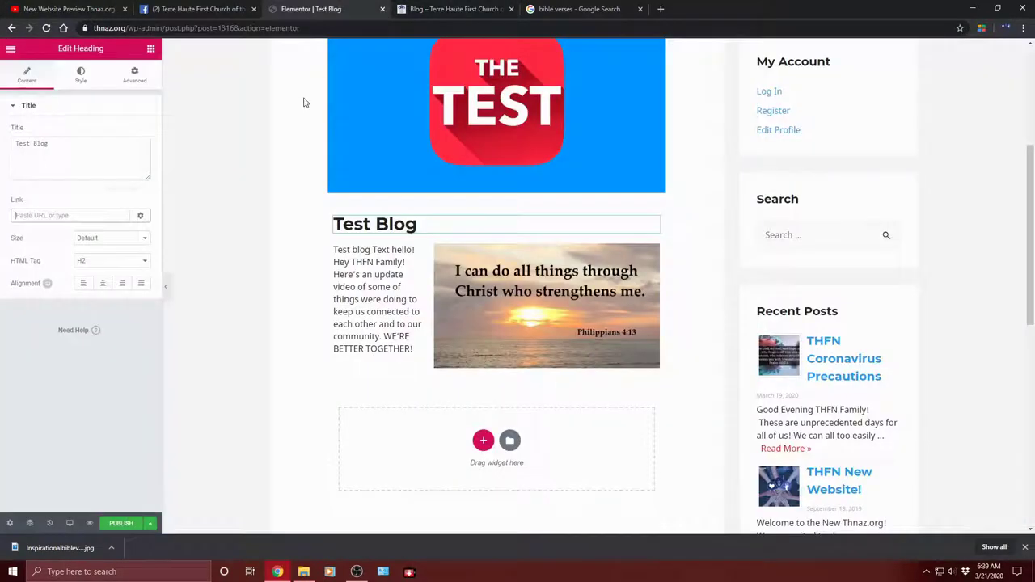
# Step: Paste the YouTube video address as the Test Blog heading's link, then select the verse image
pyautogui.rightClick(38, 215)
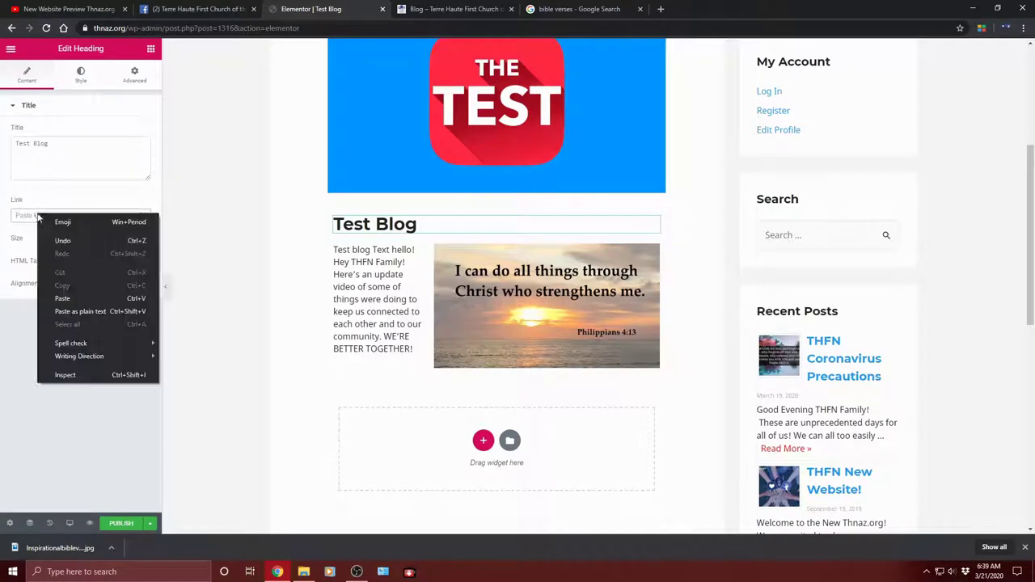
pyautogui.click(77, 310)
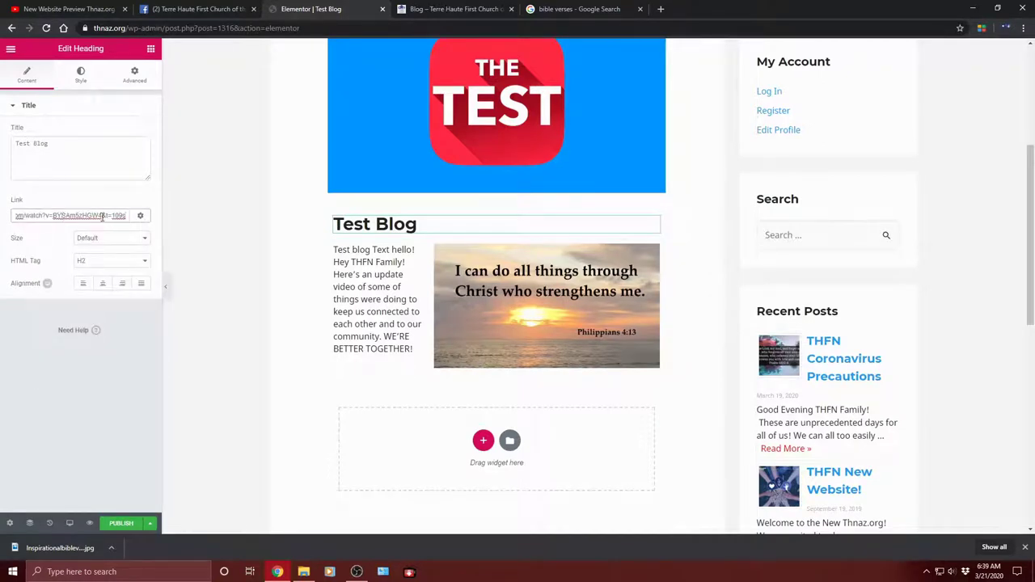
pyautogui.click(54, 243)
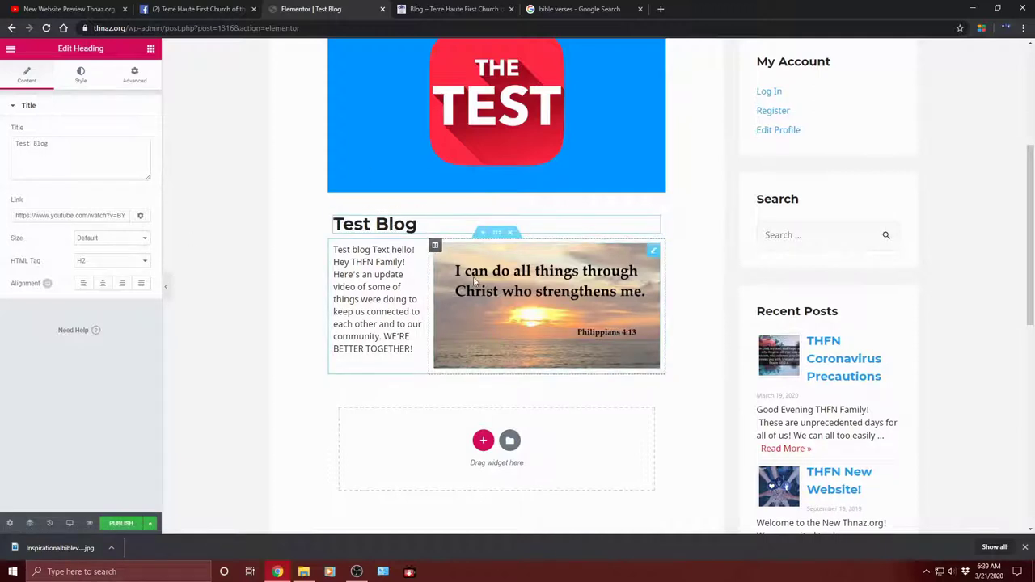
pyautogui.click(555, 310)
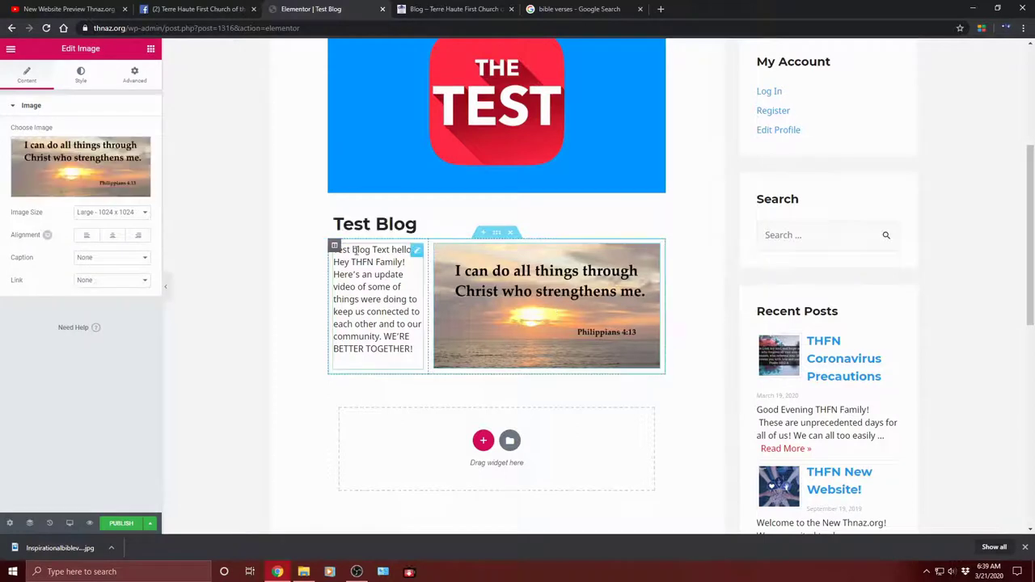
# Step: Set the verse image's Link option to Custom URL and select the blog text block
pyautogui.click(95, 282)
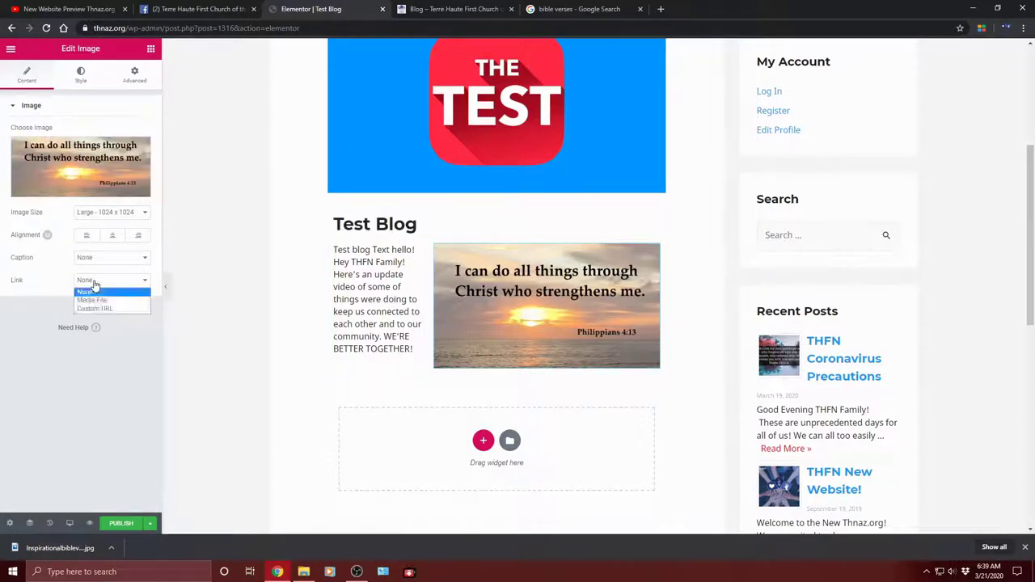
pyautogui.click(100, 309)
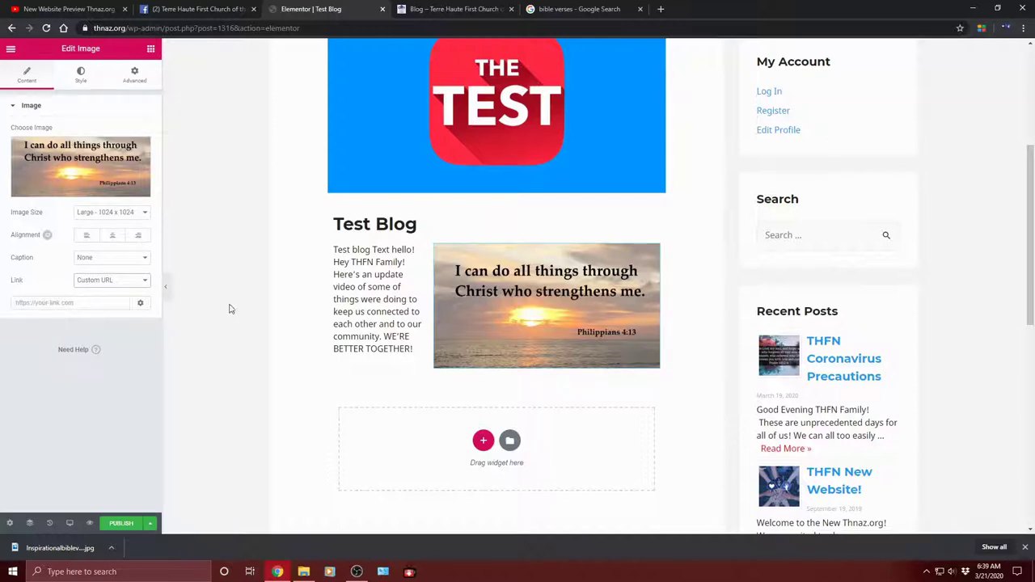
pyautogui.click(348, 290)
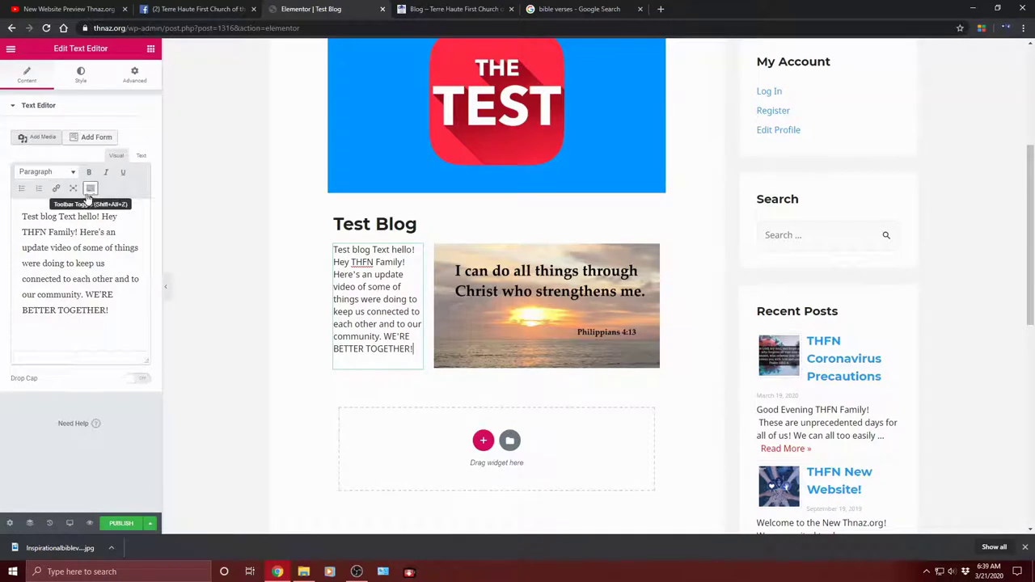
# Step: Copy the YouTube video's web address from its browser tab
pyautogui.click(104, 321)
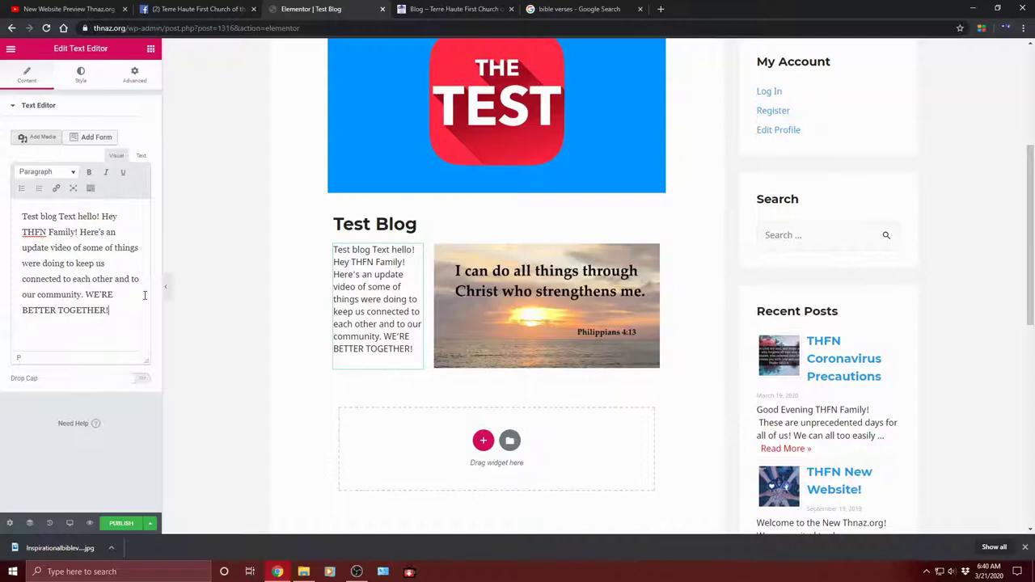
pyautogui.click(71, 9)
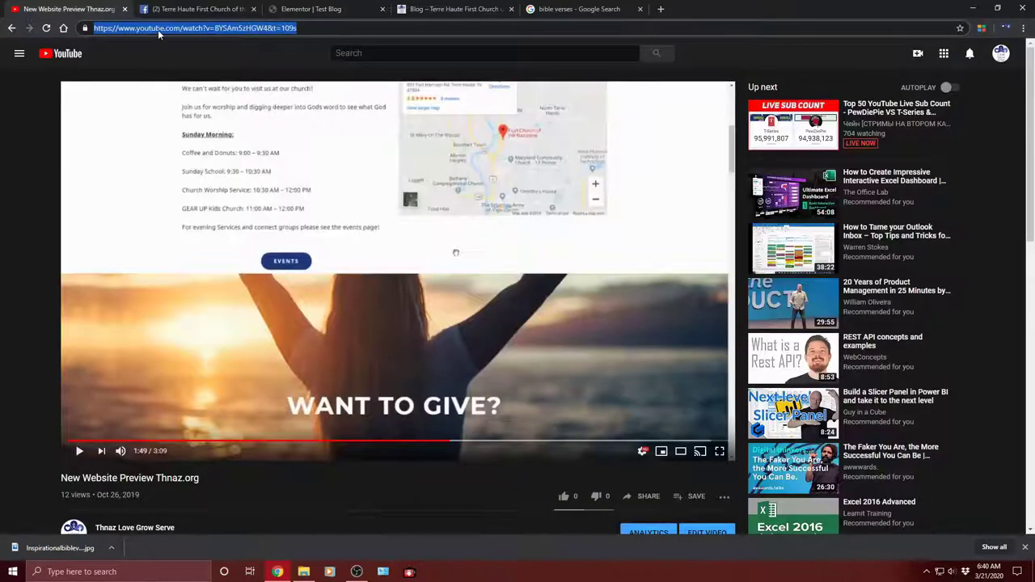
pyautogui.rightClick(158, 29)
pyautogui.click(170, 89)
pyautogui.click(449, 9)
pyautogui.click(315, 9)
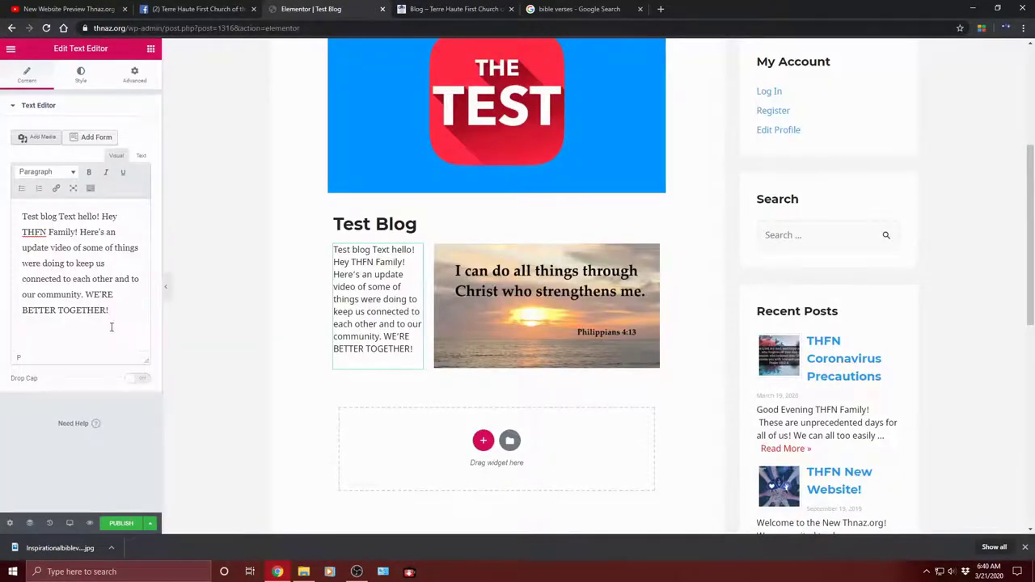
# Step: On a new line, insert a 'New Website Teaser' link to the YouTube video, opening in a new tab
pyautogui.press('Return')
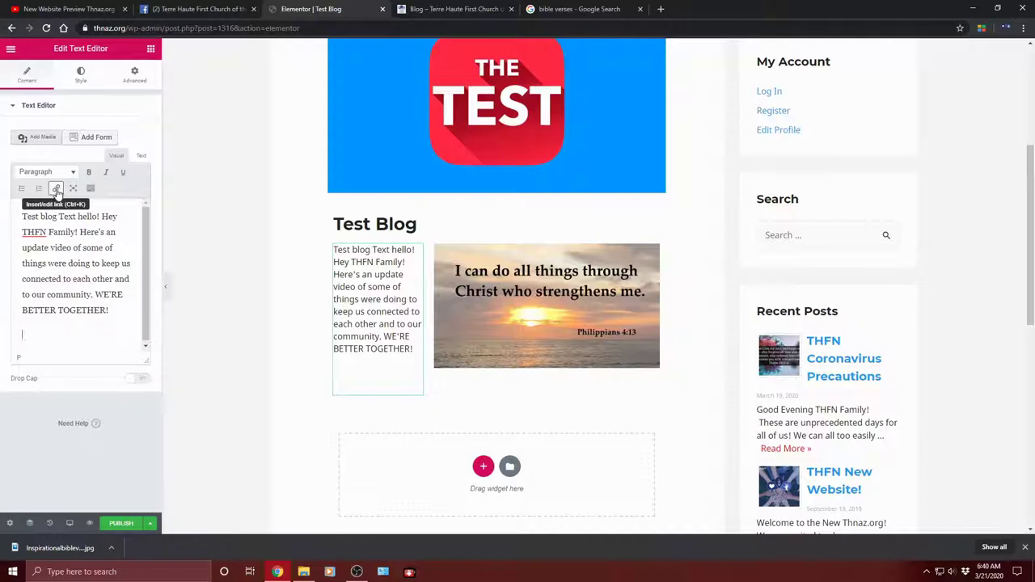
pyautogui.click(57, 192)
pyautogui.rightClick(65, 315)
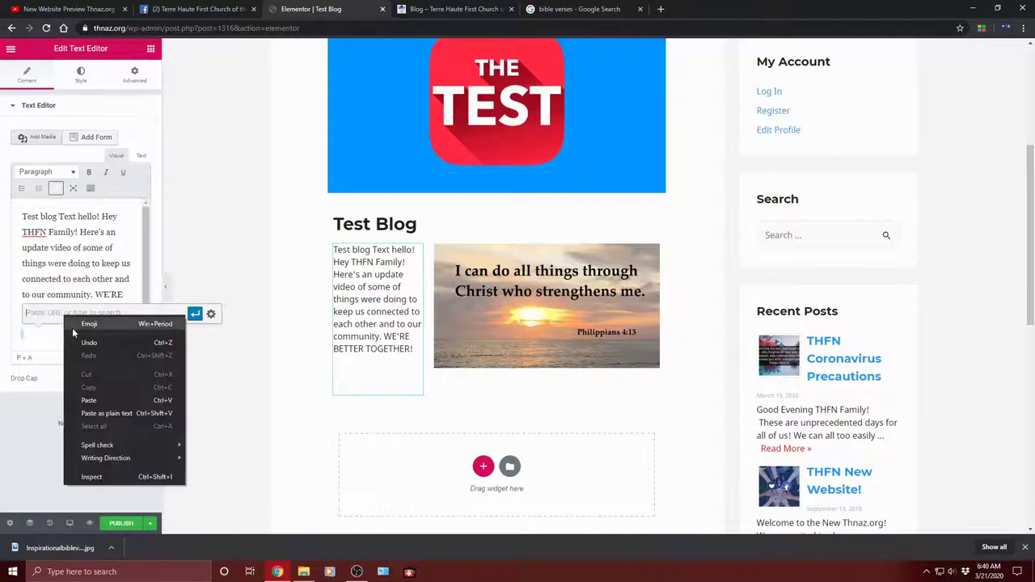
pyautogui.click(111, 403)
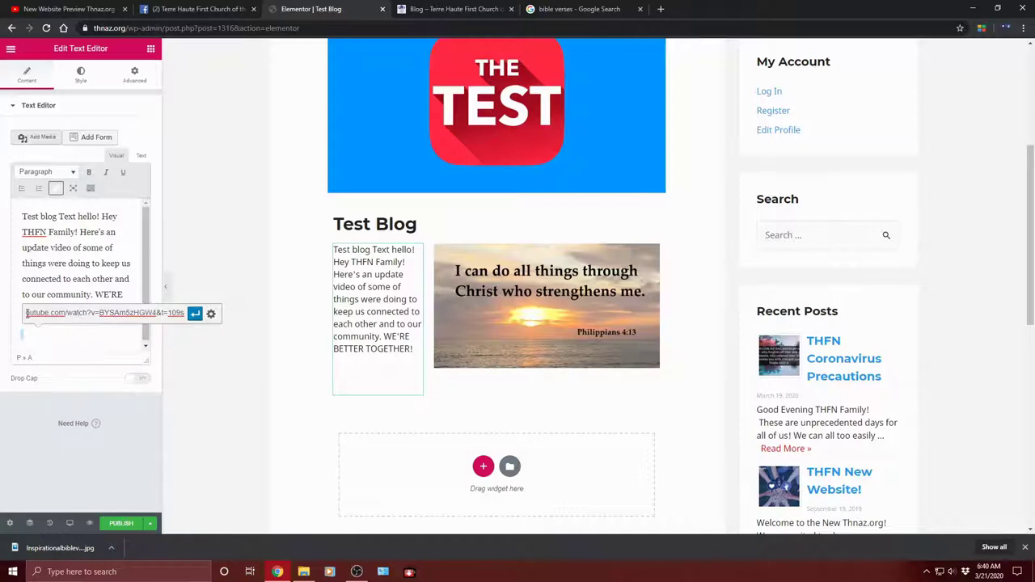
pyautogui.click(212, 315)
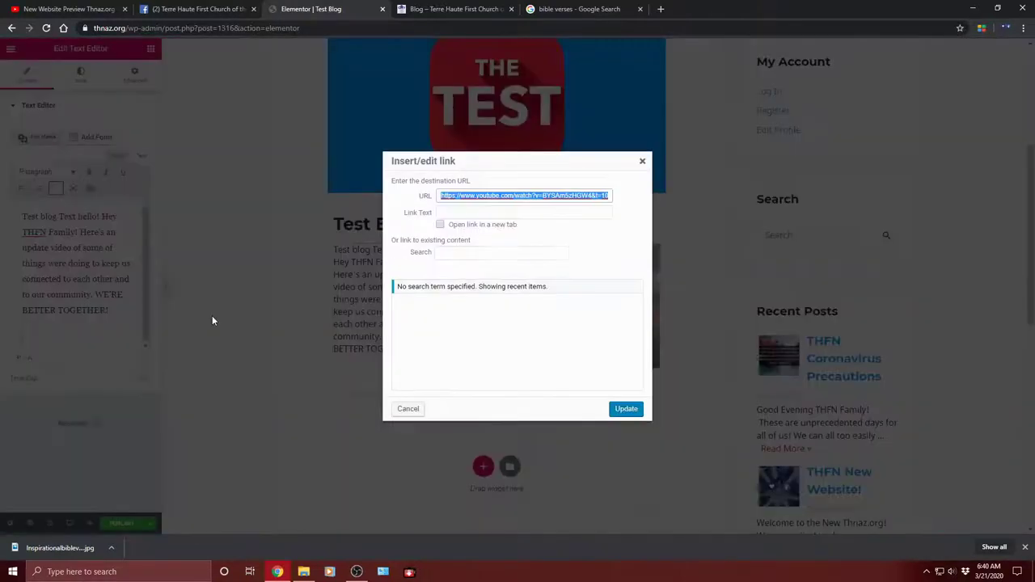
pyautogui.click(464, 212)
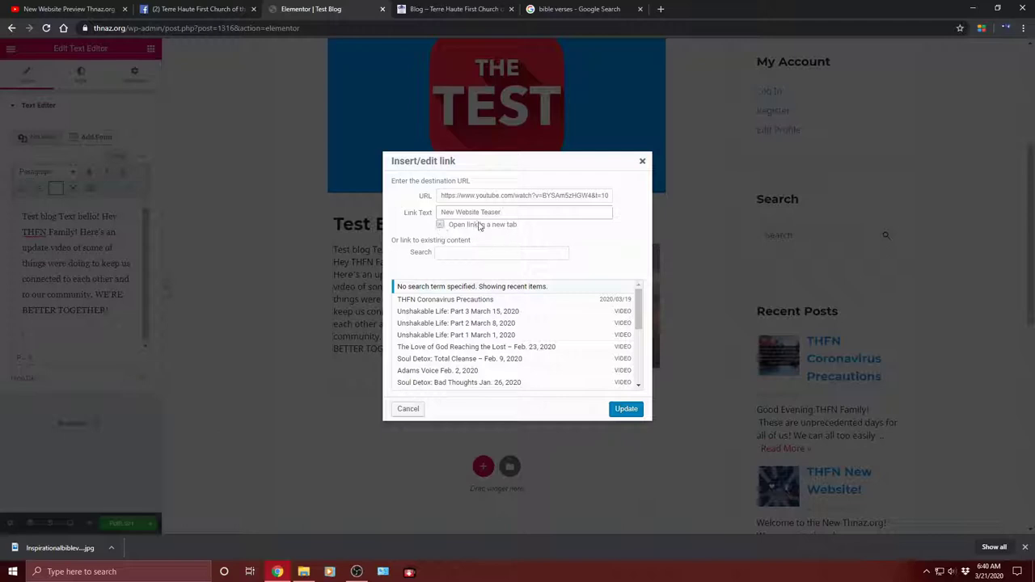
pyautogui.click(440, 225)
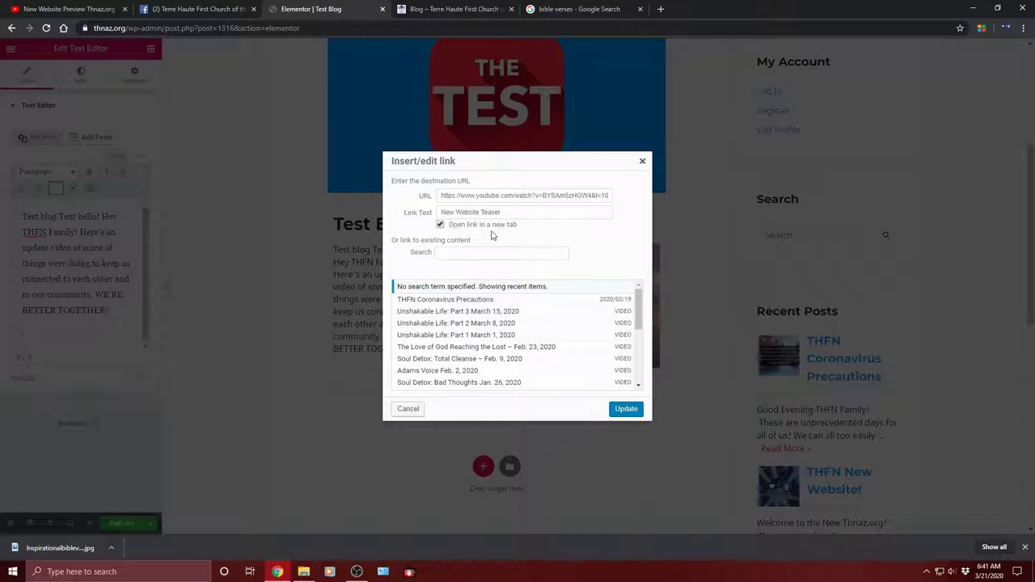
pyautogui.click(623, 409)
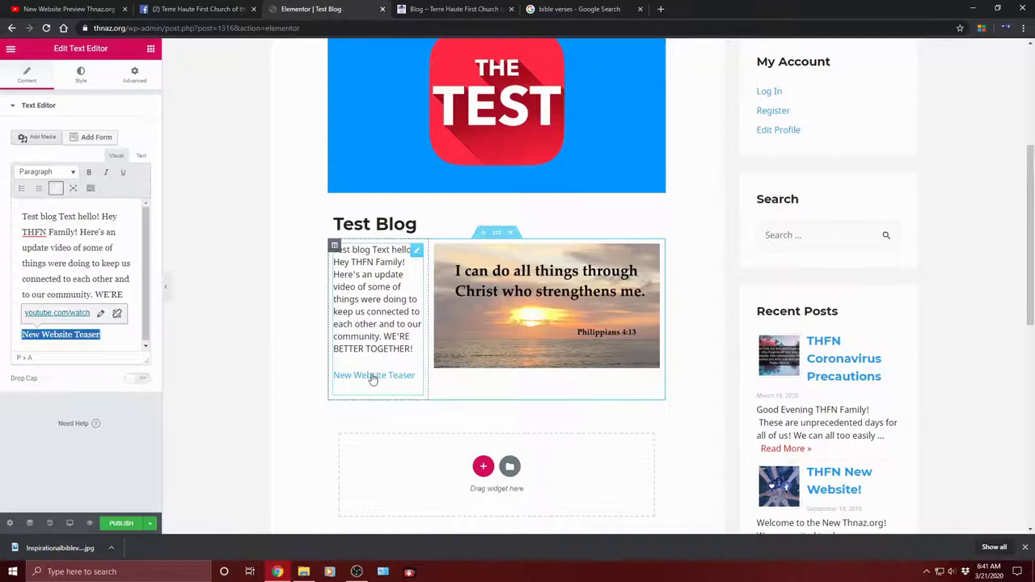
# Step: Add a one-column section below the blog block and drop a Text Editor widget with Lorem ipsum into it
pyautogui.scroll(-2, 366, 300)
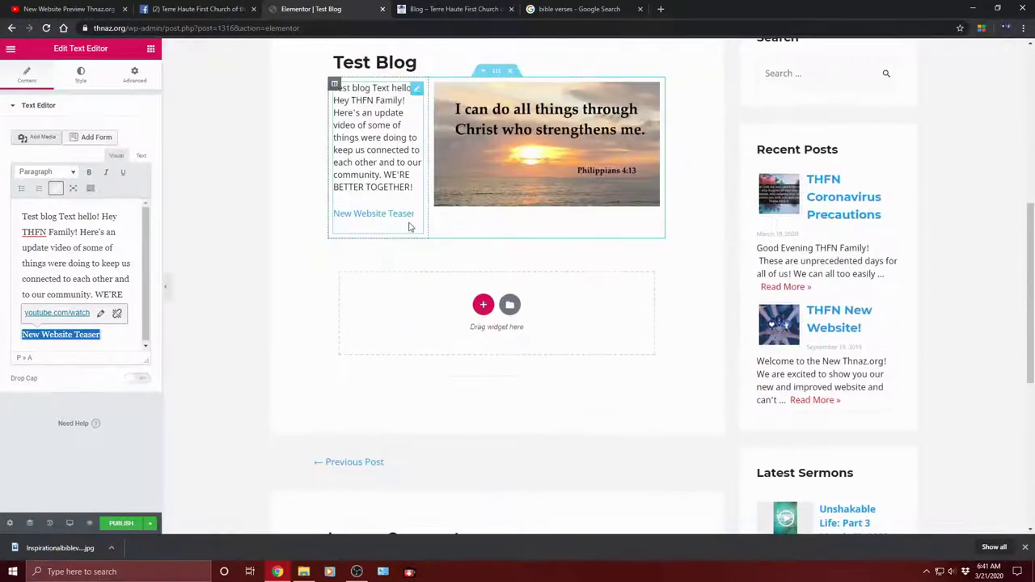
pyautogui.scroll(1, 559, 218)
pyautogui.click(483, 358)
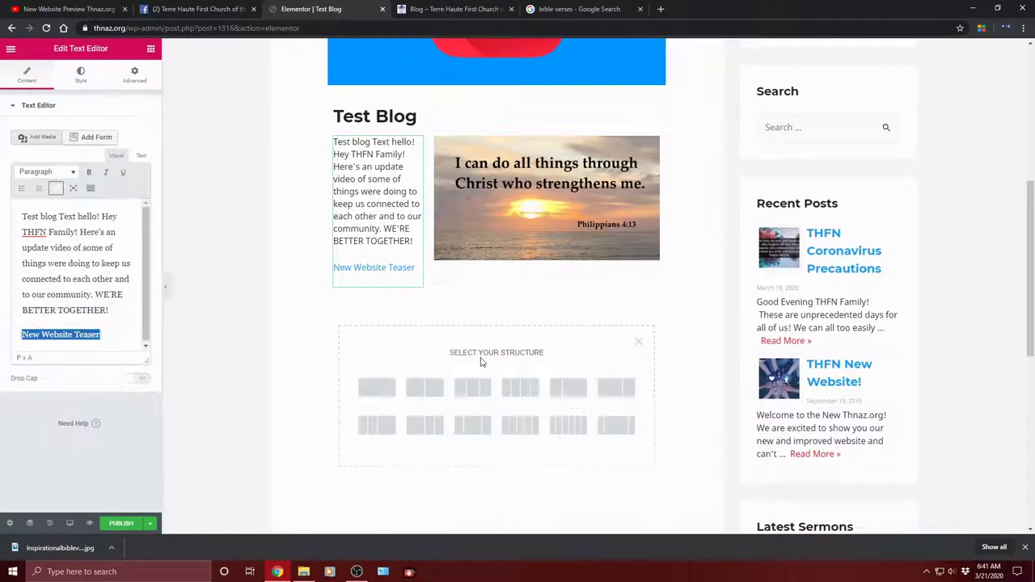
pyautogui.click(377, 388)
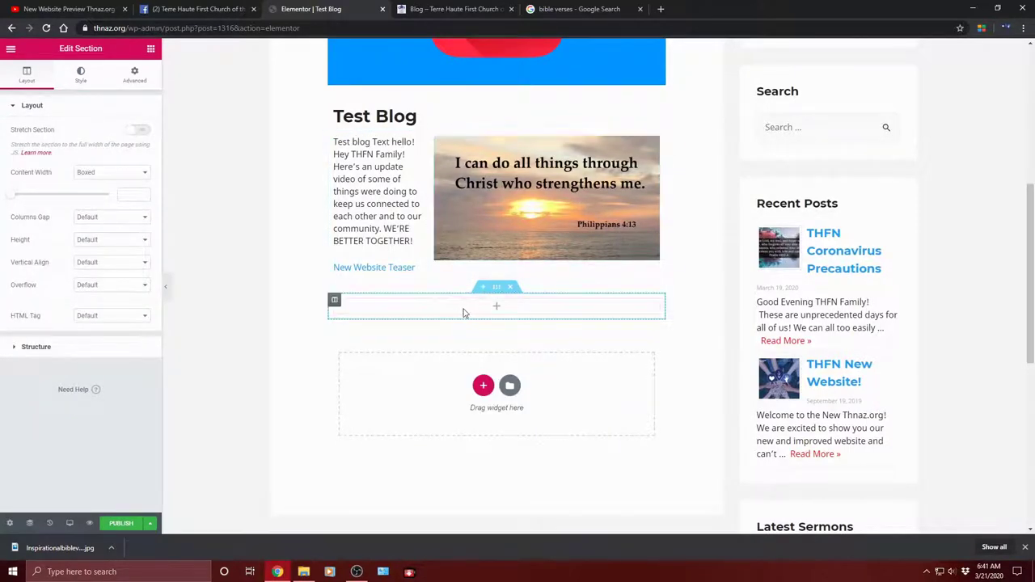
pyautogui.click(473, 310)
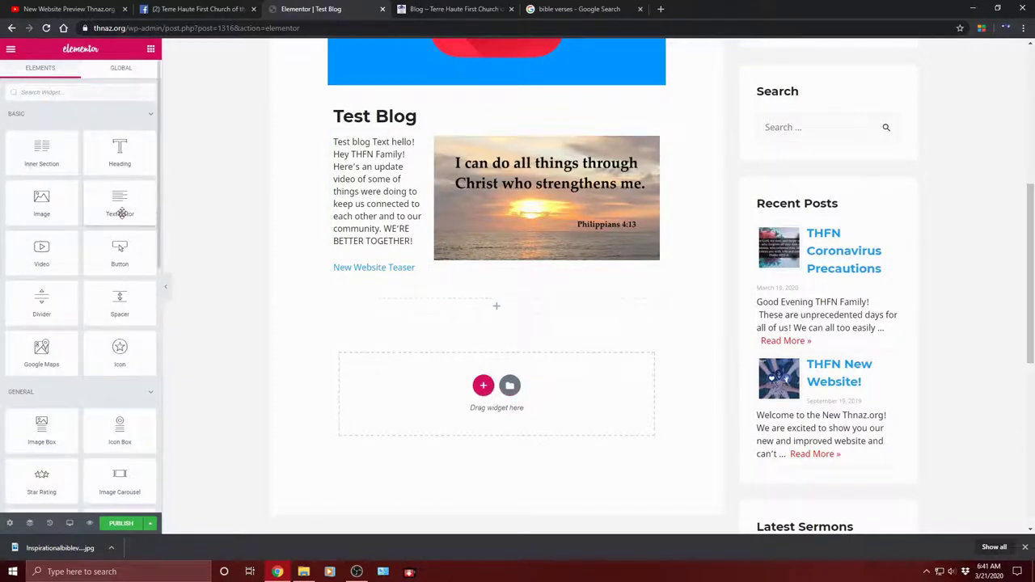
pyautogui.moveTo(121, 210); pyautogui.dragTo(499, 334)
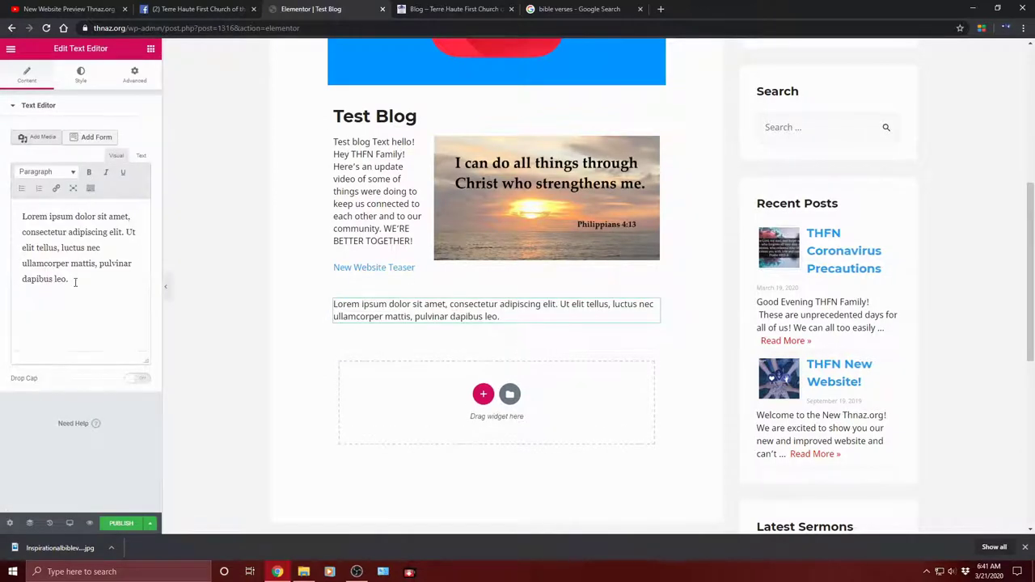
pyautogui.moveTo(74, 283); pyautogui.dragTo(1, 203)
pyautogui.click(89, 292)
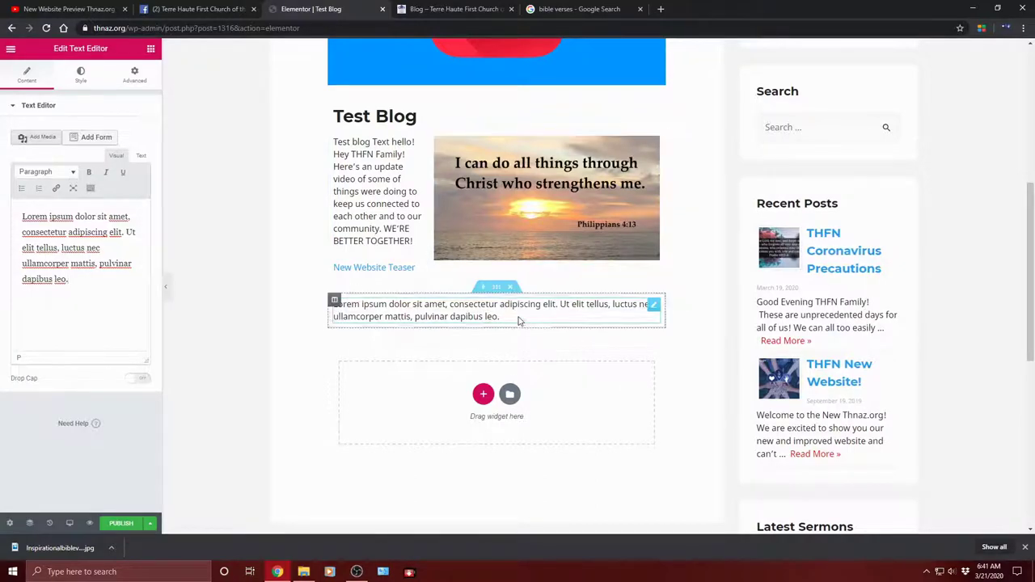
# Step: Search the web for 'blog' and open the 'What is a Blog?' article
pyautogui.click(579, 9)
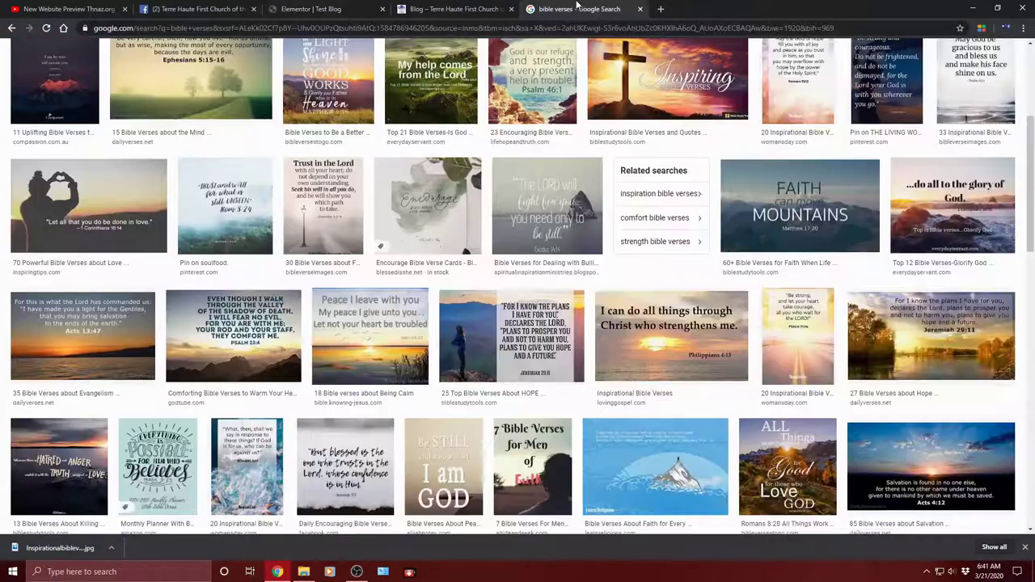
pyautogui.scroll(3, 426, 125)
pyautogui.moveTo(233, 61); pyautogui.dragTo(30, 39)
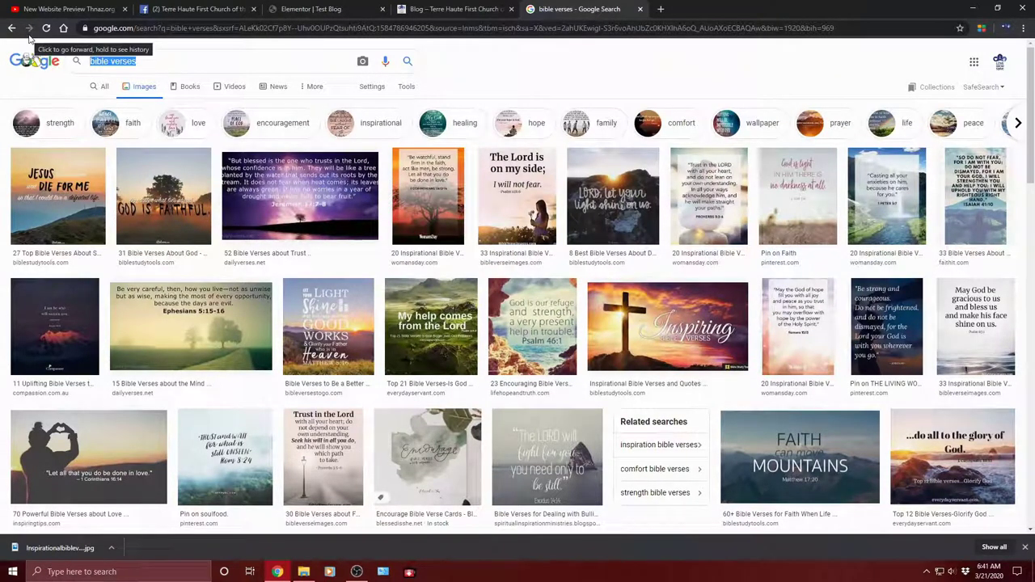
pyautogui.write('bile')
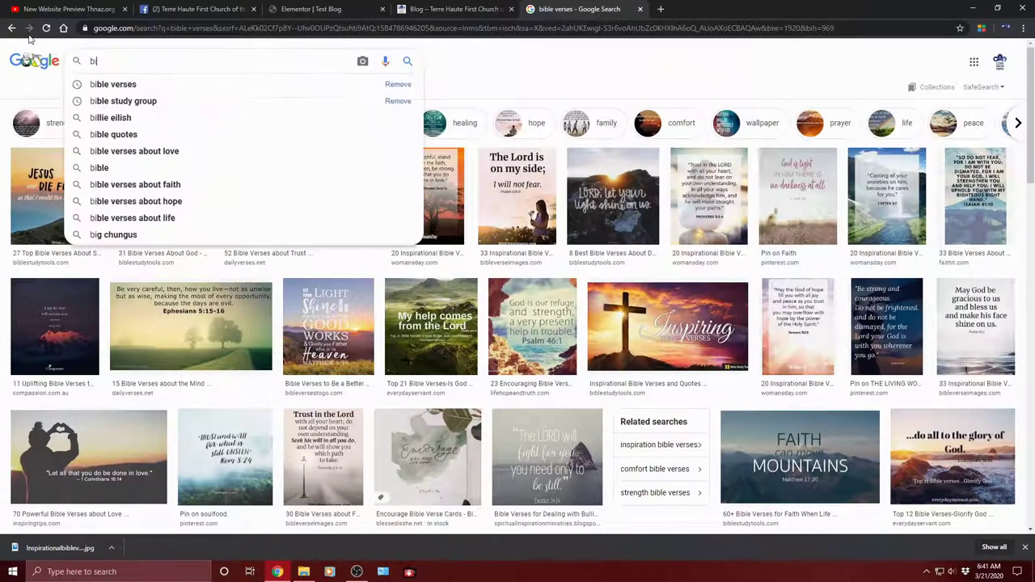
pyautogui.press('BackSpace')
pyautogui.press('BackSpace')
pyautogui.press('BackSpace')
pyautogui.press('BackSpace')
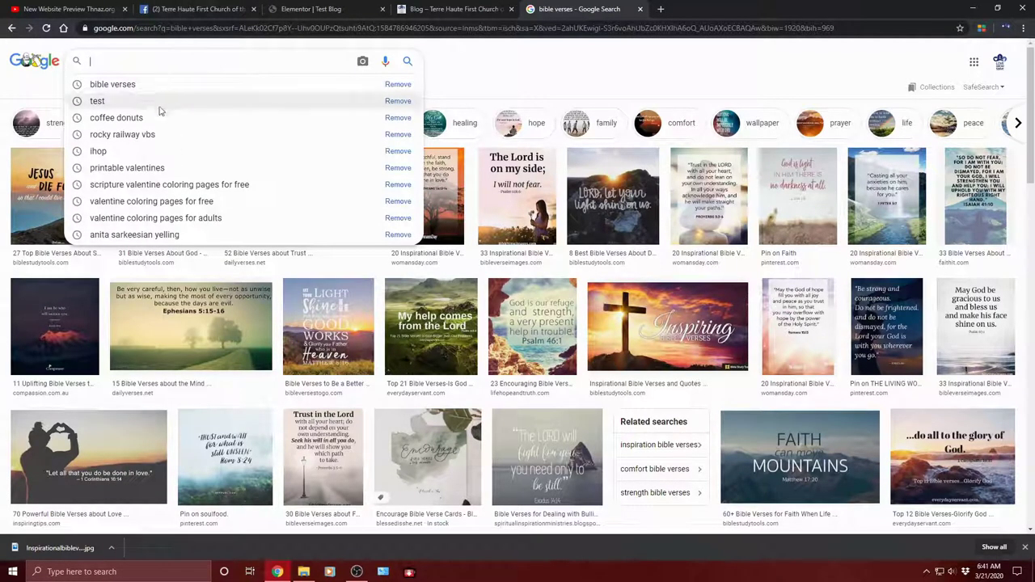
pyautogui.write('blog')
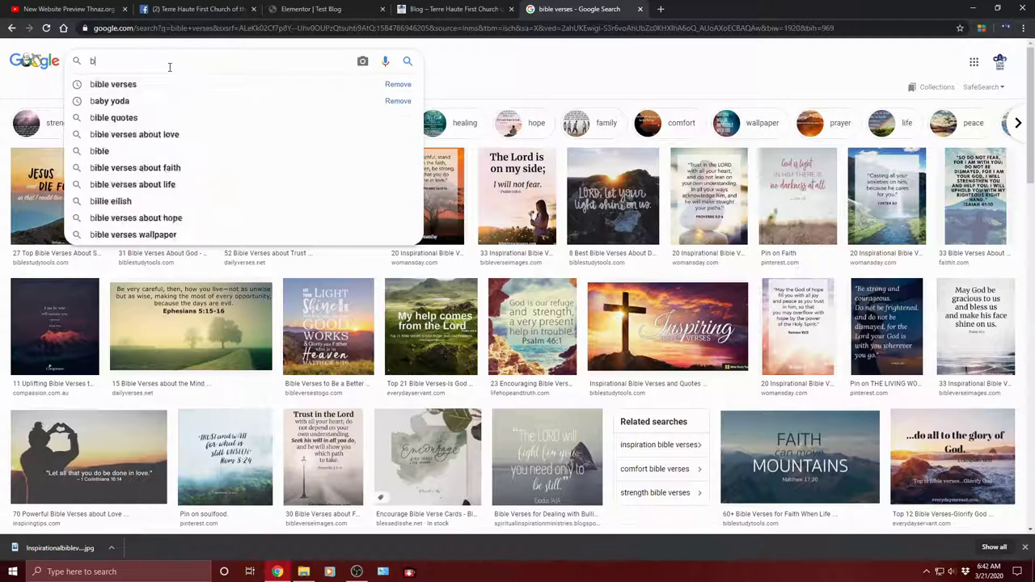
pyautogui.press('Return')
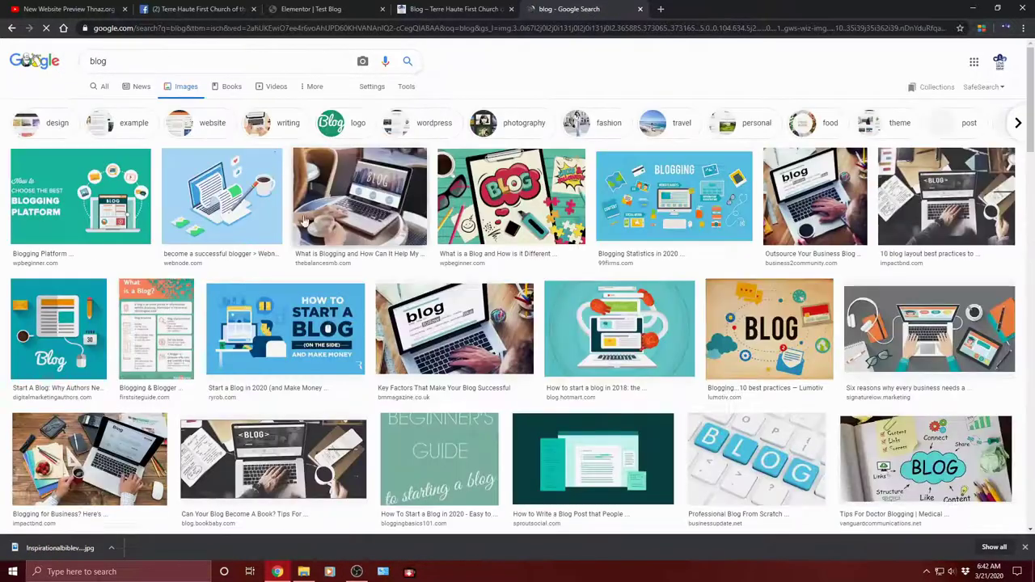
pyautogui.click(102, 88)
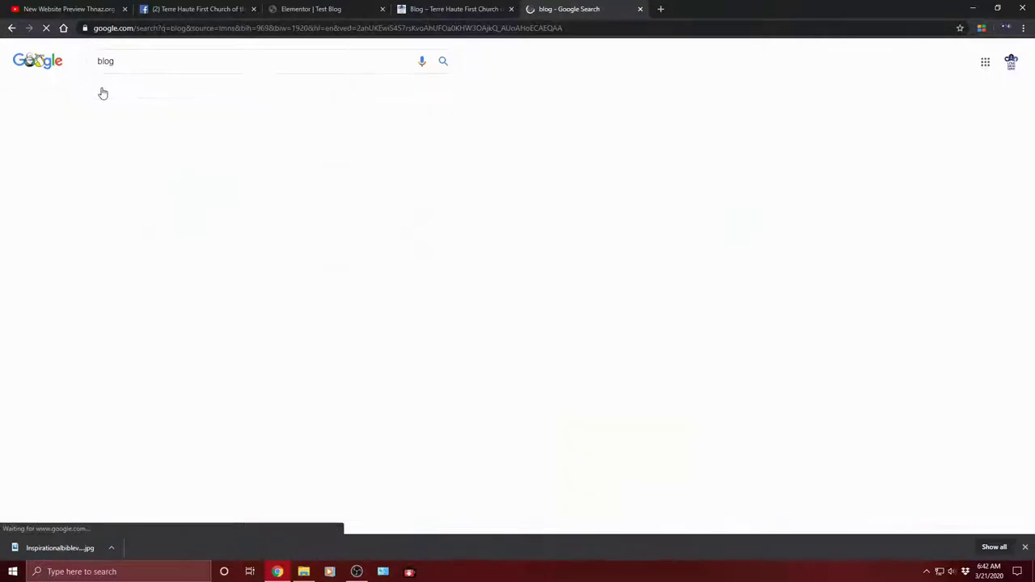
pyautogui.scroll(-4, 214, 209)
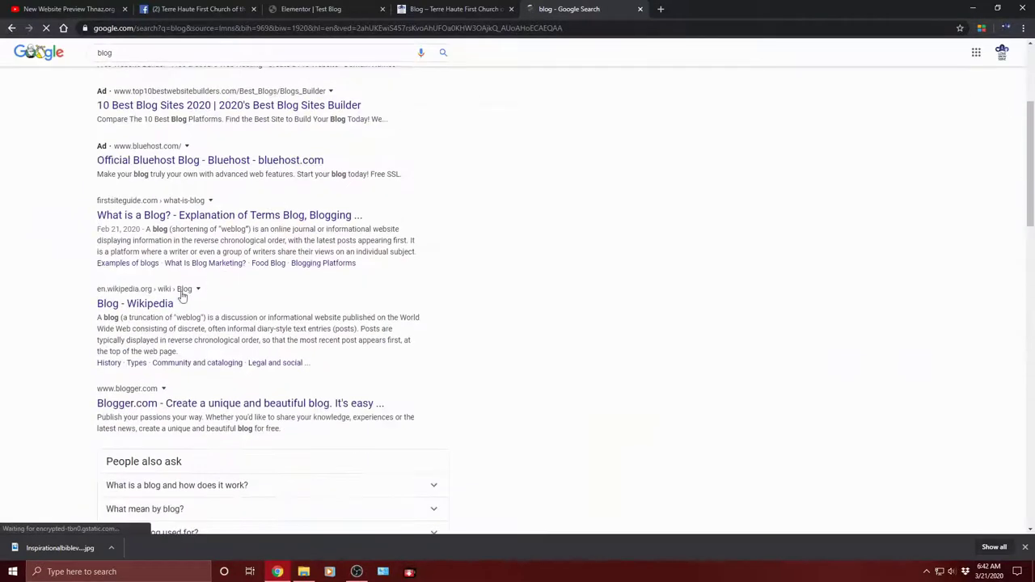
pyautogui.scroll(-3, 232, 227)
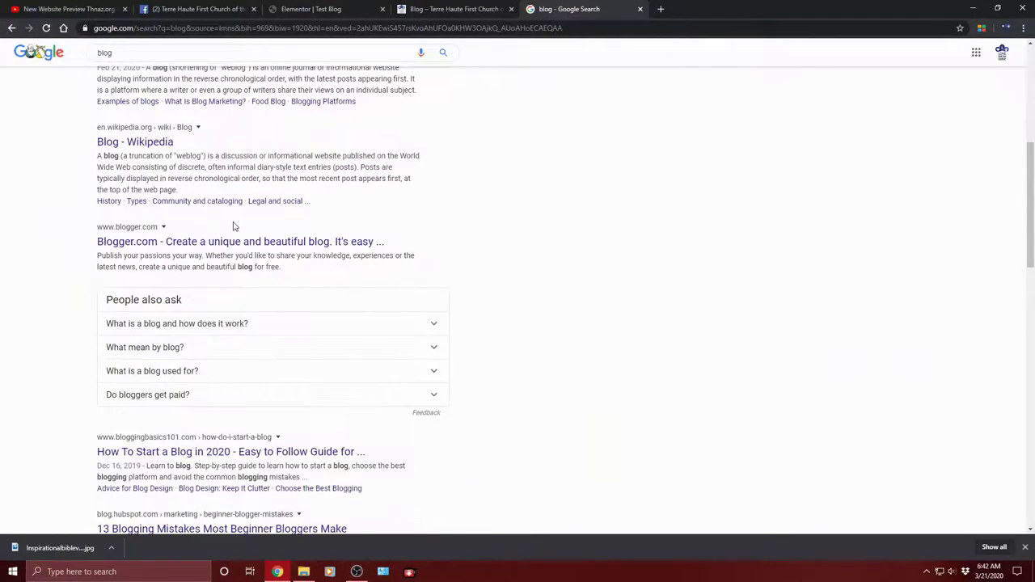
pyautogui.scroll(2, 213, 210)
pyautogui.click(208, 162)
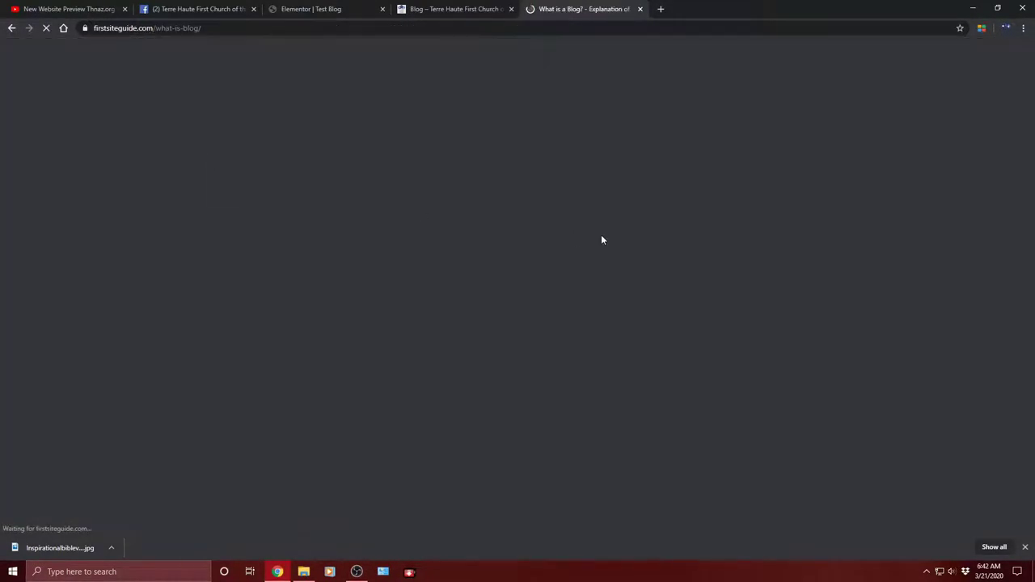
# Step: Copy the paragraphs on the purpose of a blog and return to the Elementor Test Blog tab
pyautogui.scroll(-5, 546, 194)
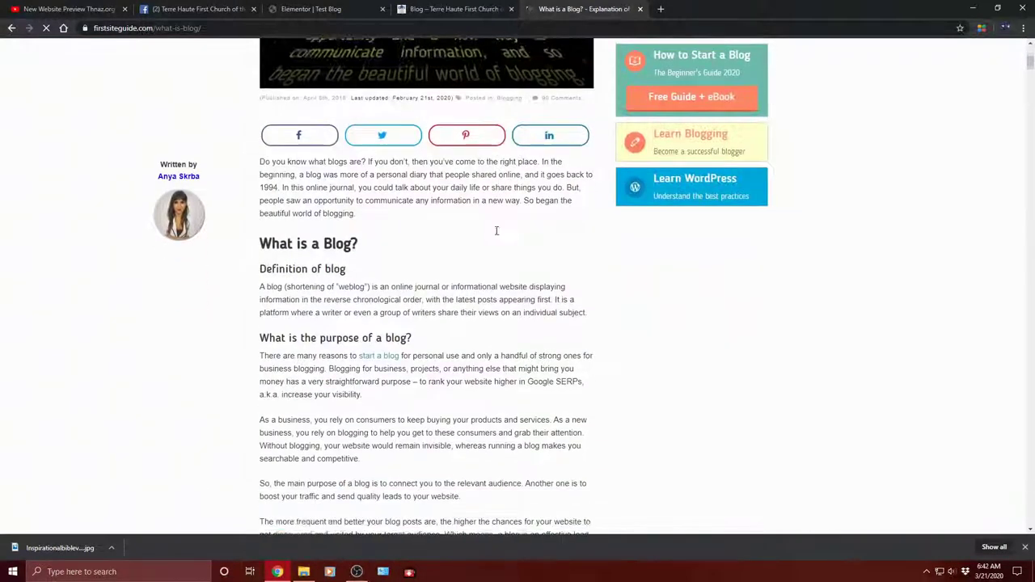
pyautogui.scroll(-3, 353, 319)
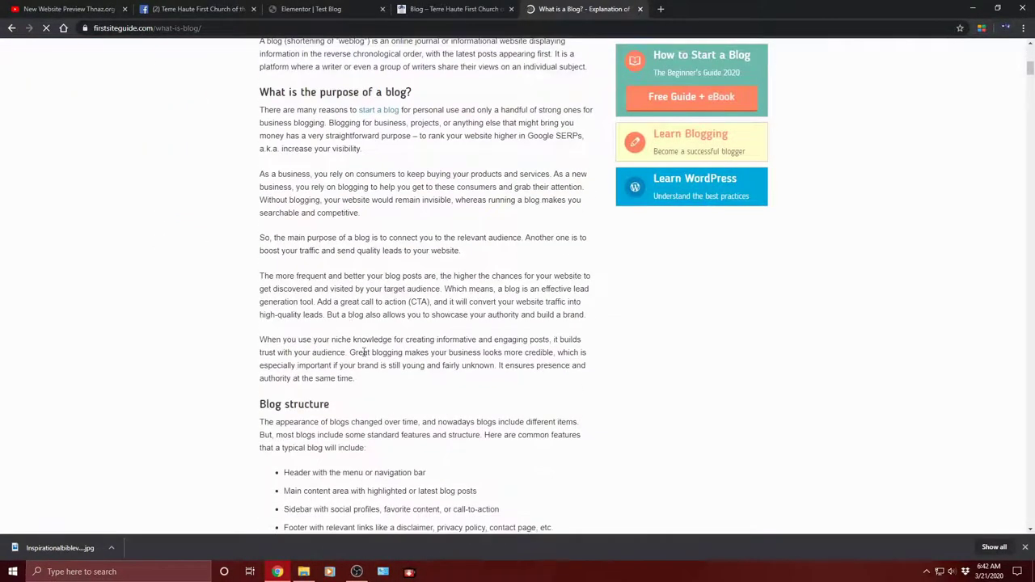
pyautogui.moveTo(370, 390); pyautogui.dragTo(257, 226)
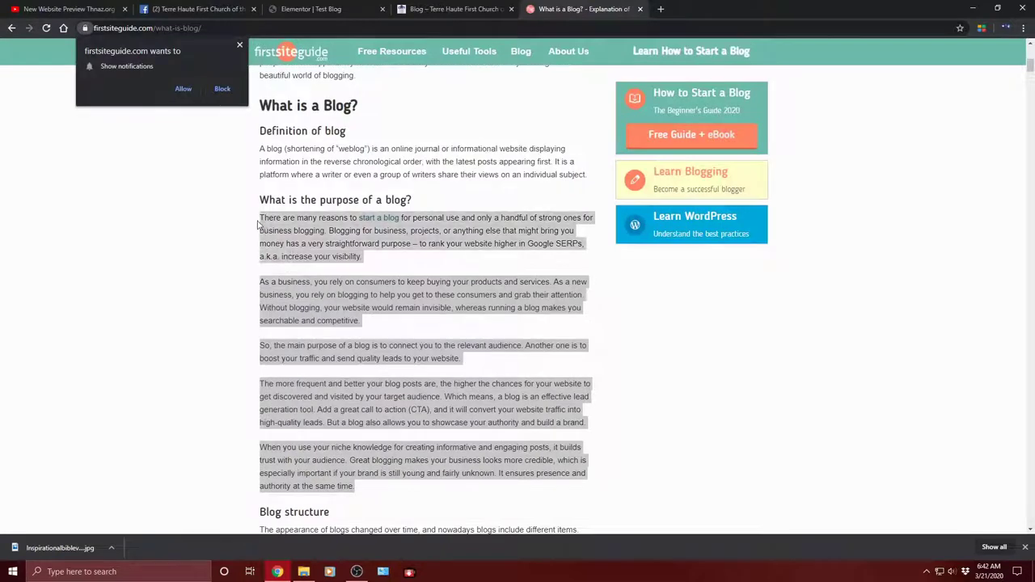
pyautogui.rightClick(263, 220)
pyautogui.click(296, 231)
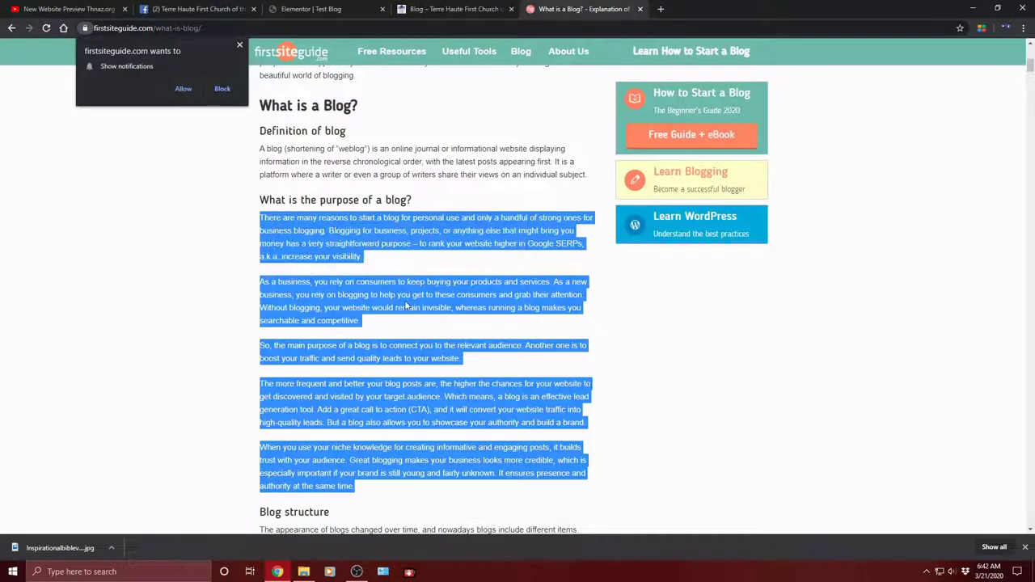
pyautogui.click(65, 9)
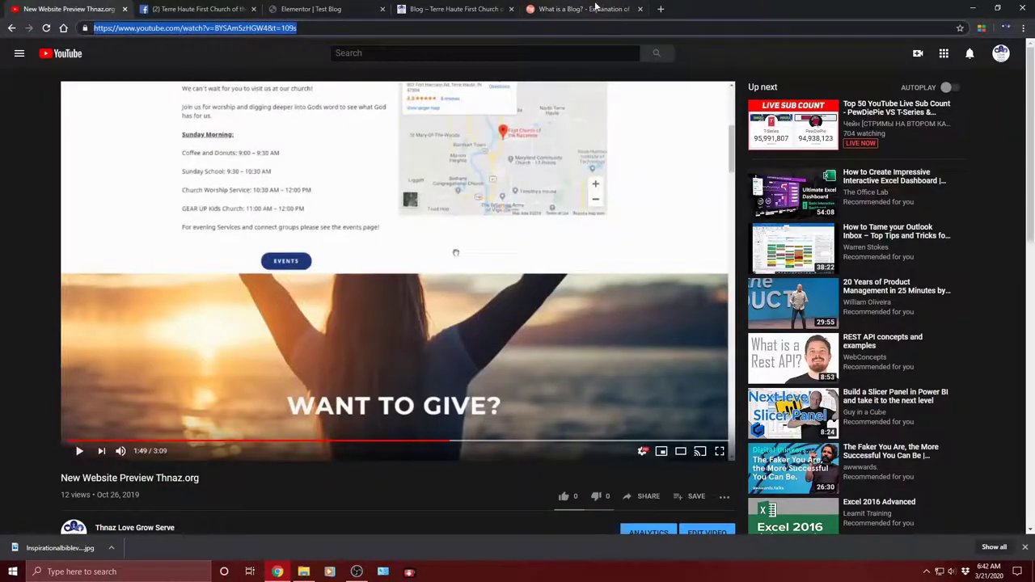
pyautogui.click(485, 7)
pyautogui.click(352, 8)
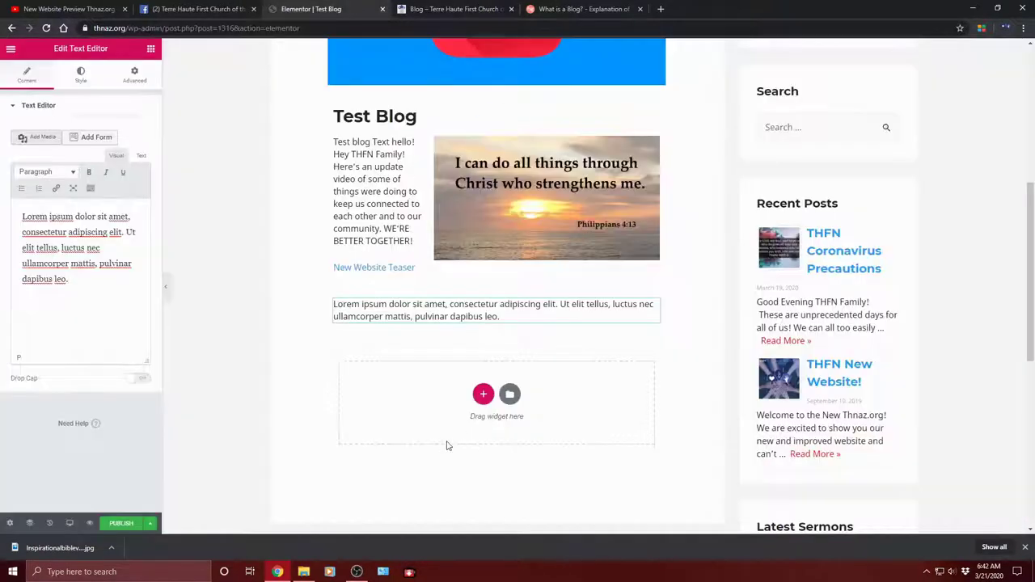
# Step: Replace the Lorem ipsum placeholder with the copied blog-purpose paragraphs
pyautogui.click(502, 318)
pyautogui.moveTo(502, 318); pyautogui.dragTo(332, 305)
pyautogui.rightClick(370, 315)
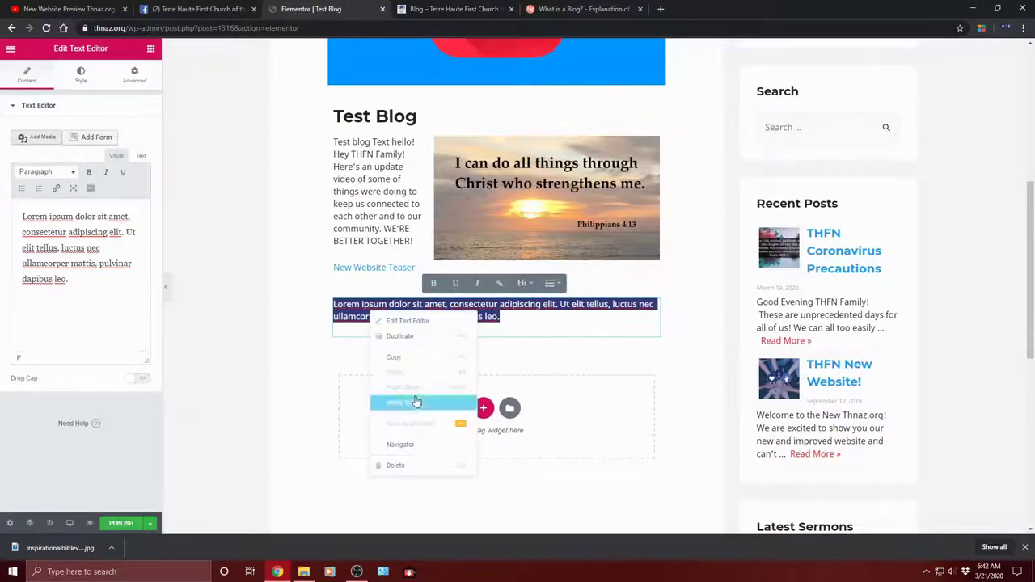
pyautogui.click(356, 316)
pyautogui.moveTo(72, 282); pyautogui.dragTo(4, 214)
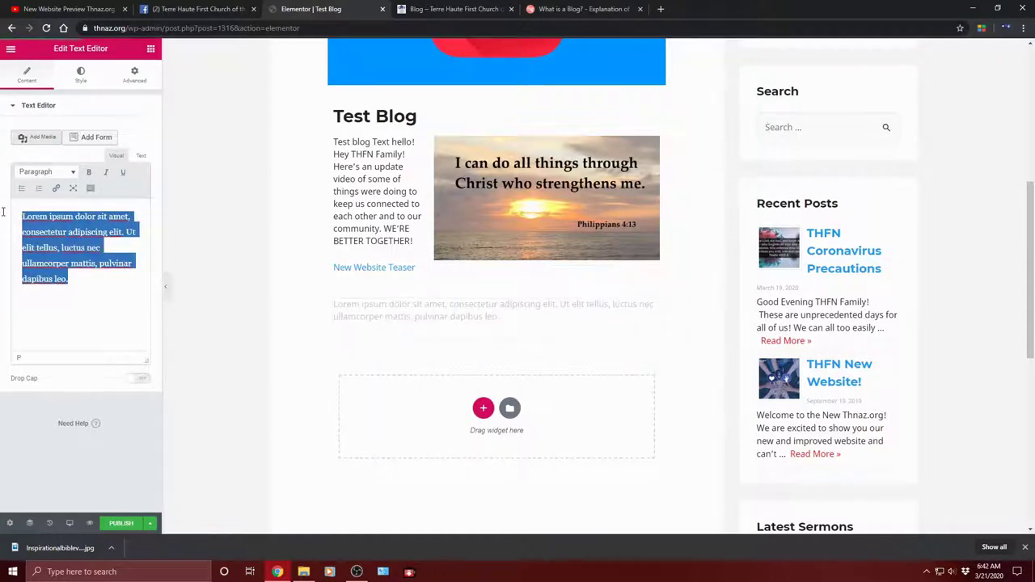
pyautogui.rightClick(47, 235)
pyautogui.click(75, 303)
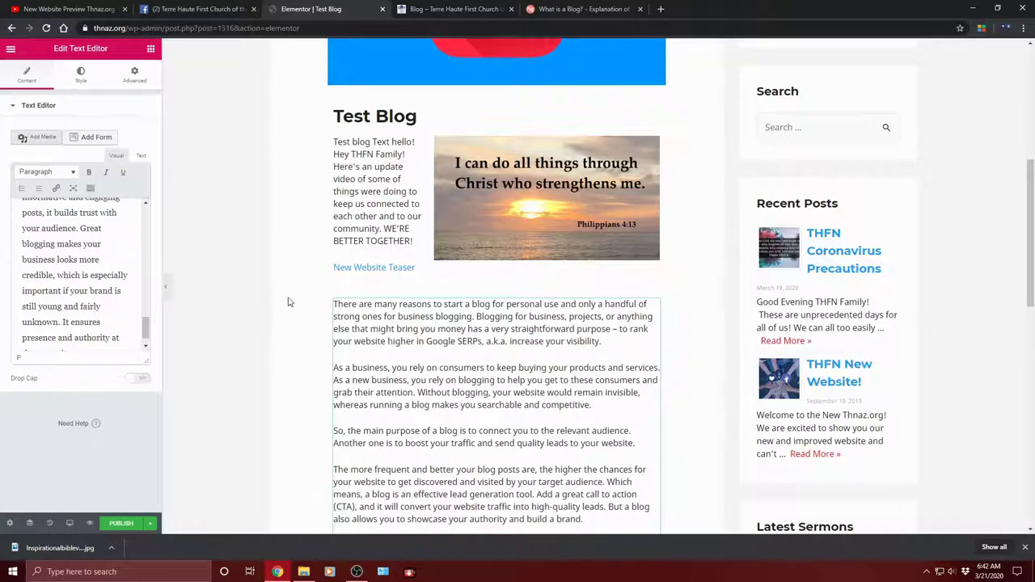
# Step: Restore the missing 'T' in 'There are many reasons' and indent each paragraph
pyautogui.click(373, 305)
pyautogui.scroll(-2, 356, 267)
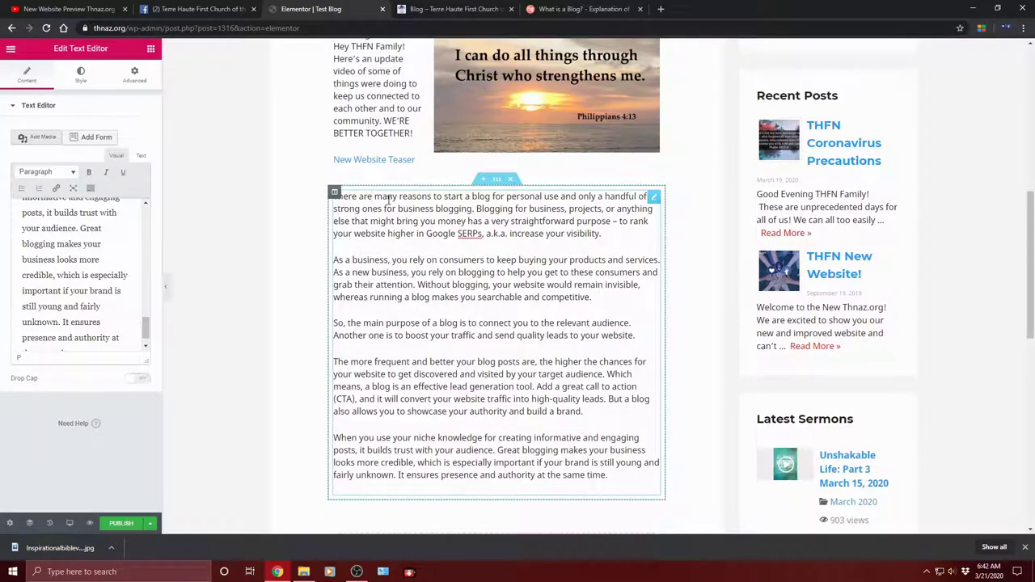
pyautogui.write('T')
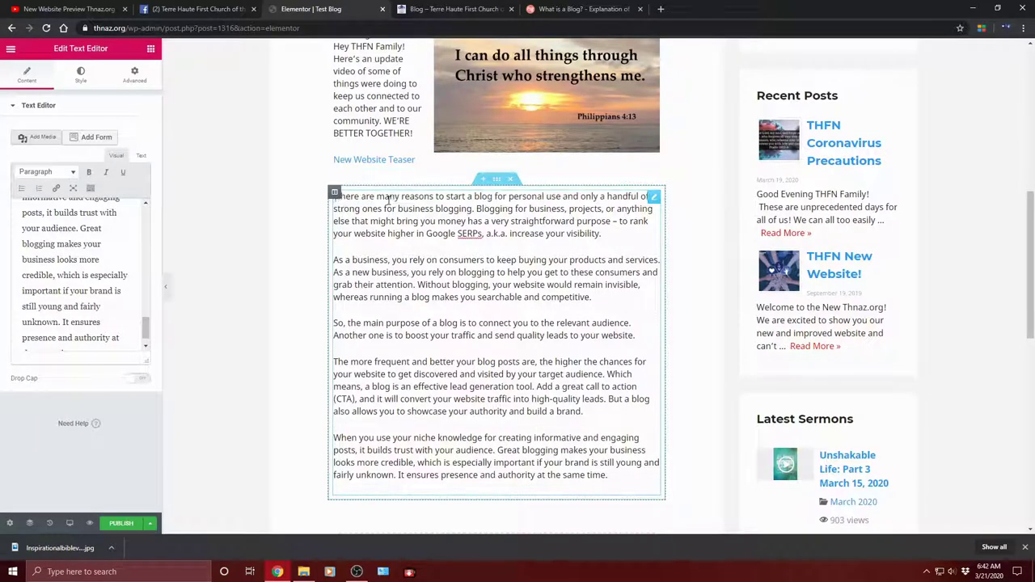
pyautogui.moveTo(146, 326); pyautogui.dragTo(143, 212)
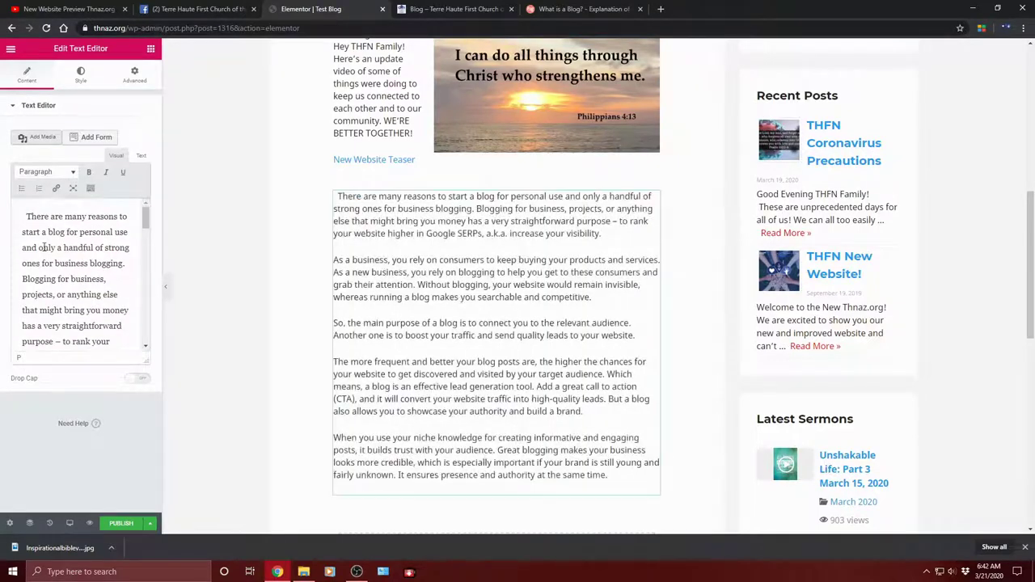
pyautogui.scroll(-3, 32, 227)
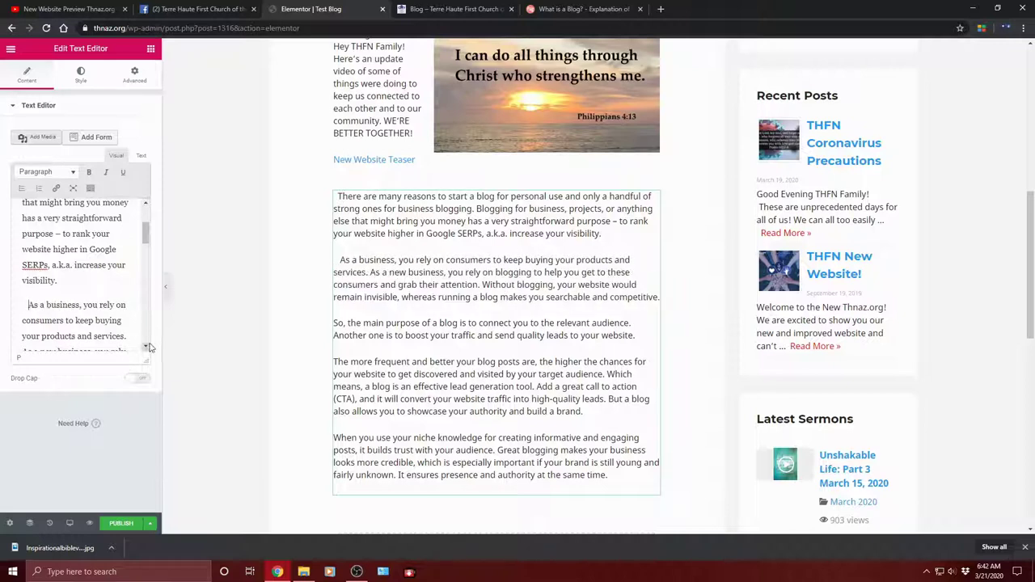
pyautogui.scroll(-5, 149, 346)
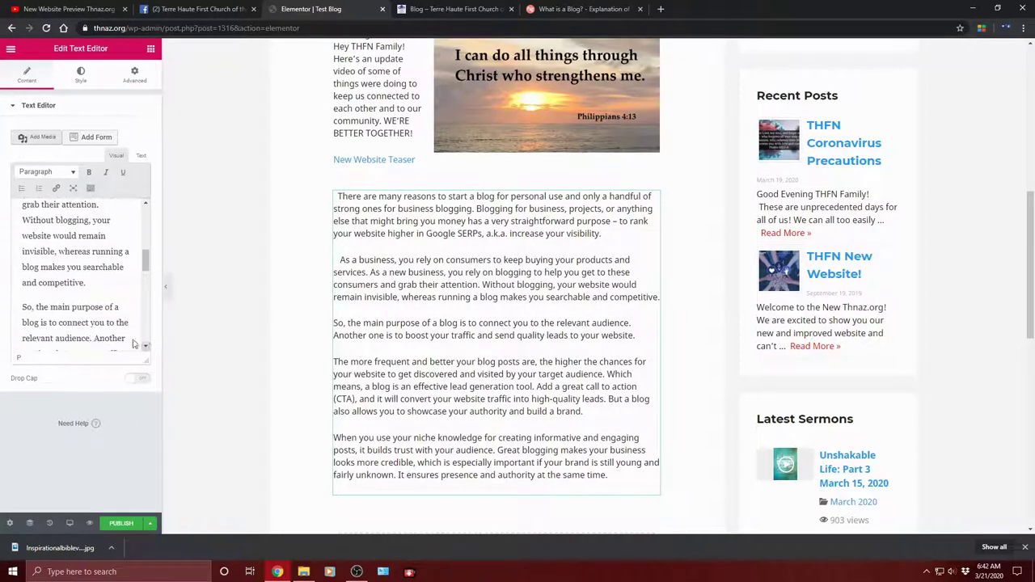
pyautogui.click(23, 306)
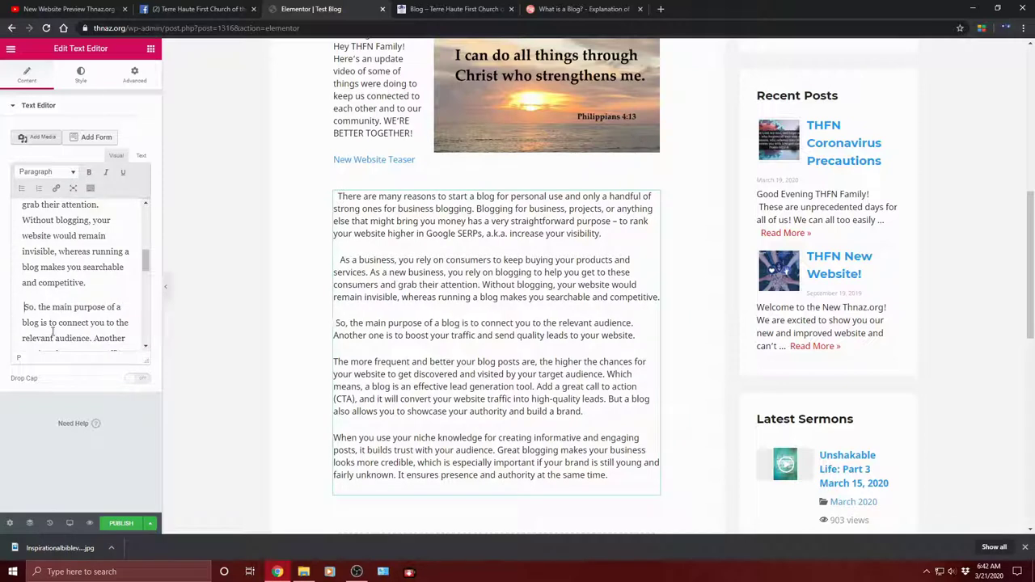
pyautogui.scroll(-4, 144, 346)
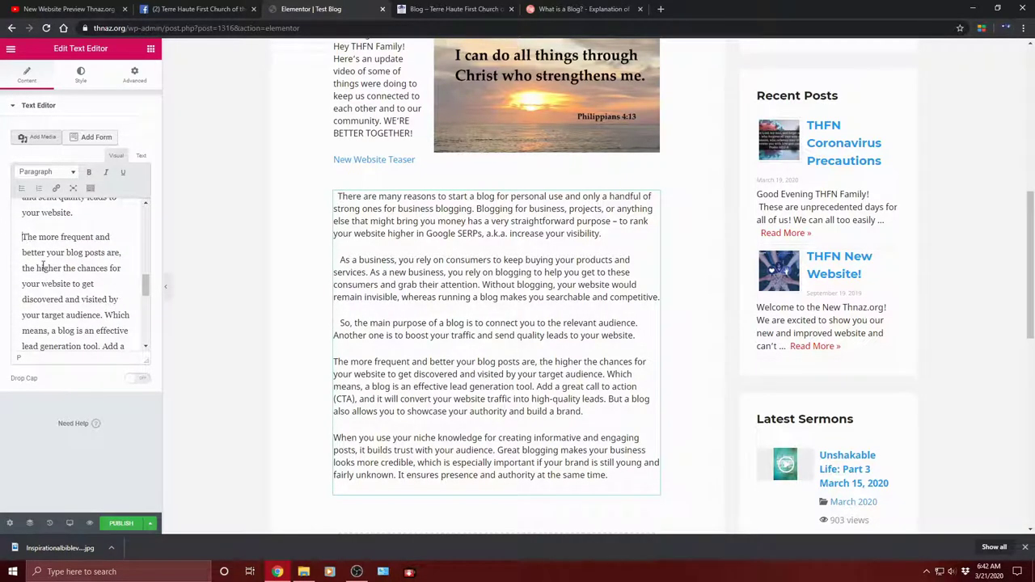
pyautogui.scroll(-5, 146, 352)
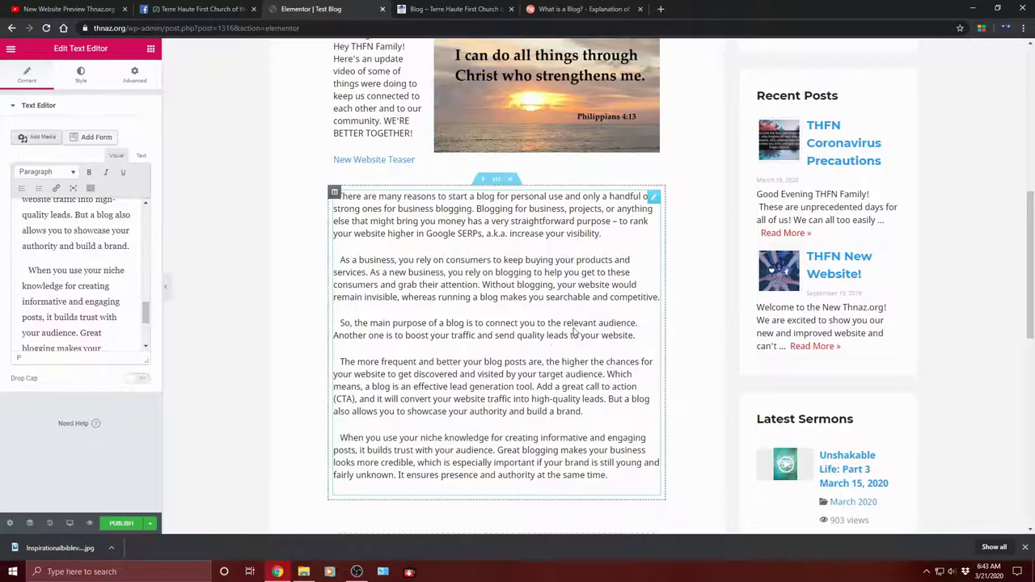
pyautogui.scroll(-3, 507, 269)
pyautogui.scroll(4, 518, 275)
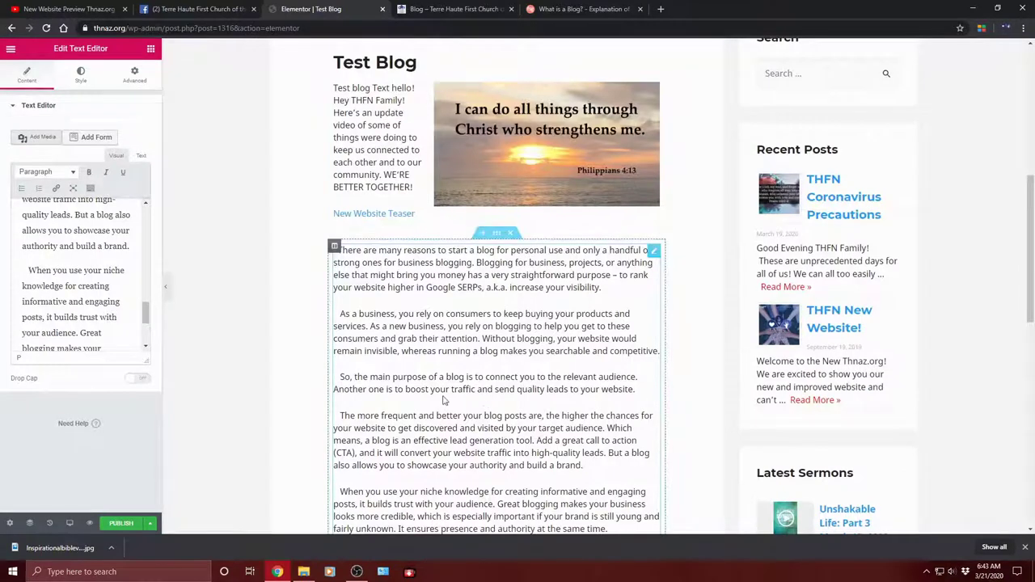
pyautogui.scroll(-2, 476, 307)
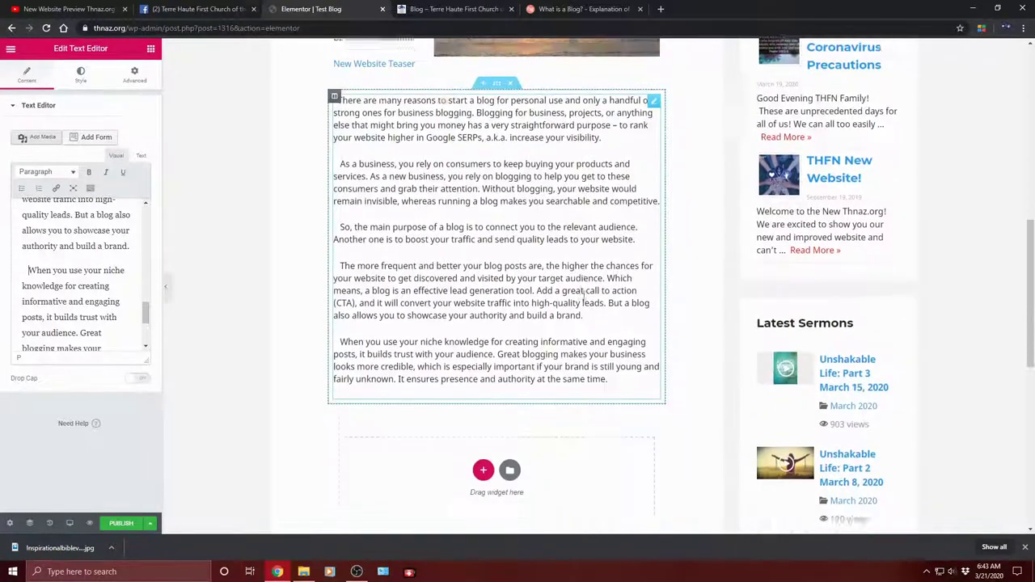
pyautogui.scroll(2, 513, 281)
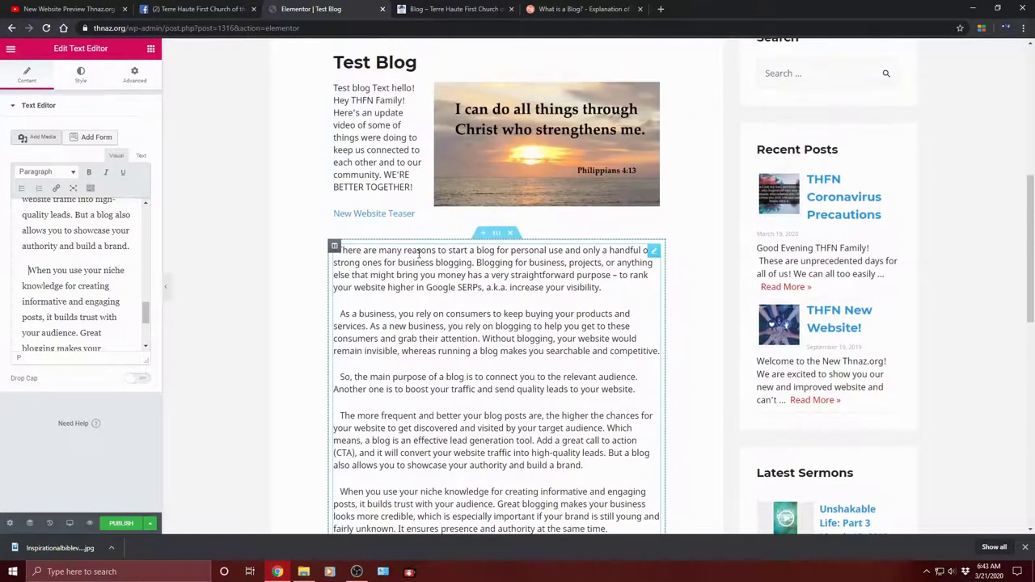
pyautogui.scroll(-3, 388, 352)
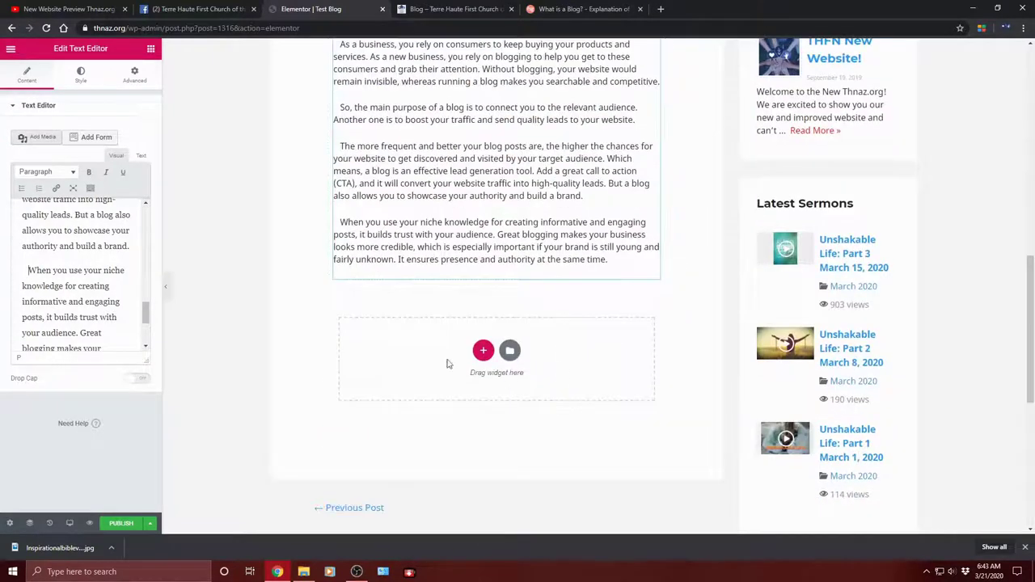
pyautogui.scroll(3, 532, 263)
pyautogui.scroll(-3, 534, 275)
pyautogui.scroll(5, 523, 262)
pyautogui.scroll(2, 541, 296)
pyautogui.scroll(-8, 485, 309)
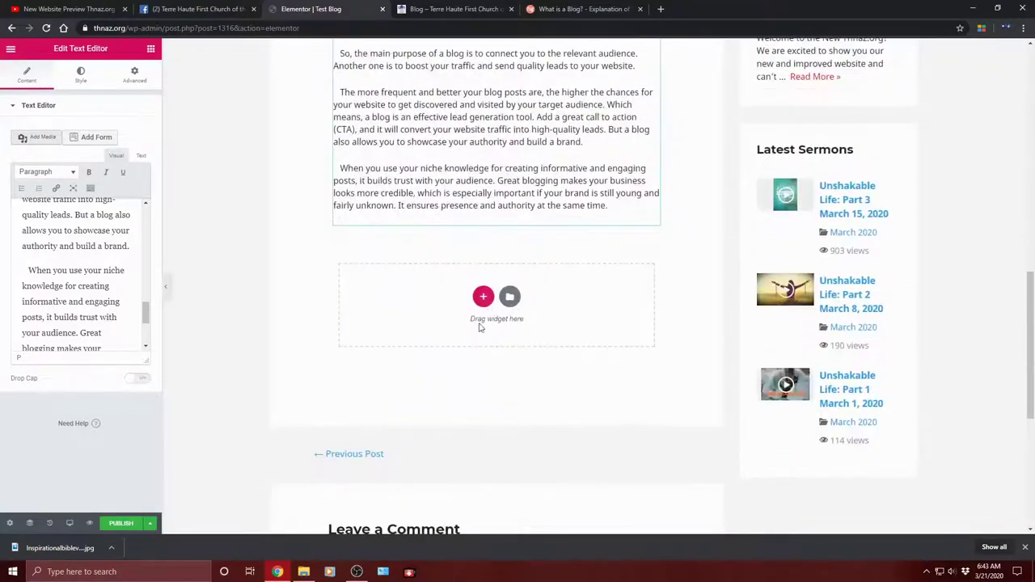
pyautogui.scroll(5, 542, 235)
pyautogui.scroll(-3, 546, 247)
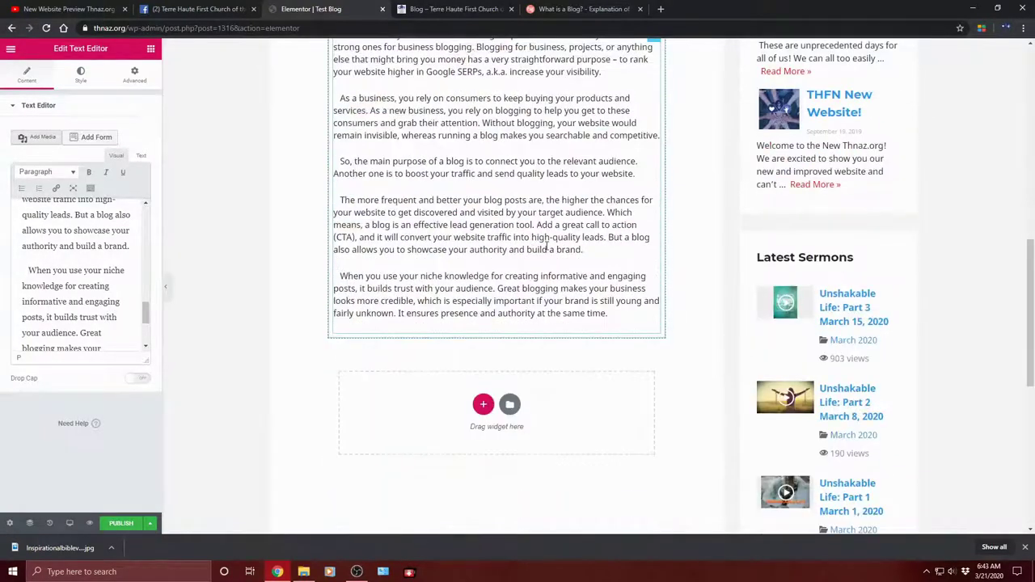
pyautogui.scroll(-2, 547, 245)
pyautogui.scroll(1, 498, 170)
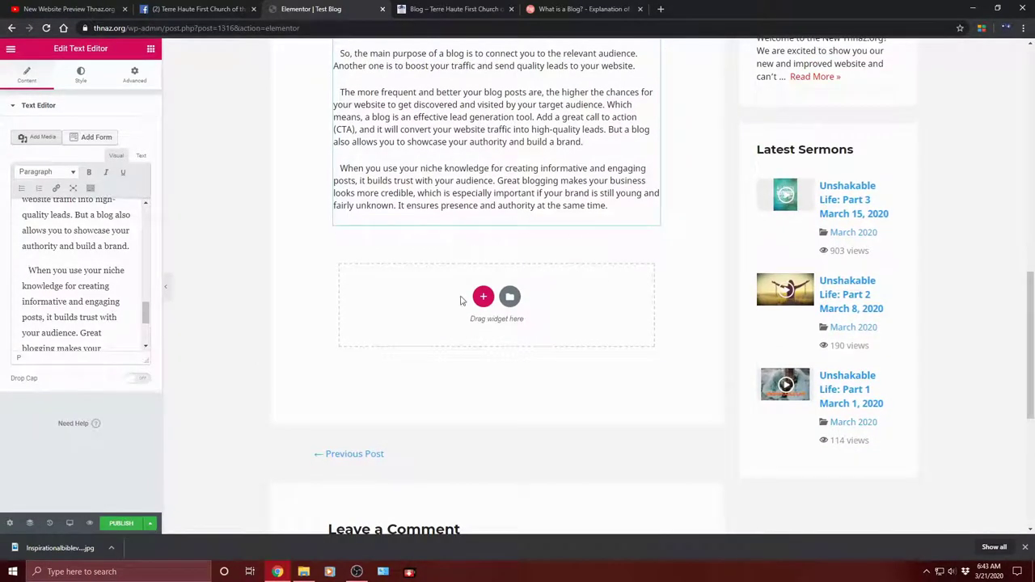
# Step: Add a single-column section below the blog paragraphs and bring up the widgets list
pyautogui.click(482, 298)
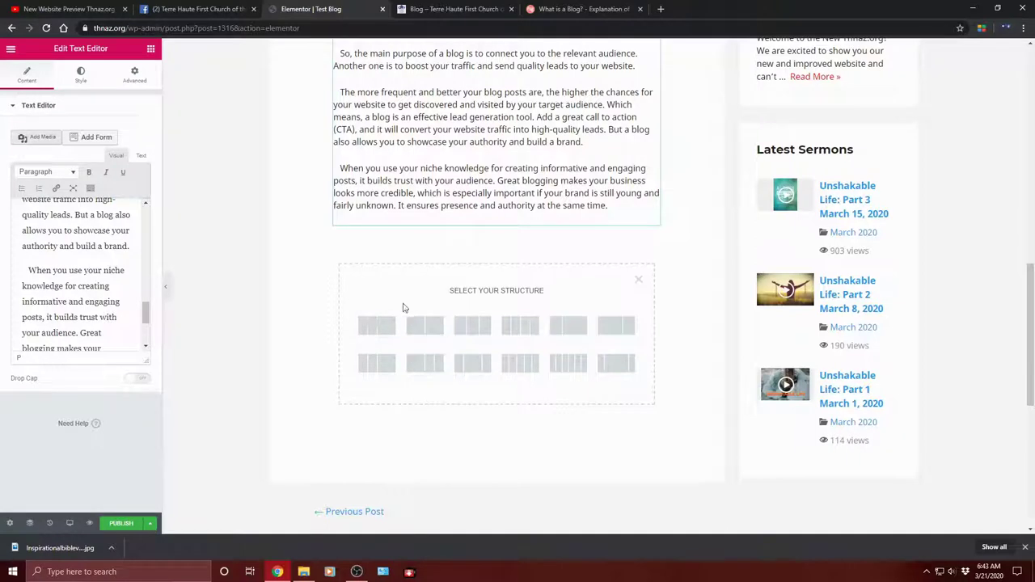
pyautogui.click(1025, 550)
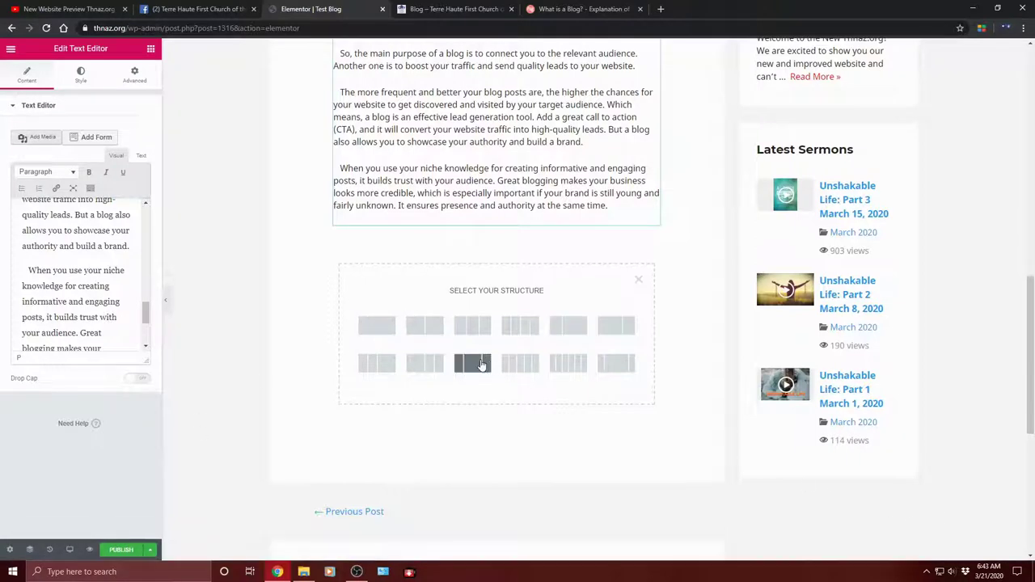
pyautogui.click(387, 329)
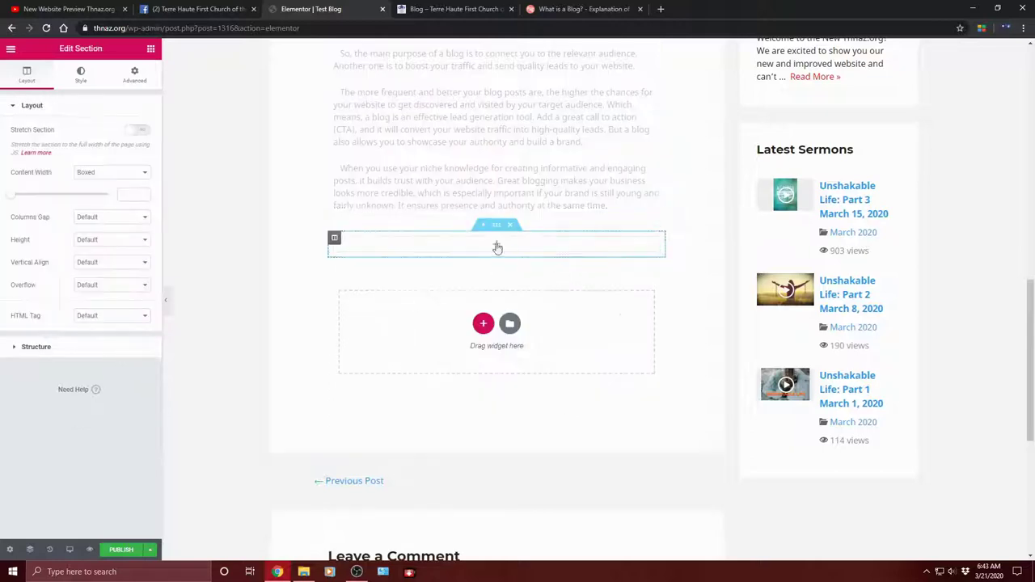
pyautogui.scroll(1, 377, 258)
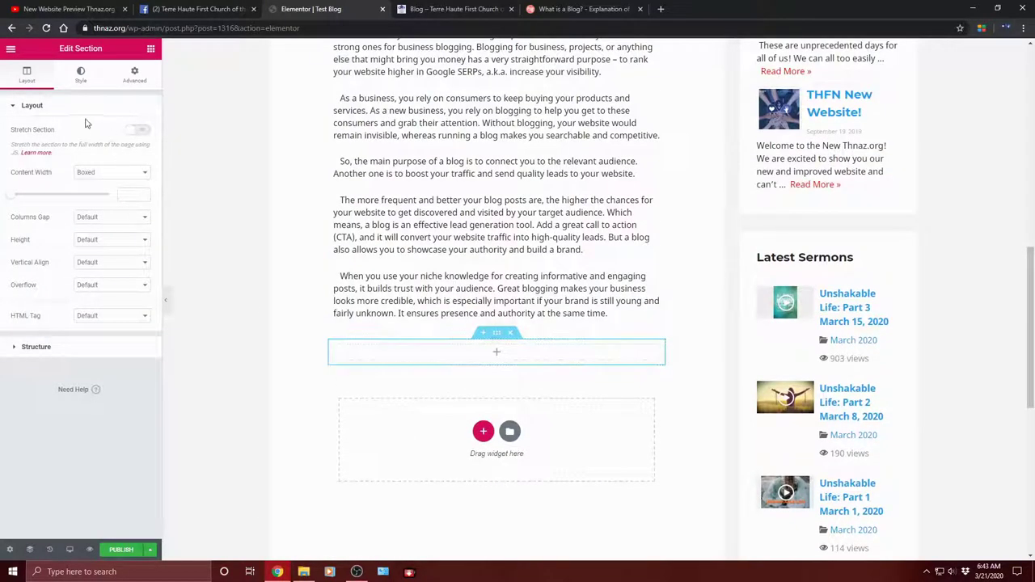
pyautogui.click(150, 50)
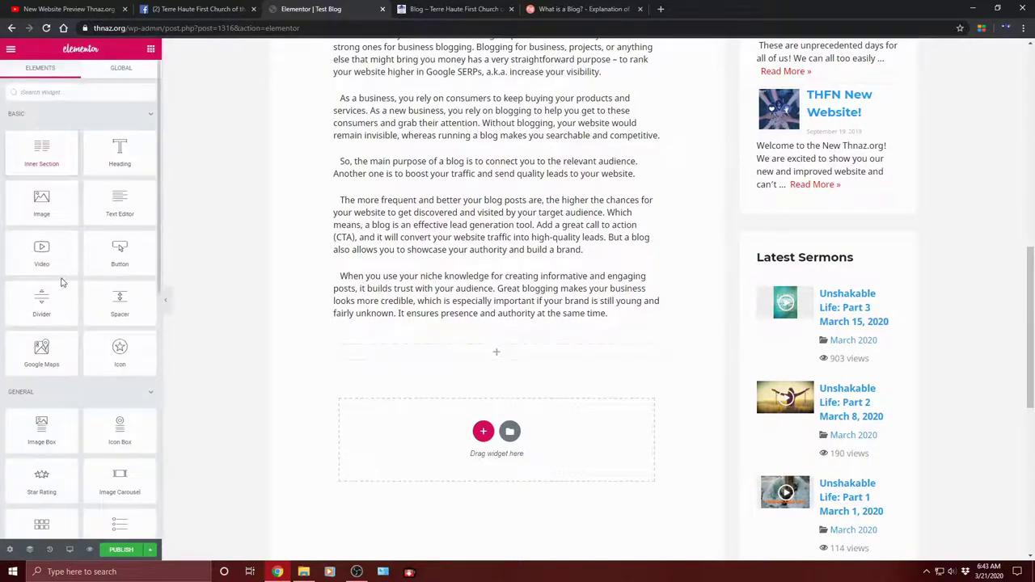
# Step: Add a Button widget below the paragraphs and relabel it from 'Click here' to 'New site'
pyautogui.scroll(-1, 65, 283)
pyautogui.scroll(-1, 126, 283)
pyautogui.scroll(1, 126, 283)
pyautogui.moveTo(119, 198); pyautogui.dragTo(477, 352)
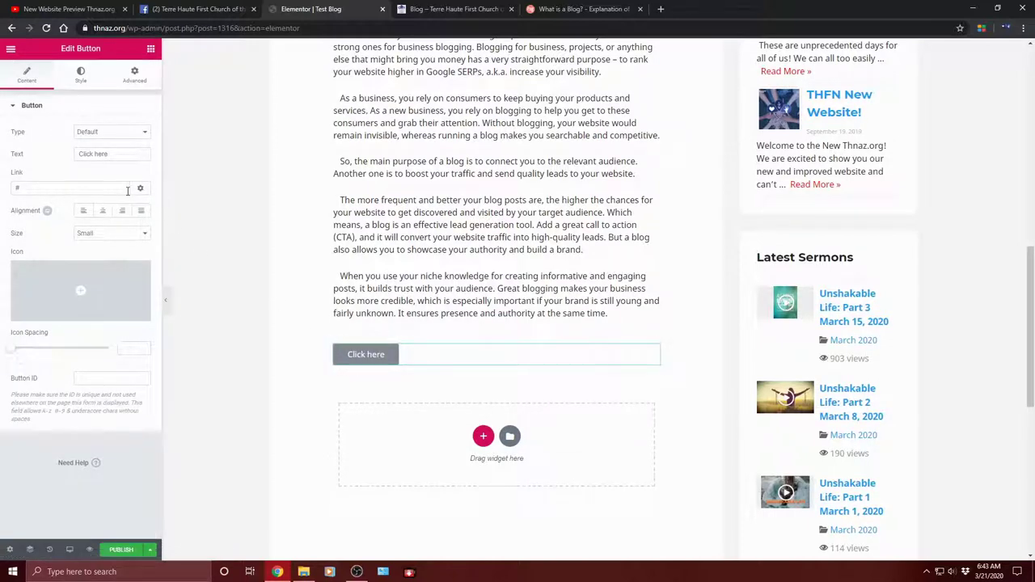
pyautogui.click(116, 156)
pyautogui.moveTo(120, 151); pyautogui.dragTo(14, 154)
pyautogui.write('New site')
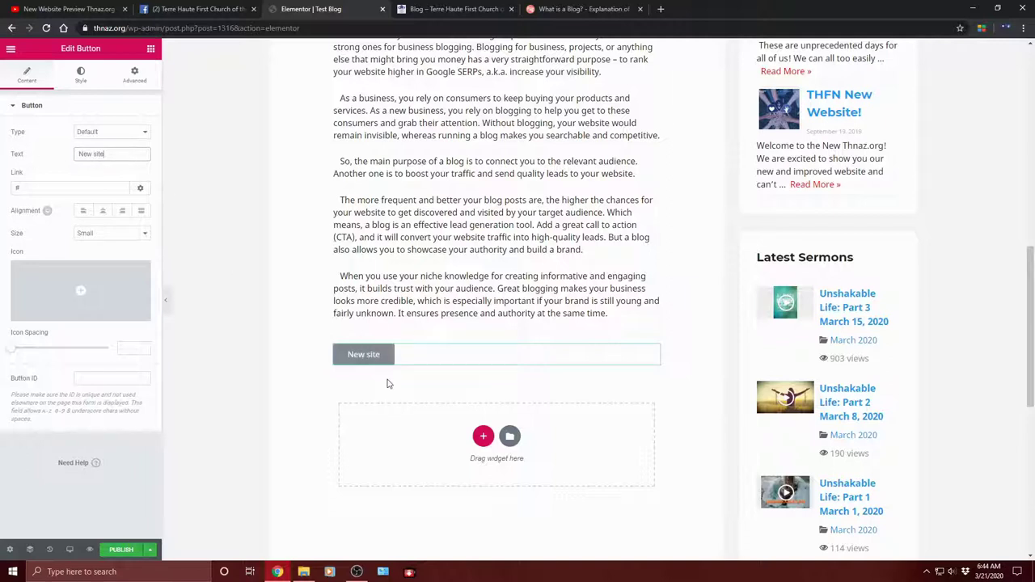
# Step: Copy the YouTube video address and paste it into the button's Link field
pyautogui.click(110, 190)
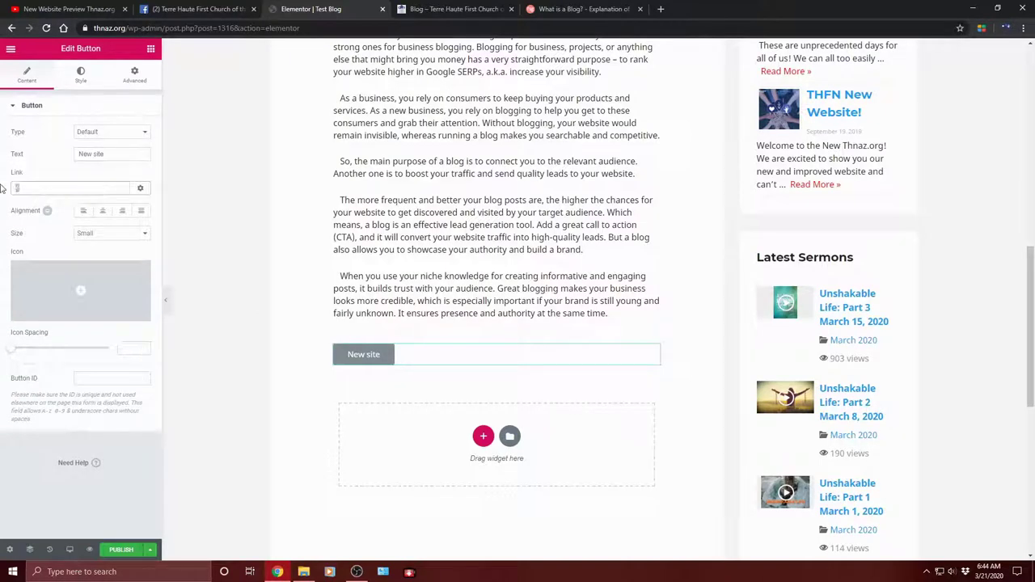
pyautogui.click(115, 8)
pyautogui.click(110, 29)
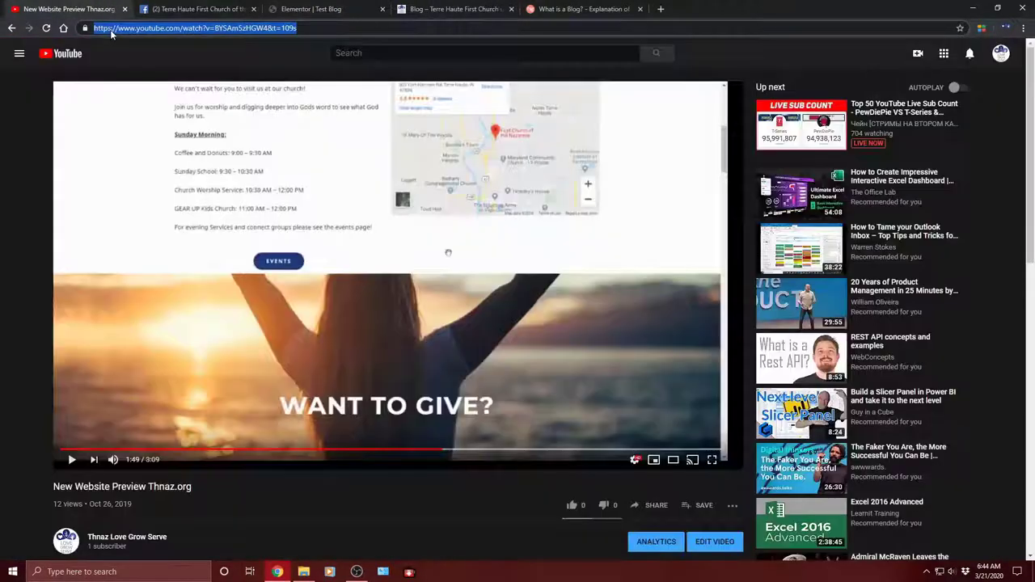
pyautogui.rightClick(114, 31)
pyautogui.click(154, 90)
pyautogui.click(198, 9)
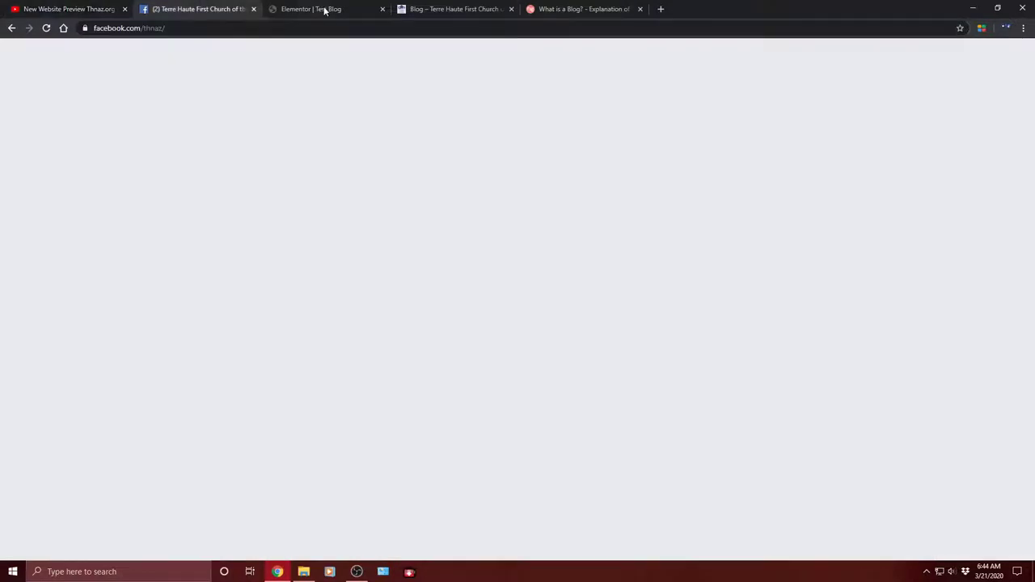
pyautogui.click(332, 9)
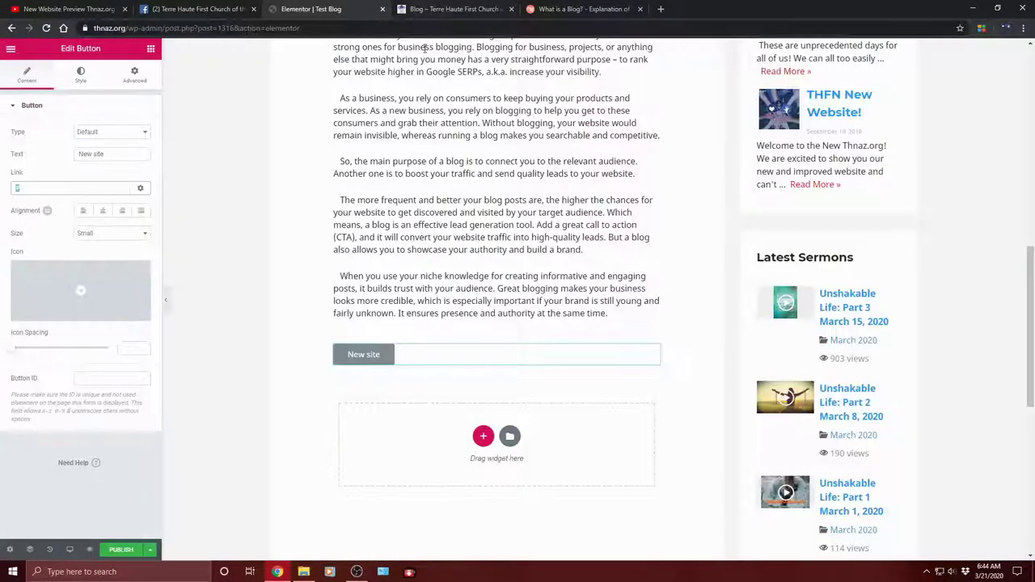
pyautogui.rightClick(26, 183)
pyautogui.click(81, 232)
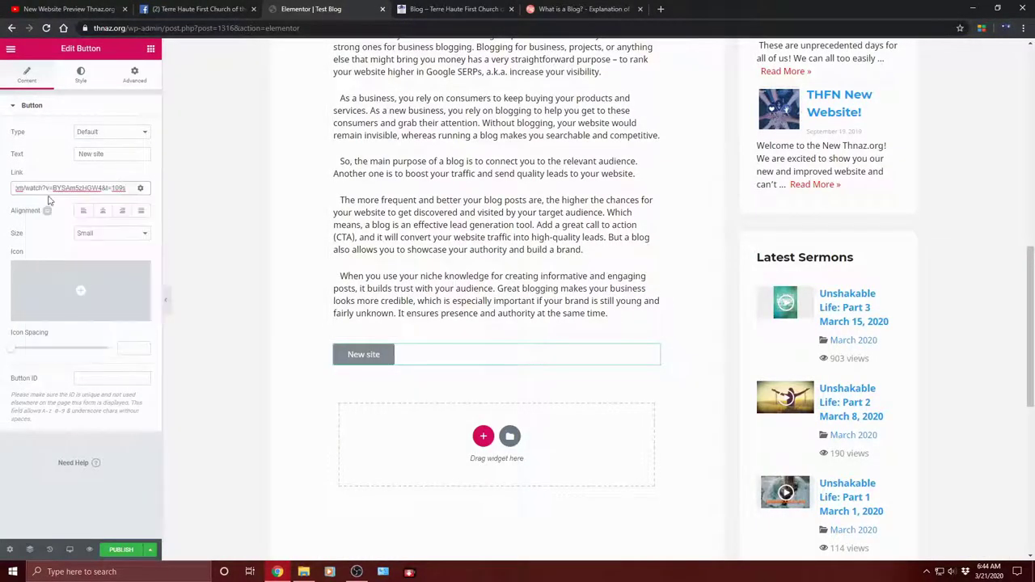
# Step: Set the button size to Medium after briefly trying Extra Large
pyautogui.click(109, 233)
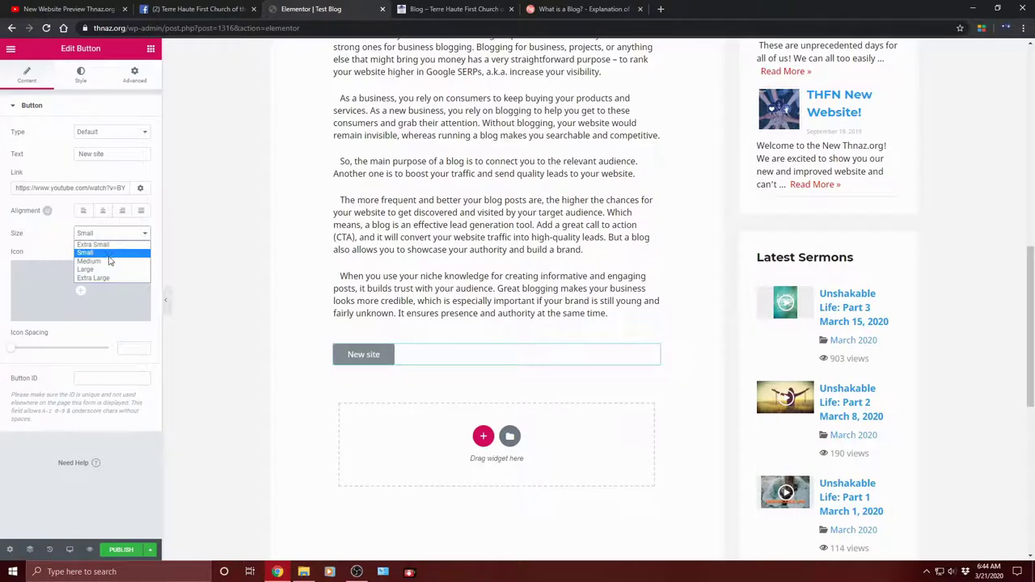
pyautogui.click(117, 259)
pyautogui.click(121, 236)
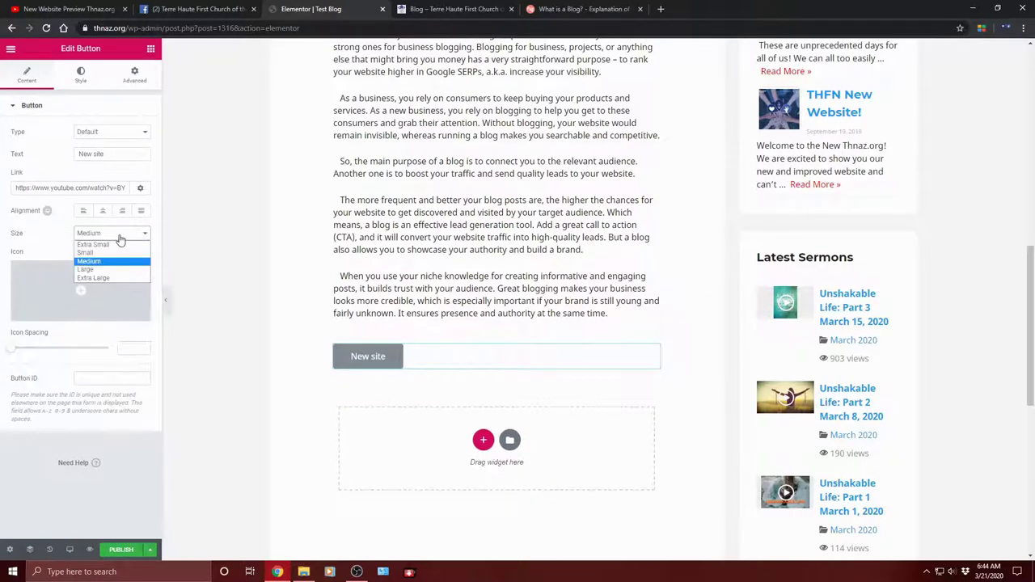
pyautogui.click(122, 280)
pyautogui.click(120, 236)
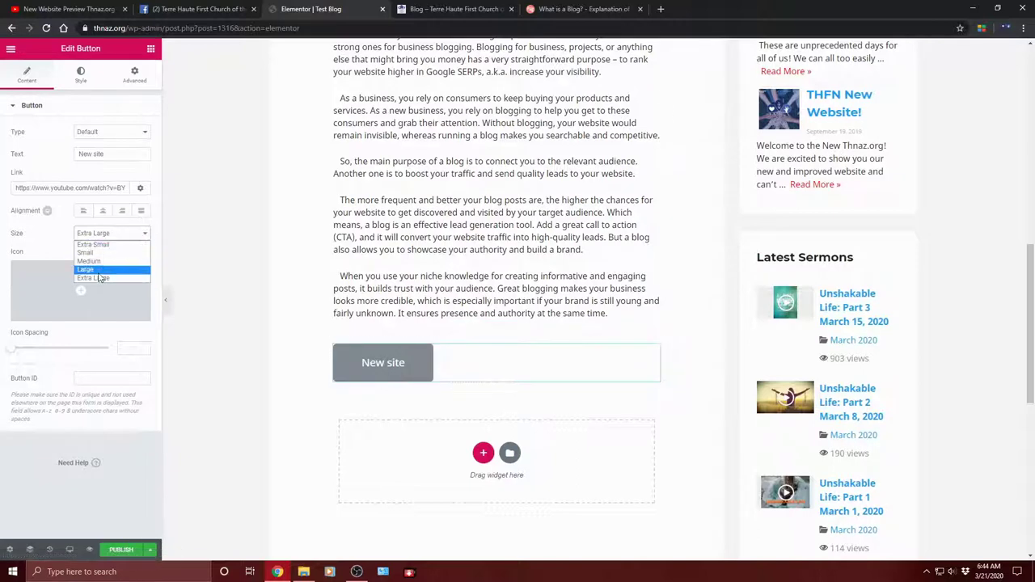
pyautogui.click(114, 262)
pyautogui.click(114, 235)
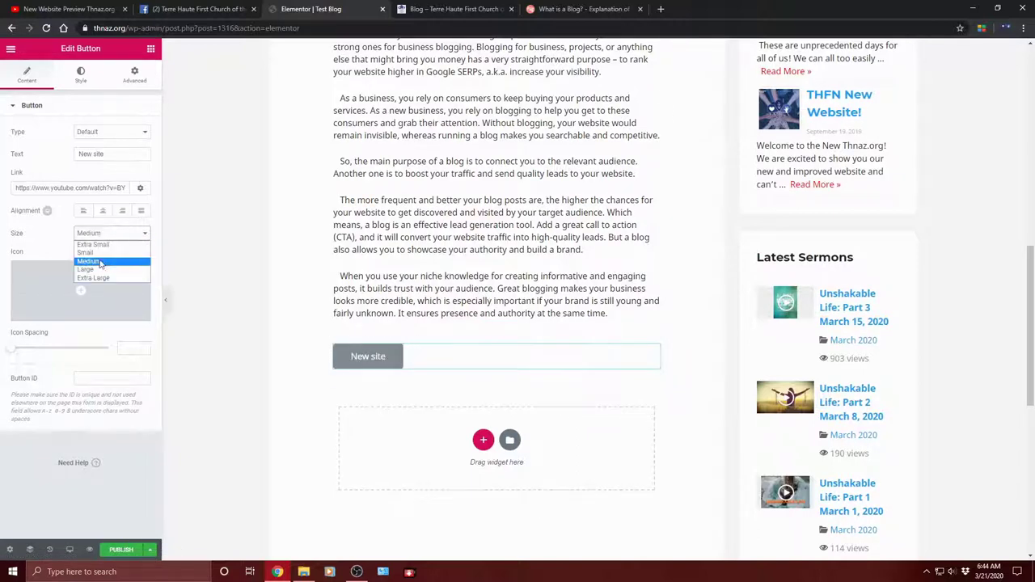
pyautogui.click(99, 262)
# Step: Give the button a YouTube icon positioned after the text, with wider icon spacing
pyautogui.moveTo(120, 312)
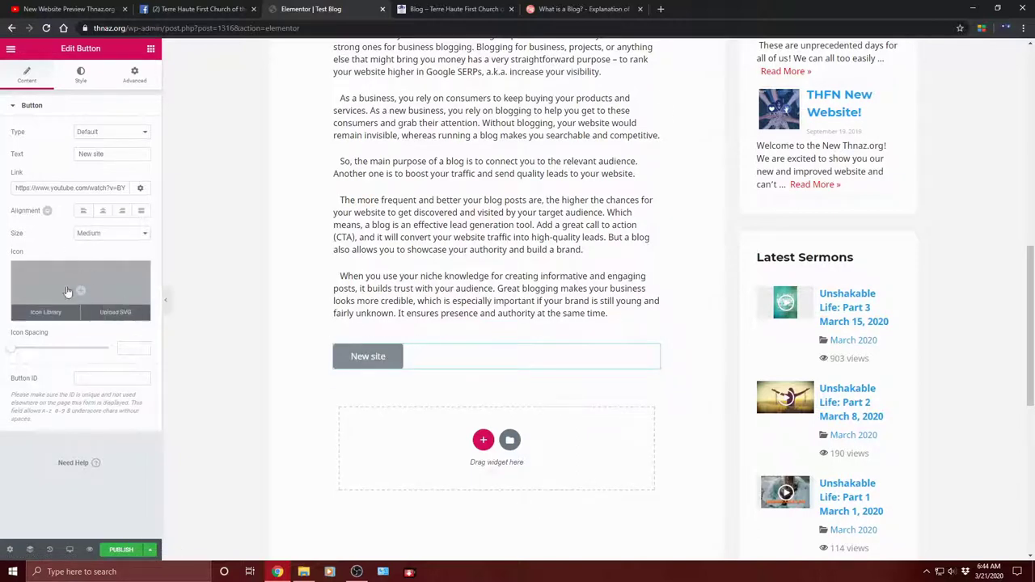
pyautogui.click(43, 312)
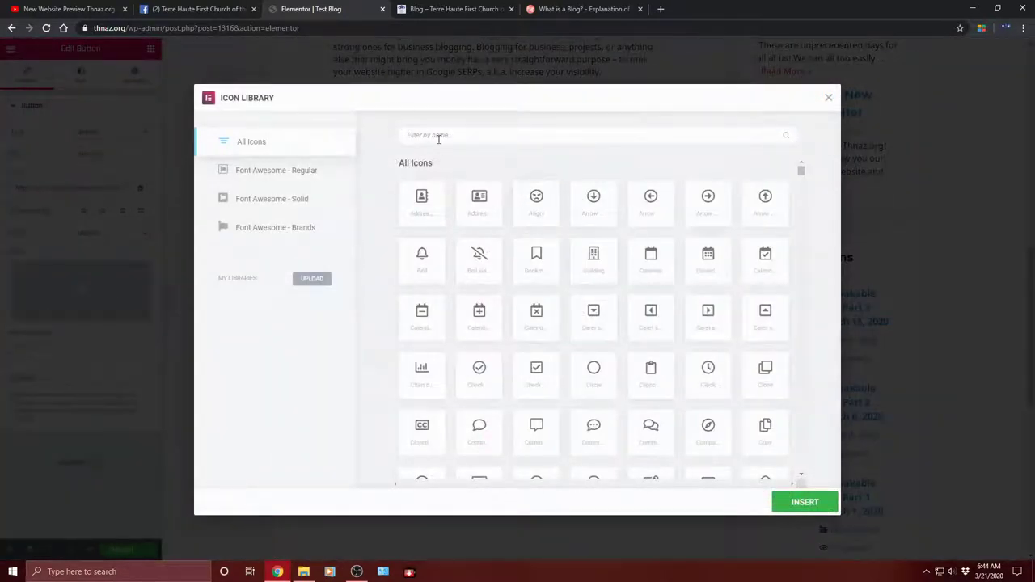
pyautogui.write('yo')
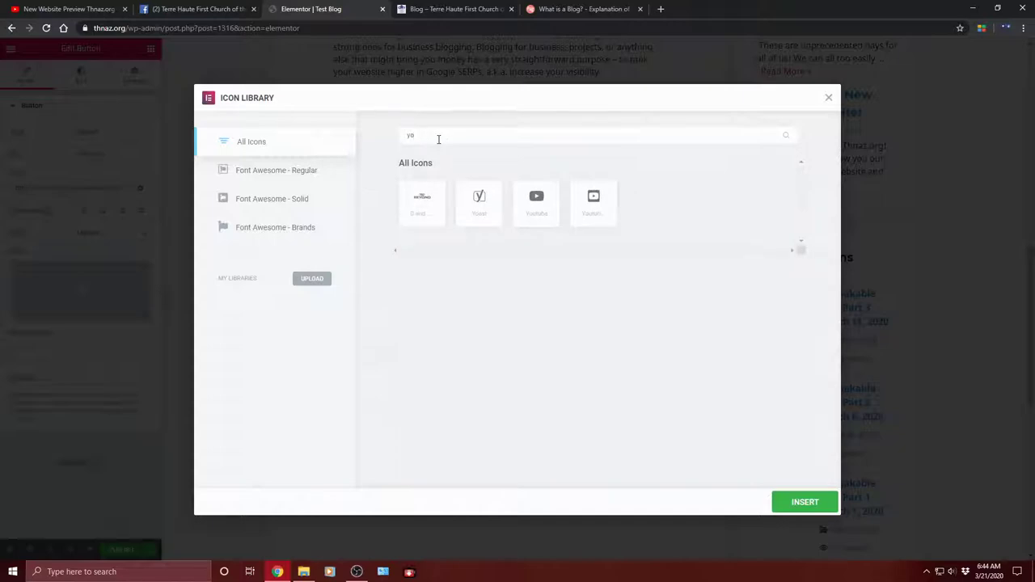
pyautogui.click(537, 215)
pyautogui.click(801, 507)
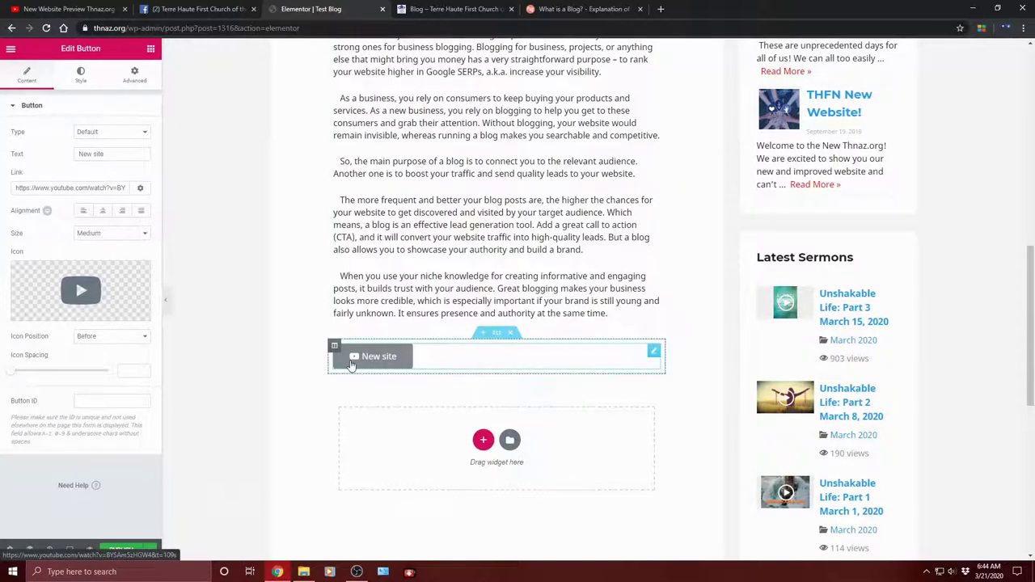
pyautogui.click(110, 337)
pyautogui.click(97, 356)
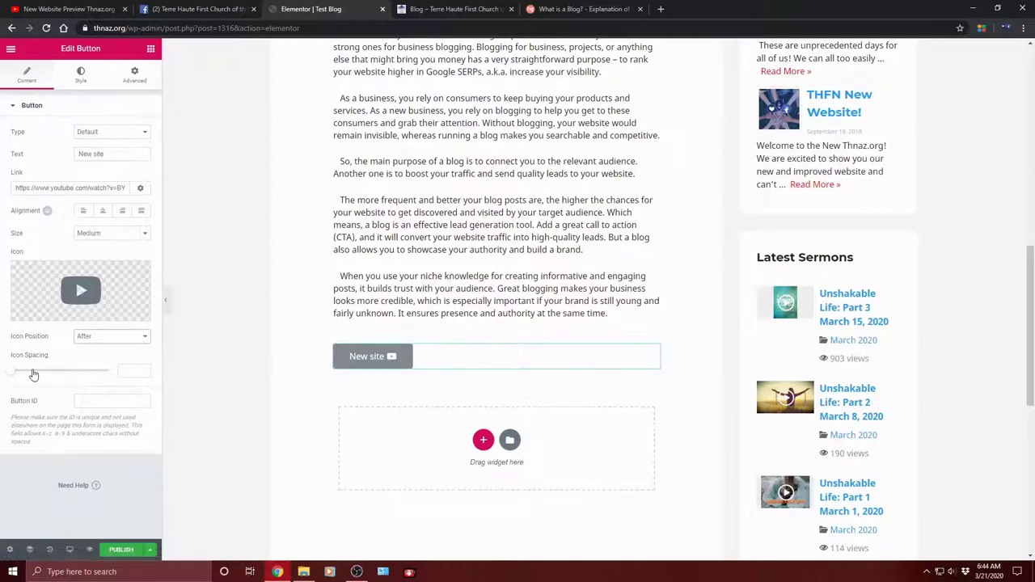
pyautogui.moveTo(67, 378)
pyautogui.mouseDown()
pyautogui.moveTo(125, 372)
pyautogui.moveTo(15, 382)
pyautogui.moveTo(75, 382)
pyautogui.mouseUp()
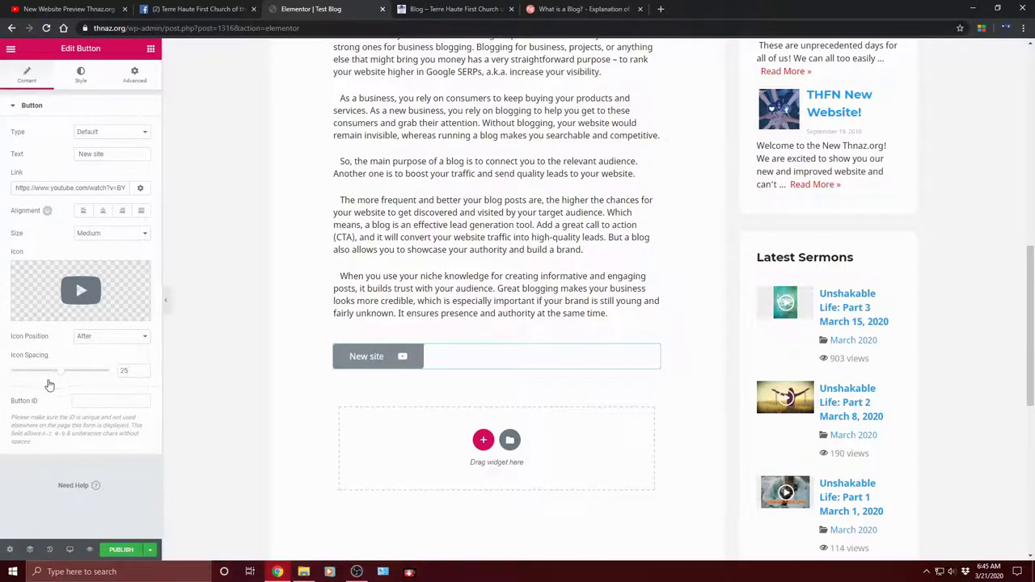
pyautogui.click(134, 340)
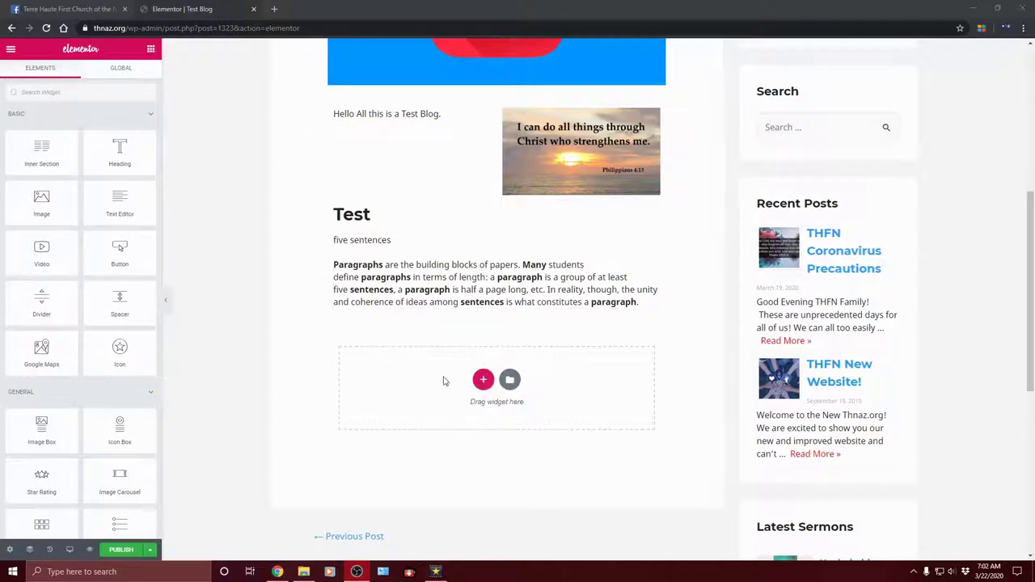
# Step: Load thnaz.org in a new tab and open the blog's THFN Coronavirus Precautions post
pyautogui.scroll(-3, 81, 266)
pyautogui.scroll(3, 81, 266)
pyautogui.click(276, 9)
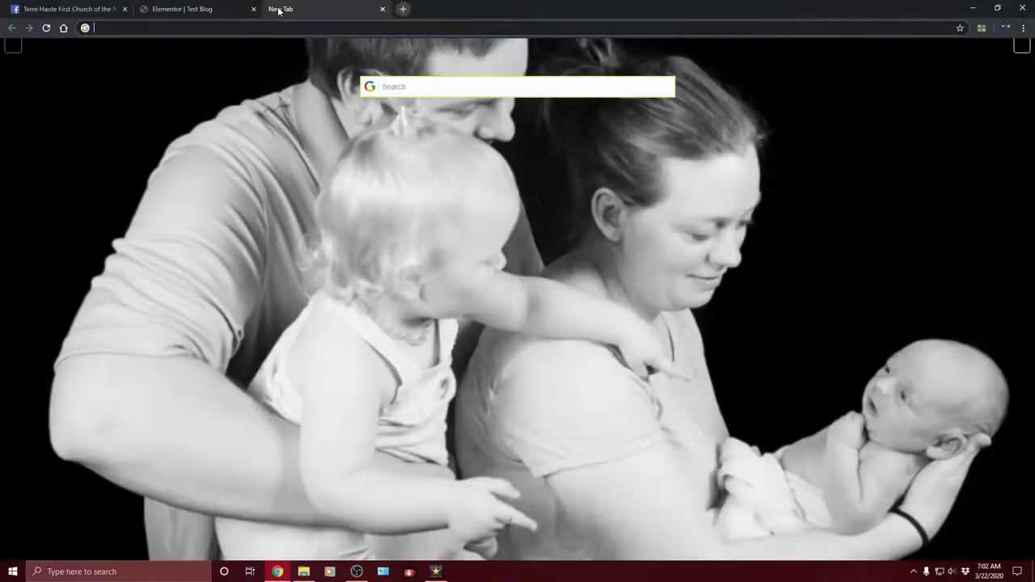
pyautogui.write('thnaz.org')
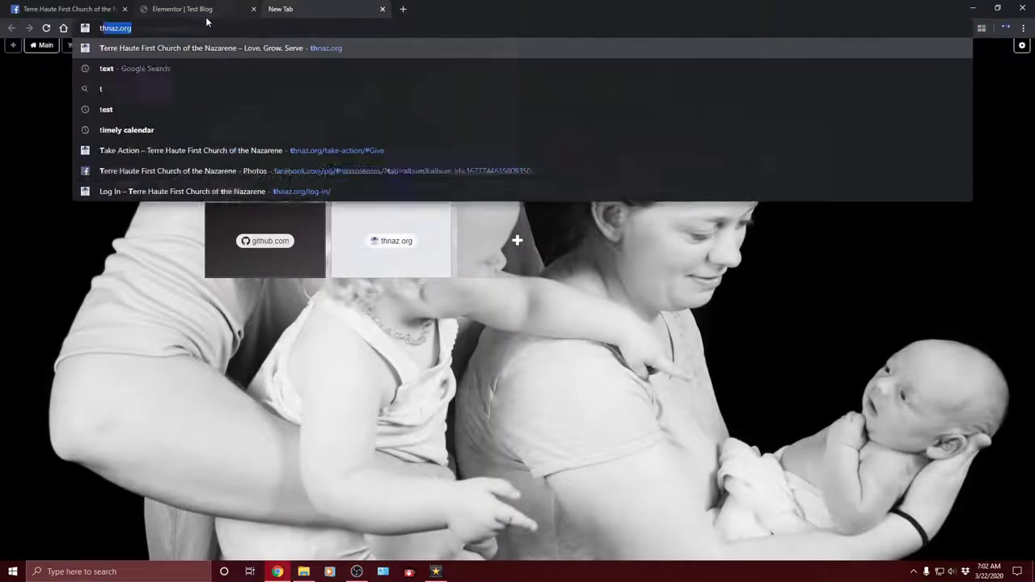
pyautogui.click(148, 47)
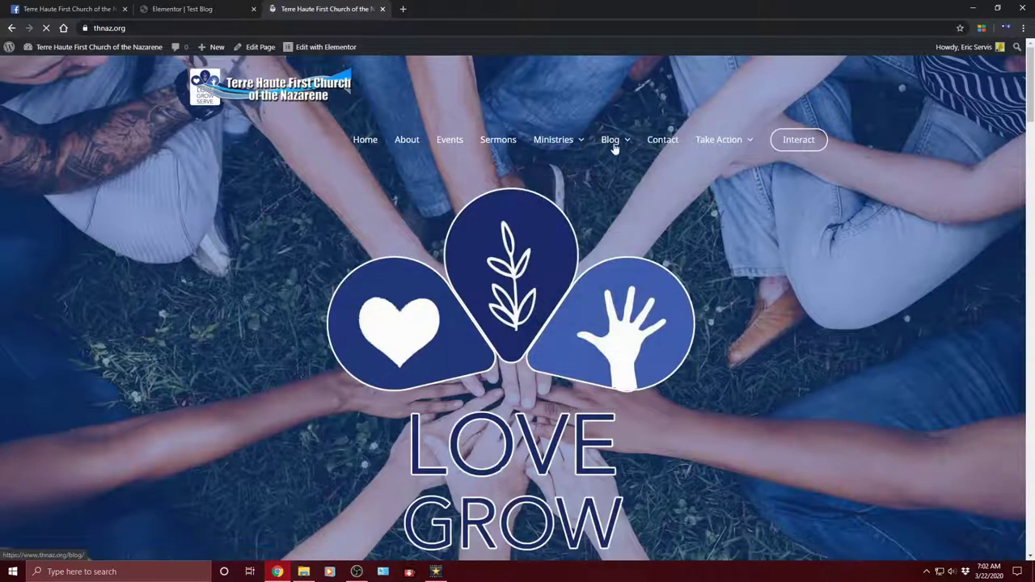
pyautogui.click(610, 140)
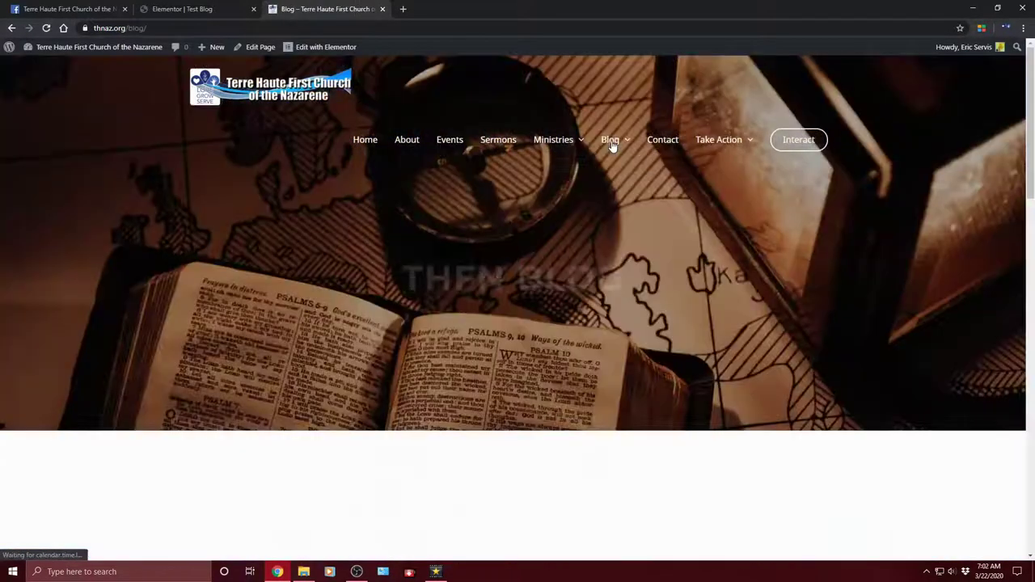
pyautogui.scroll(-5, 522, 336)
pyautogui.scroll(-4, 518, 283)
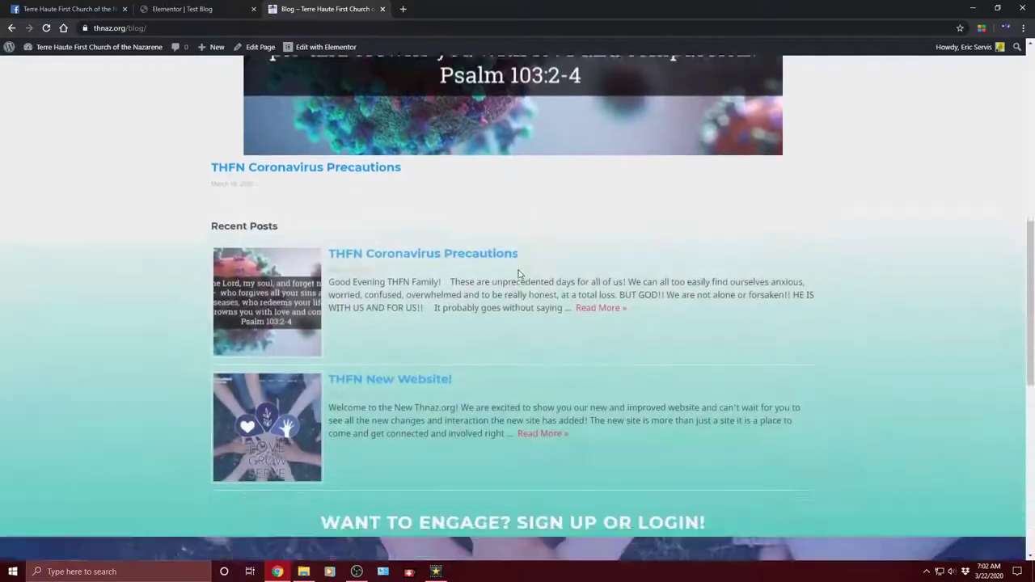
pyautogui.click(267, 252)
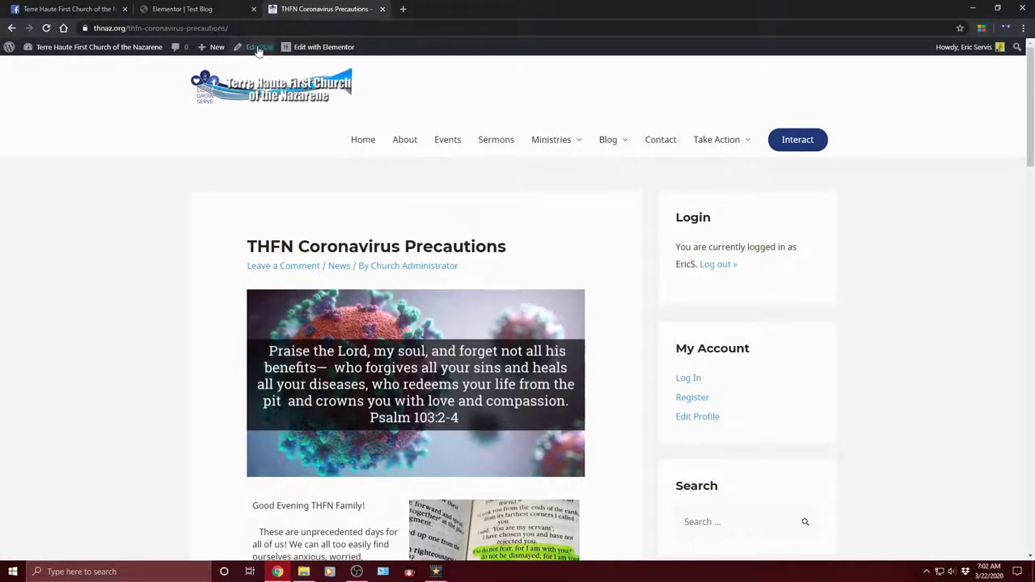
# Step: Copy the Contact Us button from the Coronavirus Precautions post and paste it below the Test Blog text
pyautogui.click(316, 50)
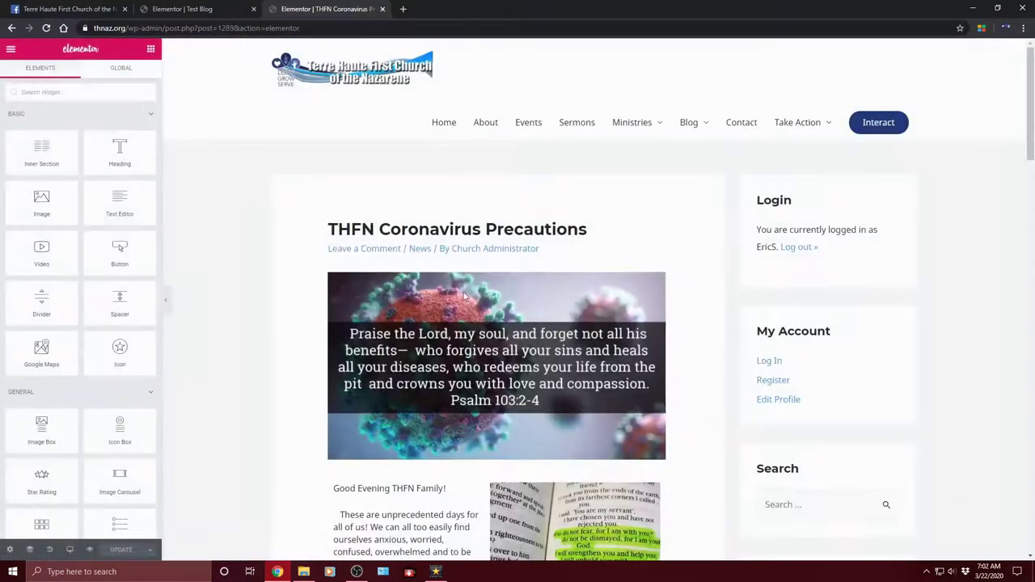
pyautogui.scroll(-20, 486, 234)
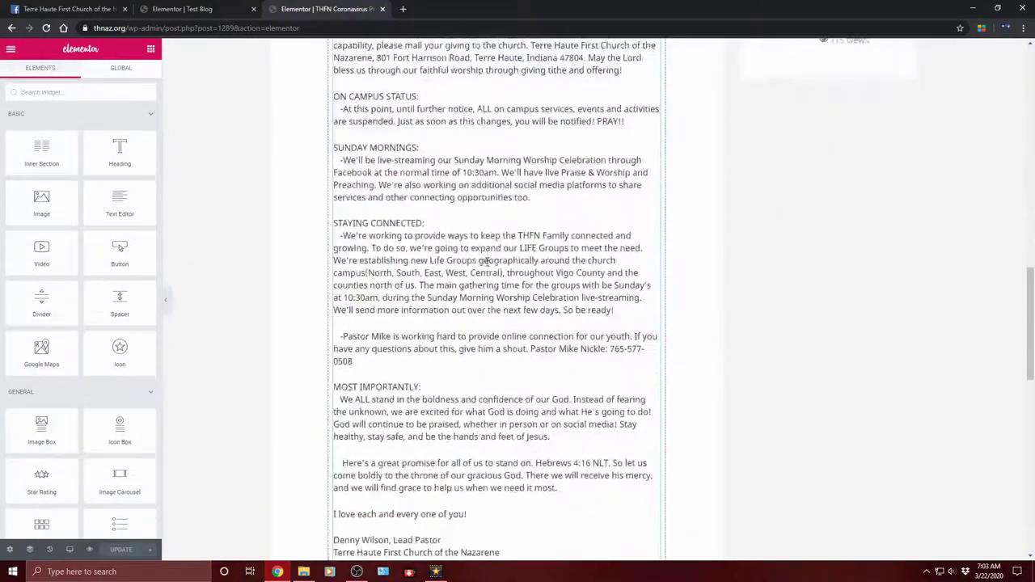
pyautogui.scroll(-3, 518, 271)
pyautogui.scroll(1, 545, 280)
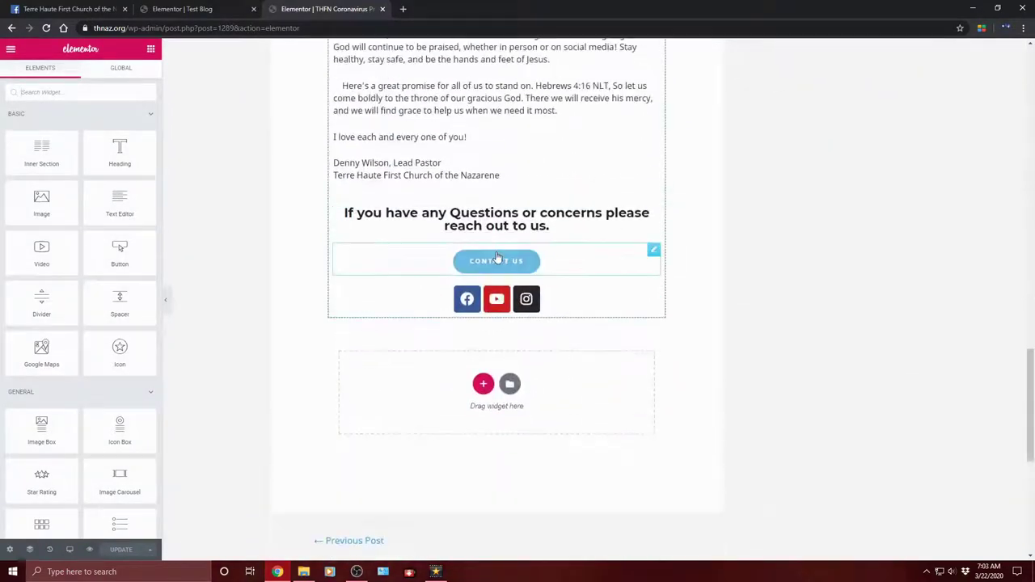
pyautogui.rightClick(654, 252)
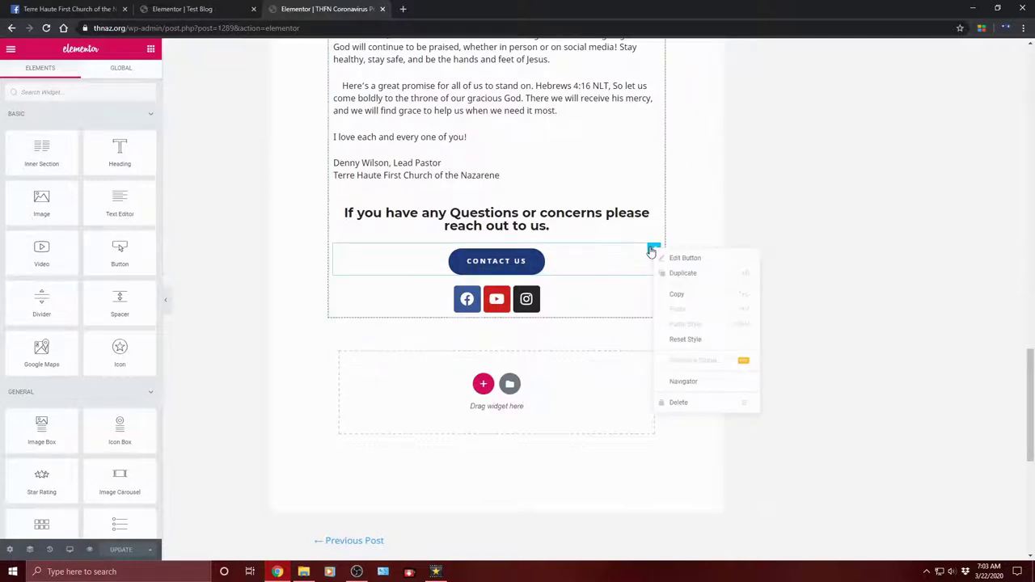
pyautogui.click(684, 296)
pyautogui.click(235, 5)
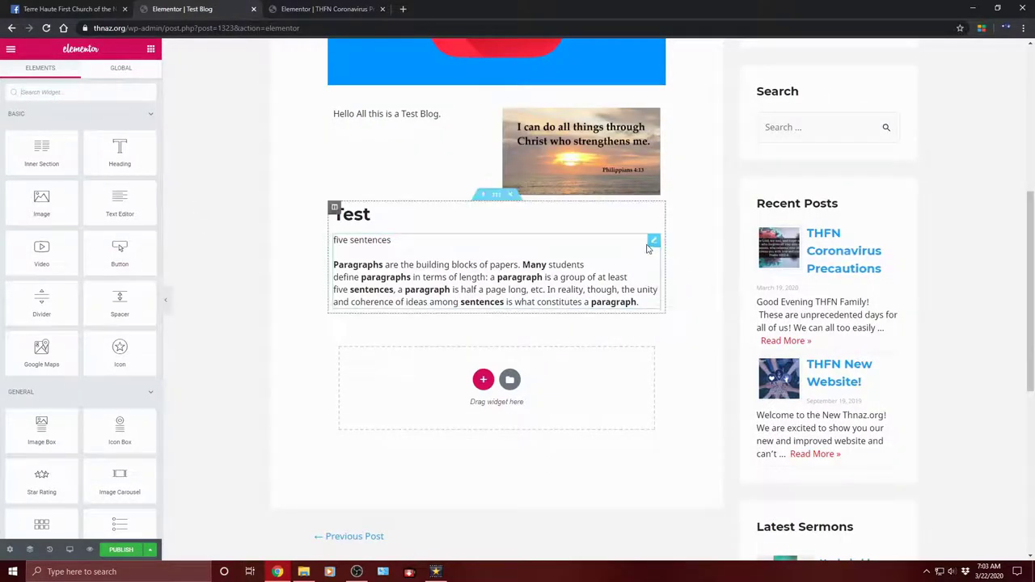
pyautogui.rightClick(653, 246)
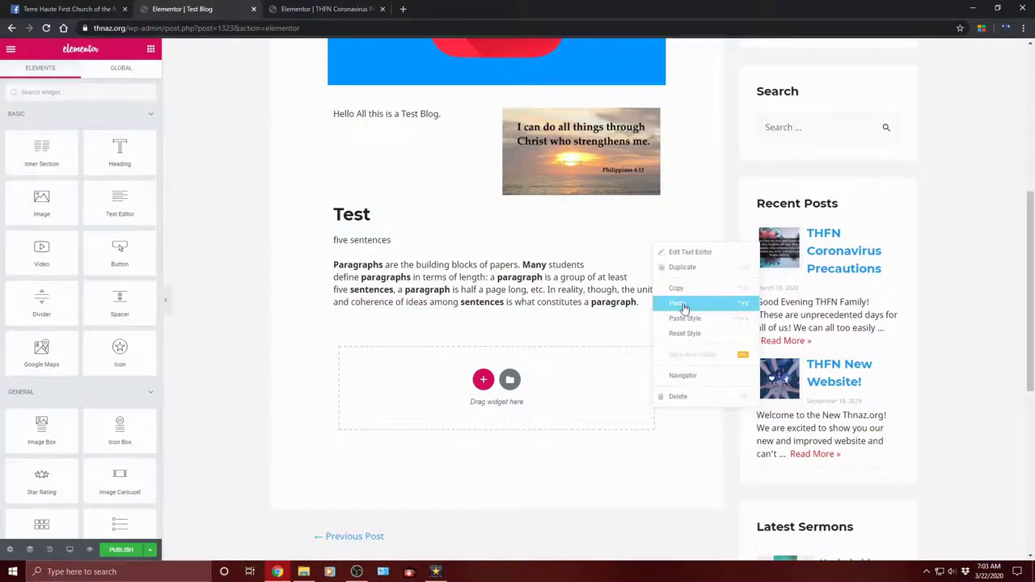
pyautogui.click(680, 304)
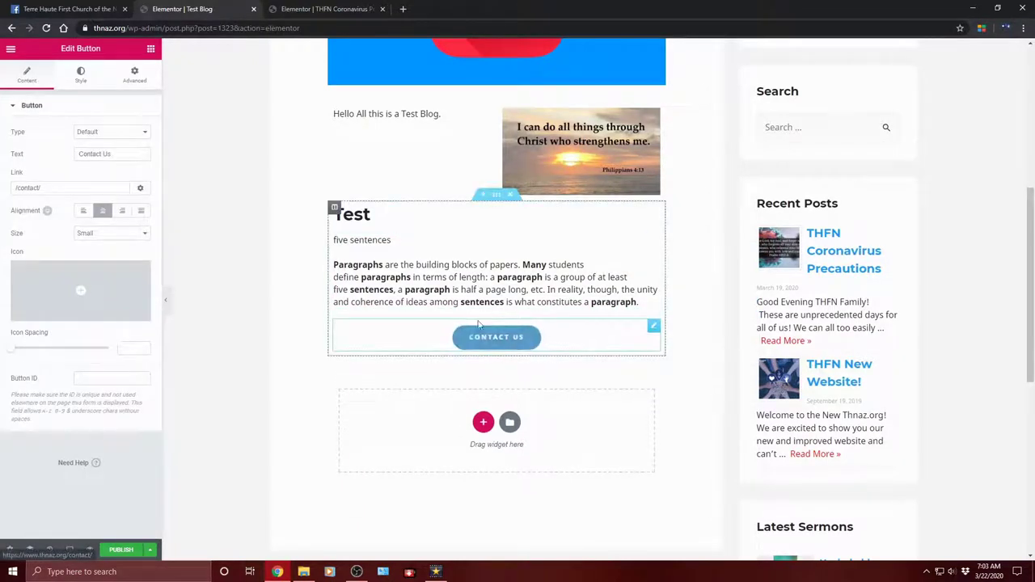
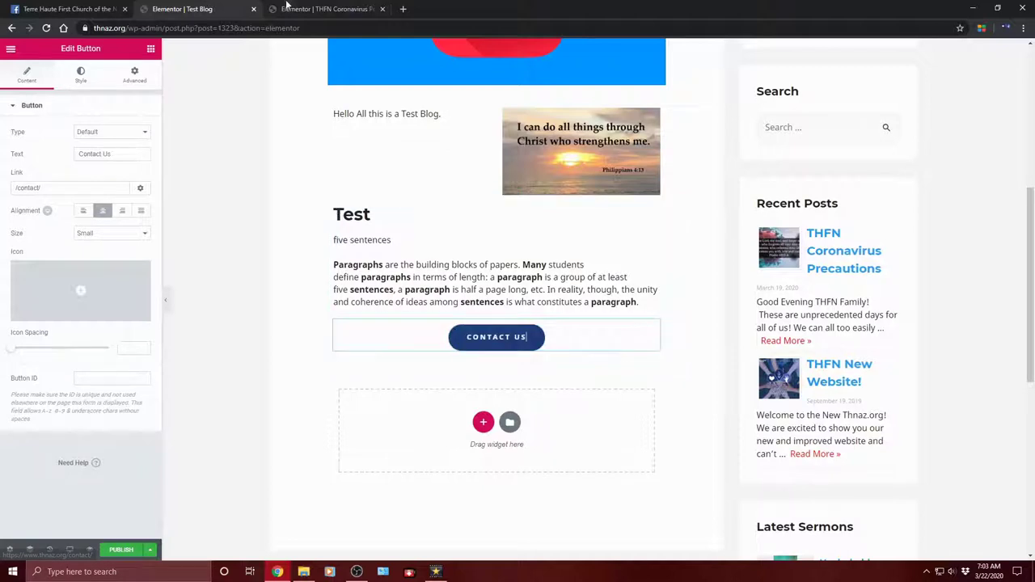
# Step: Copy the Social Icons widget from the THFN Coronavirus post
pyautogui.click(288, 9)
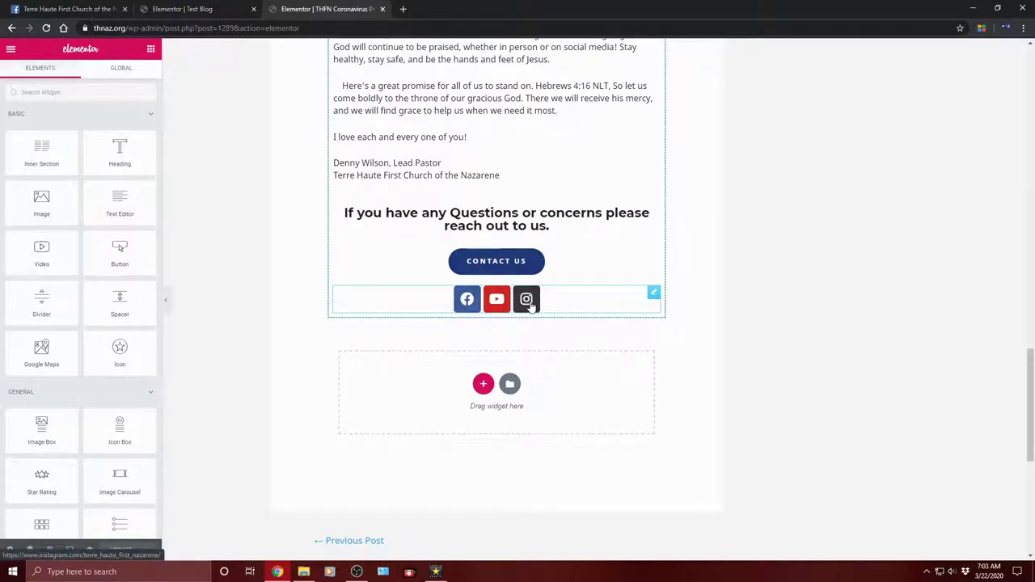
pyautogui.rightClick(654, 294)
pyautogui.click(670, 334)
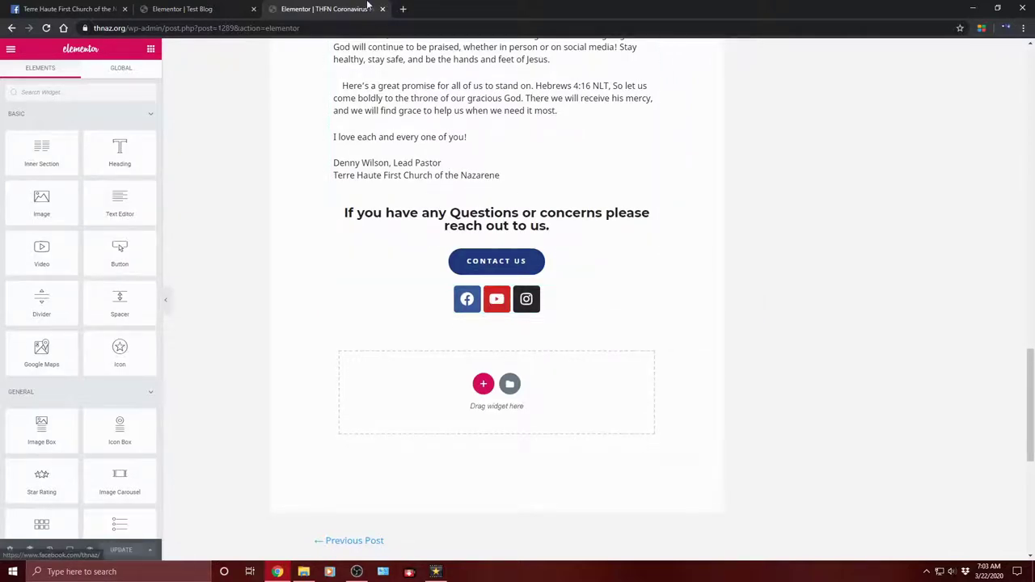
# Step: Paste the Facebook, YouTube and Instagram icons below Test Blog's Contact Us button and save
pyautogui.click(175, 6)
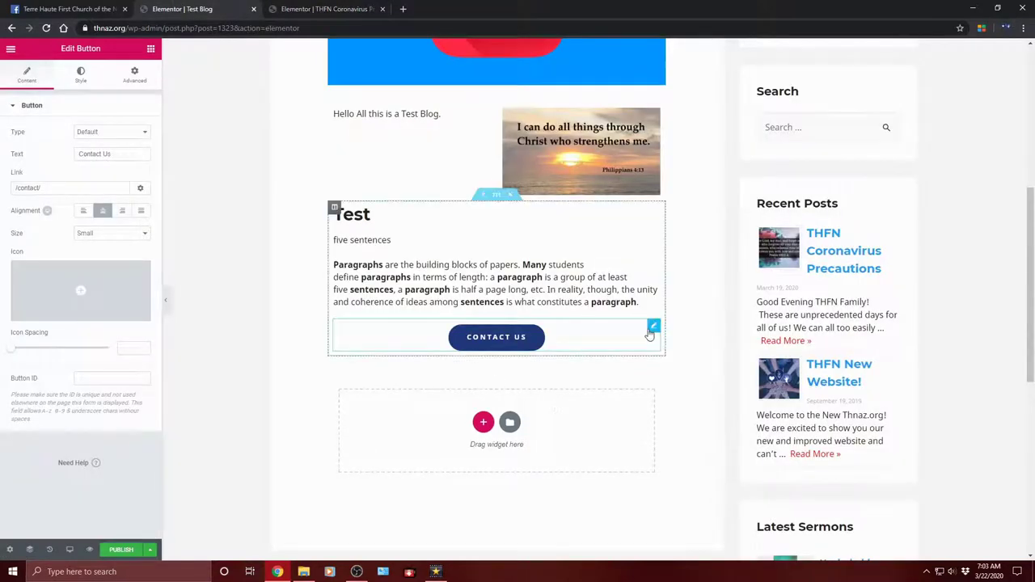
pyautogui.rightClick(654, 329)
pyautogui.click(687, 389)
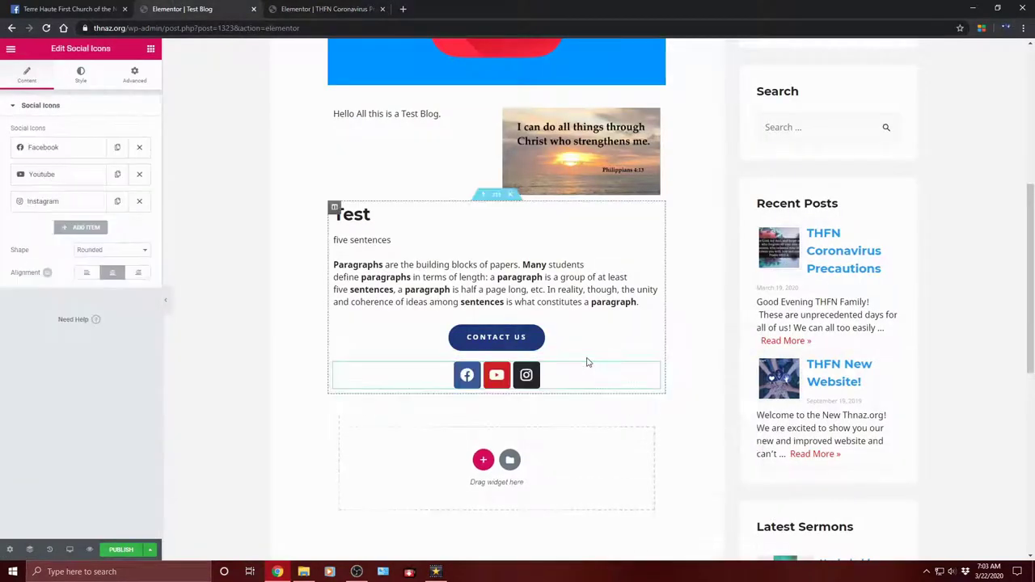
pyautogui.hotkey('ctrl', 's')
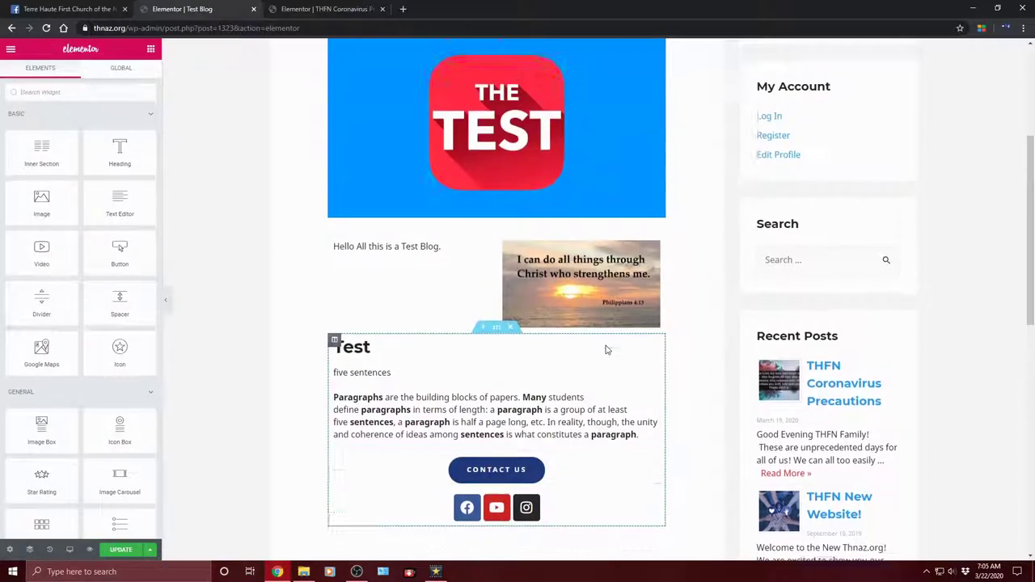
# Step: Add a Video widget between the Test paragraph and the Contact Us button
pyautogui.scroll(2, 603, 345)
pyautogui.scroll(3, 603, 345)
pyautogui.scroll(-3, 601, 353)
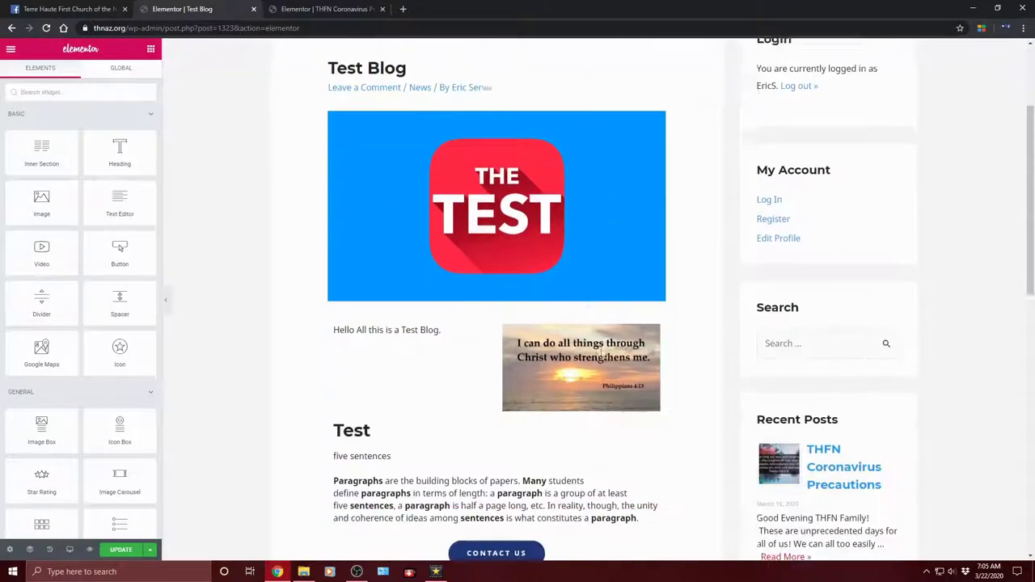
pyautogui.scroll(-2, 601, 354)
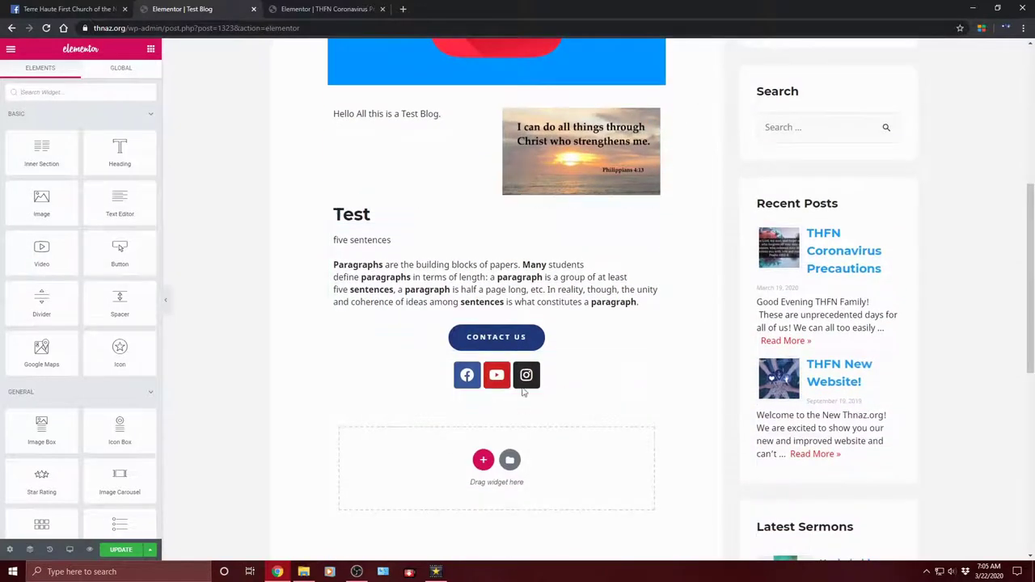
pyautogui.scroll(5, 650, 396)
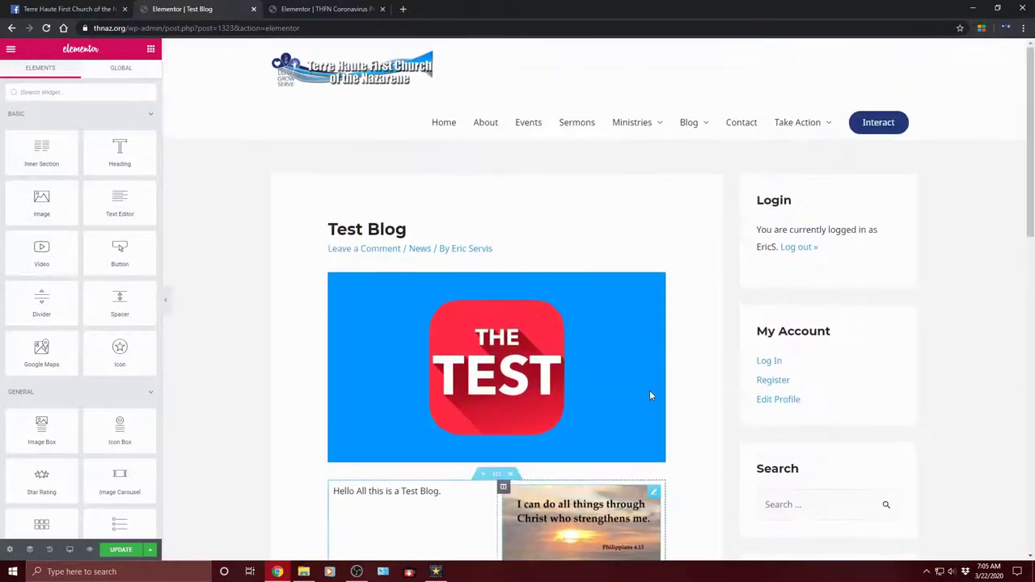
pyautogui.scroll(-3, 650, 396)
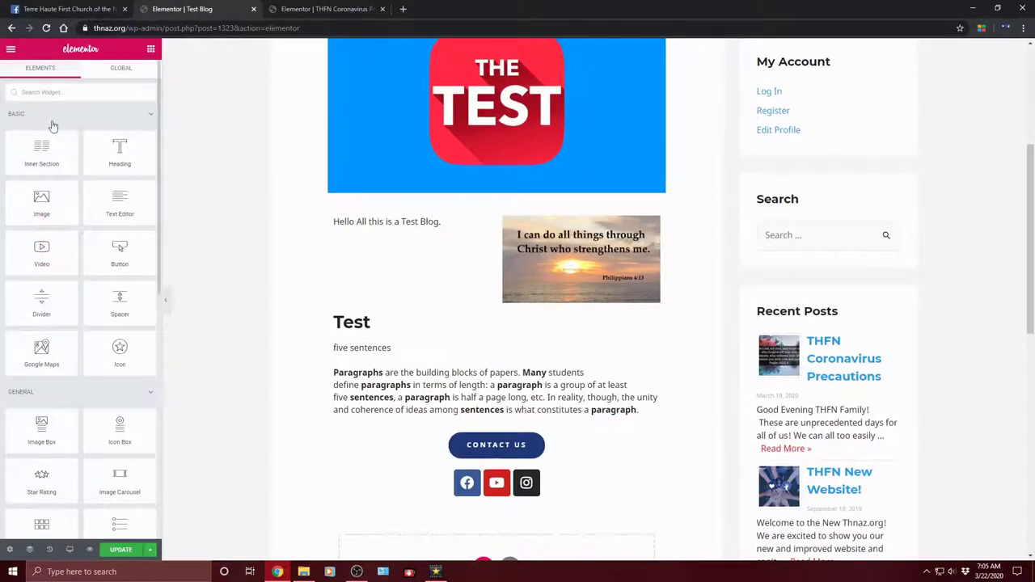
pyautogui.scroll(-1, 46, 275)
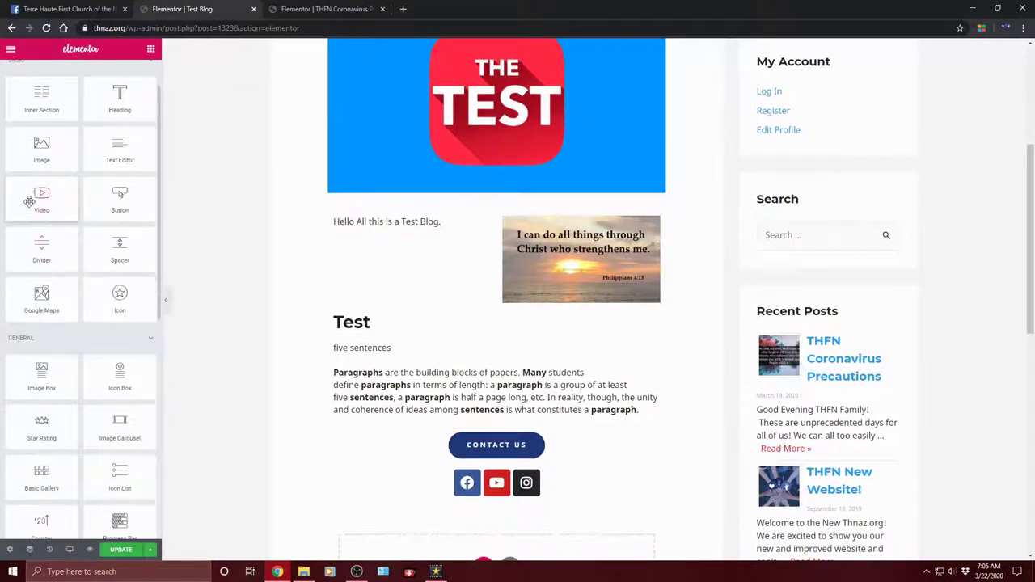
pyautogui.moveTo(274, 386); pyautogui.dragTo(53, 184)
pyautogui.moveTo(465, 339); pyautogui.dragTo(575, 420)
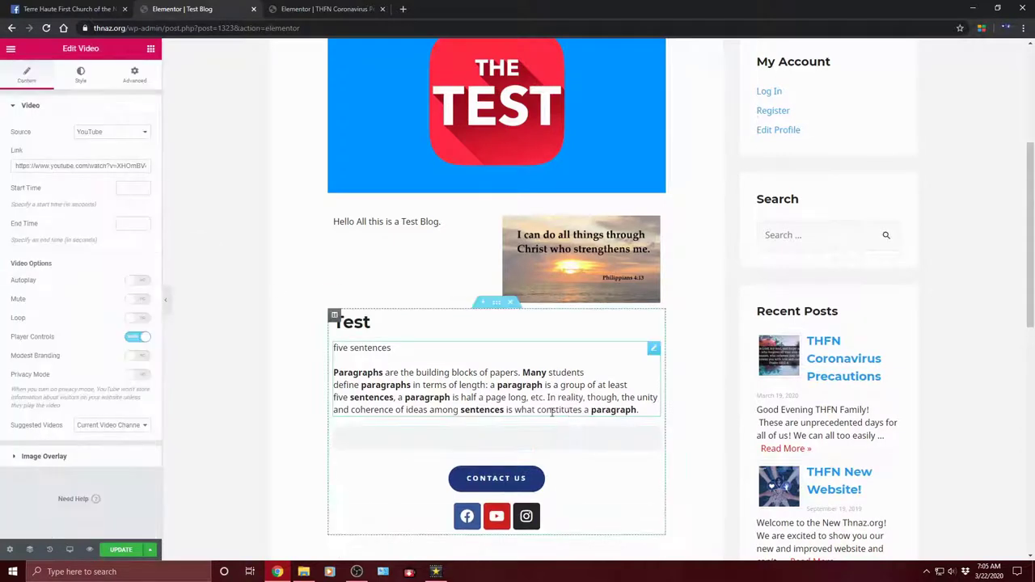
pyautogui.tripleClick(53, 162)
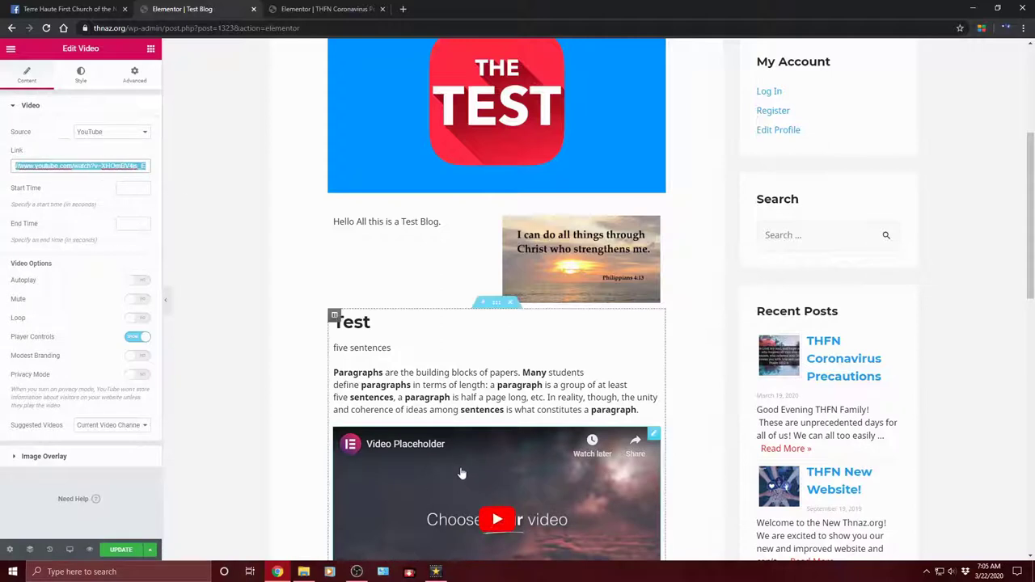
pyautogui.scroll(-2, 456, 461)
pyautogui.click(57, 164)
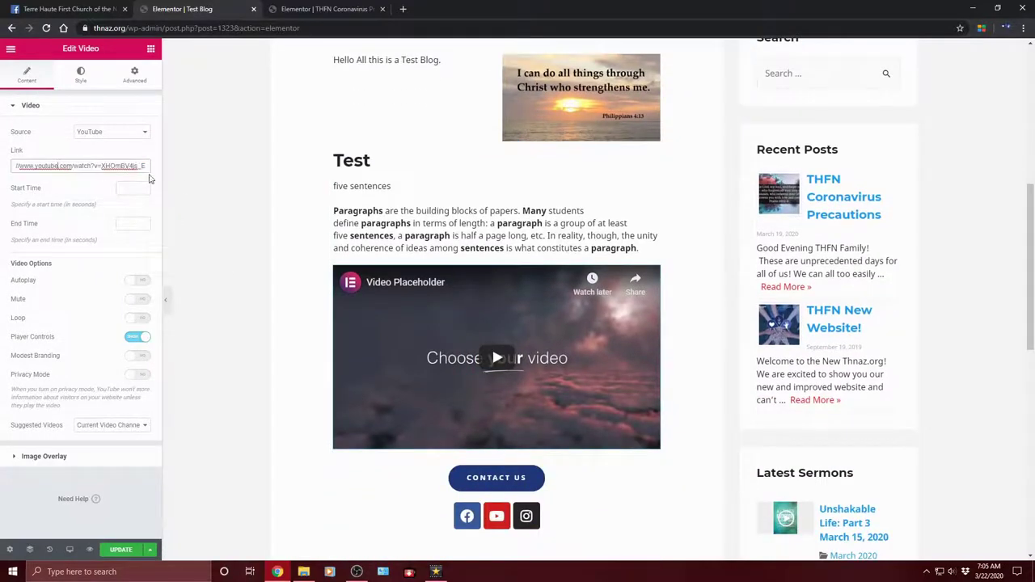
# Step: Try the Self Hosted, Dailymotion and Vimeo video sources, leaving the source on YouTube
pyautogui.click(144, 134)
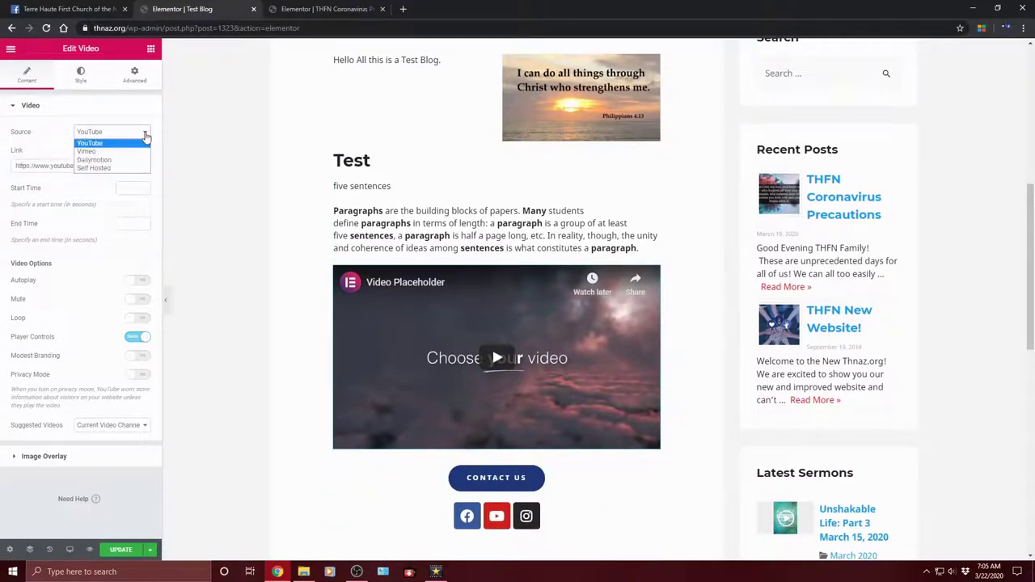
pyautogui.click(101, 169)
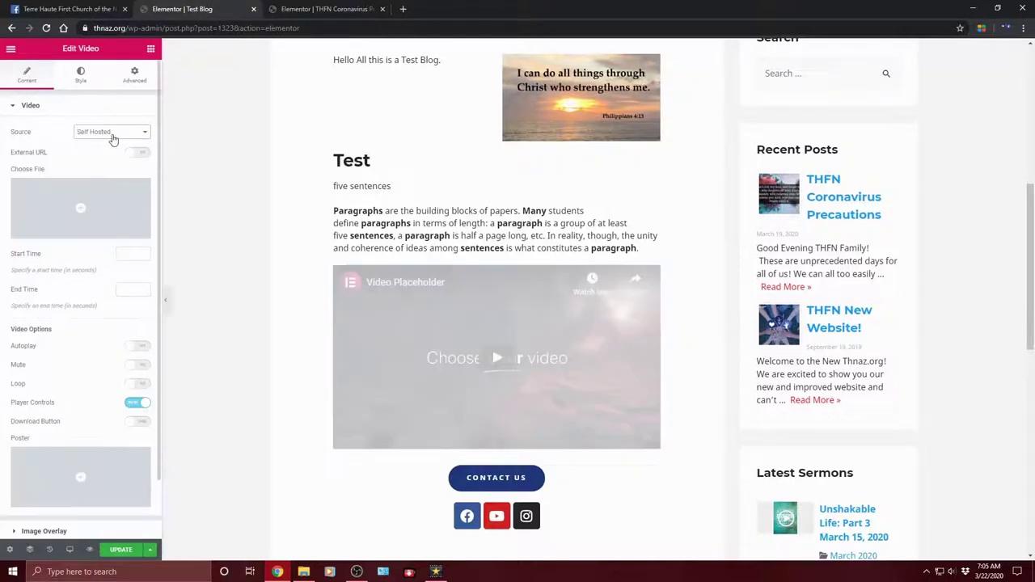
pyautogui.click(113, 135)
pyautogui.click(112, 160)
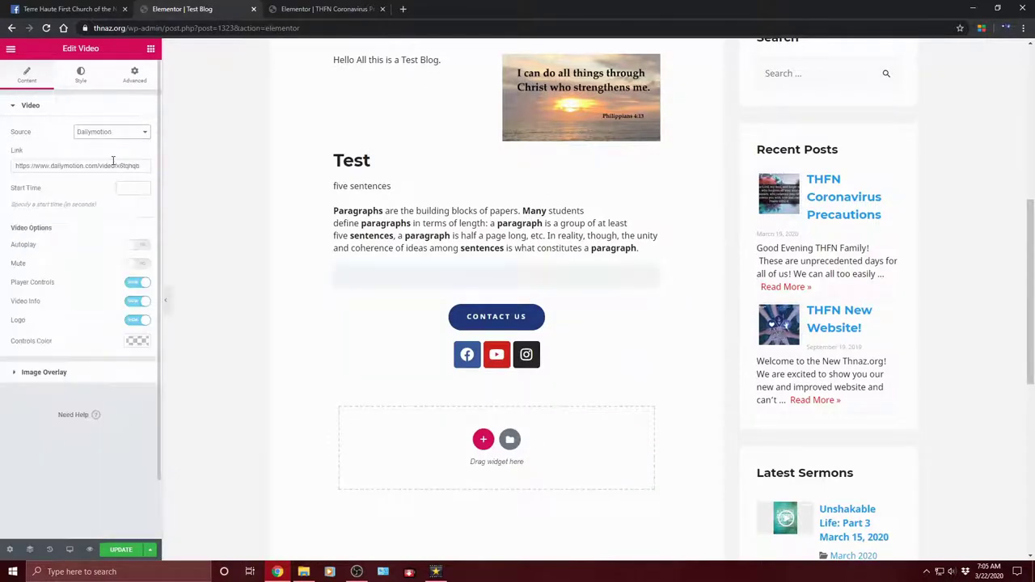
pyautogui.click(112, 132)
pyautogui.click(101, 138)
pyautogui.click(112, 134)
pyautogui.click(105, 143)
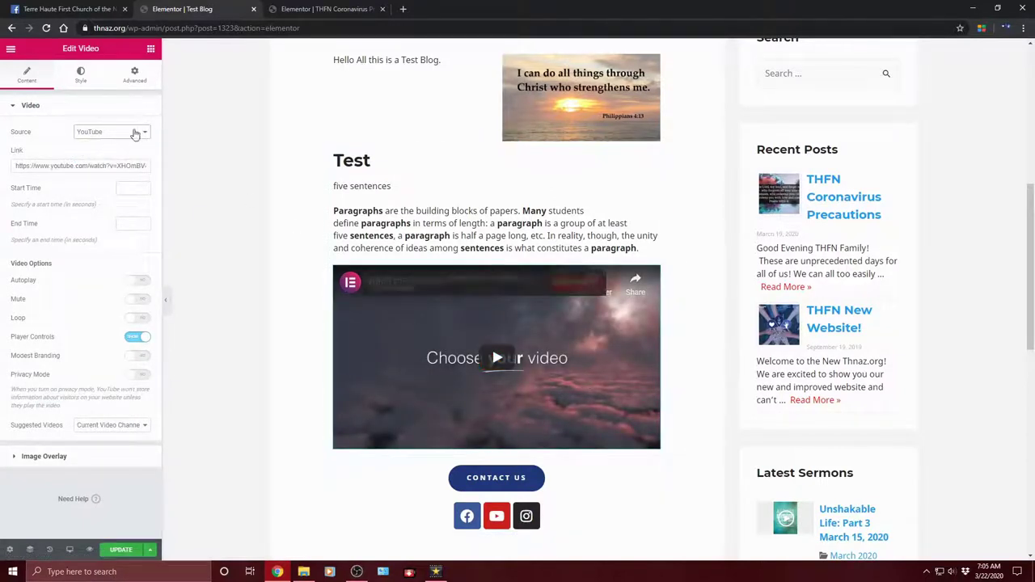
pyautogui.click(140, 135)
pyautogui.click(122, 150)
pyautogui.click(112, 134)
pyautogui.click(94, 168)
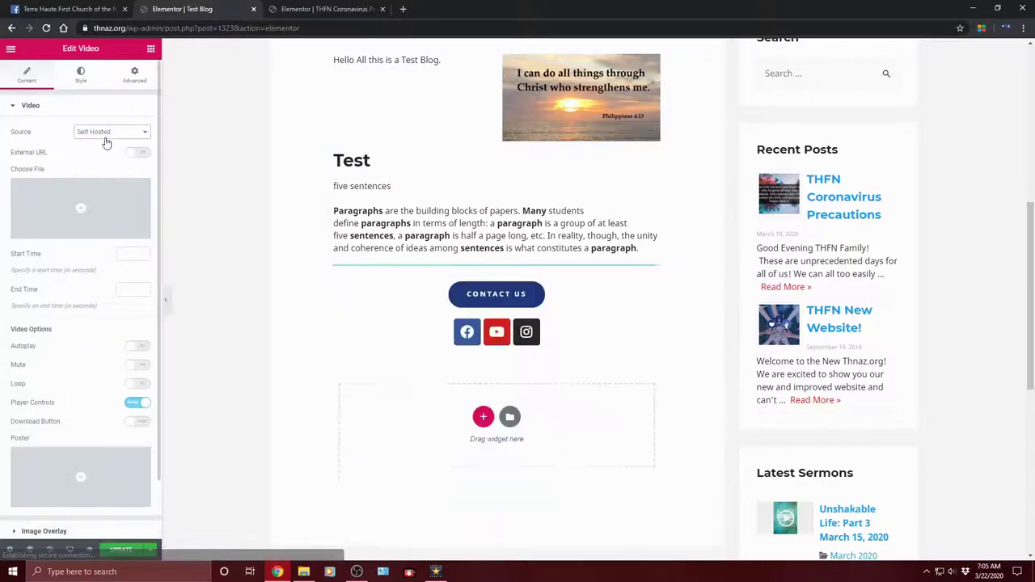
pyautogui.click(140, 134)
pyautogui.click(110, 142)
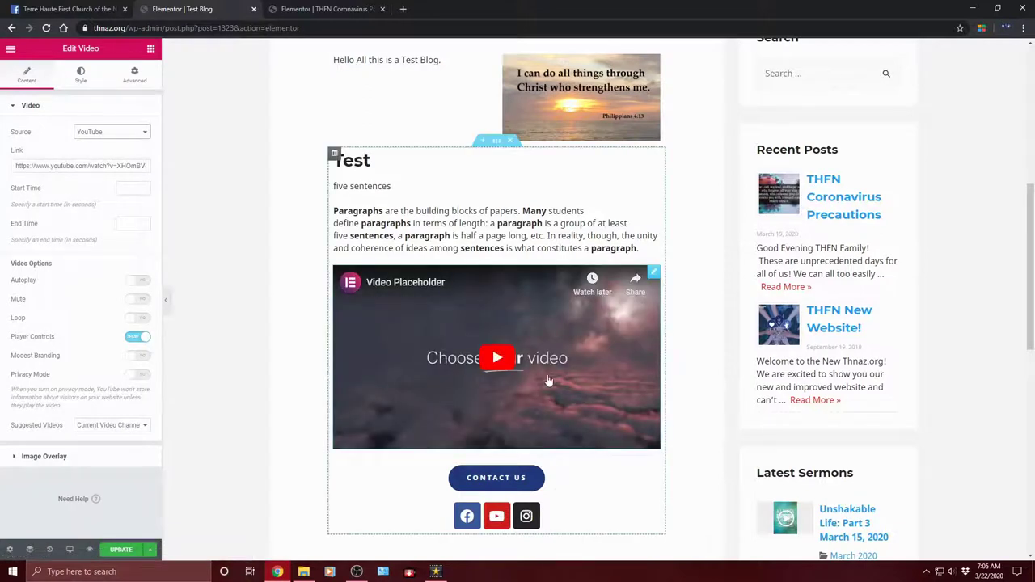
pyautogui.click(151, 50)
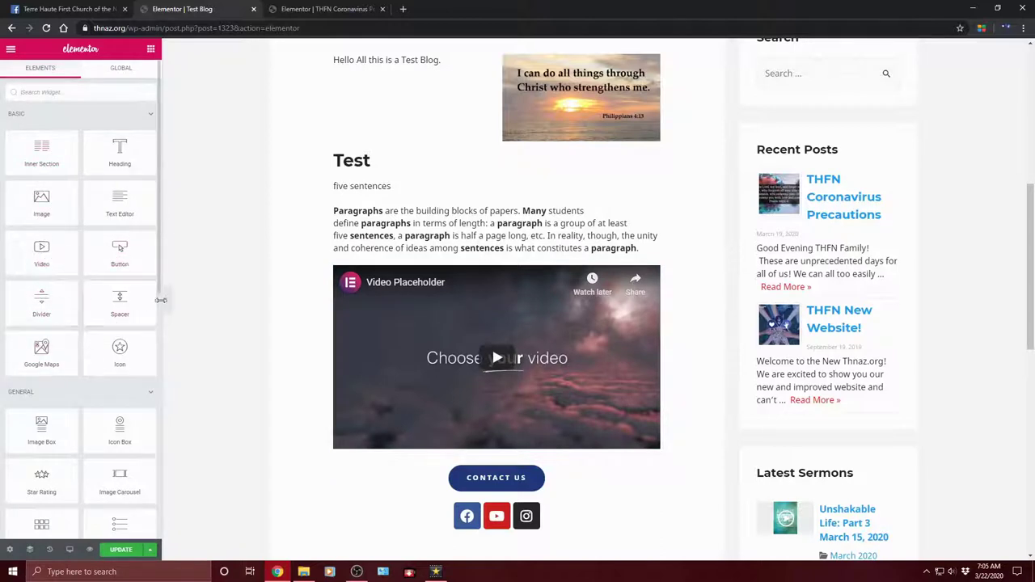
# Step: Insert a Spacer between the Test paragraph and the video with its space set to 10
pyautogui.moveTo(118, 309); pyautogui.dragTo(452, 292)
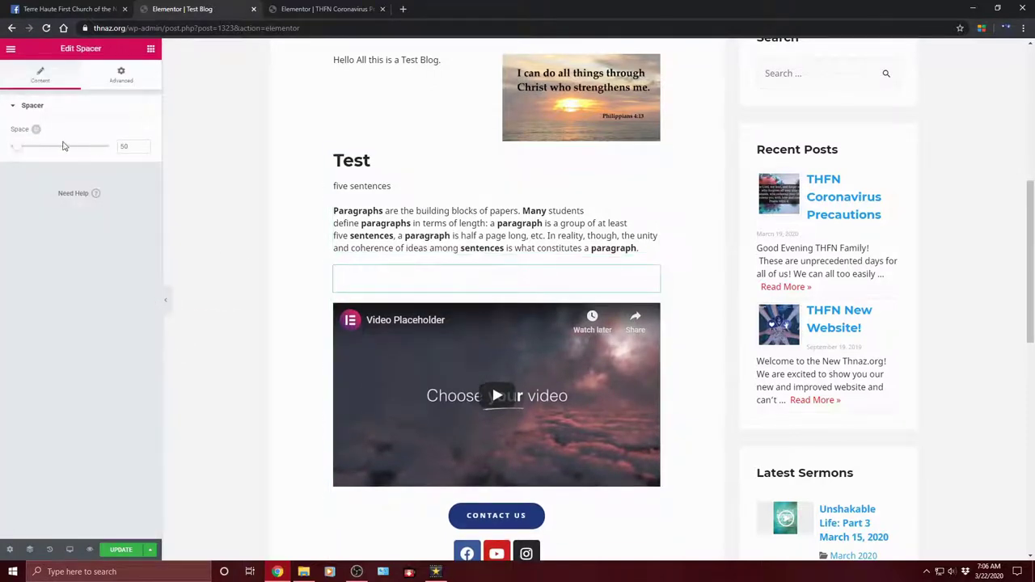
pyautogui.moveTo(25, 152); pyautogui.dragTo(3, 173)
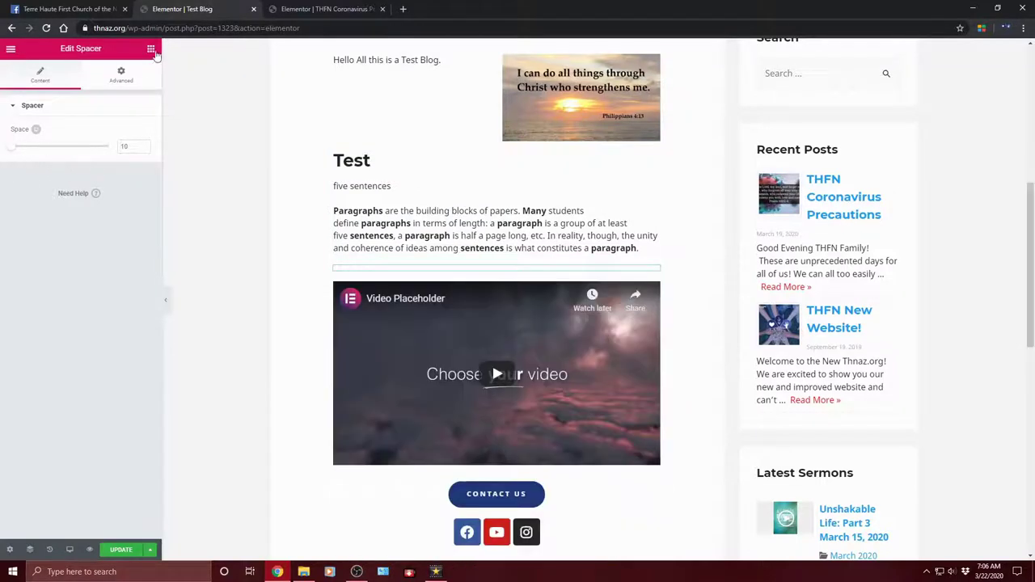
pyautogui.click(150, 49)
pyautogui.scroll(-3, 122, 251)
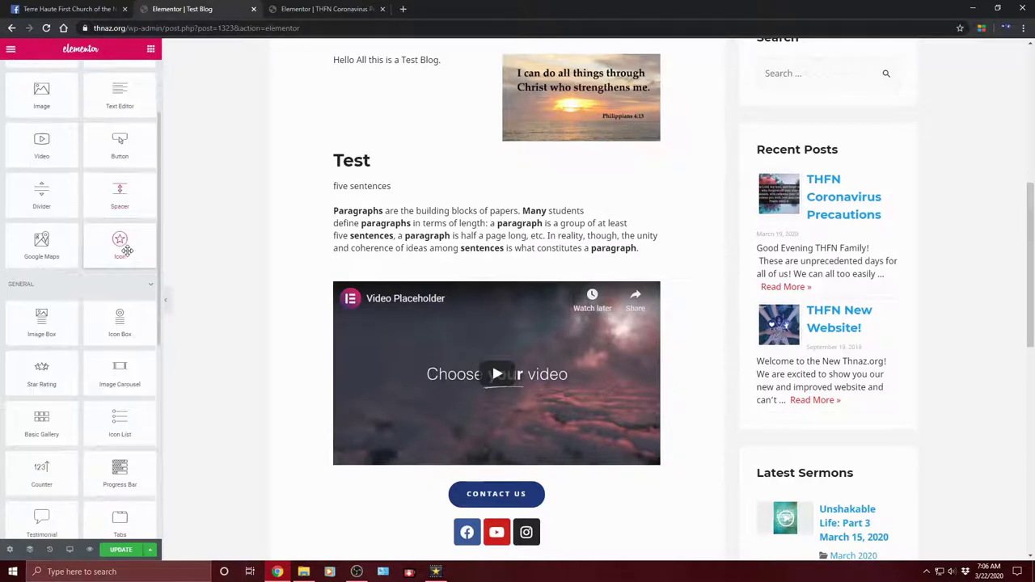
pyautogui.scroll(-2, 127, 251)
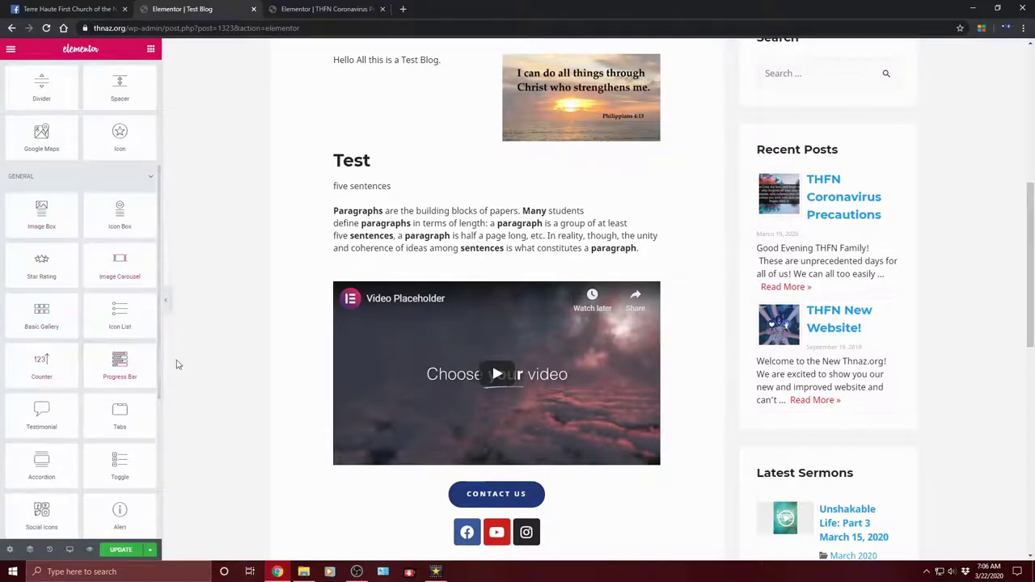
# Step: Place a Basic Gallery and create a new gallery starting with the Christmas Hope image
pyautogui.moveTo(41, 316); pyautogui.dragTo(450, 279)
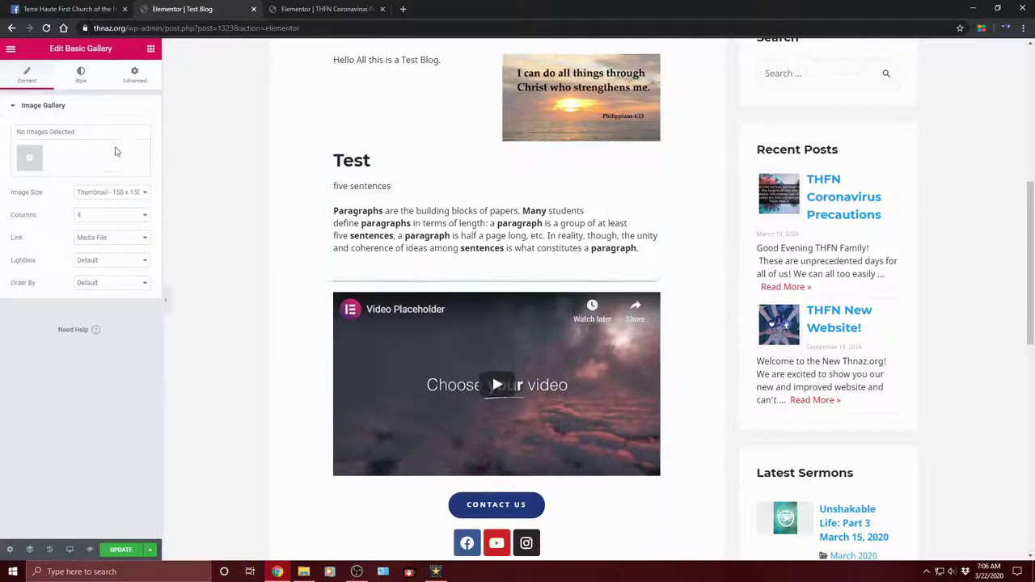
pyautogui.click(28, 160)
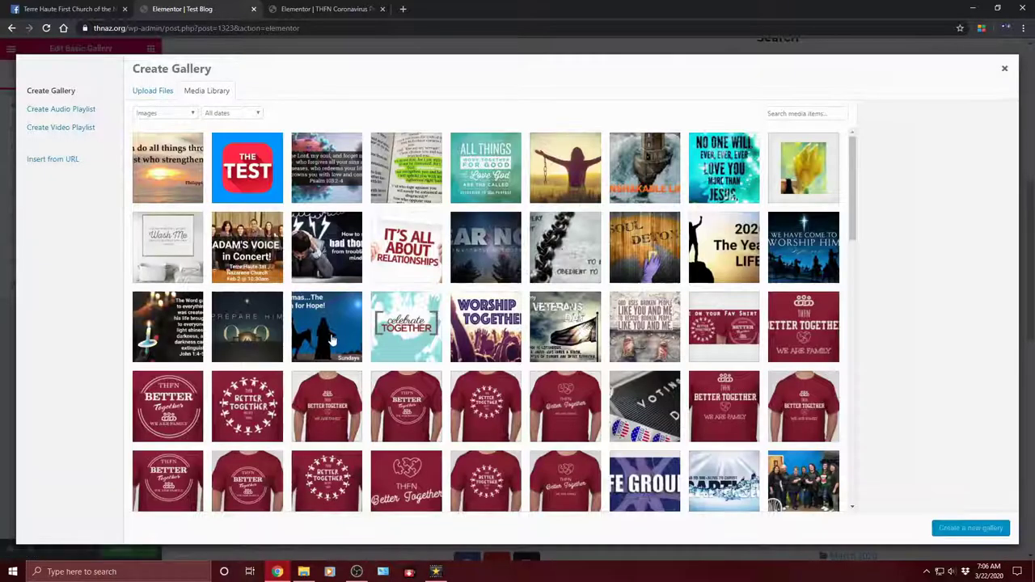
pyautogui.click(331, 345)
pyautogui.click(979, 528)
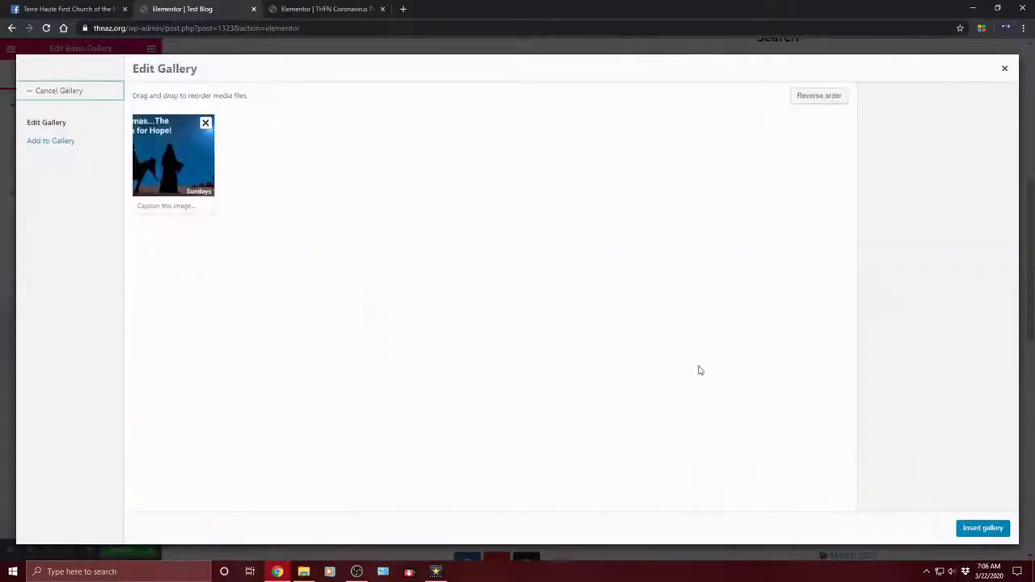
# Step: Add the Celebrate Together and voting sticker images, then insert the three-image gallery
pyautogui.click(47, 143)
pyautogui.click(326, 346)
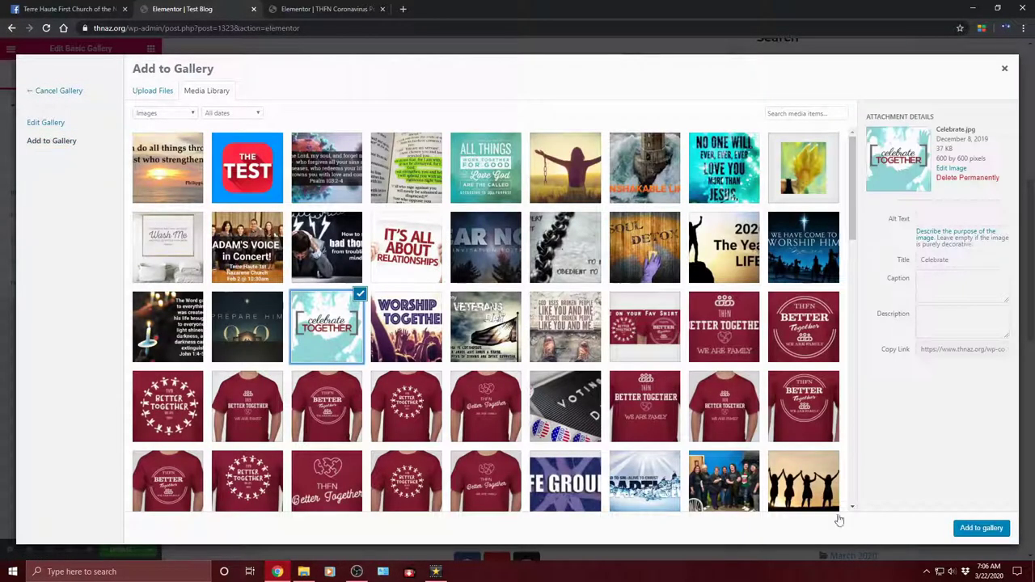
pyautogui.click(981, 528)
pyautogui.click(36, 142)
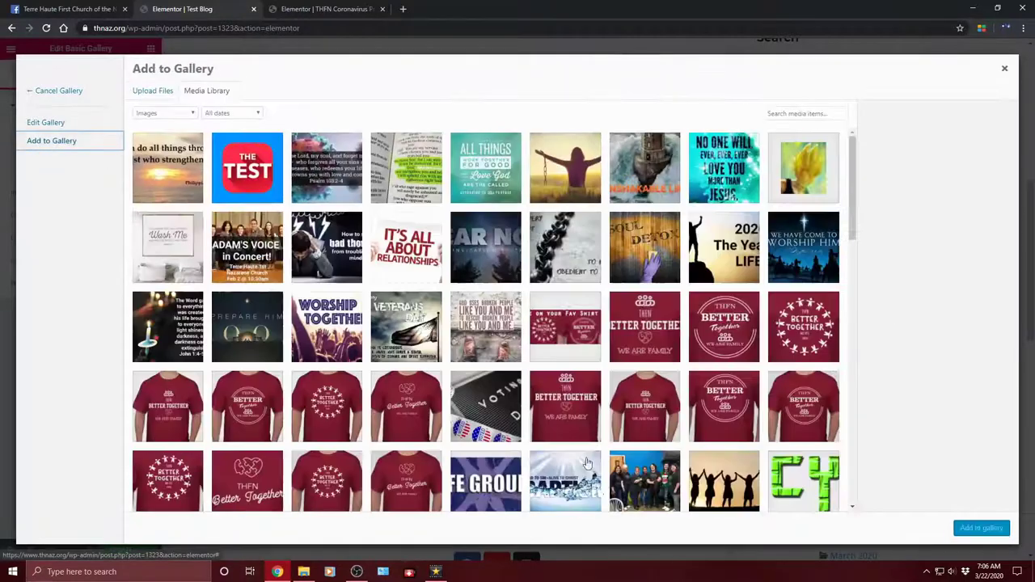
pyautogui.click(477, 386)
pyautogui.click(988, 528)
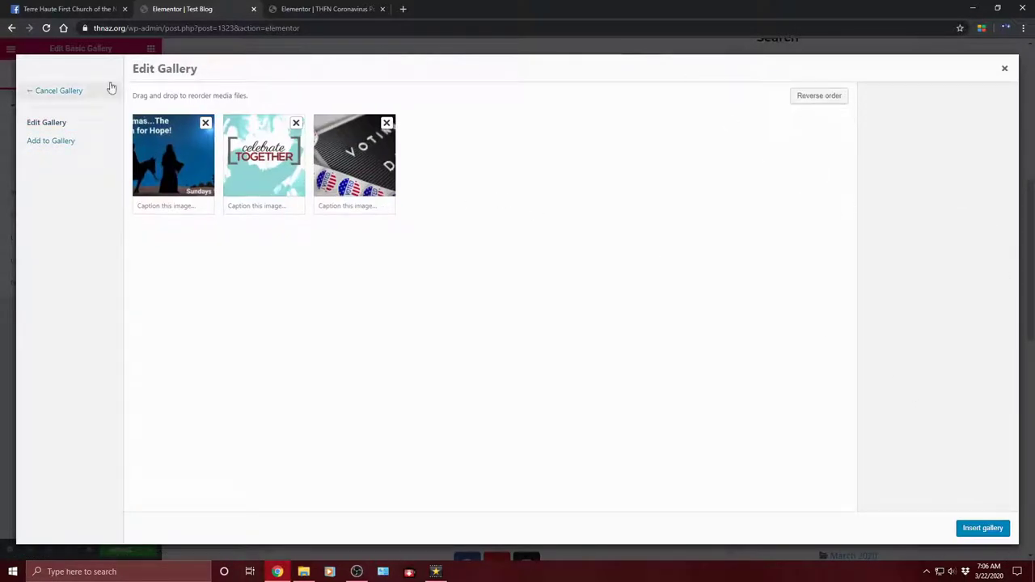
pyautogui.click(982, 530)
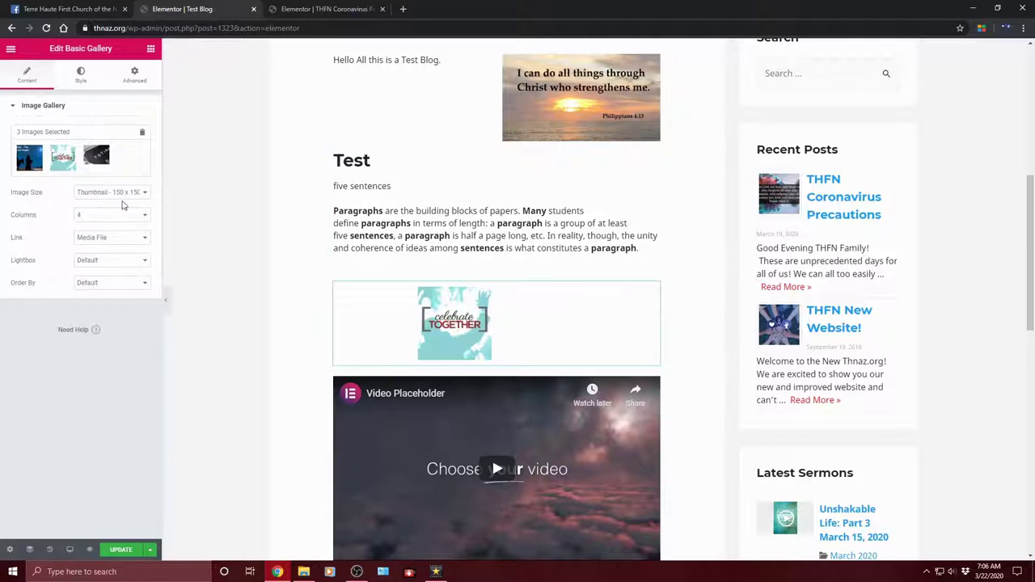
# Step: Select the gallery and keep Link at Media File, Lightbox and Order By at Default
pyautogui.click(151, 50)
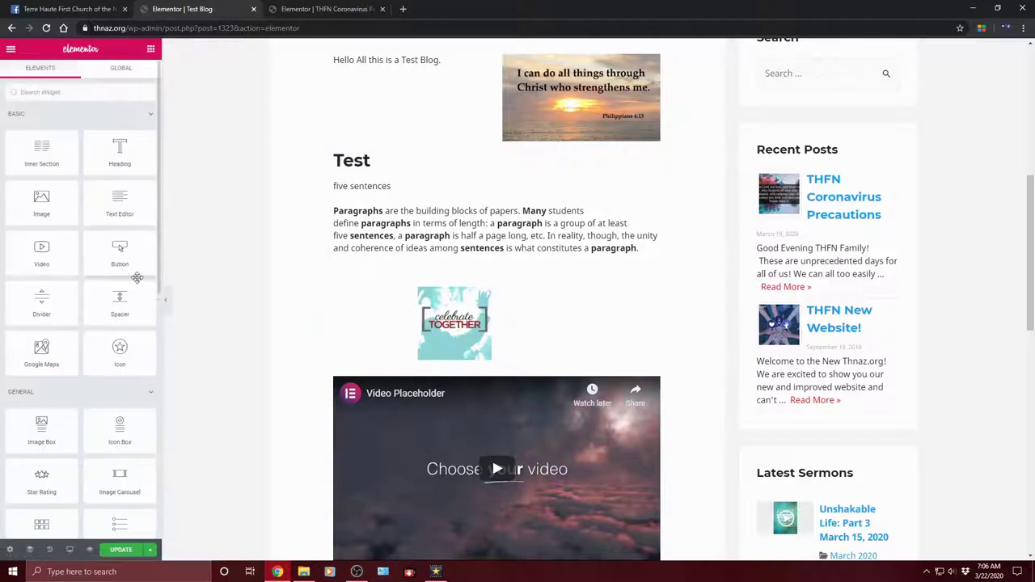
pyautogui.scroll(-1, 76, 302)
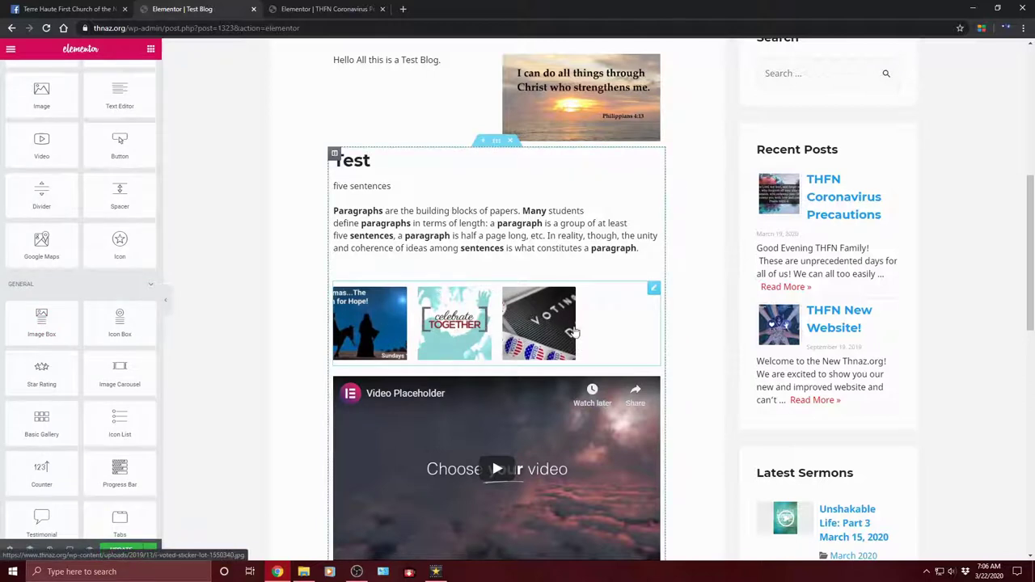
pyautogui.scroll(-1, 605, 330)
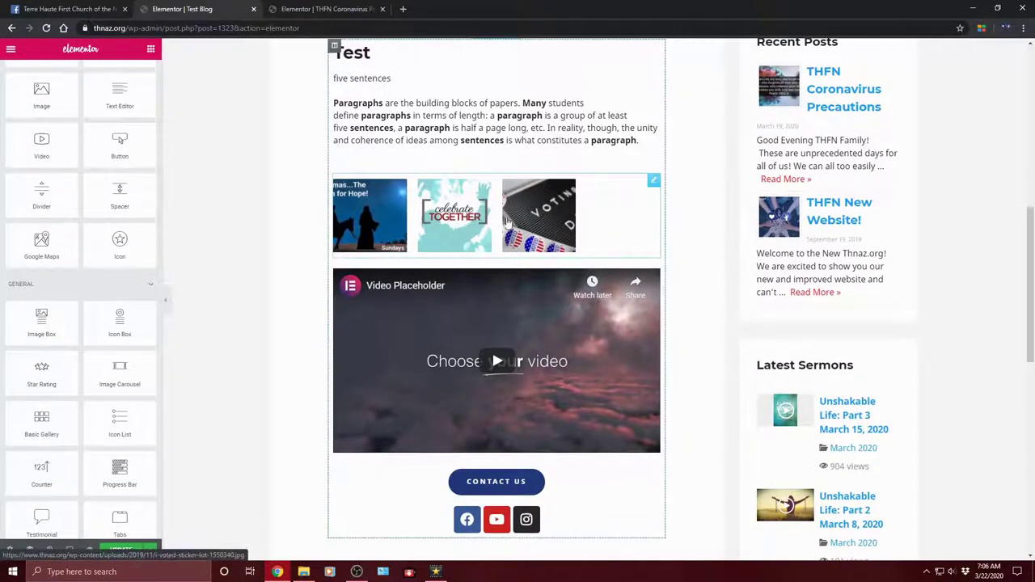
pyautogui.scroll(2, 208, 267)
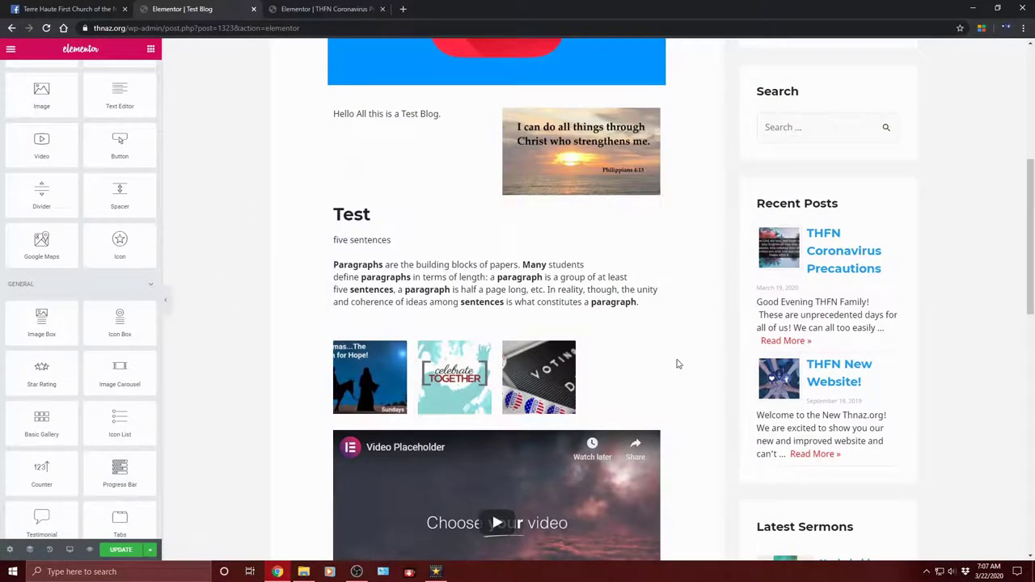
pyautogui.click(639, 374)
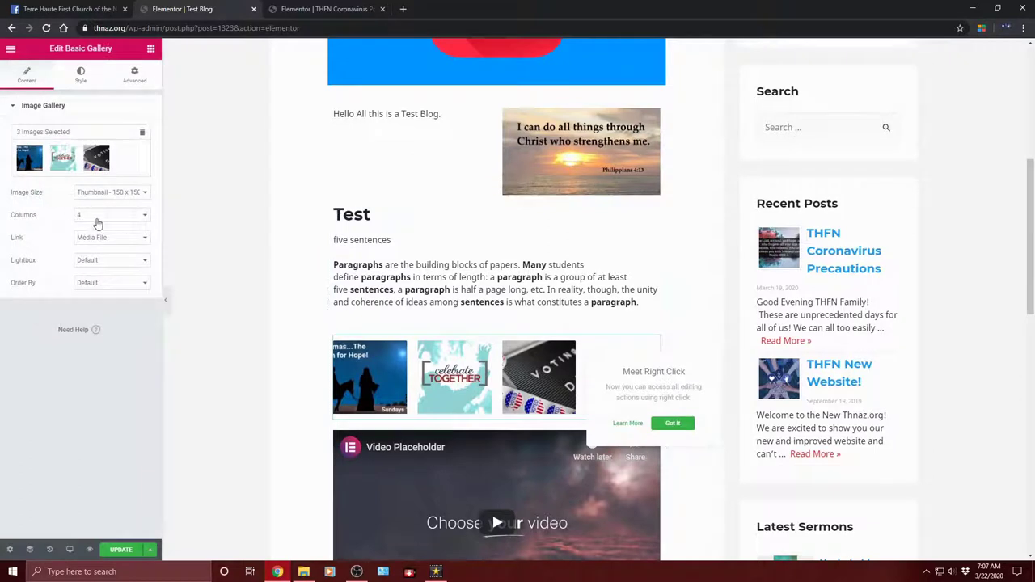
pyautogui.click(117, 238)
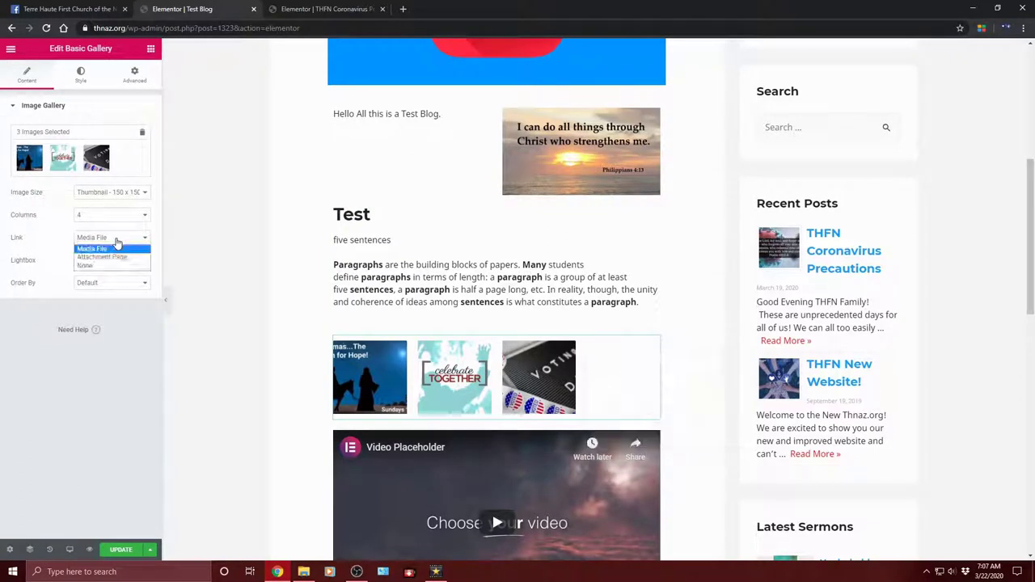
pyautogui.click(115, 248)
pyautogui.click(109, 259)
pyautogui.click(106, 270)
pyautogui.click(107, 282)
pyautogui.click(107, 290)
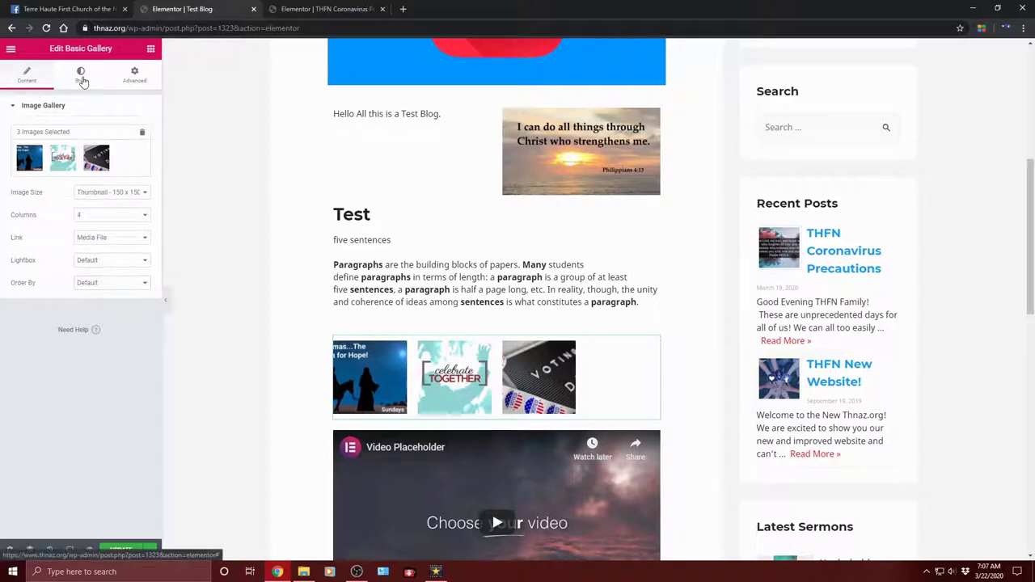
# Step: Give the gallery images a Groove border after trying Solid, Double and Dashed
pyautogui.click(81, 74)
pyautogui.click(122, 134)
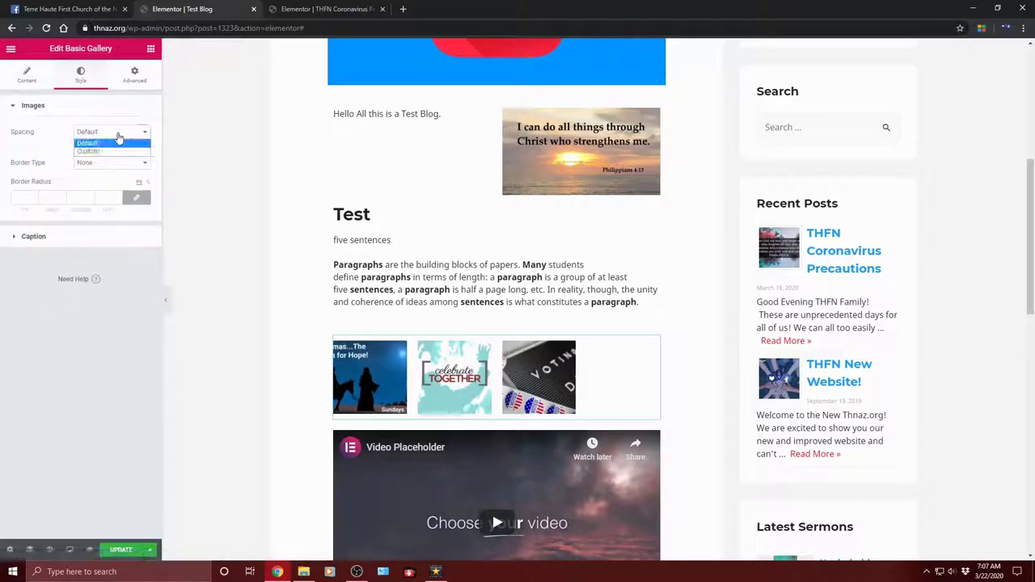
pyautogui.click(89, 142)
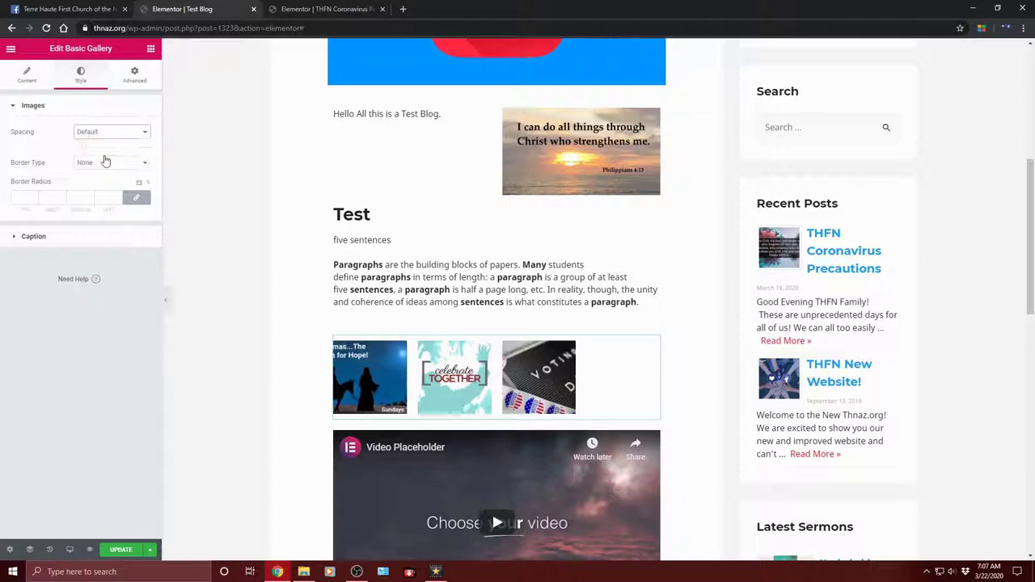
pyautogui.click(104, 163)
pyautogui.click(104, 185)
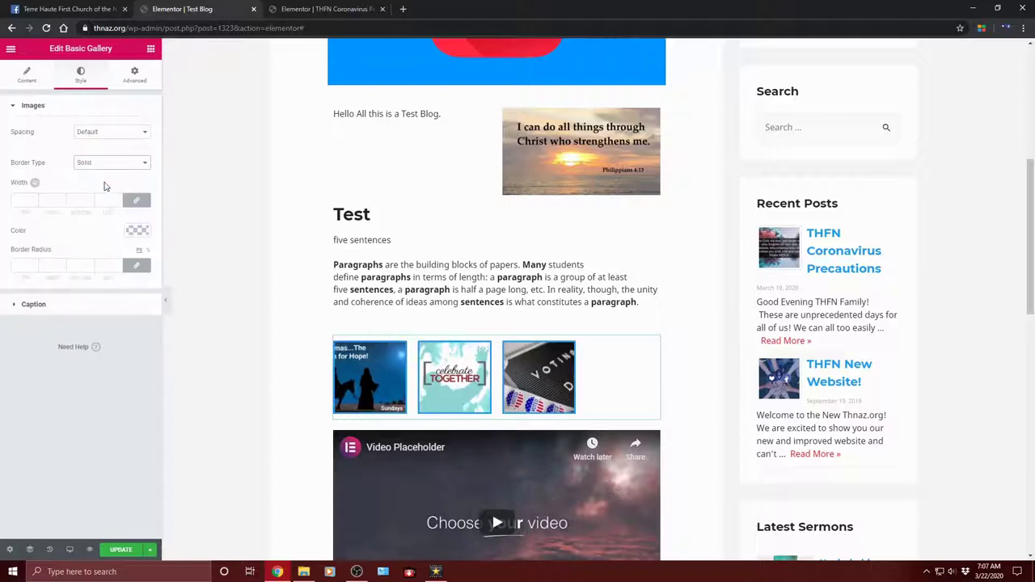
pyautogui.click(105, 164)
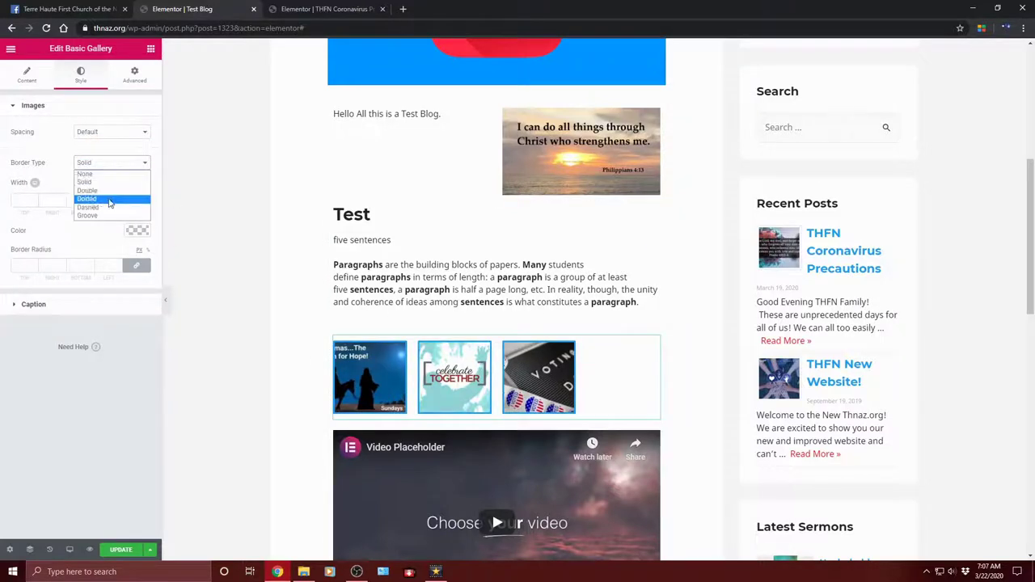
pyautogui.click(98, 190)
pyautogui.click(126, 164)
pyautogui.click(107, 214)
pyautogui.click(125, 167)
pyautogui.click(102, 214)
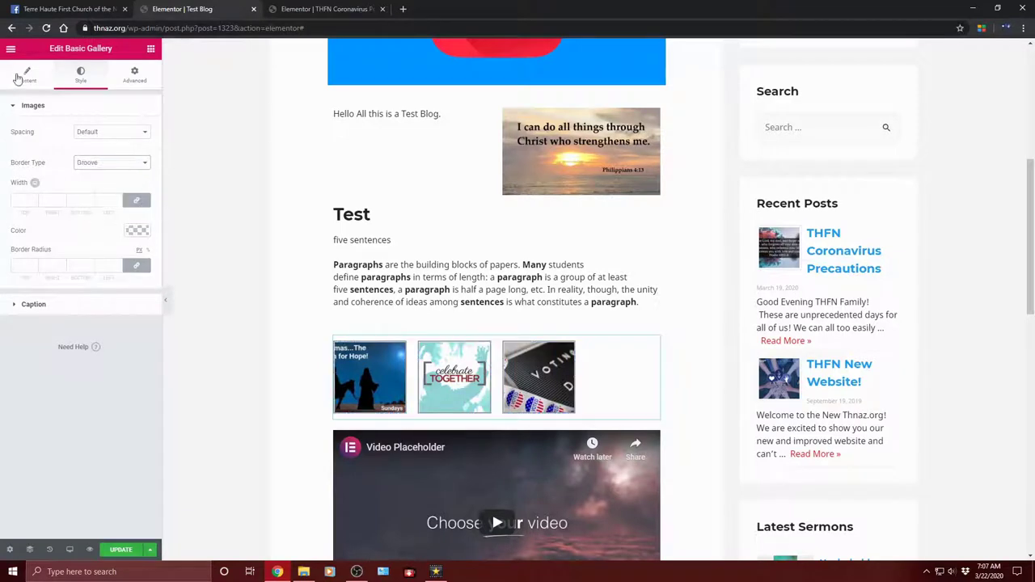
pyautogui.click(150, 50)
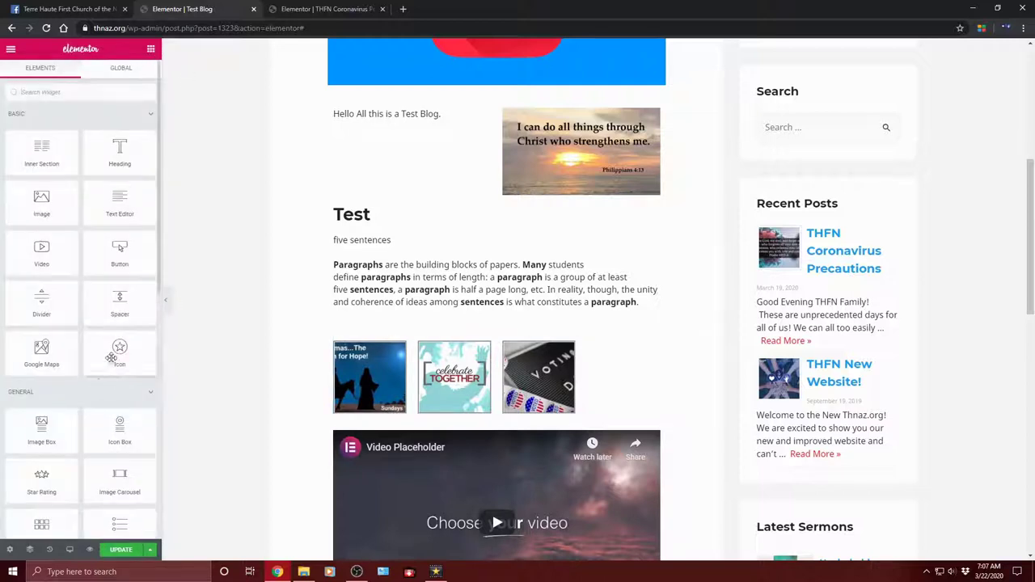
pyautogui.scroll(-4, 110, 363)
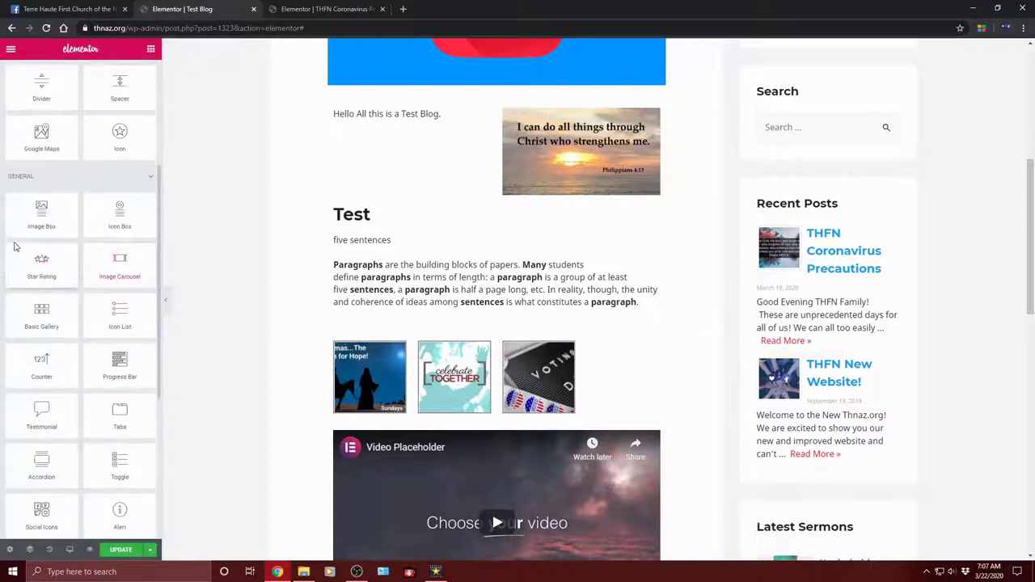
pyautogui.scroll(-2, 33, 339)
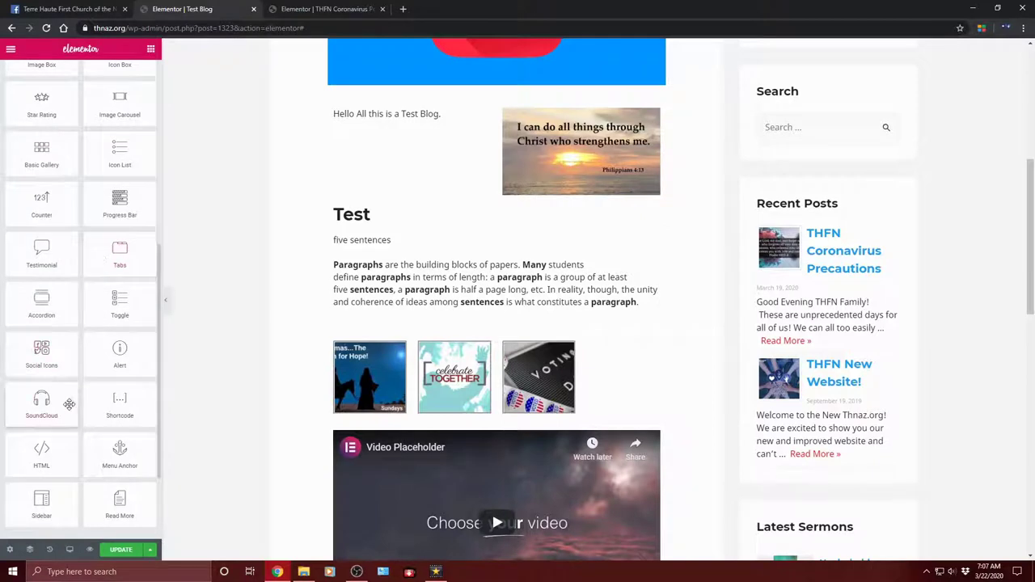
pyautogui.scroll(-2, 73, 389)
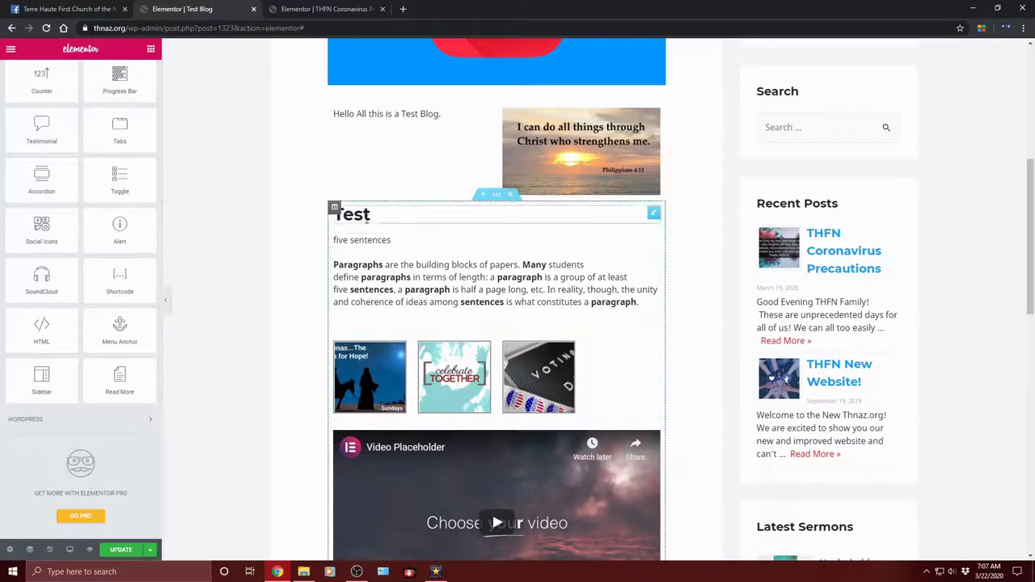
# Step: Place a Menu Anchor below the Test heading with its ID set to 'test'
pyautogui.moveTo(119, 328); pyautogui.dragTo(451, 243)
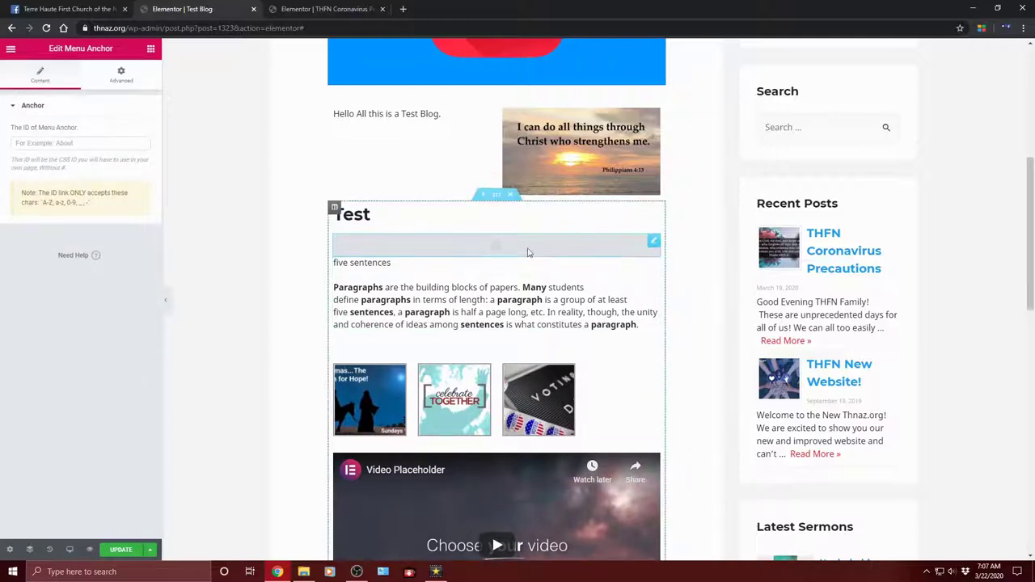
pyautogui.click(86, 145)
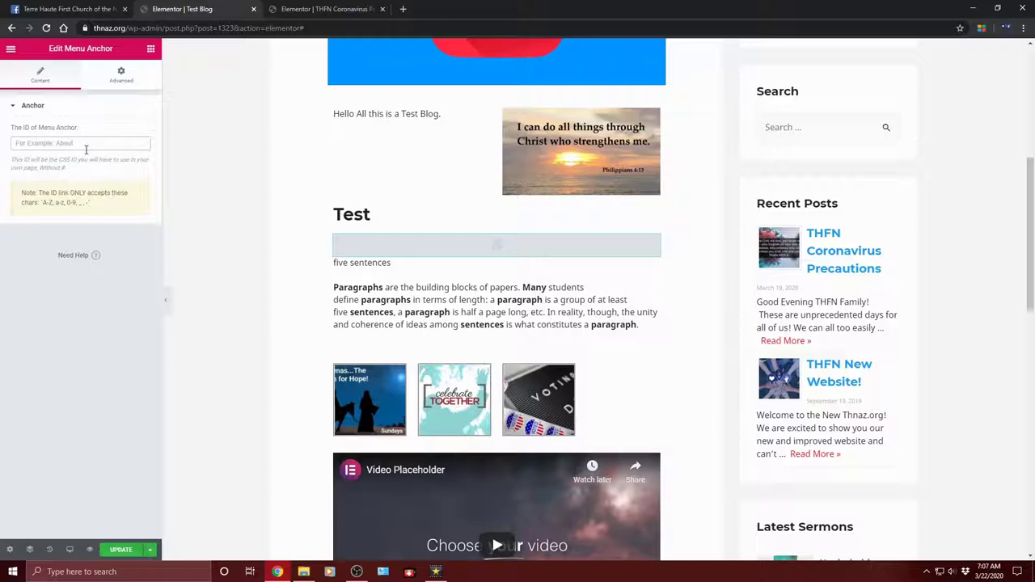
pyautogui.write('123')
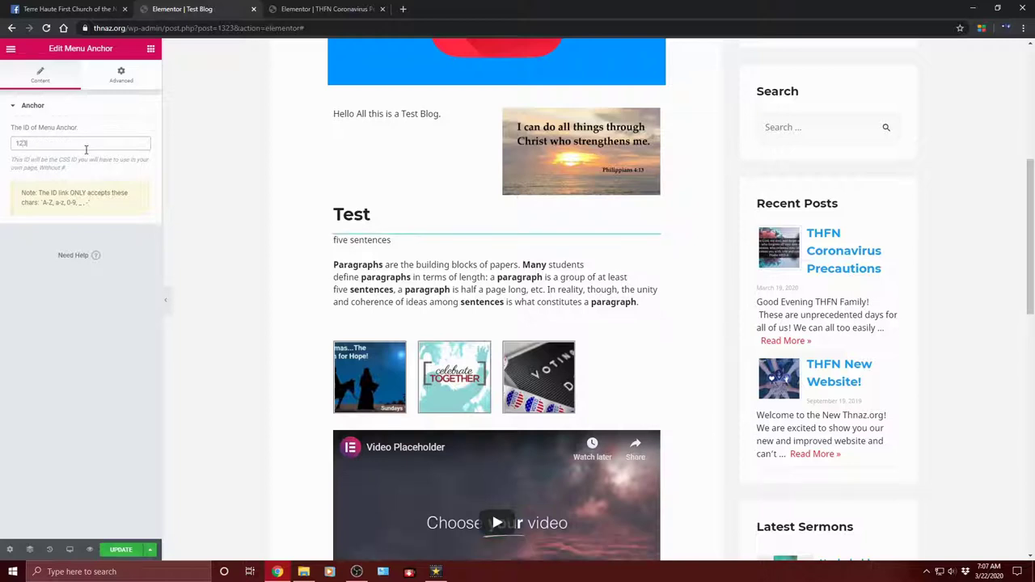
pyautogui.press('BackSpace')
pyautogui.press('BackSpace')
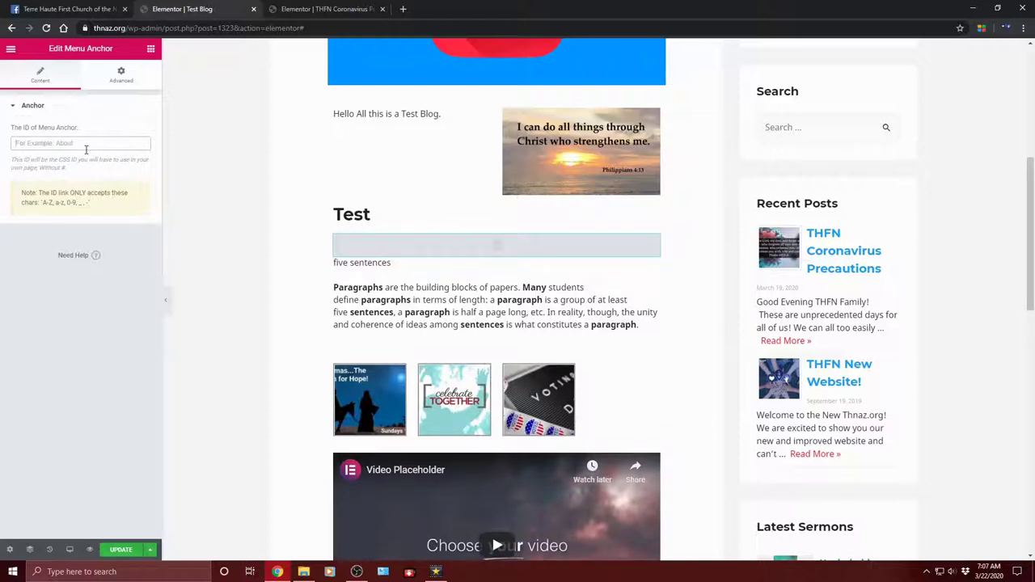
pyautogui.write('test')
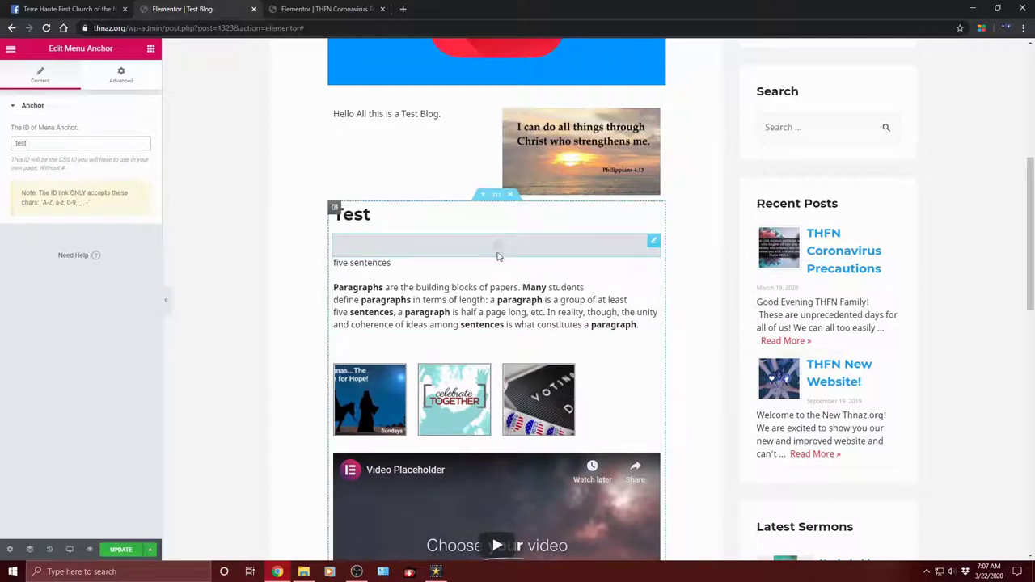
pyautogui.scroll(2, 416, 203)
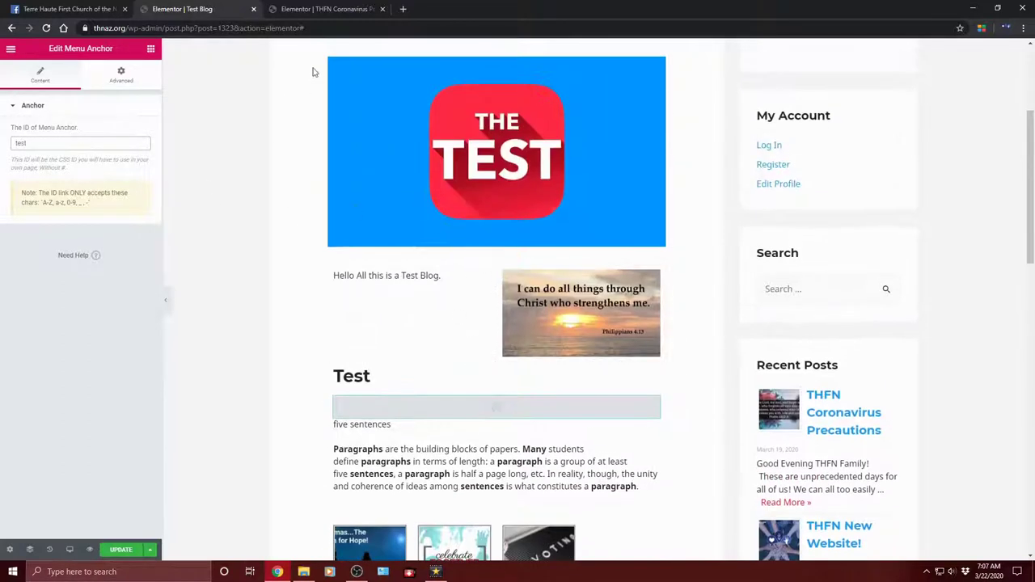
pyautogui.click(152, 50)
# Step: Update the post and open the live Test Blog page with View Page
pyautogui.click(121, 550)
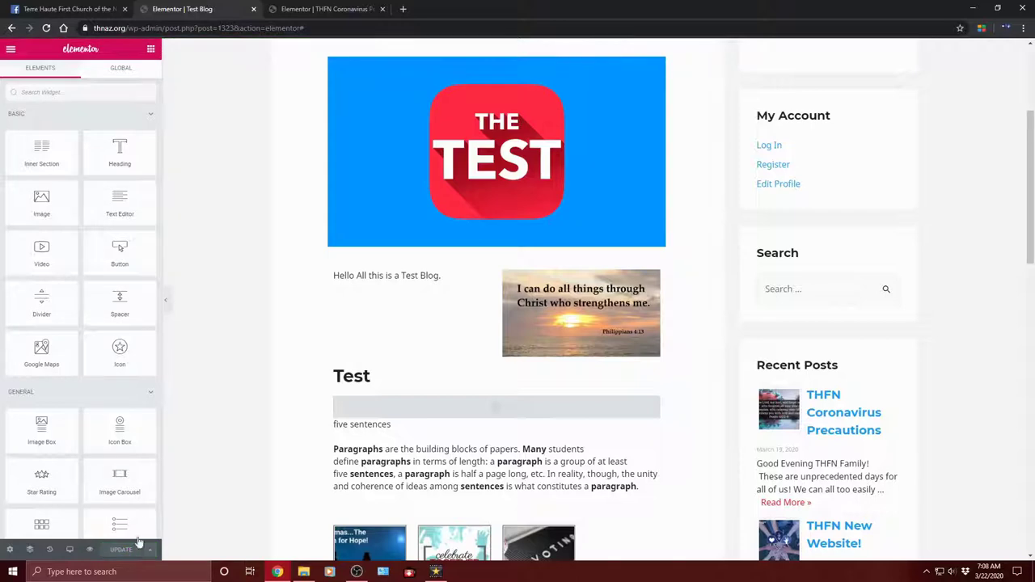
pyautogui.scroll(3, 478, 206)
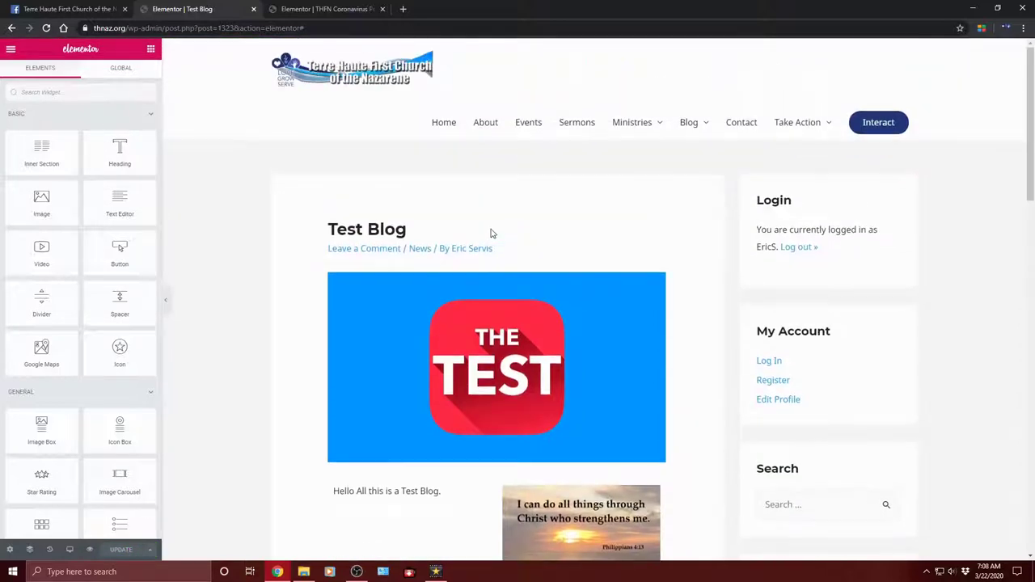
pyautogui.scroll(-12, 491, 234)
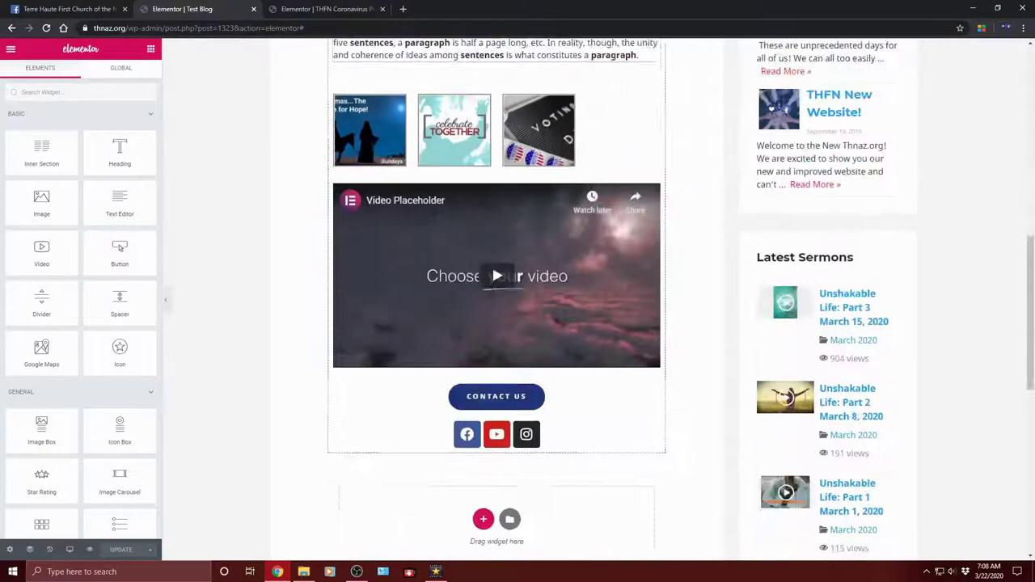
pyautogui.scroll(5, 518, 239)
pyautogui.scroll(3, 546, 244)
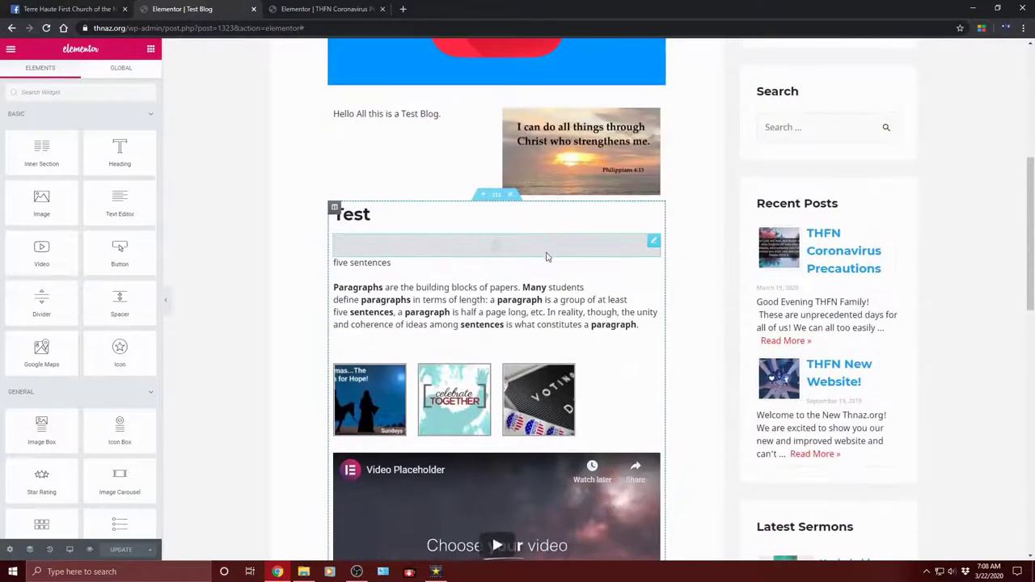
pyautogui.scroll(2, 543, 250)
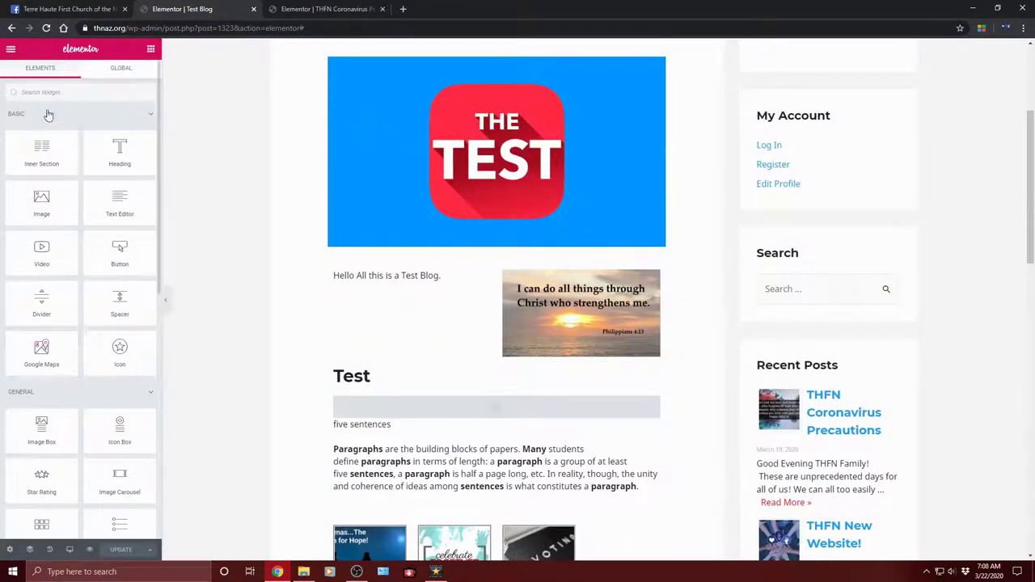
pyautogui.click(10, 49)
pyautogui.click(35, 120)
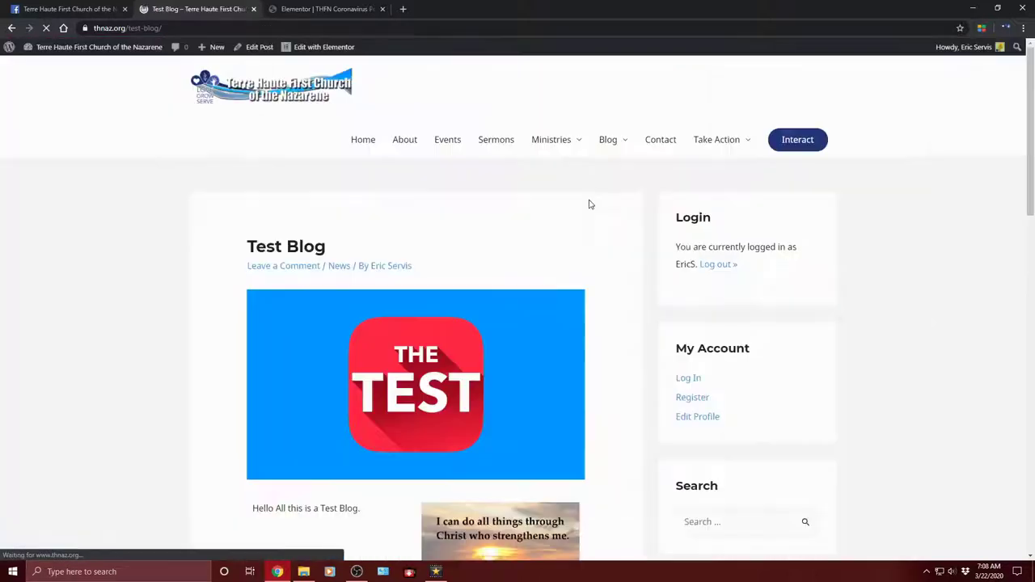
# Step: Load the Test Blog page at thnaz.org/test-blog/#test
pyautogui.click(217, 27)
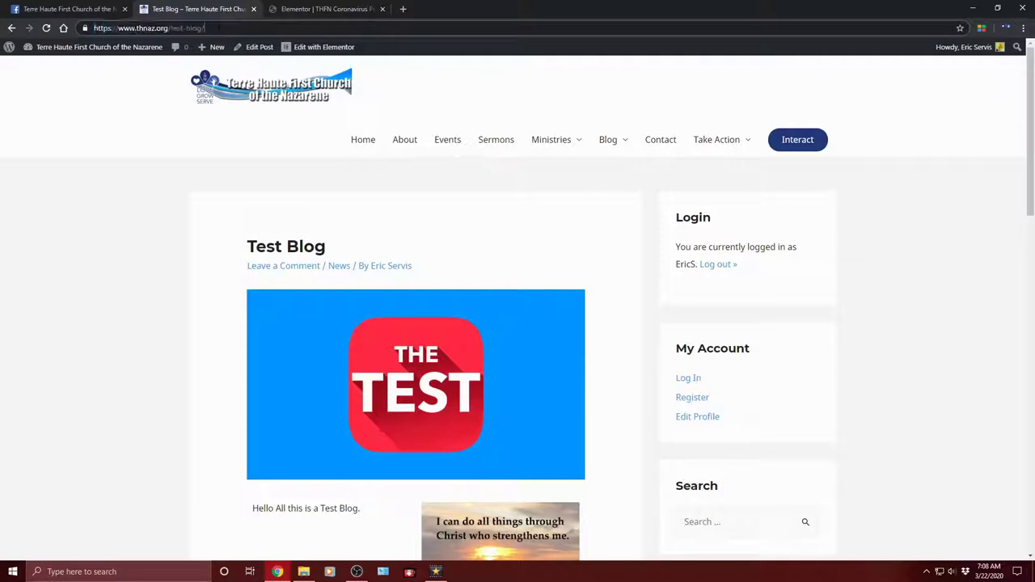
pyautogui.scroll(-5, 455, 439)
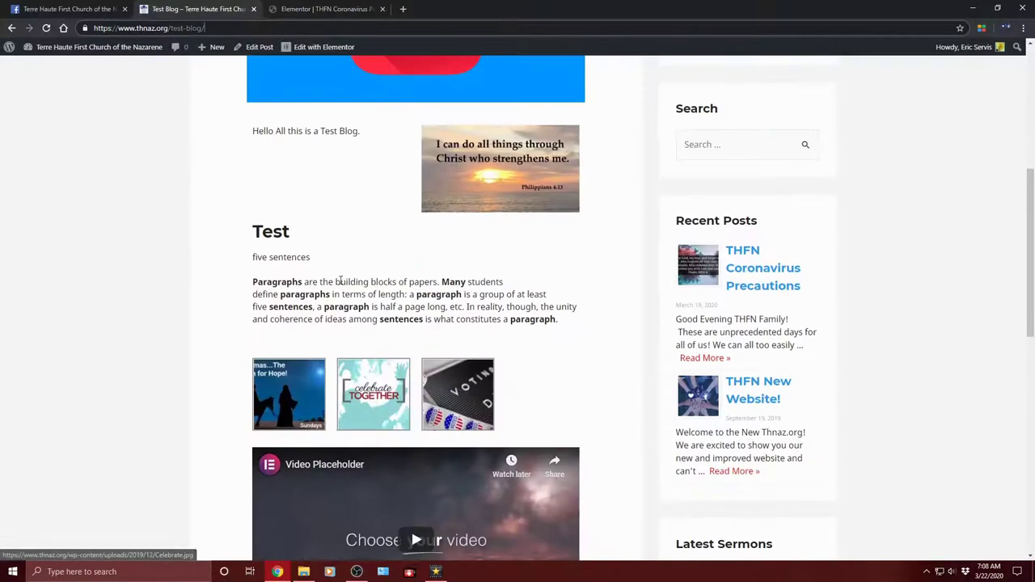
pyautogui.scroll(5, 337, 266)
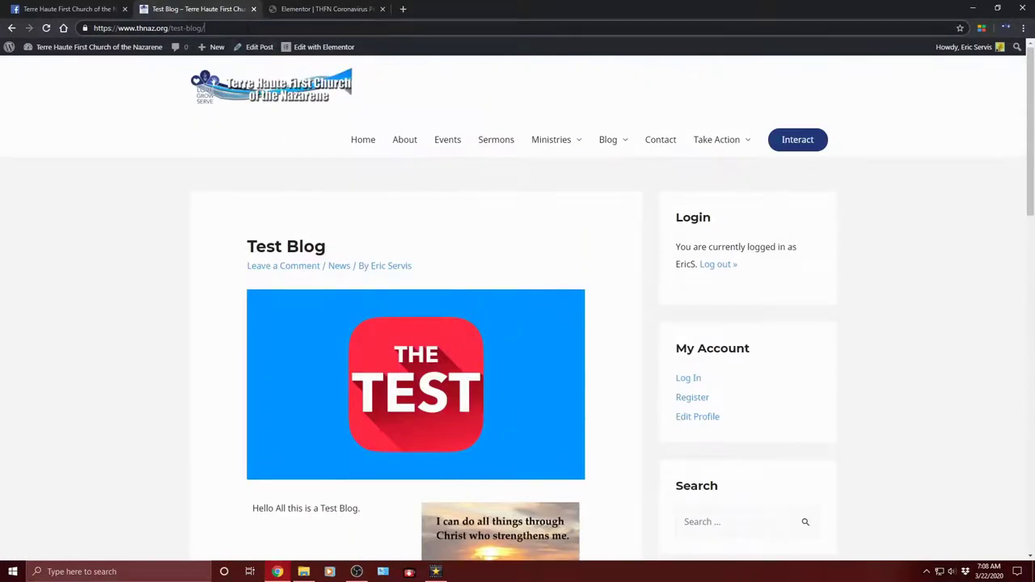
pyautogui.write('te')
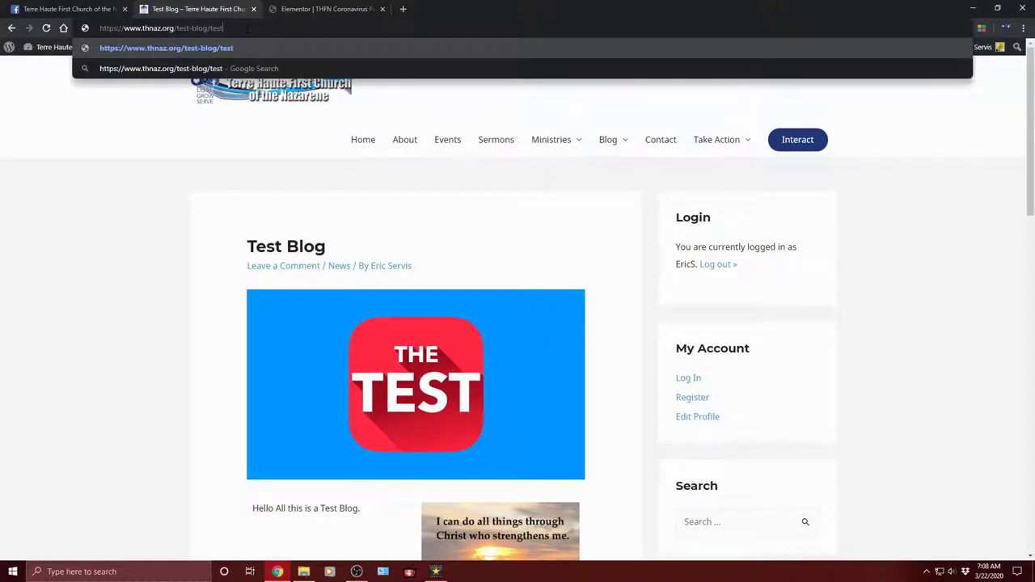
pyautogui.press('BackSpace')
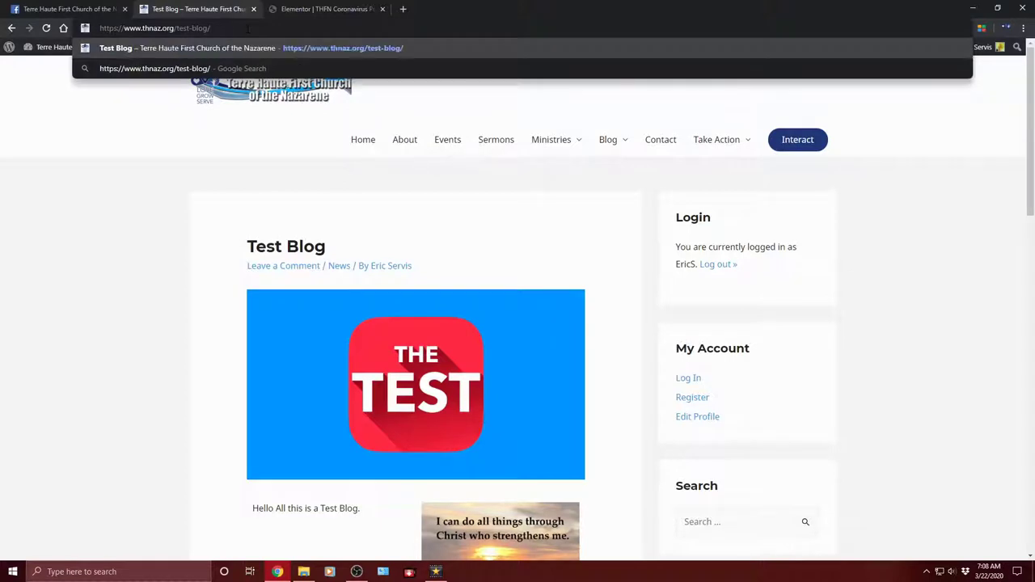
pyautogui.write('#tes')
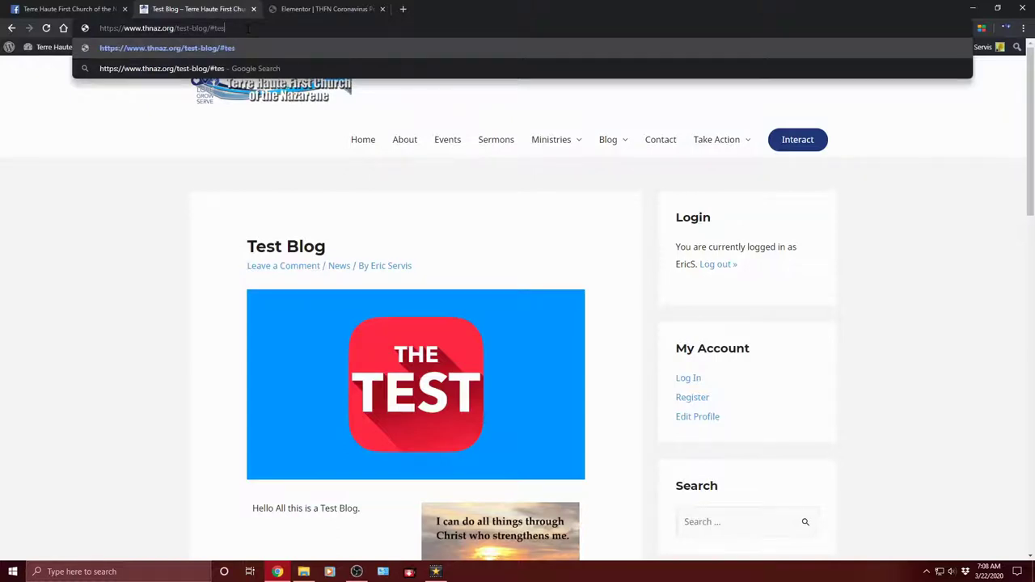
pyautogui.press('Return')
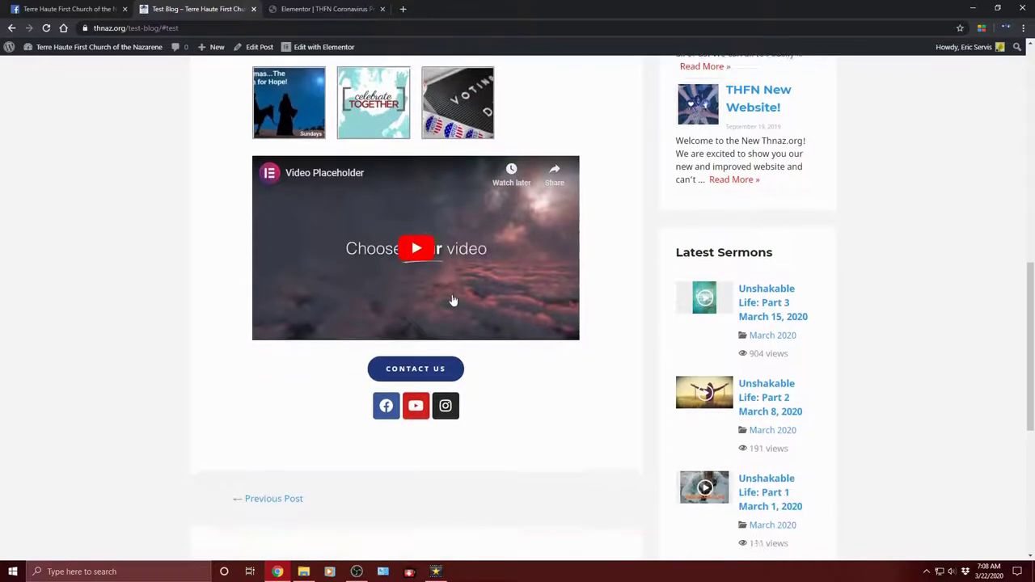
# Step: Scroll the live page to check the Test section, gallery, video and social icons
pyautogui.scroll(10, 518, 296)
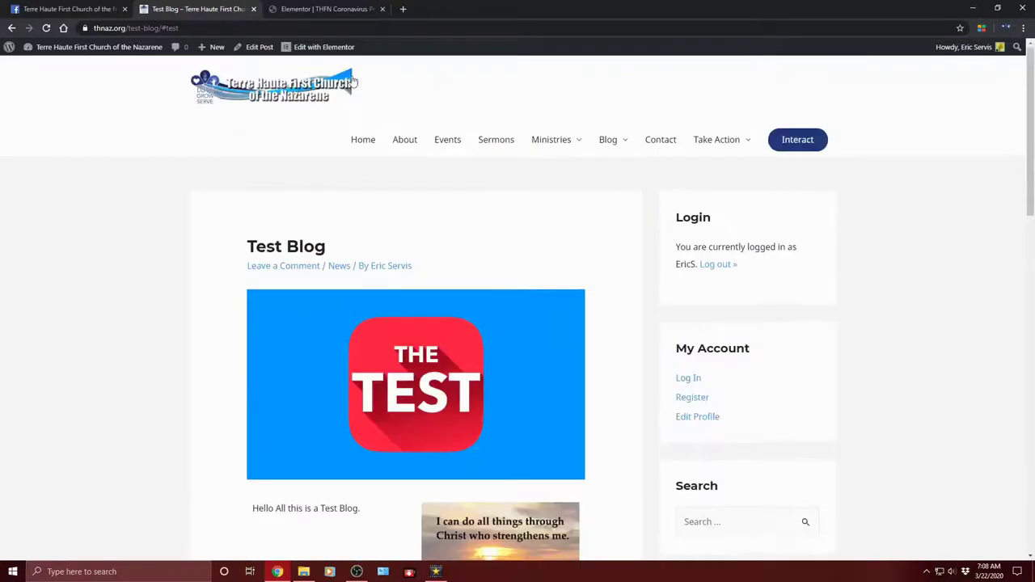
pyautogui.scroll(-6, 566, 369)
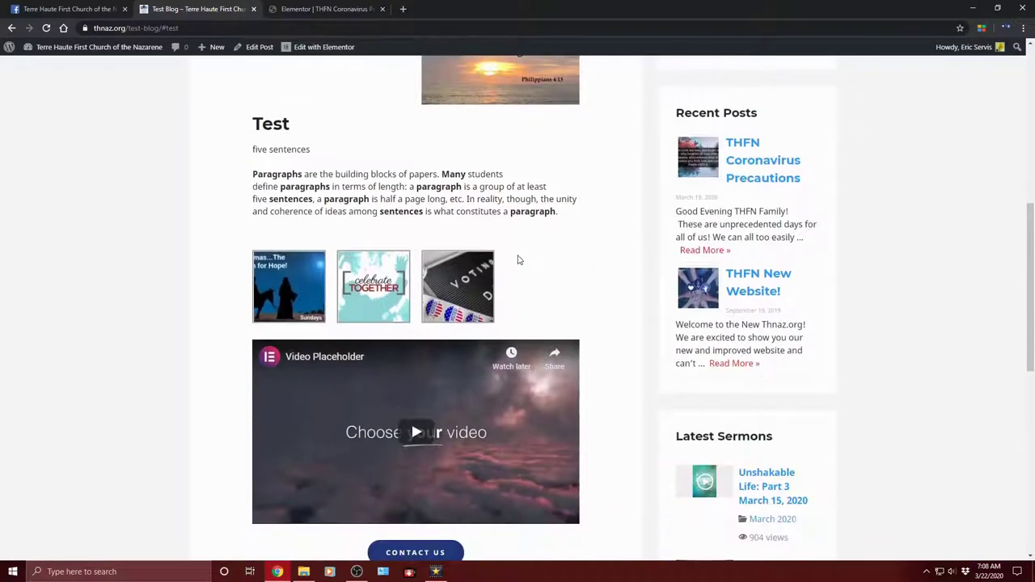
pyautogui.scroll(-3, 519, 260)
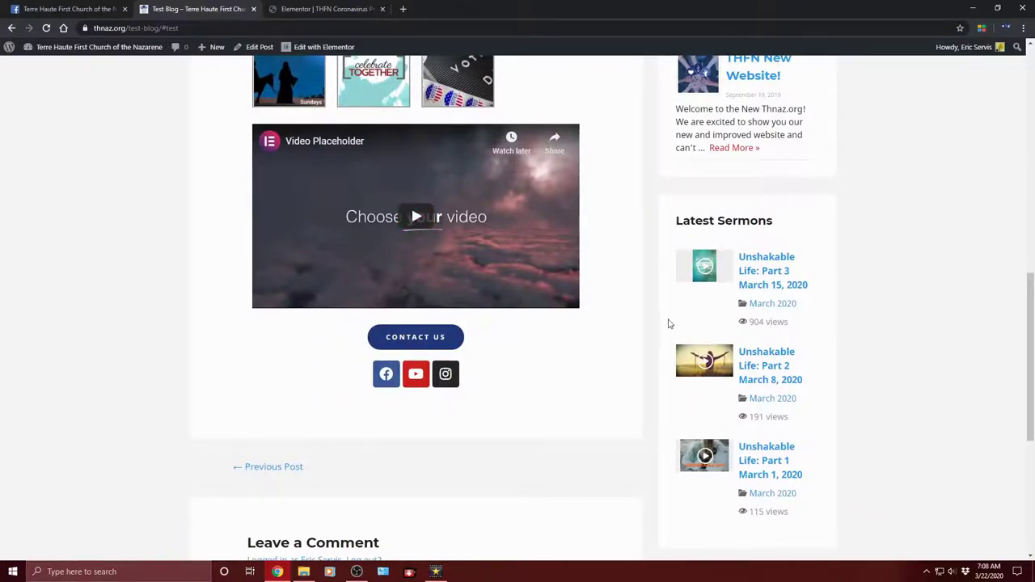
pyautogui.scroll(4, 671, 331)
pyautogui.scroll(-1, 679, 355)
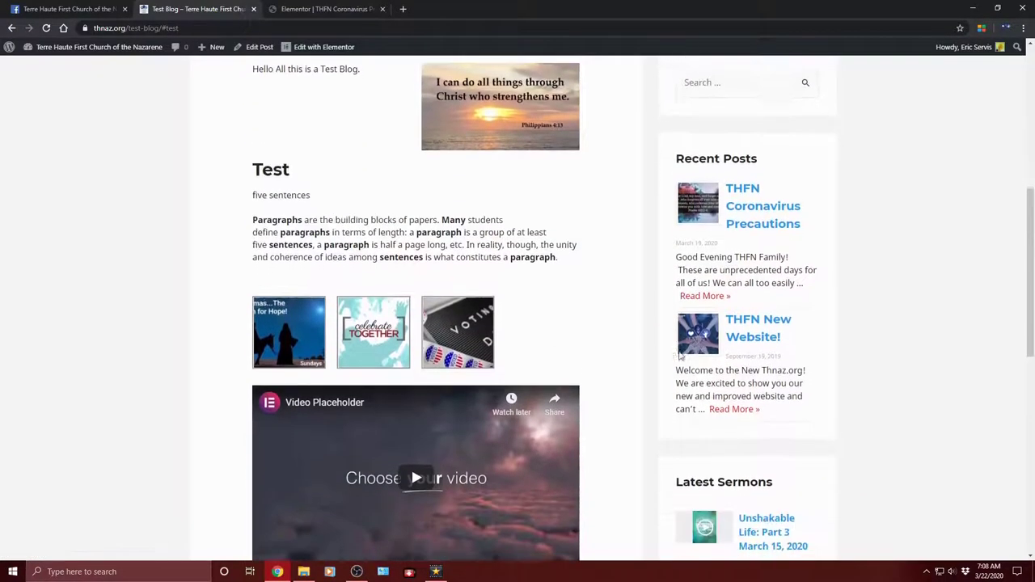
pyautogui.scroll(-3, 679, 354)
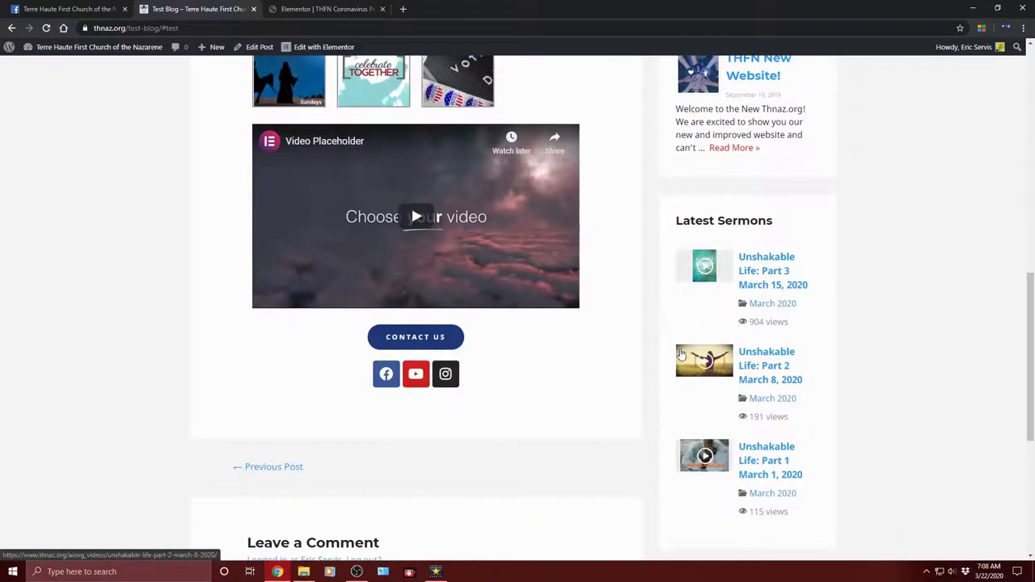
pyautogui.scroll(-2, 684, 352)
pyautogui.scroll(5, 688, 347)
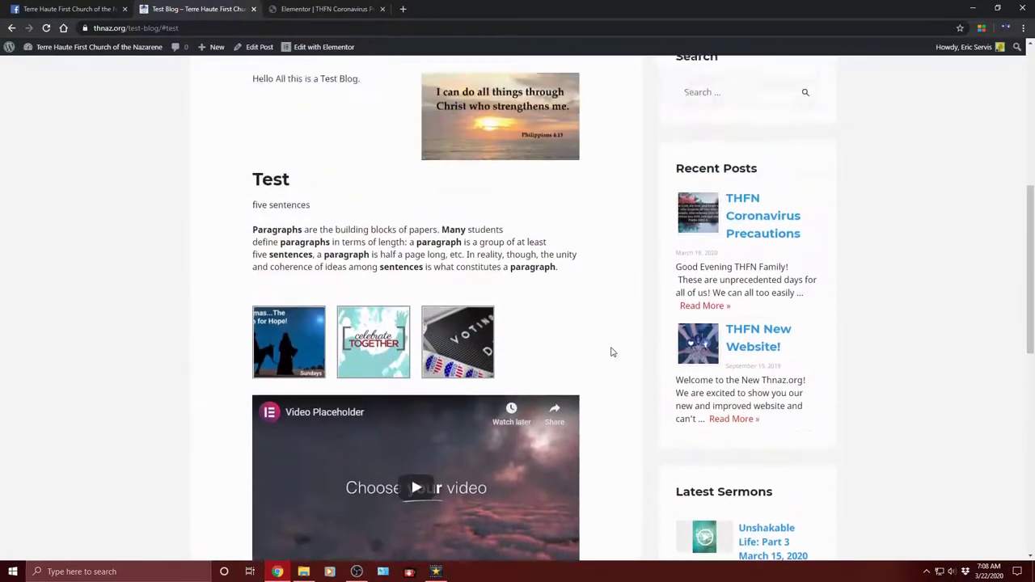
pyautogui.scroll(6, 612, 352)
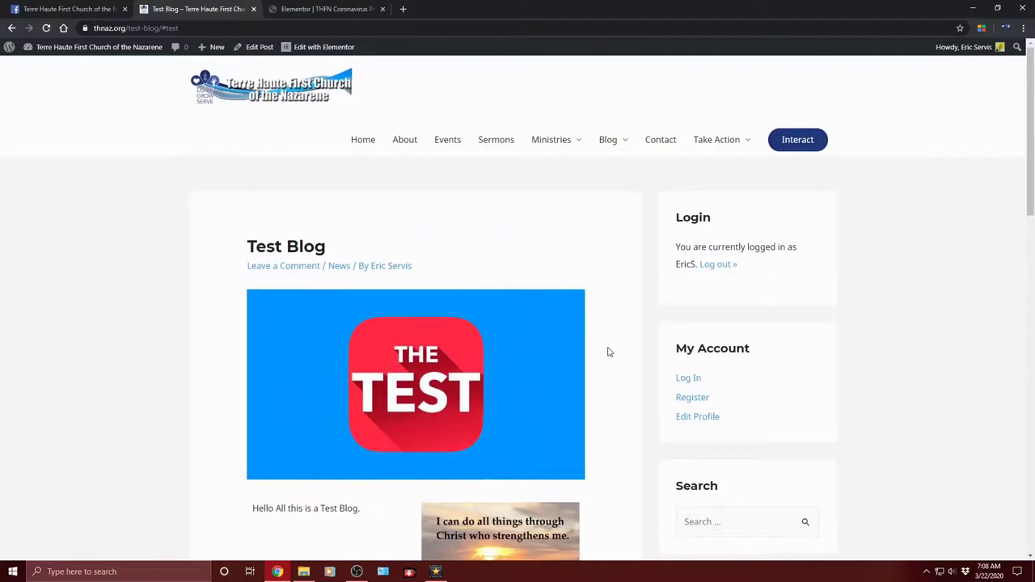
pyautogui.scroll(-1, 598, 352)
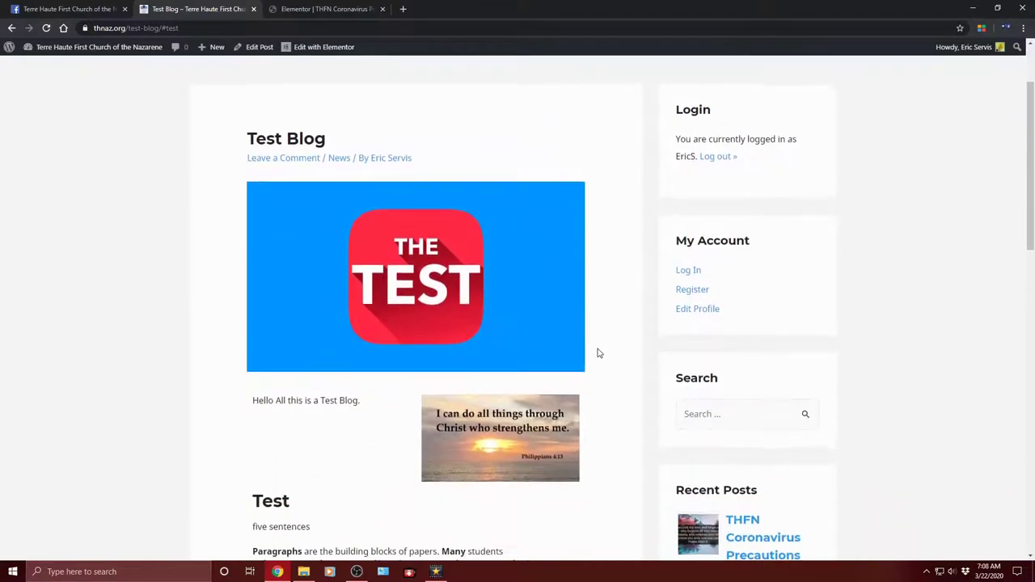
pyautogui.scroll(-2, 598, 353)
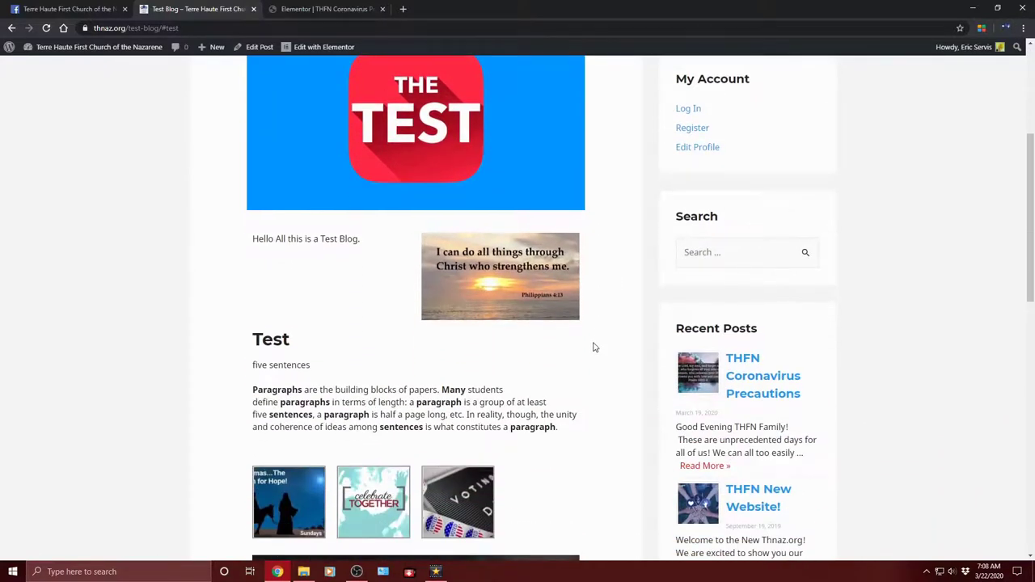
pyautogui.scroll(-1, 556, 337)
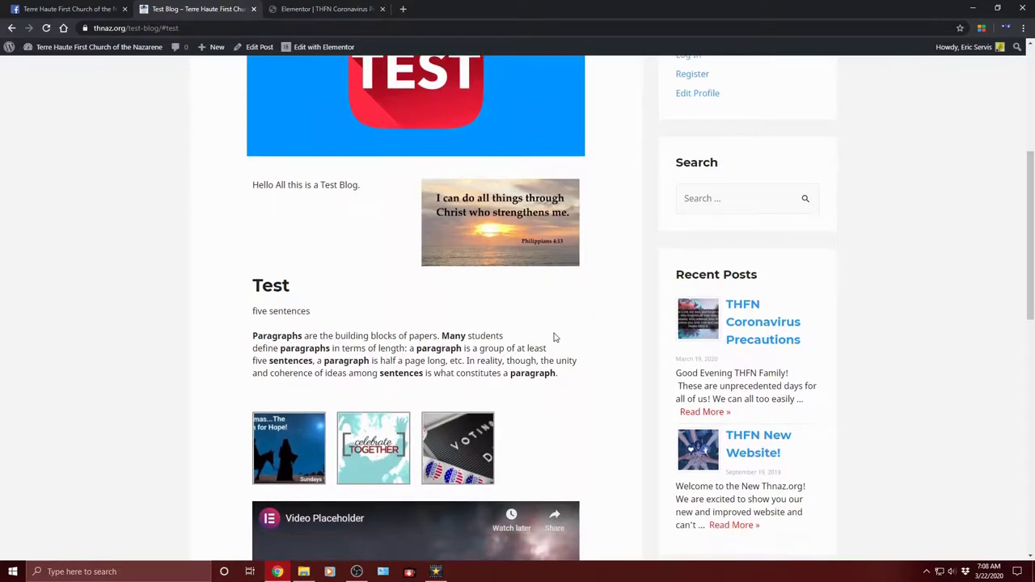